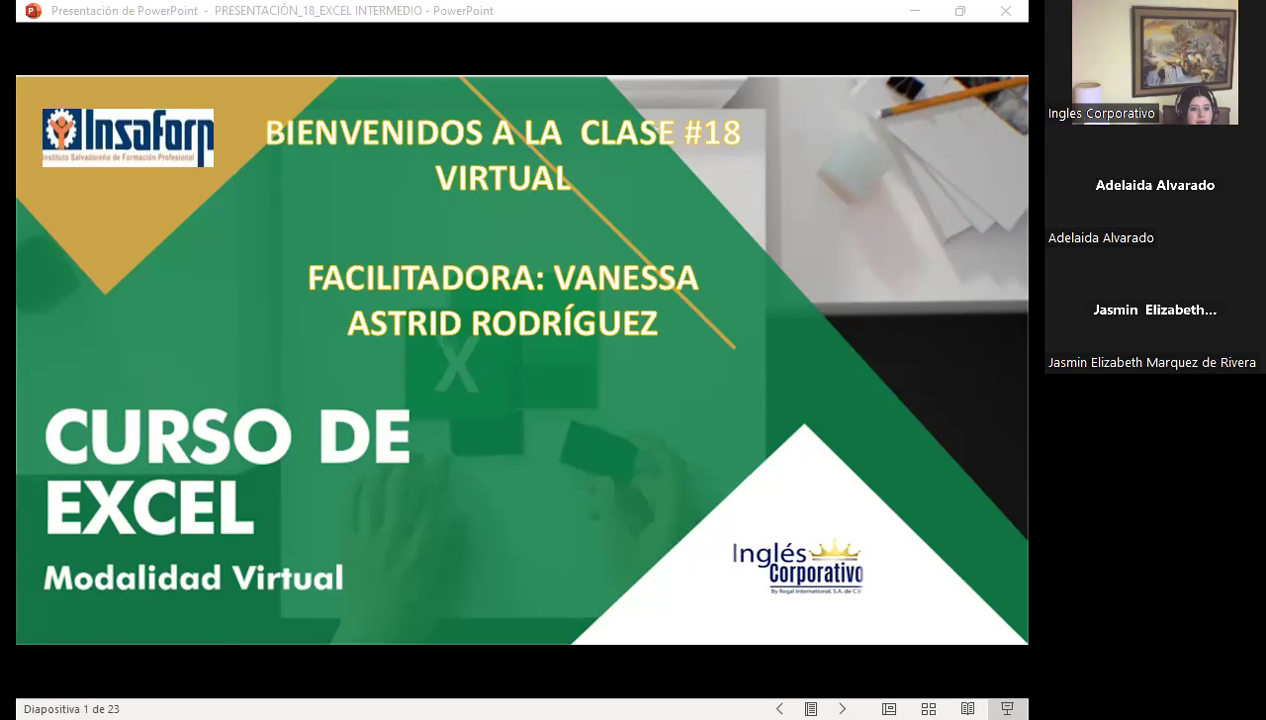
Step: Switch to the Firefox course outline and scroll to Sección 4's homework quiz and Examen Final
{"action": "key", "text": "alt+Tab"}
{"action": "scroll", "coordinate": [639, 517], "scroll_direction": "down", "scroll_amount": 2}
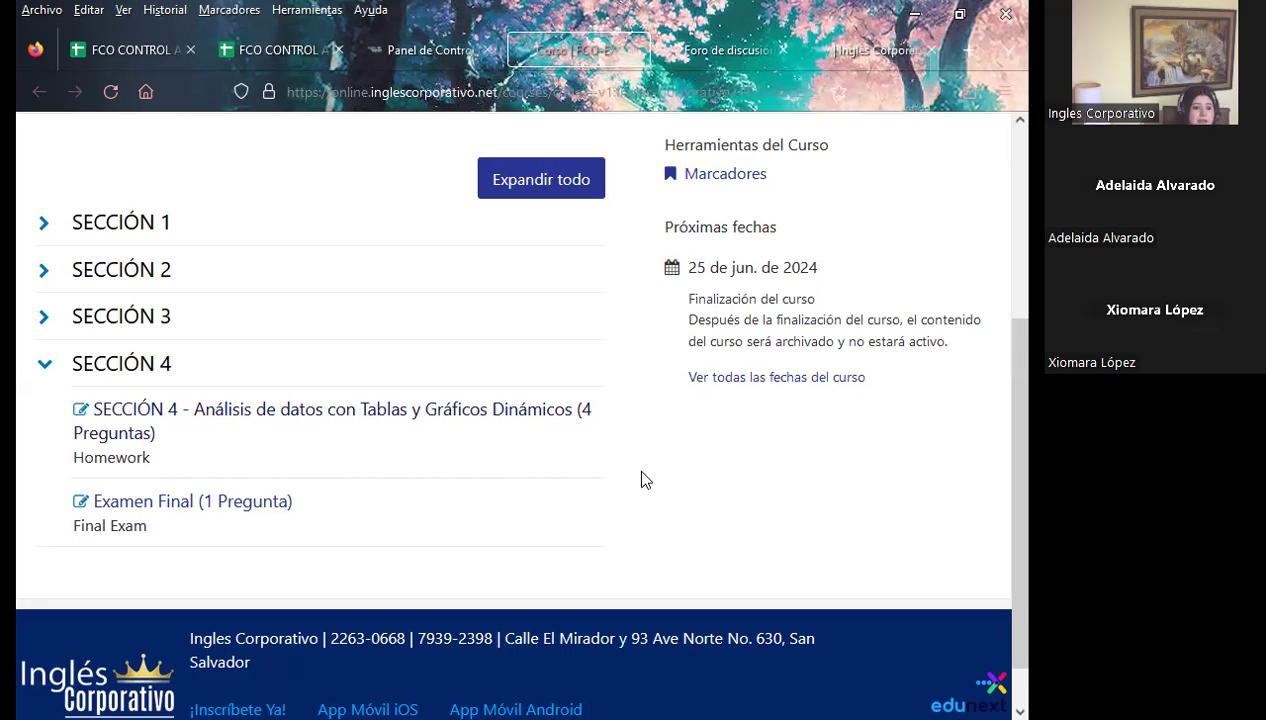
Step: Look over the class #18 discussion forum, then go back to lesson 4.3 on customizing pivot tables
{"action": "left_click", "coordinate": [703, 50]}
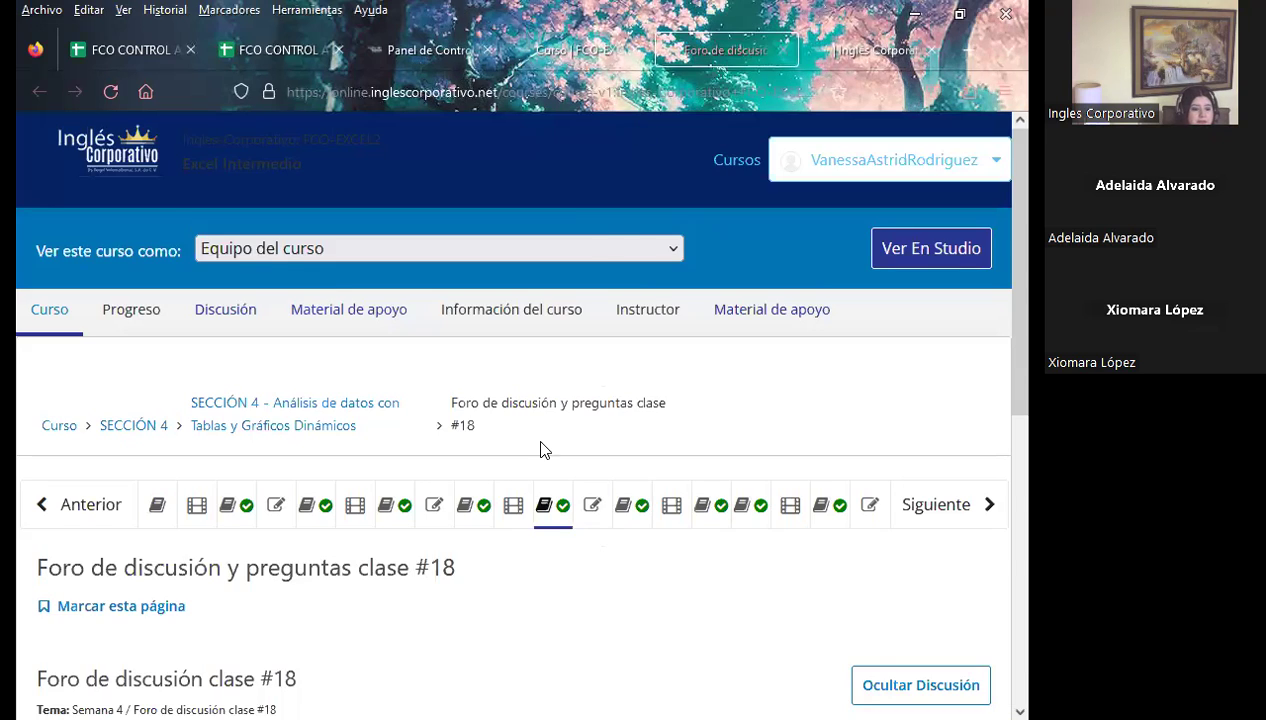
{"action": "scroll", "coordinate": [503, 514], "scroll_direction": "down", "scroll_amount": 5}
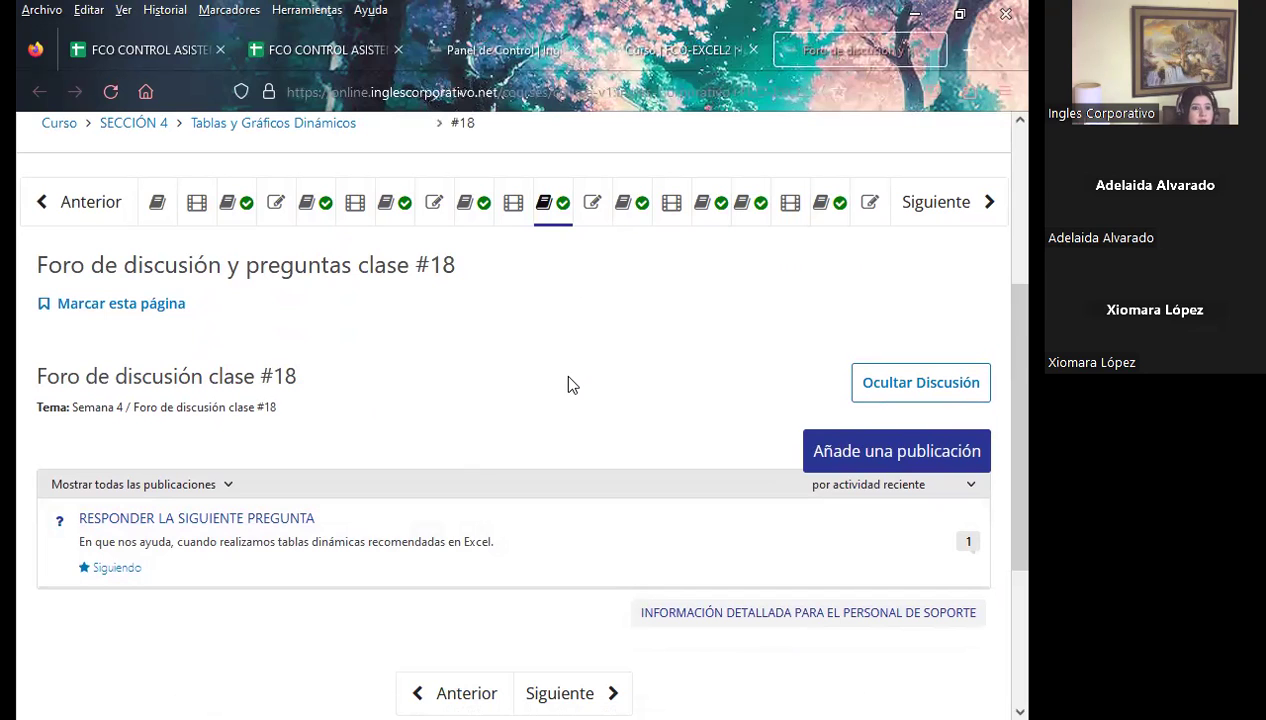
{"action": "key", "text": "alt+Left"}
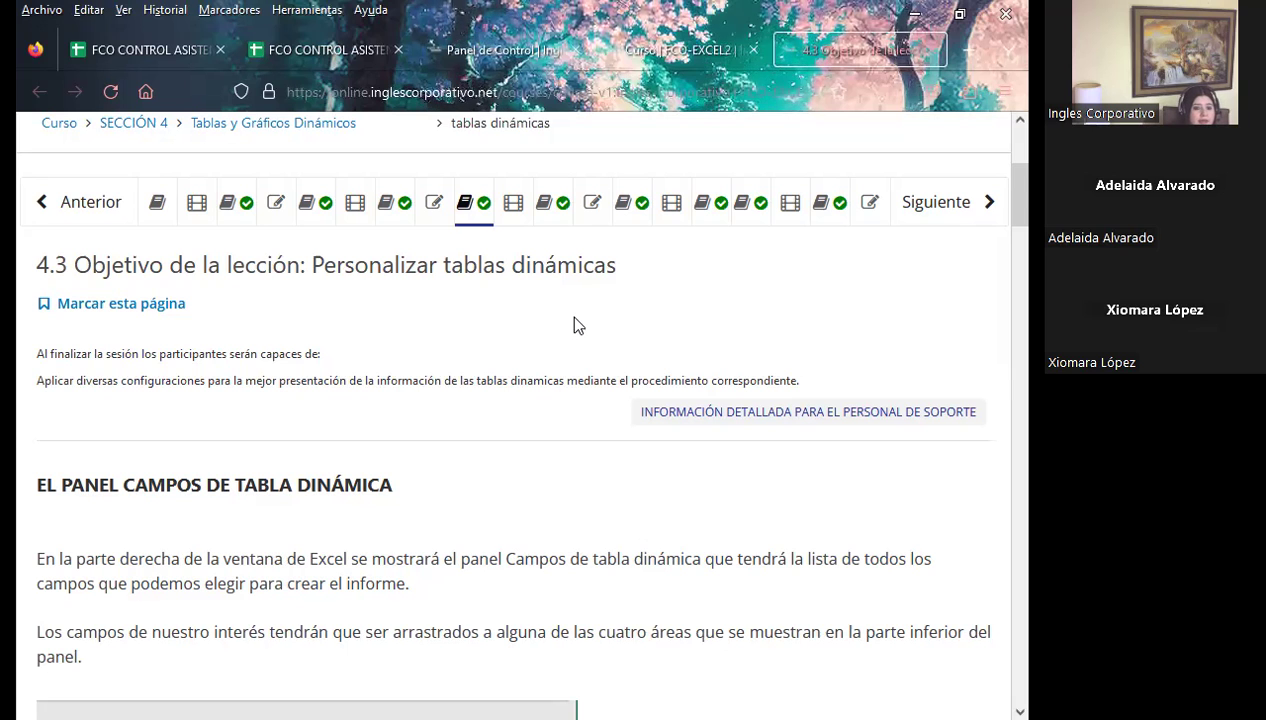
Step: Return to the Foro de discusión y preguntas clase #18 unit with its recommended pivot tables post
{"action": "left_click", "coordinate": [545, 203]}
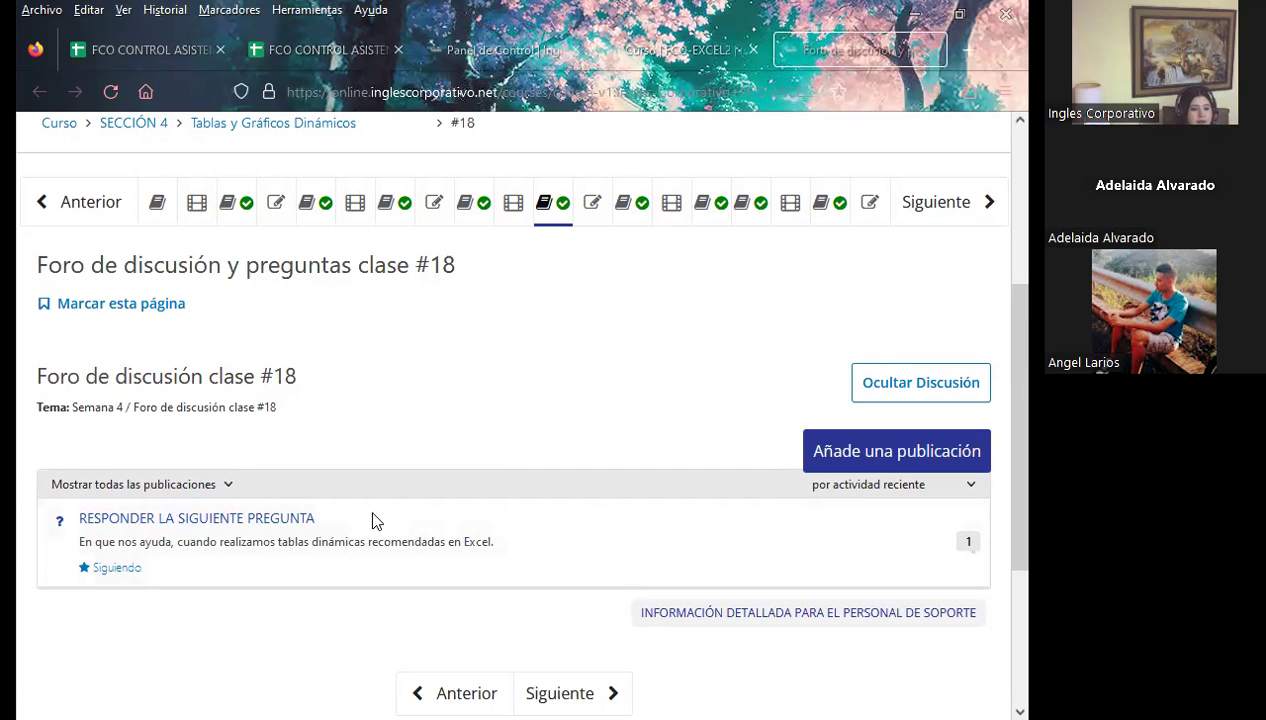
Step: Bring the class #18 PowerPoint show back to the front, on welcome slide 1 of 23
{"action": "key", "text": "alt+Tab"}
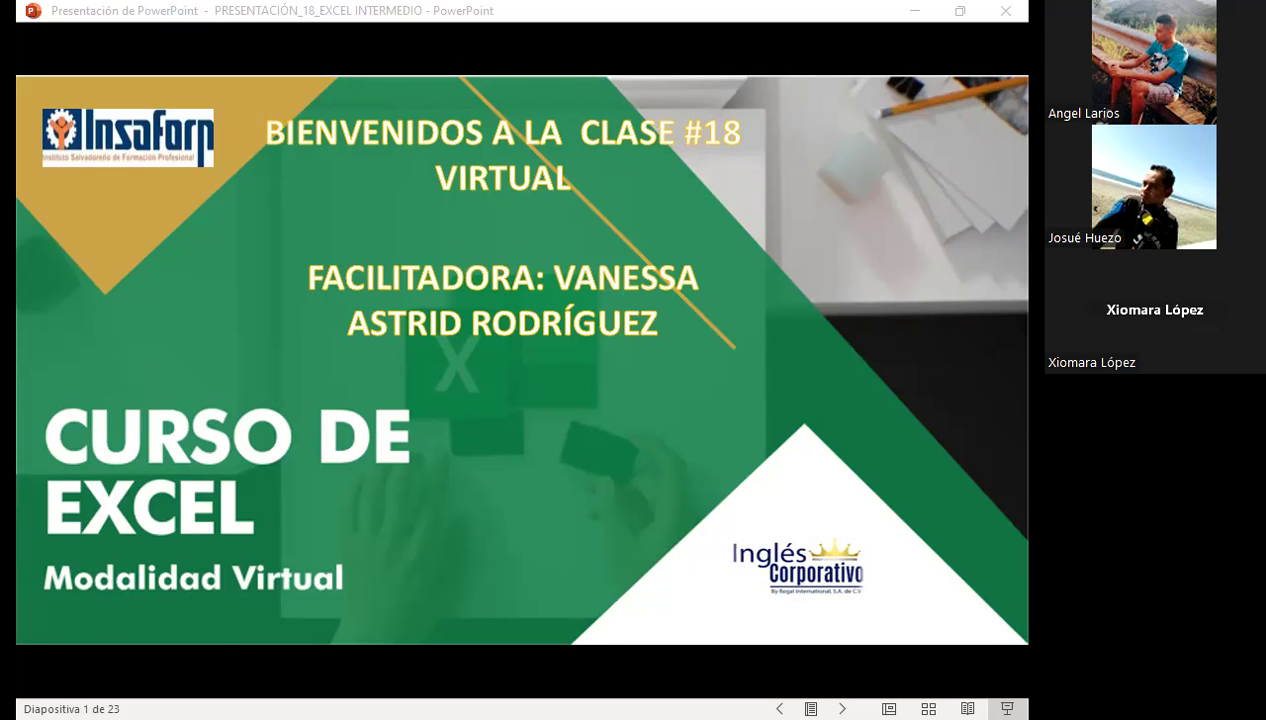
Step: Advance past the SESIÓN: 18 and AGENDA slides to the general objective on slide 4
{"action": "left_click", "coordinate": [535, 307]}
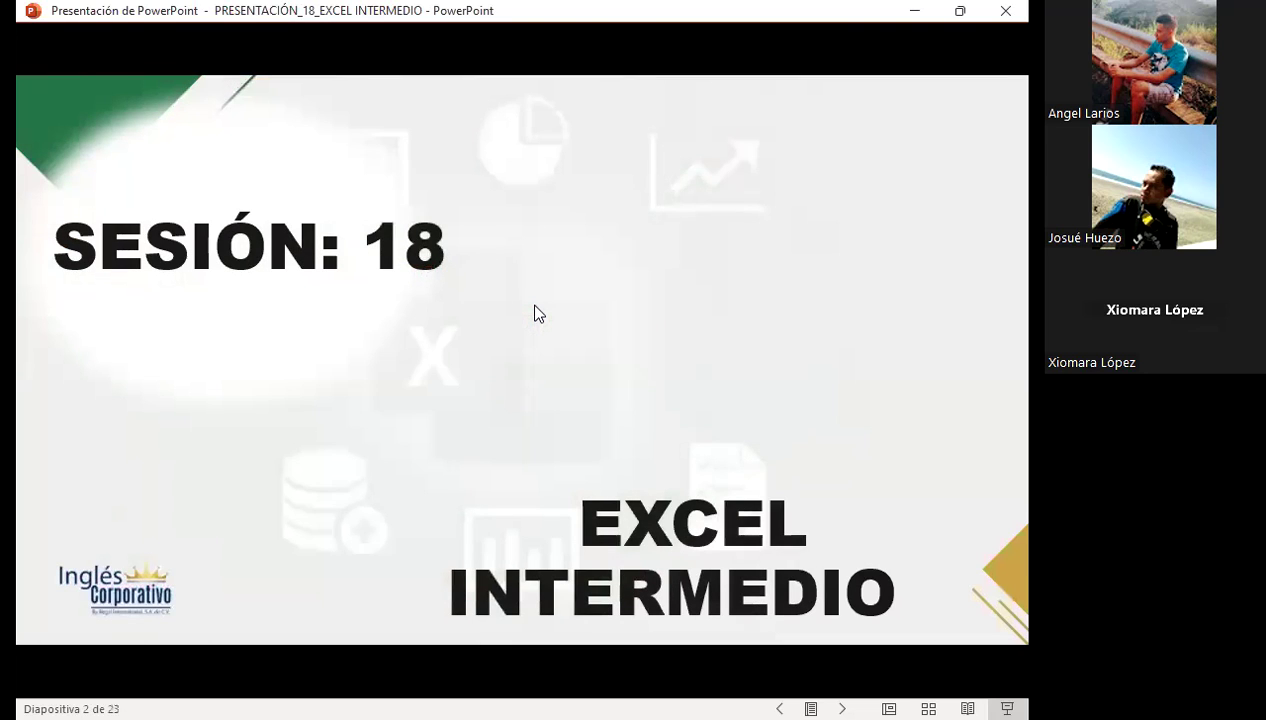
{"action": "left_click", "coordinate": [535, 312]}
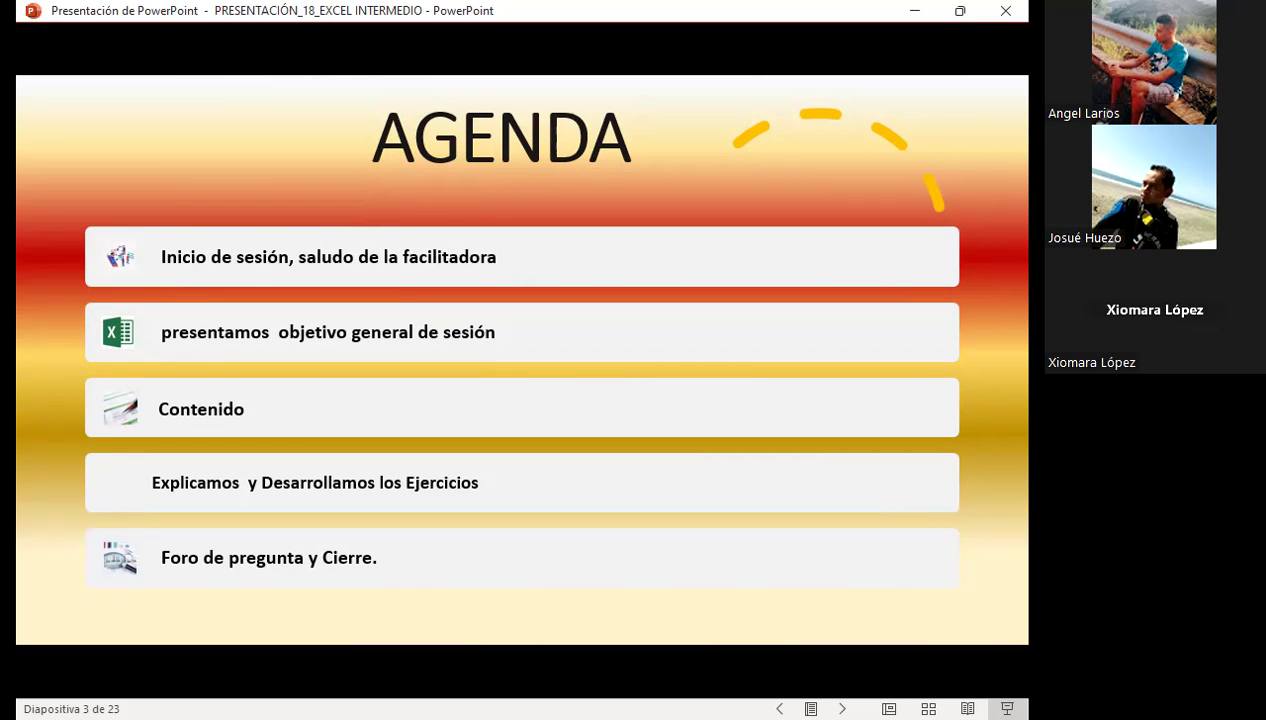
{"action": "key", "text": "Right"}
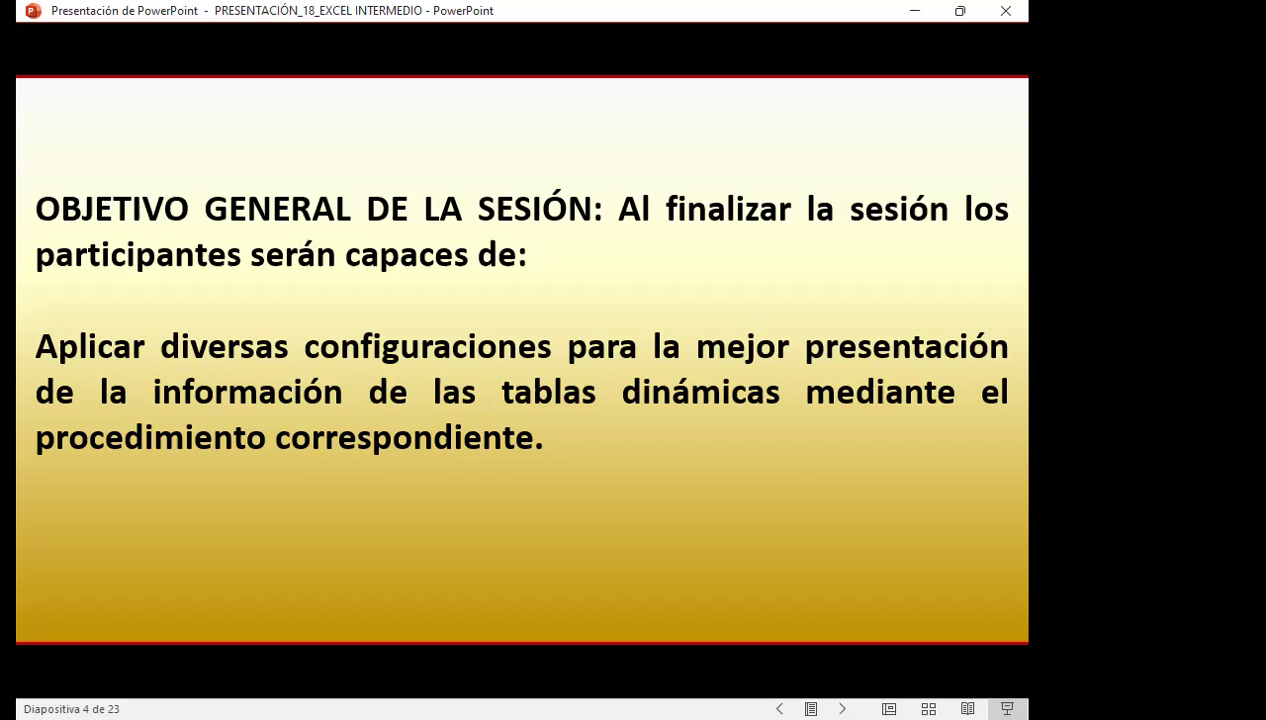
Step: Advance to slide 5 on changing a pivot table's style
{"action": "key", "text": "Right"}
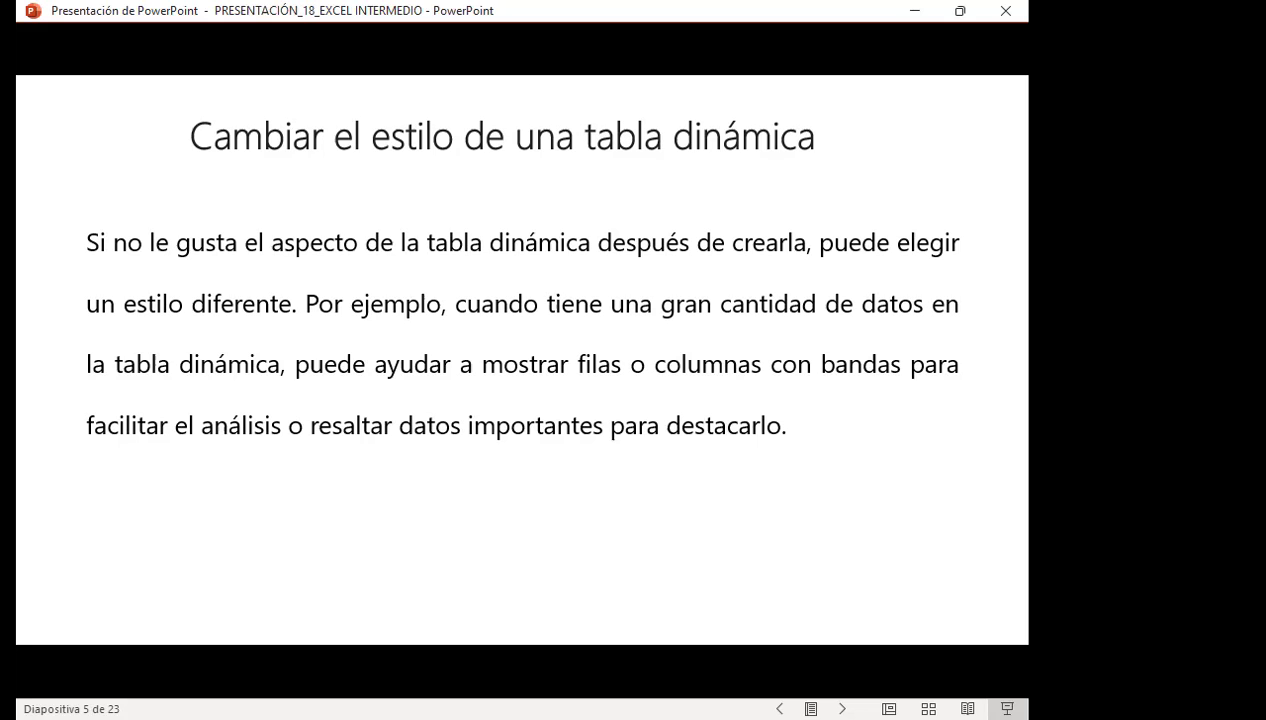
Step: Advance to slide 6 on changing a pivot table's design with predesigned styles
{"action": "key", "text": "Right"}
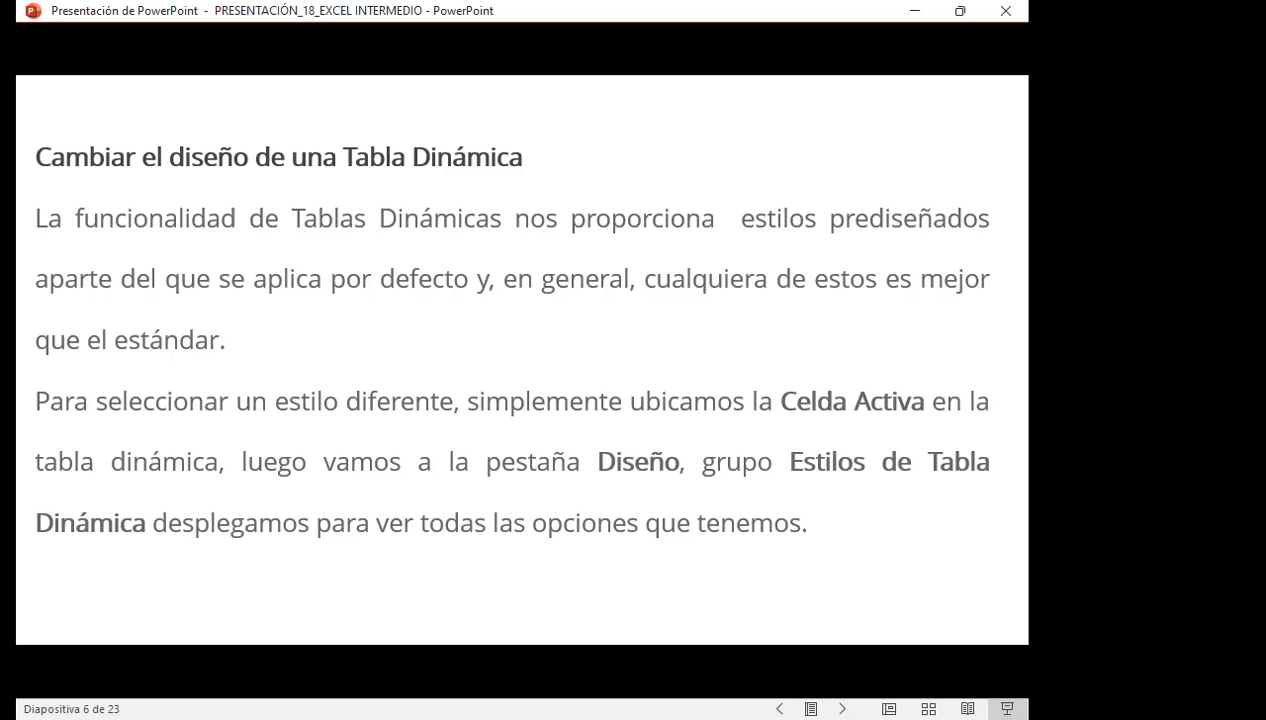
Step: Advance to slide 7, Creación de una Tabla Dinámica, covering the PivotTable Fields areas
{"action": "key", "text": "Right"}
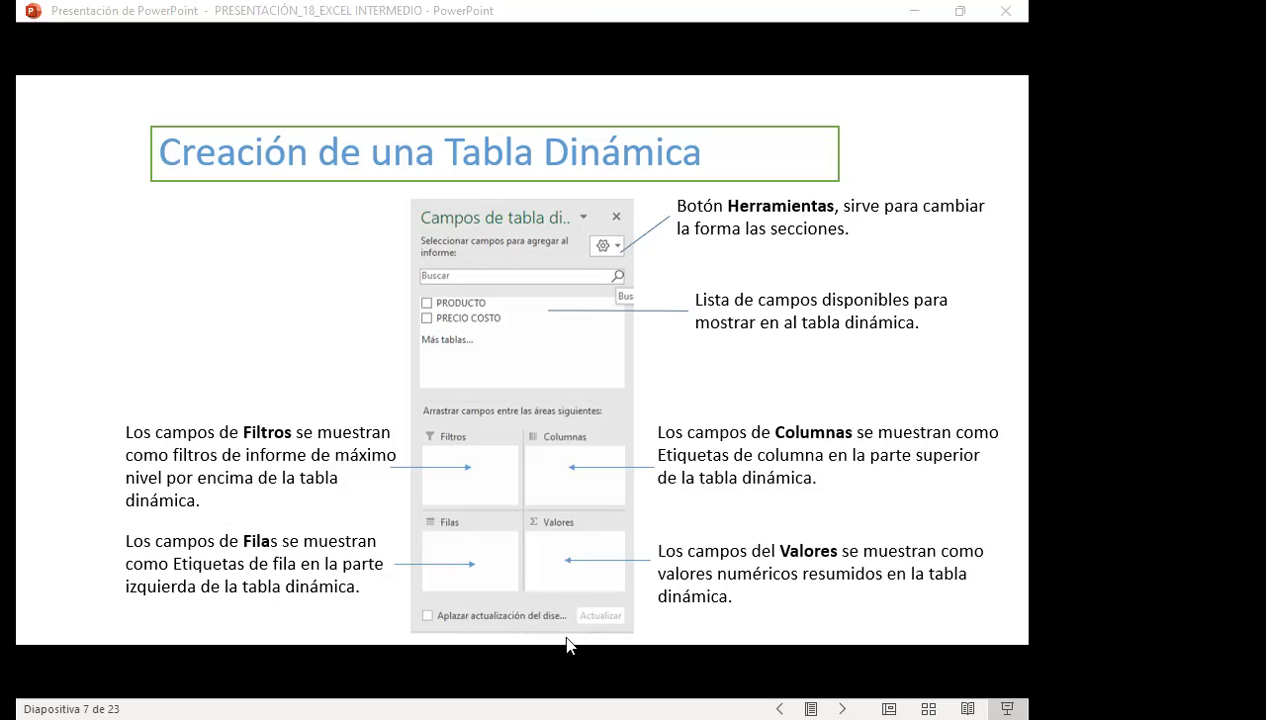
Step: Switch to the Excel workbook showing the DINAMICA XY pivot table with grand total 8760
{"action": "key", "text": "alt+Tab"}
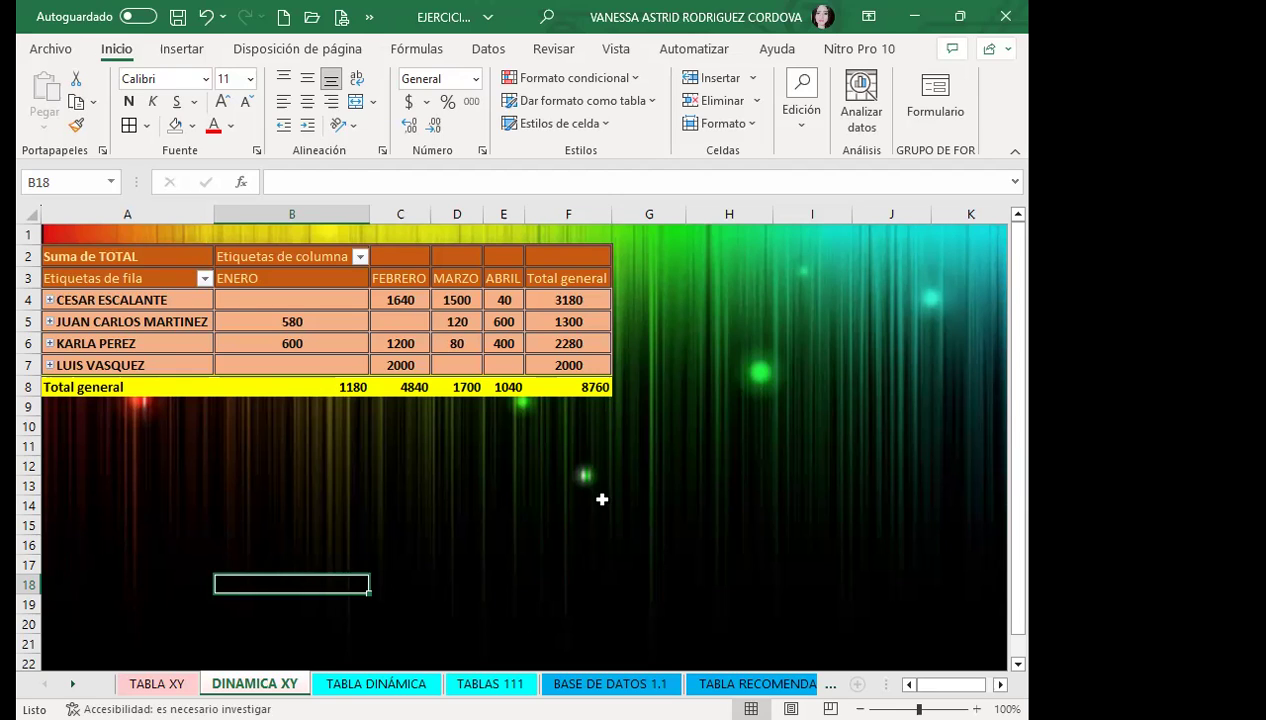
Step: Check the January pivot values (580 and total 1180), then move to the TABLAS 111 sheet
{"action": "left_click", "coordinate": [285, 322]}
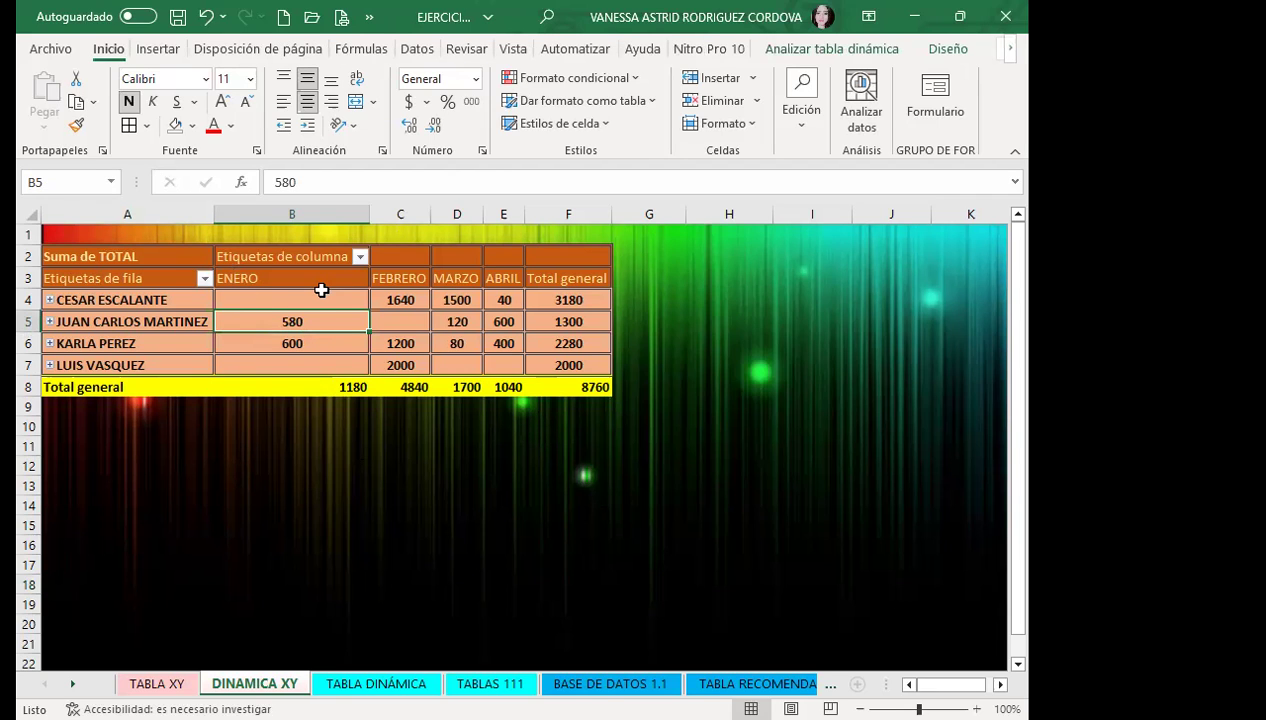
{"action": "left_click", "coordinate": [300, 387]}
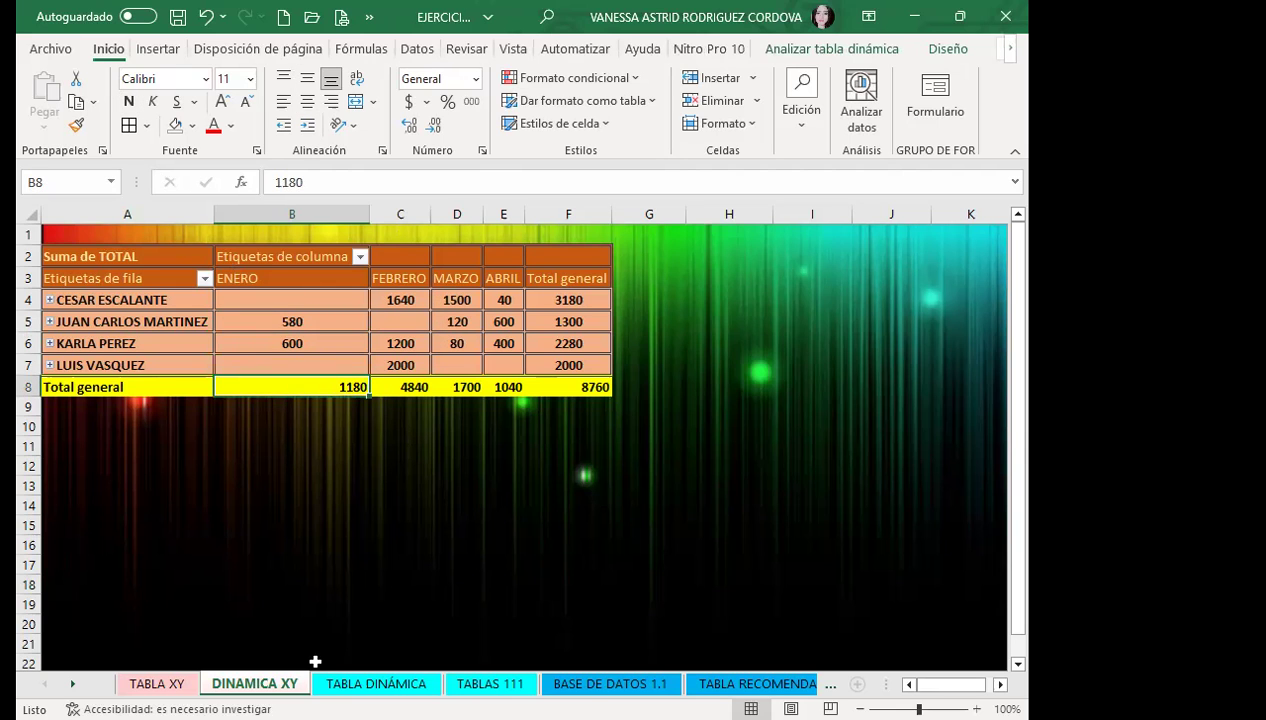
{"action": "left_click", "coordinate": [340, 684]}
{"action": "left_click", "coordinate": [490, 684]}
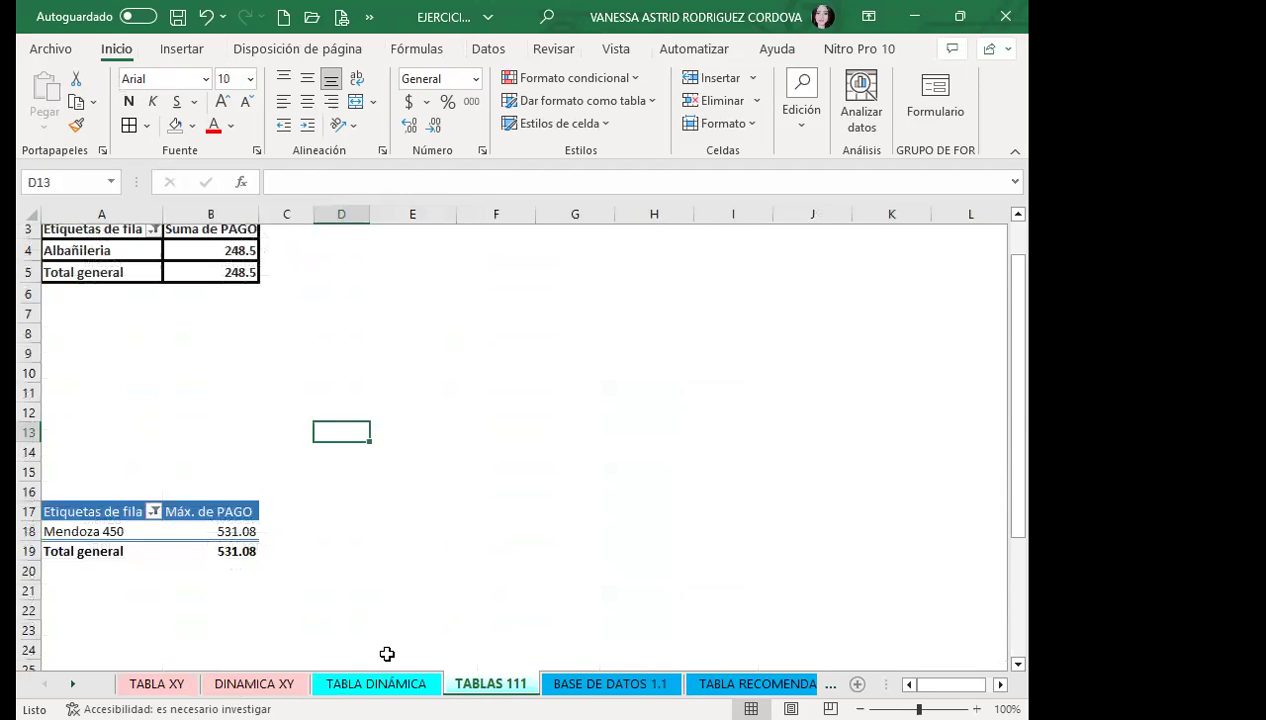
Step: Select the TABLAS 111 pivot table at A1 and bring up its Analizar tabla dinámica tools
{"action": "left_click", "coordinate": [114, 237]}
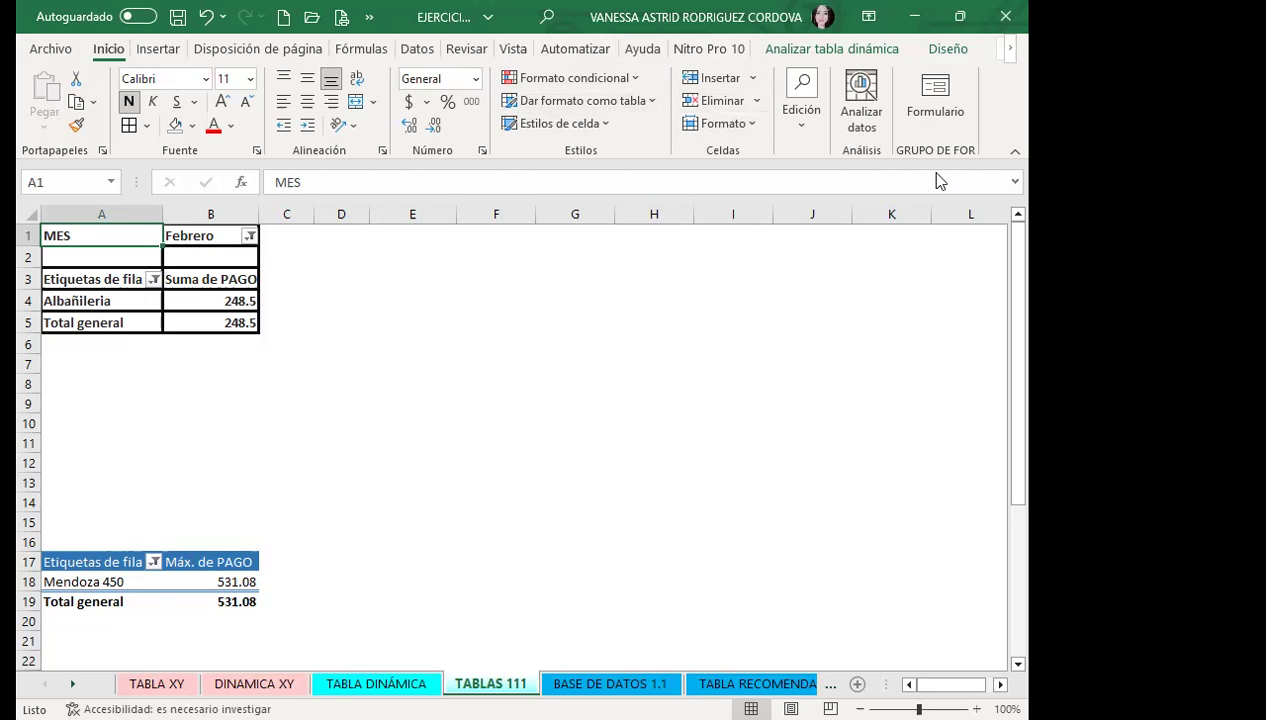
{"action": "left_click", "coordinate": [786, 48]}
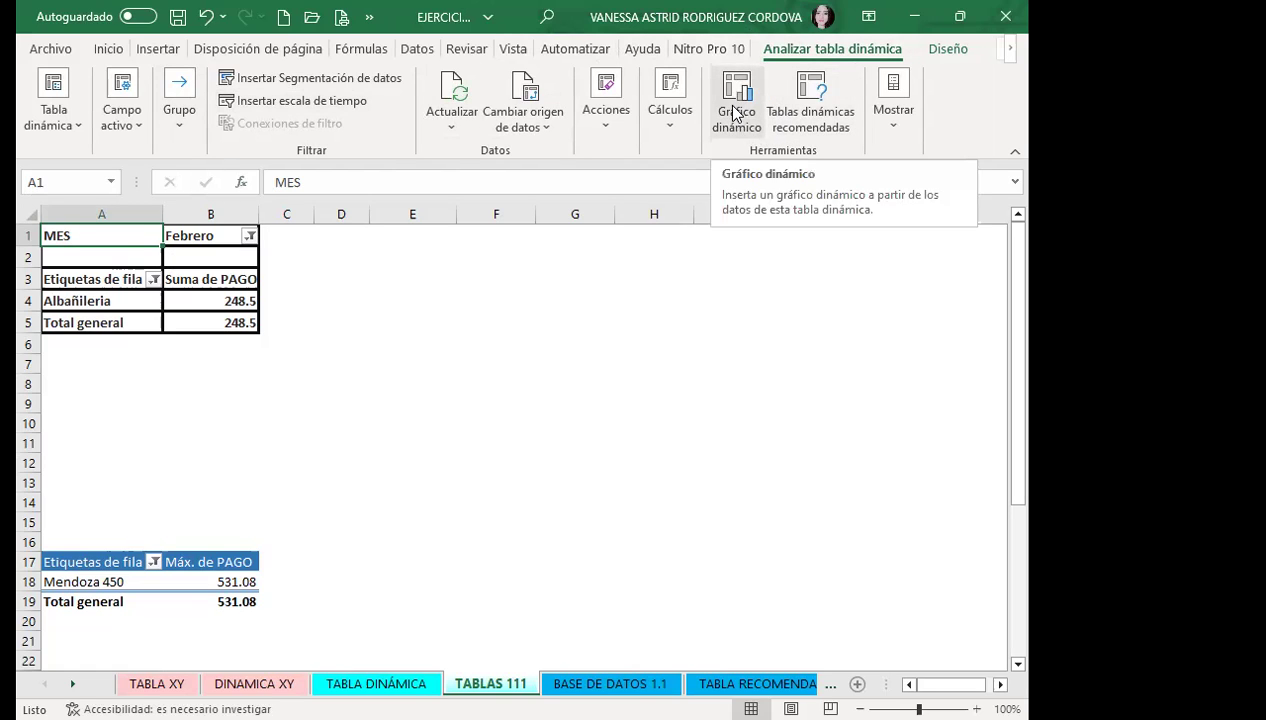
Step: Expand the full PivotTable Styles gallery on the Diseño tab and browse its Claro, Medio and Oscuro styles
{"action": "left_click", "coordinate": [947, 48]}
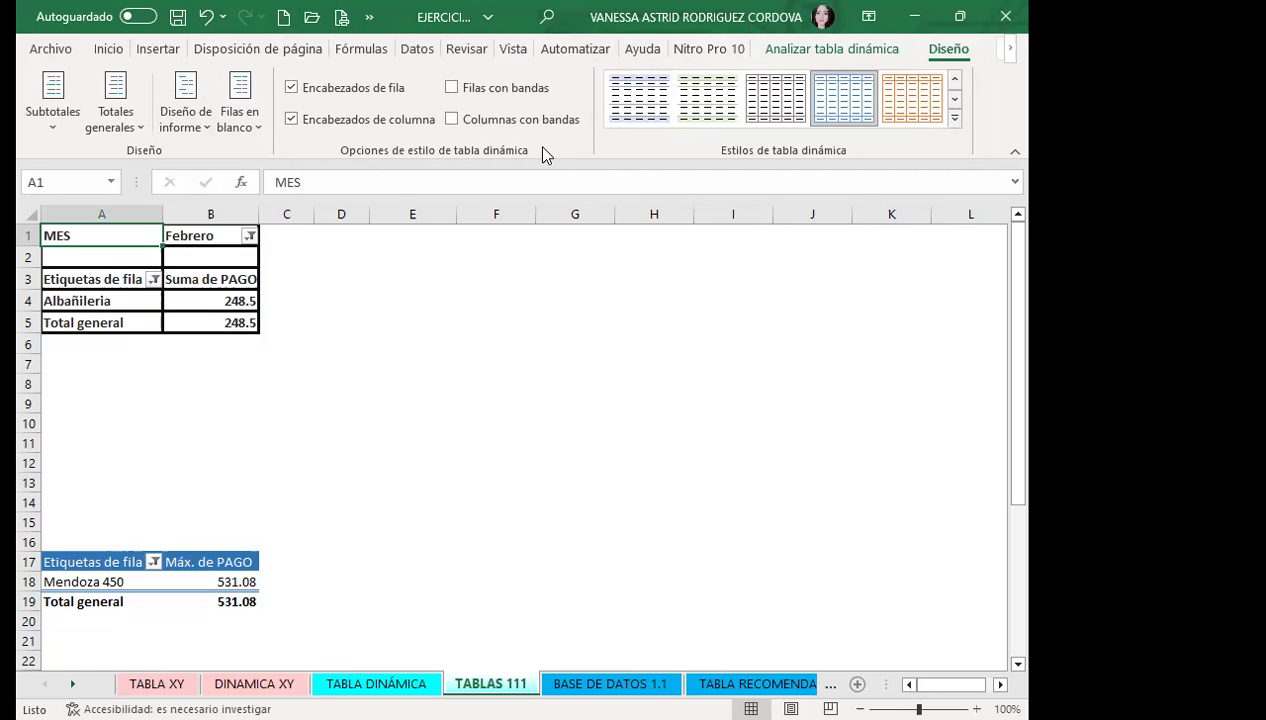
{"action": "left_click", "coordinate": [949, 118]}
{"action": "scroll", "coordinate": [766, 460], "scroll_direction": "down", "scroll_amount": 5}
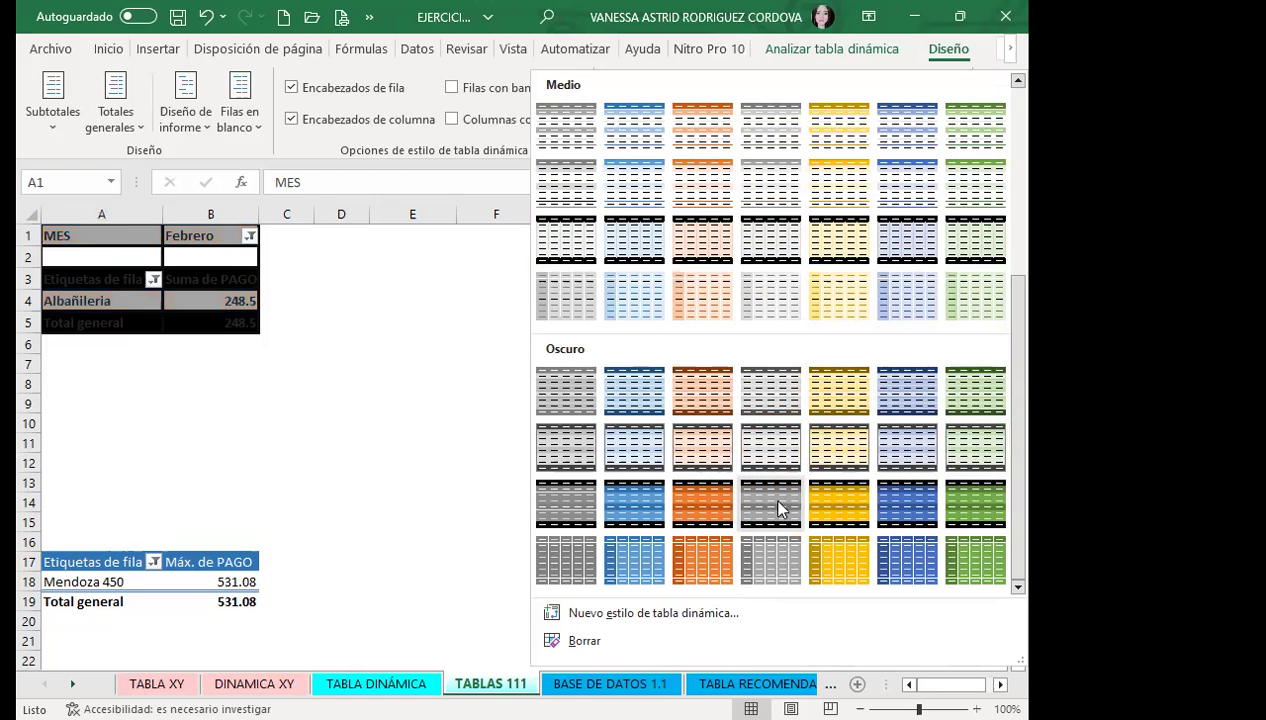
{"action": "scroll", "coordinate": [820, 548], "scroll_direction": "up", "scroll_amount": 5}
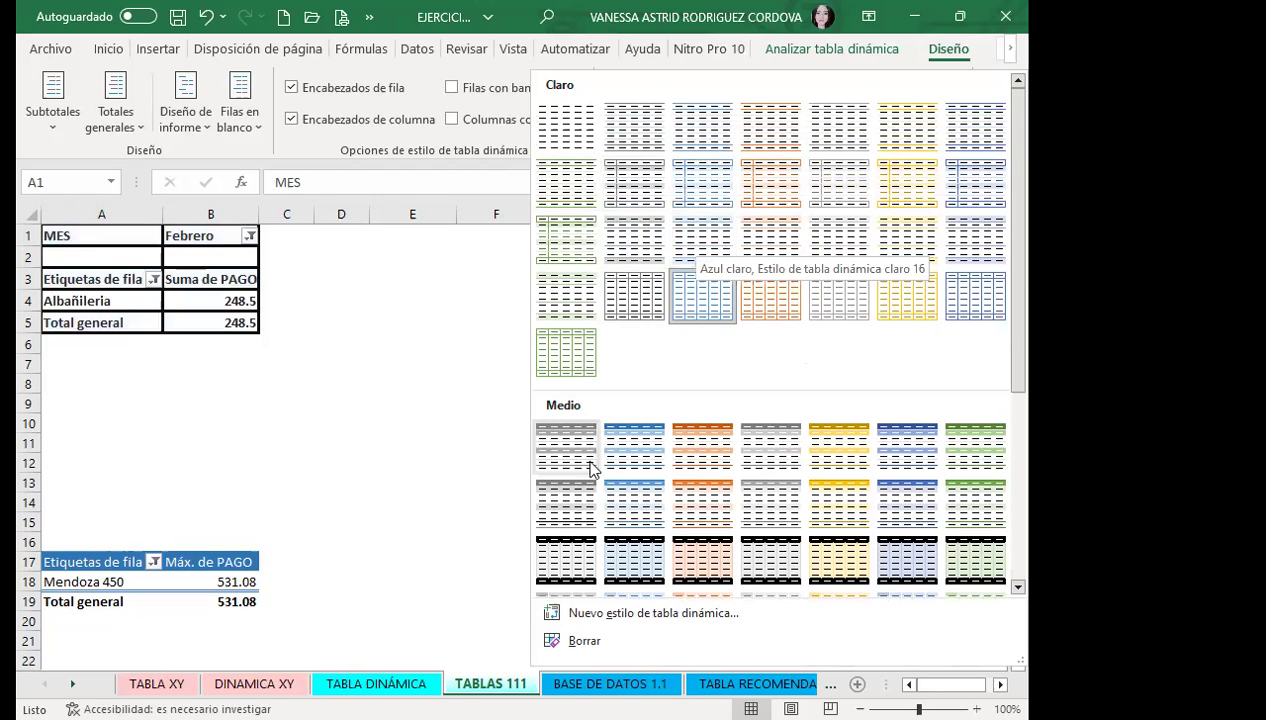
{"action": "scroll", "coordinate": [655, 520], "scroll_direction": "down", "scroll_amount": 3}
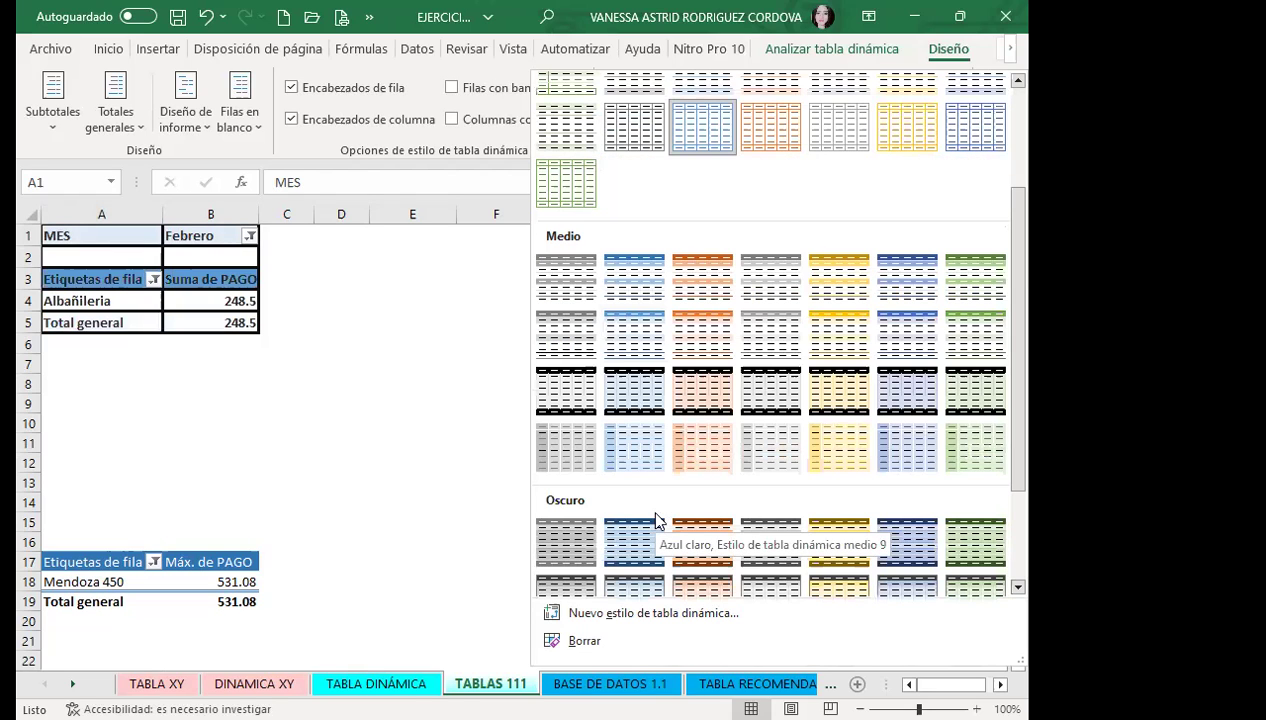
Step: Apply the orange Medium style to the Suma de PAGO pivot table
{"action": "left_click", "coordinate": [707, 450]}
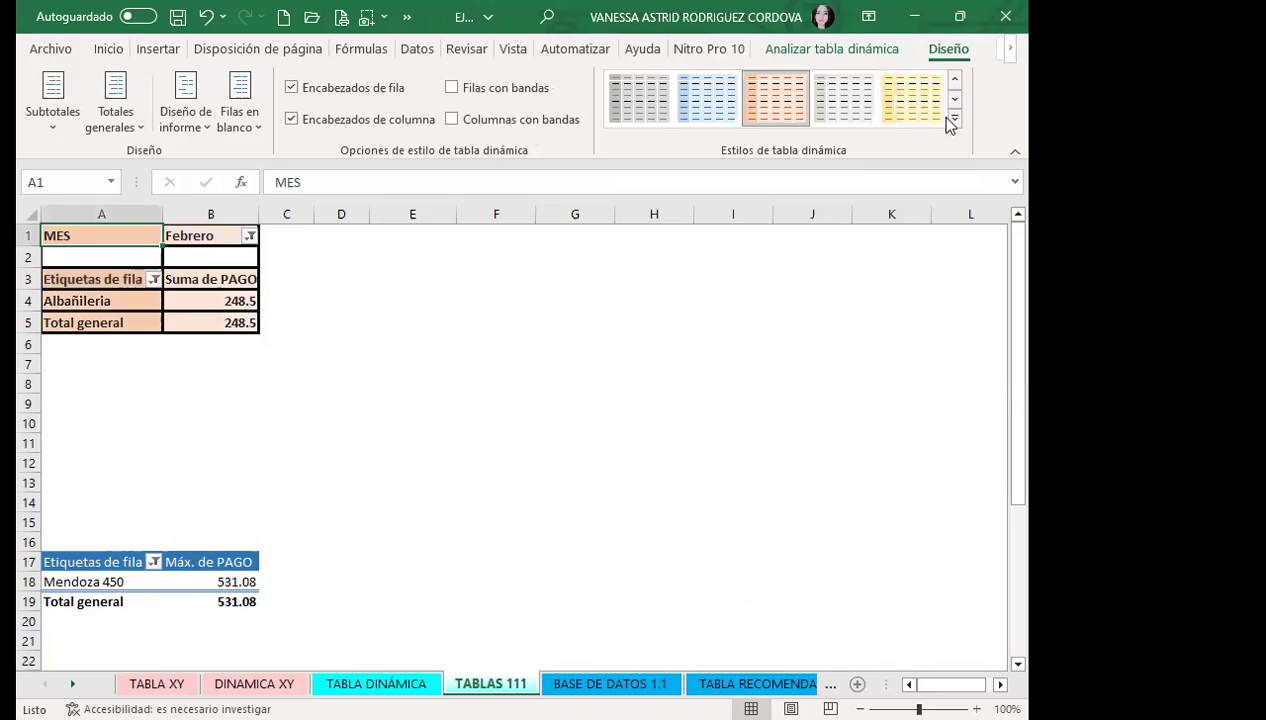
{"action": "left_click", "coordinate": [955, 121]}
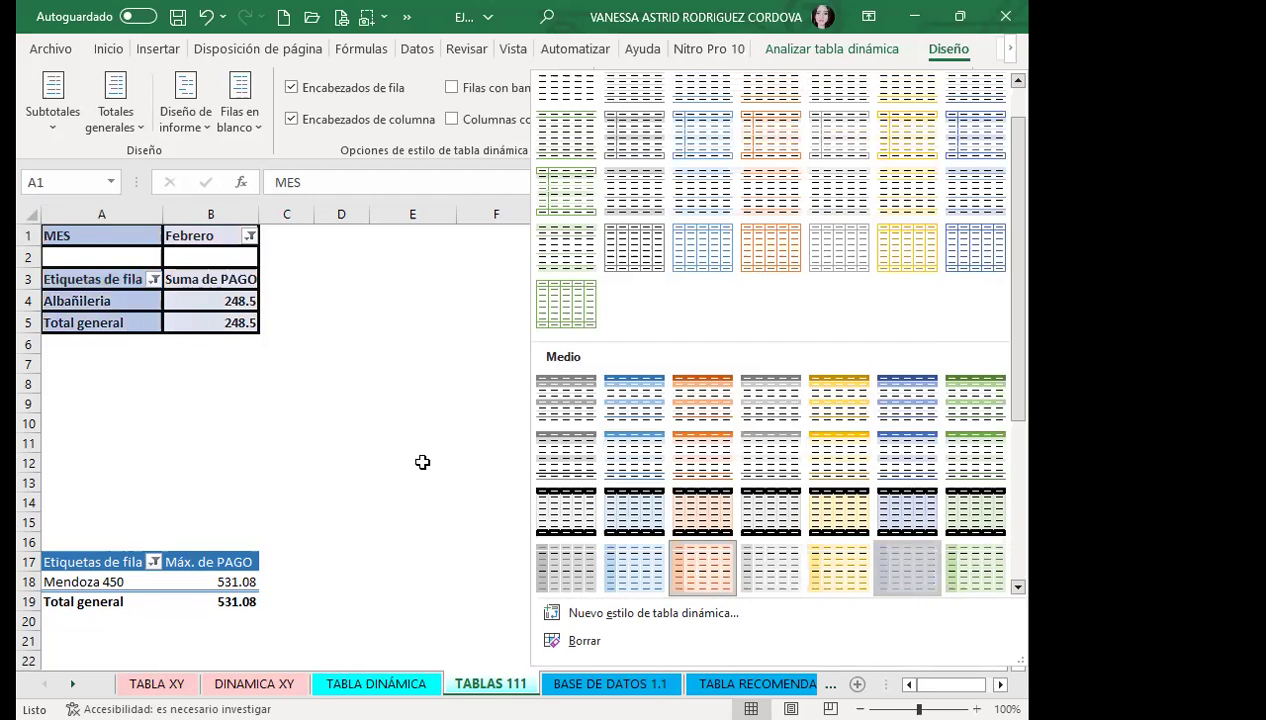
{"action": "key", "text": "Escape"}
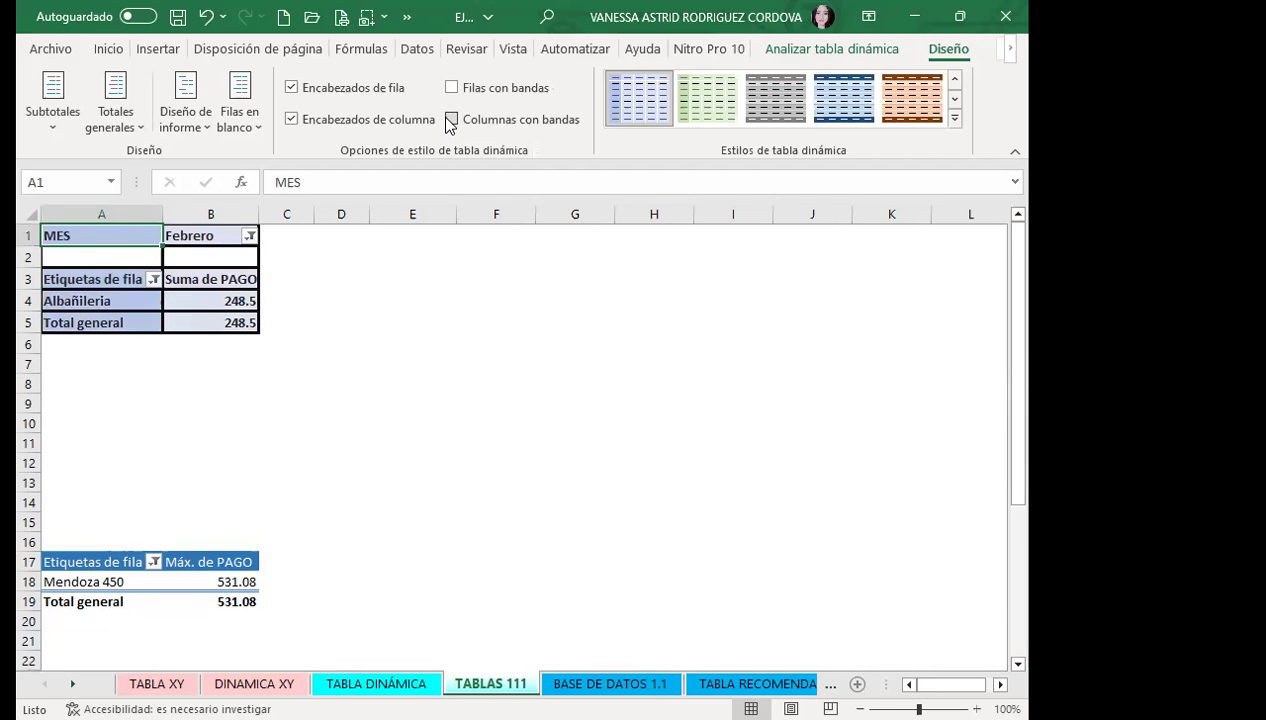
Step: Turn on banded columns and banded rows, then switch the pivot to the dark-blue style
{"action": "left_click", "coordinate": [451, 120]}
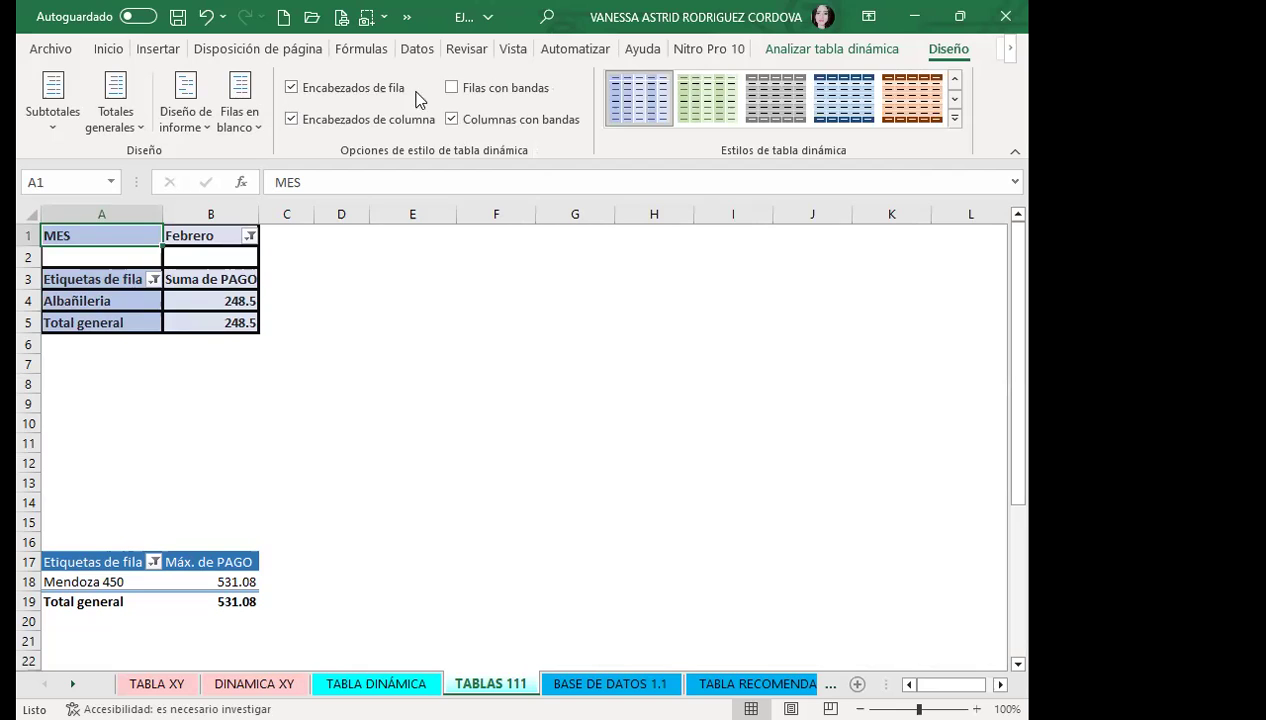
{"action": "left_click", "coordinate": [451, 88]}
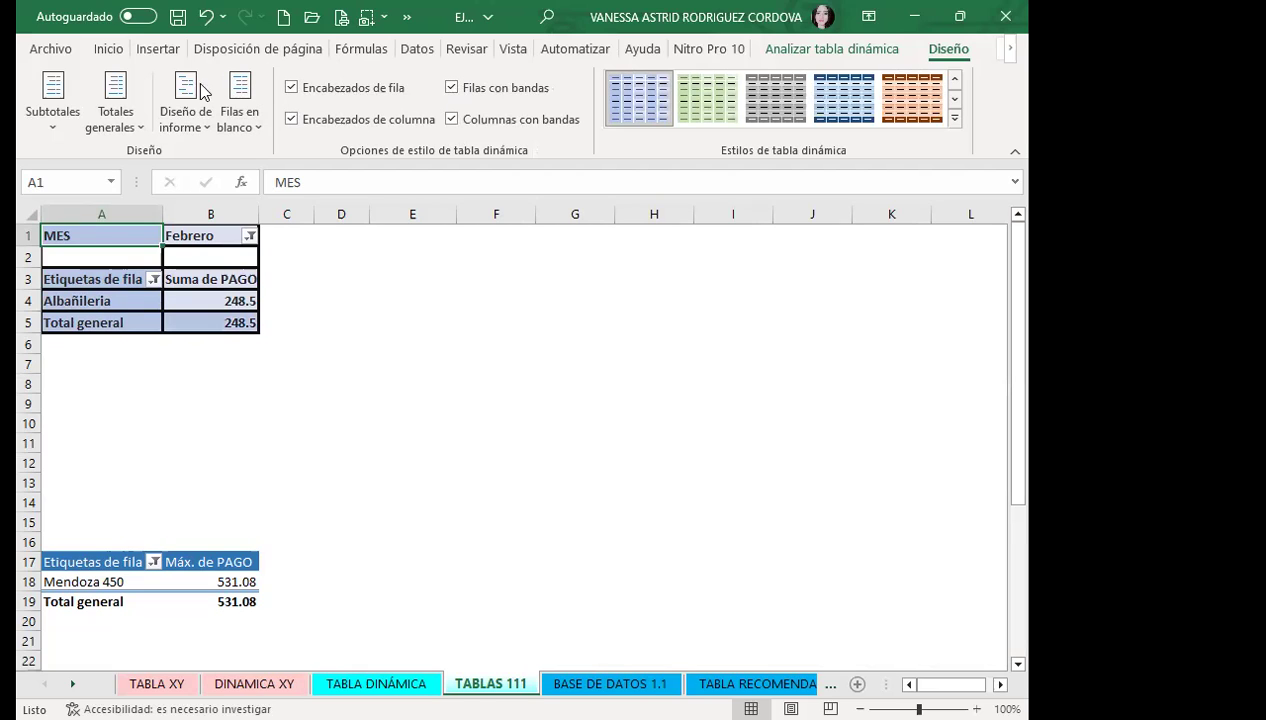
{"action": "left_click", "coordinate": [192, 298]}
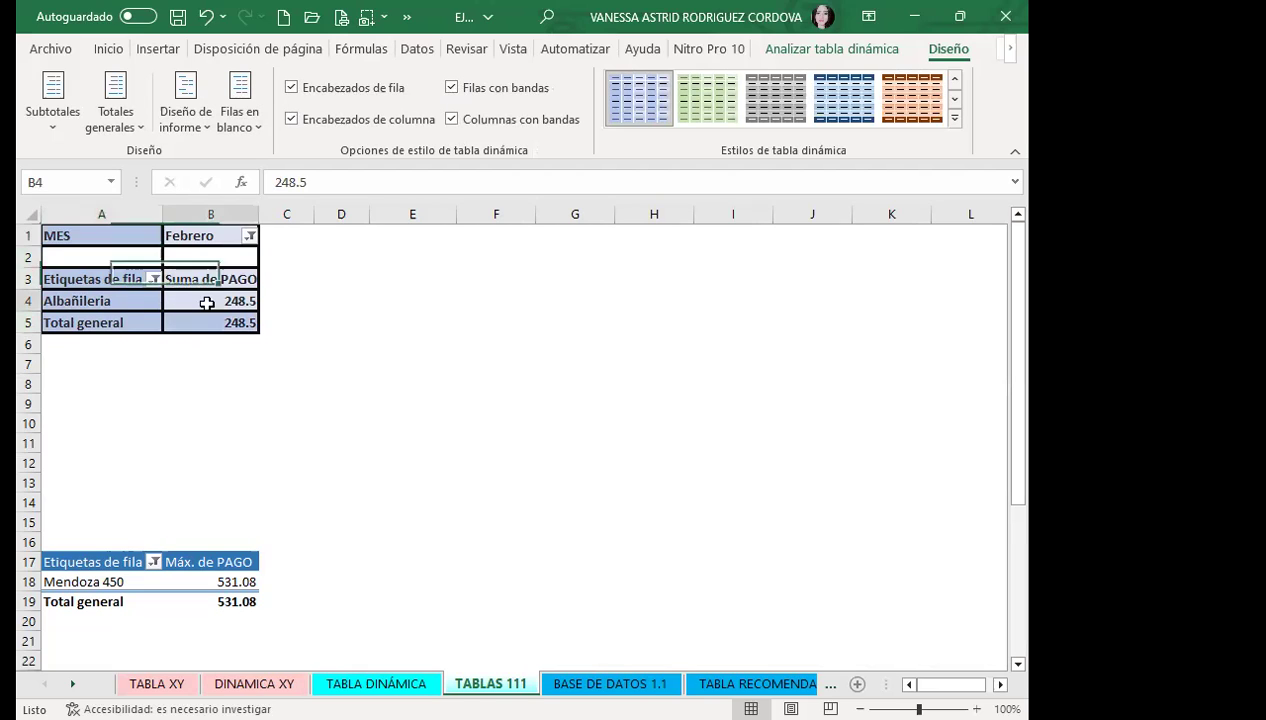
{"action": "left_click", "coordinate": [172, 280]}
{"action": "left_click", "coordinate": [185, 236]}
{"action": "left_click", "coordinate": [186, 279]}
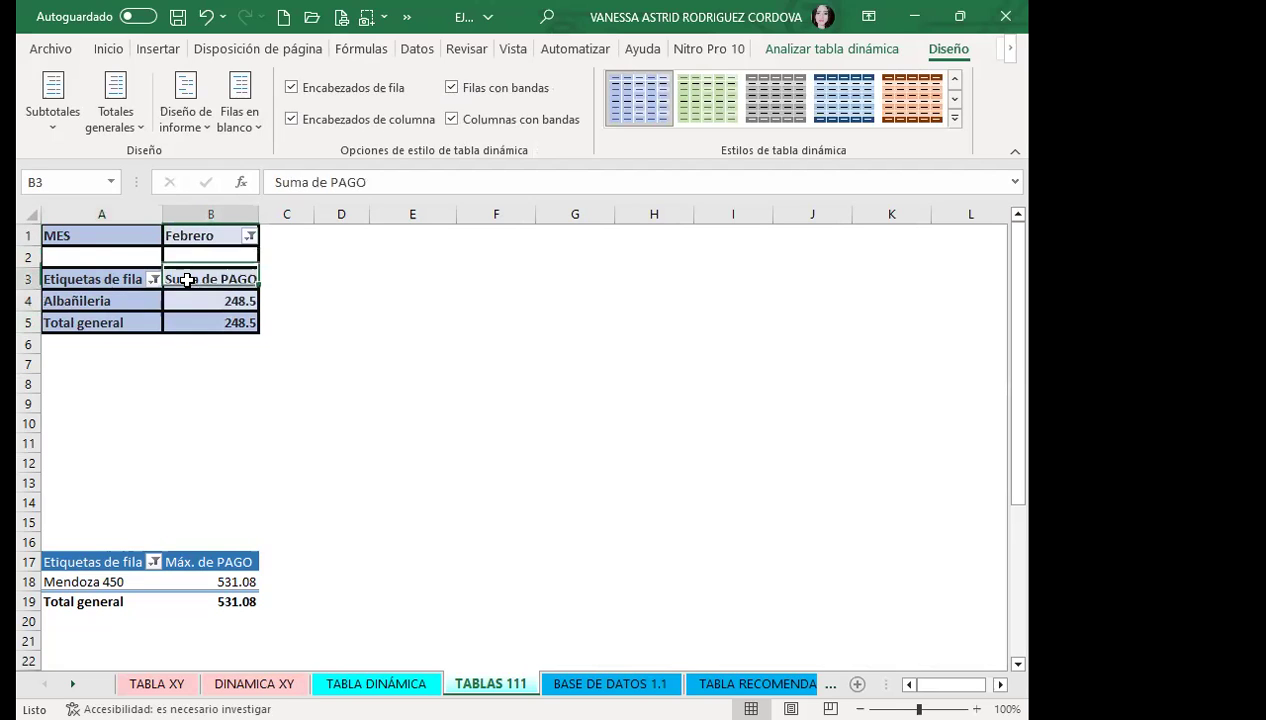
{"action": "left_click", "coordinate": [110, 300]}
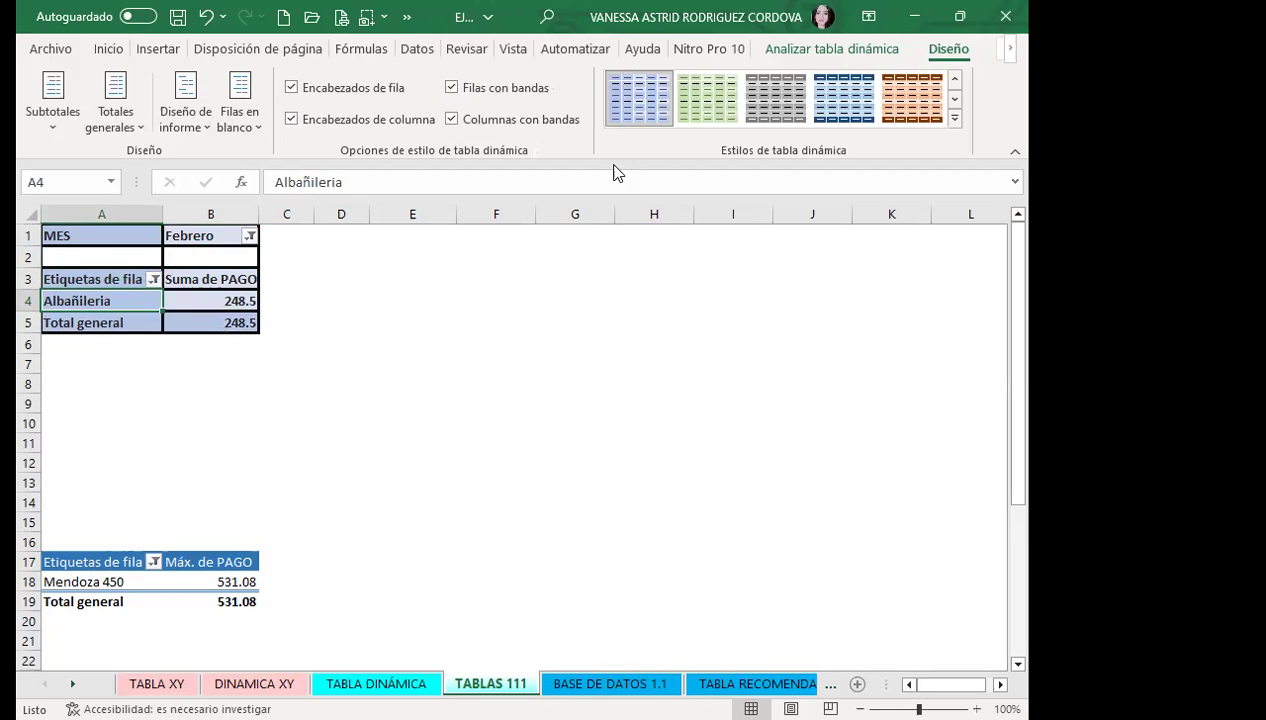
{"action": "left_click", "coordinate": [843, 108]}
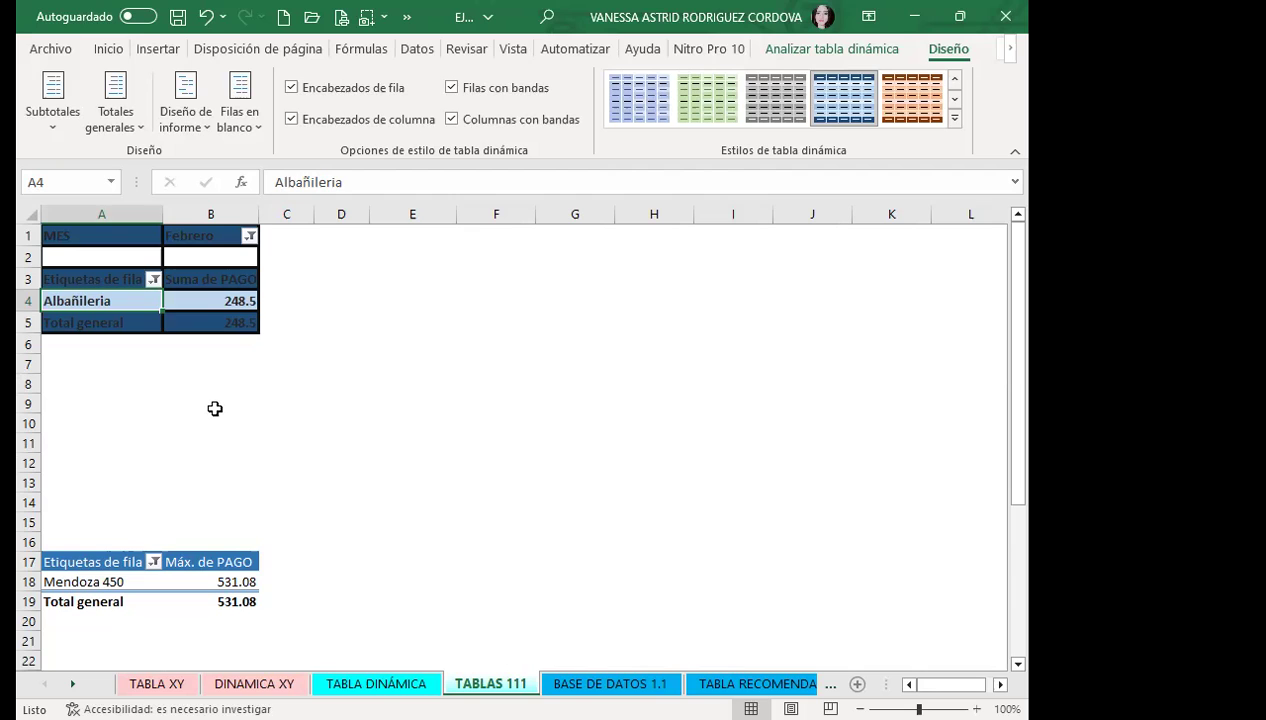
Step: Select the entire TABLAS 111 worksheet
{"action": "left_click", "coordinate": [803, 50]}
{"action": "scroll", "coordinate": [150, 428], "scroll_direction": "down", "scroll_amount": 2}
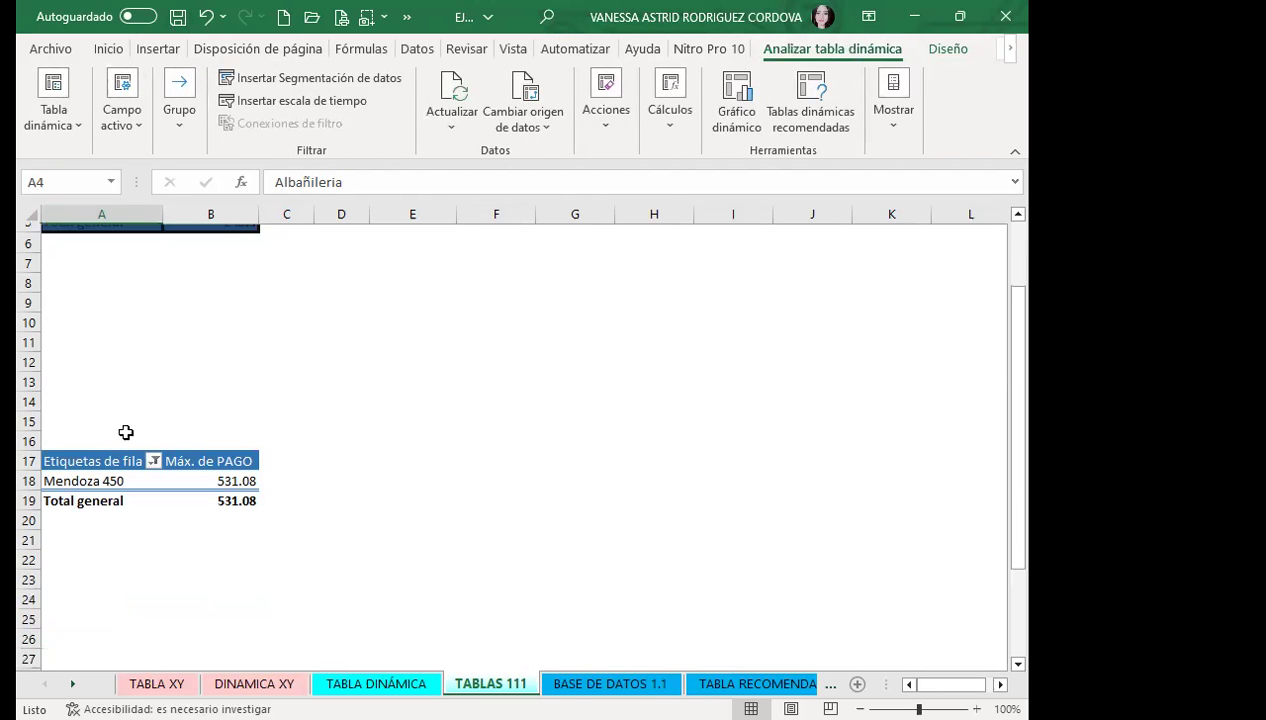
{"action": "left_click", "coordinate": [290, 374]}
{"action": "left_click", "coordinate": [32, 214]}
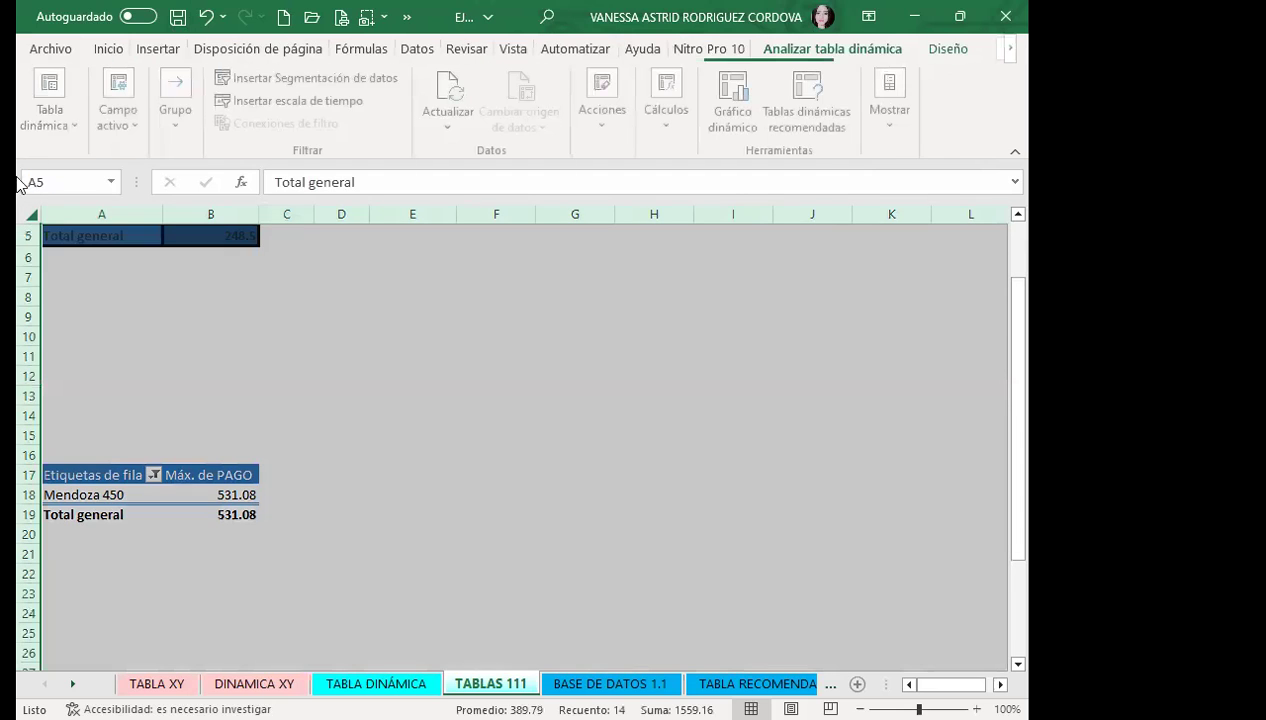
{"action": "left_click", "coordinate": [243, 55]}
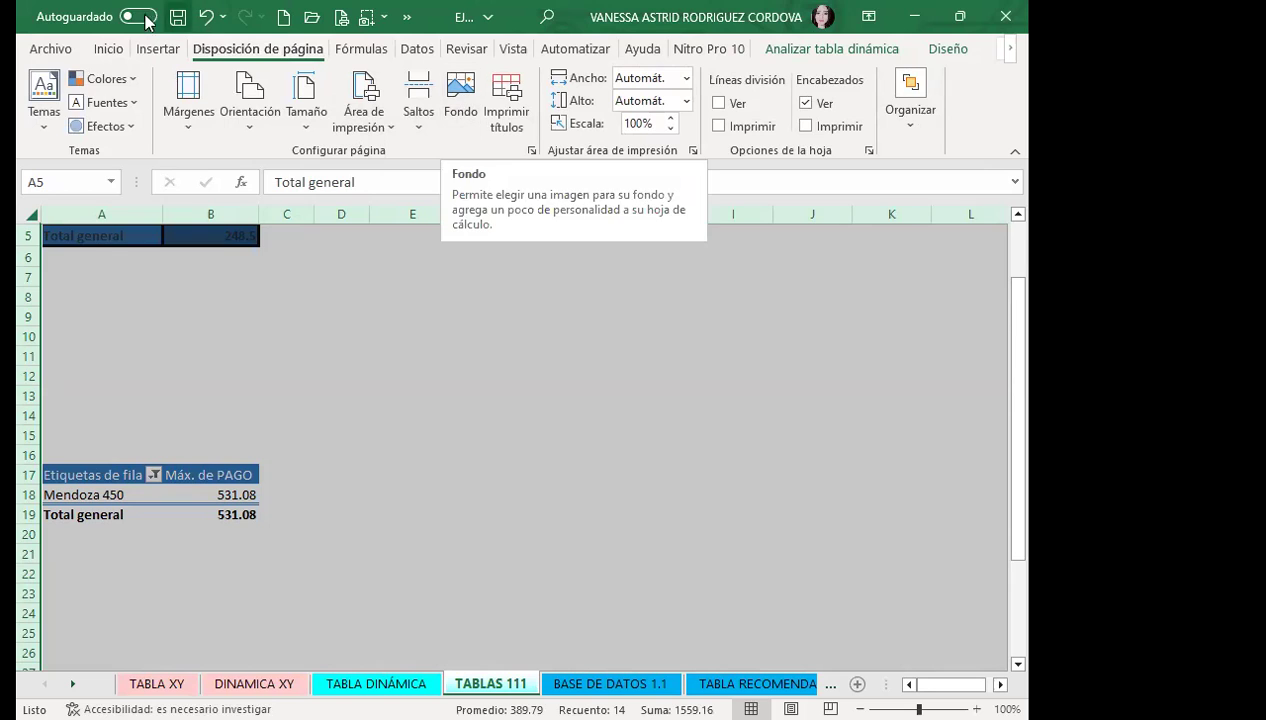
Step: Fill all the sheet's cells with a light cream colour from Color de relleno
{"action": "left_click", "coordinate": [114, 52]}
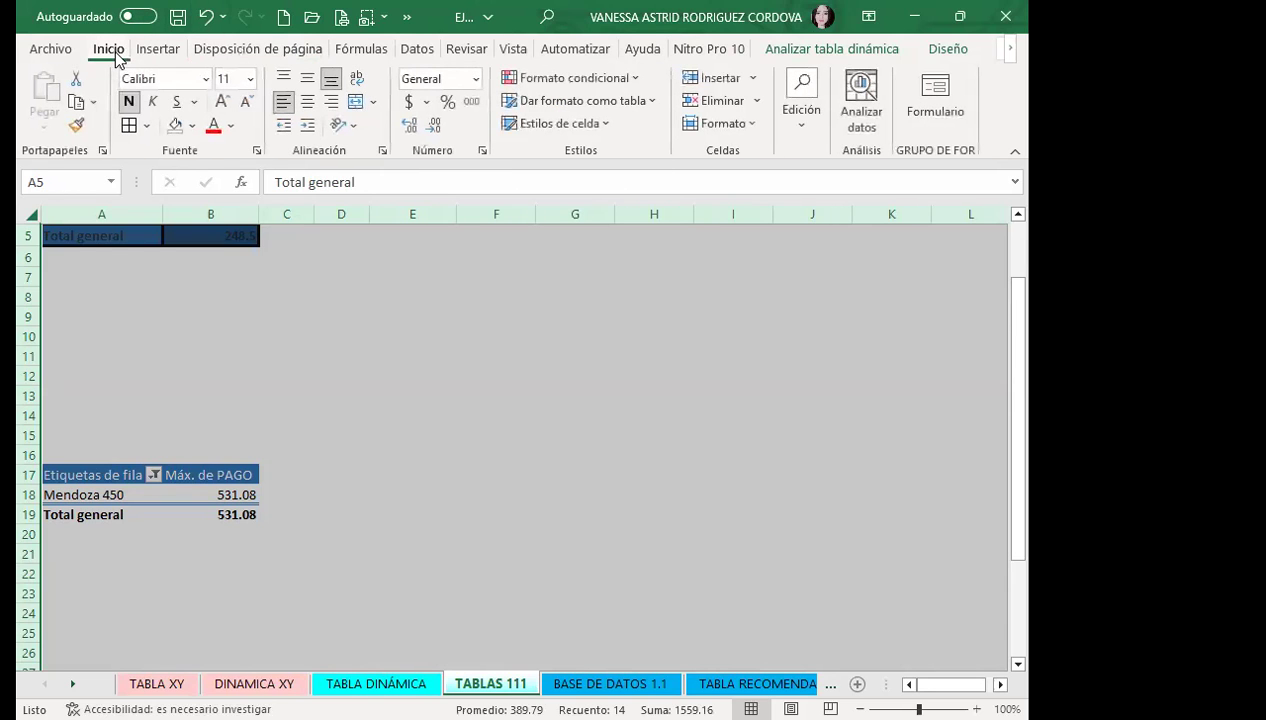
{"action": "left_click", "coordinate": [193, 126]}
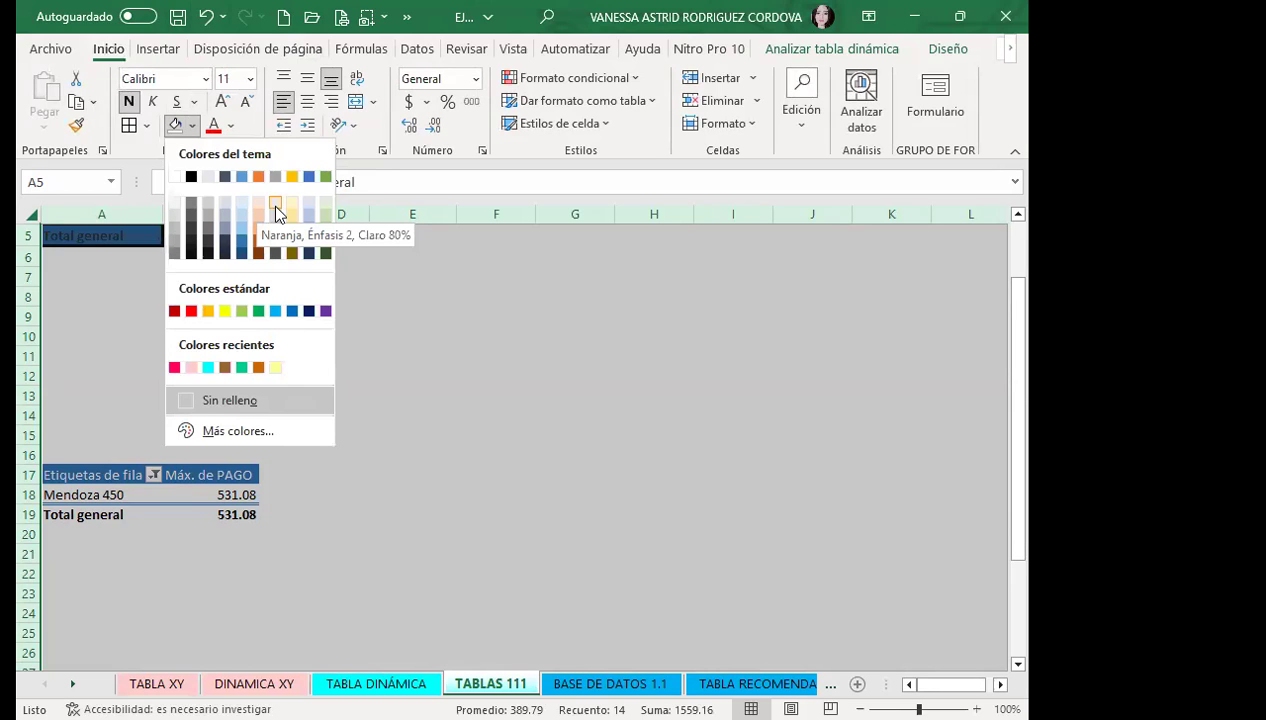
{"action": "left_click", "coordinate": [276, 216]}
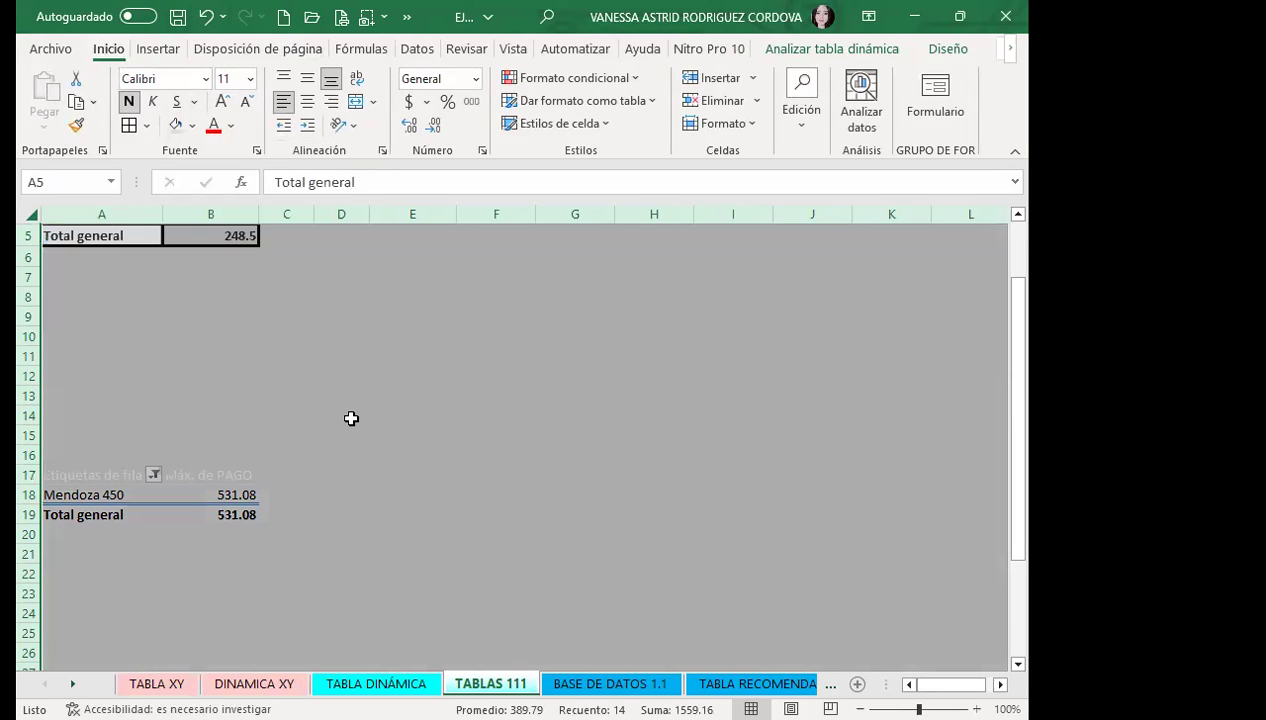
{"action": "left_click", "coordinate": [195, 127]}
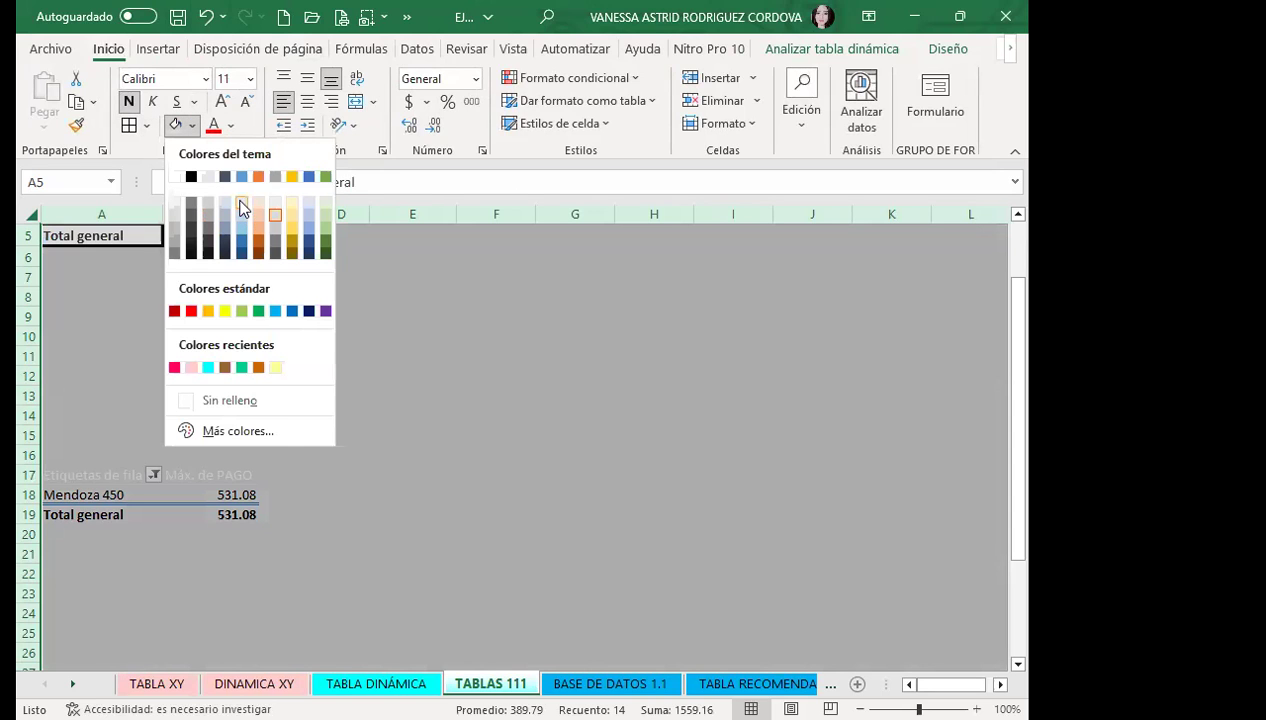
{"action": "left_click", "coordinate": [290, 204]}
Step: Select the small pivot table range A17:B19
{"action": "left_click", "coordinate": [440, 394]}
{"action": "scroll", "coordinate": [300, 430], "scroll_direction": "up", "scroll_amount": 2}
{"action": "scroll", "coordinate": [56, 421], "scroll_direction": "down", "scroll_amount": 4}
{"action": "left_click_drag", "start_coordinate": [78, 308], "coordinate": [220, 350]}
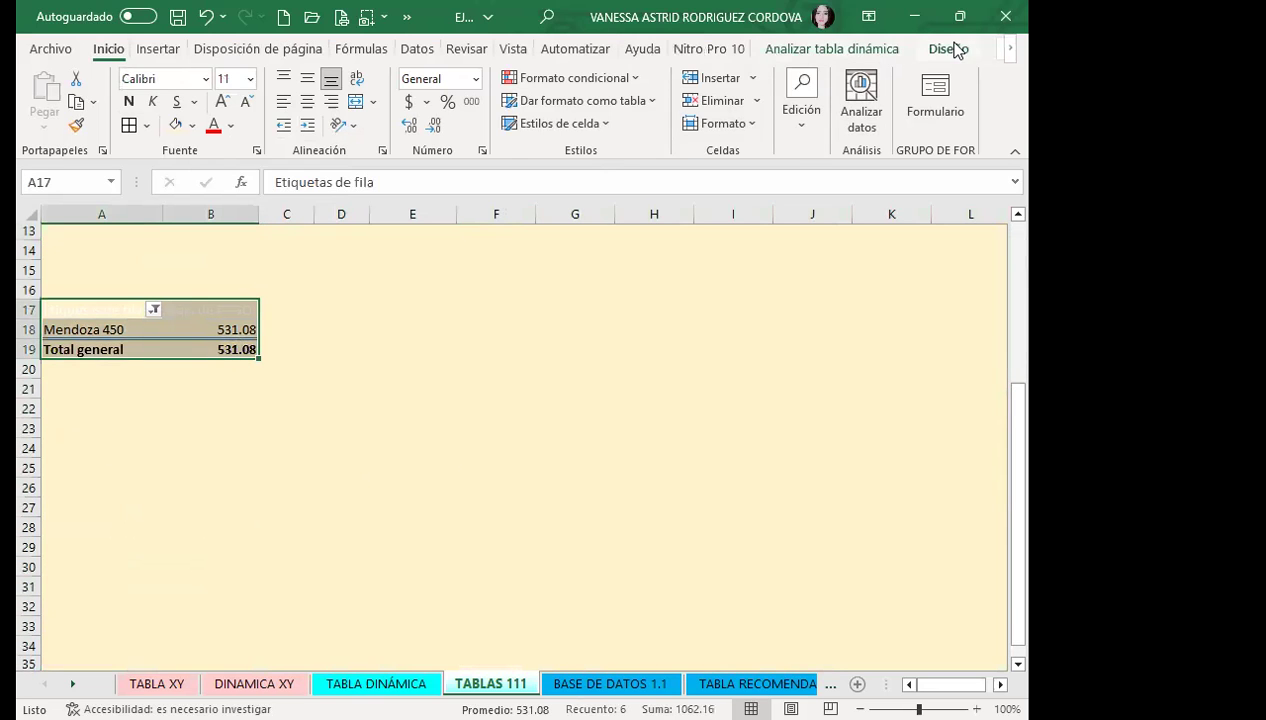
{"action": "left_click", "coordinate": [950, 48]}
Step: Apply a dark PivotTable style to the Máx. de PAGO pivot
{"action": "left_click", "coordinate": [925, 94]}
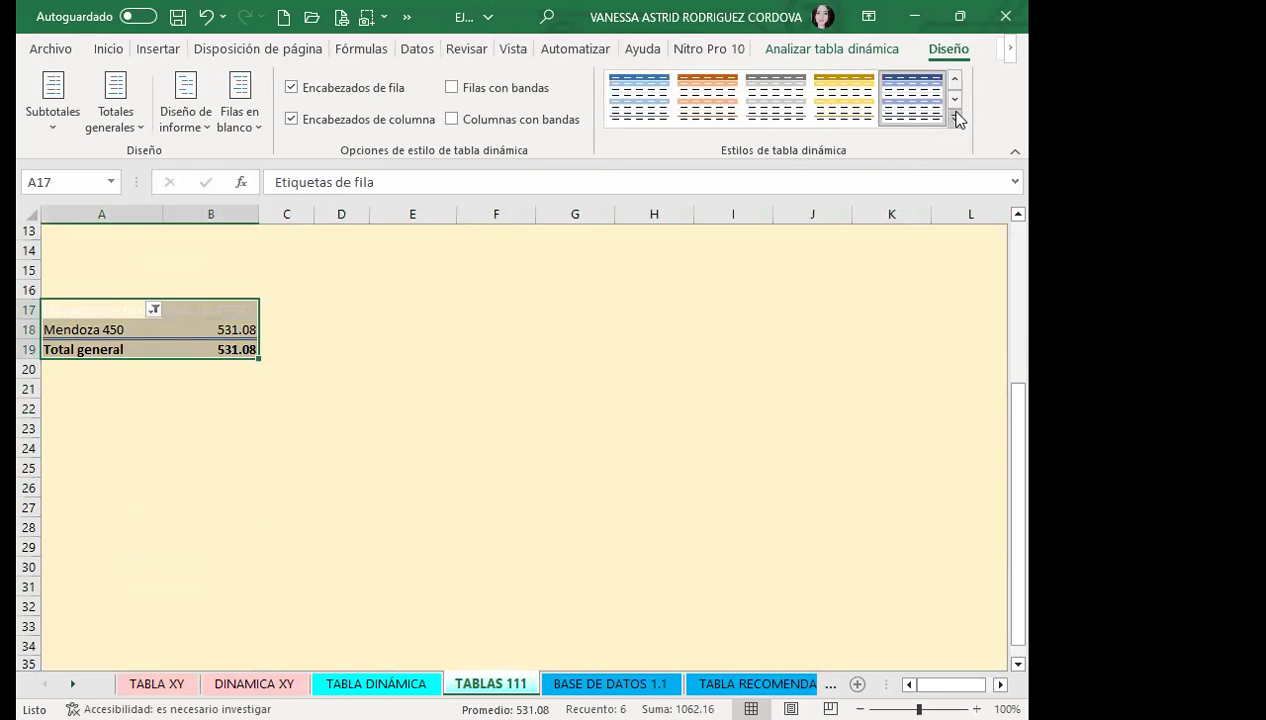
{"action": "left_click", "coordinate": [957, 118]}
{"action": "scroll", "coordinate": [905, 508], "scroll_direction": "down", "scroll_amount": 5}
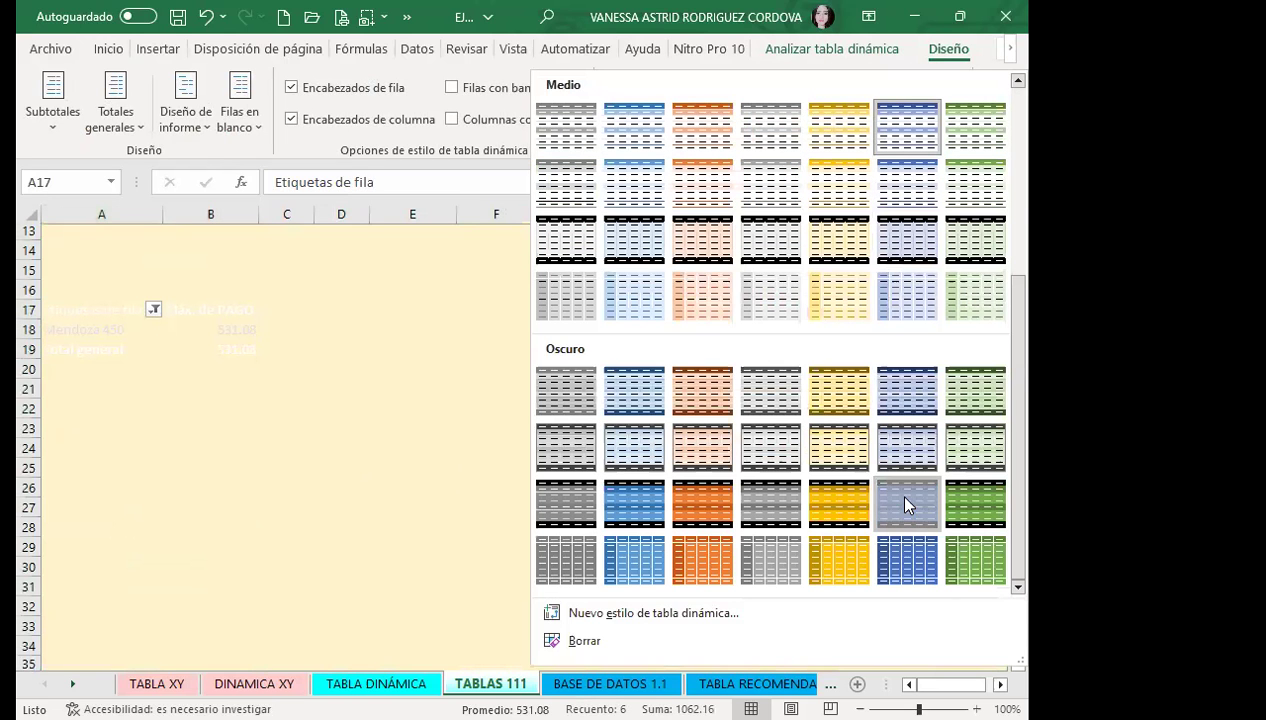
{"action": "left_click", "coordinate": [904, 505]}
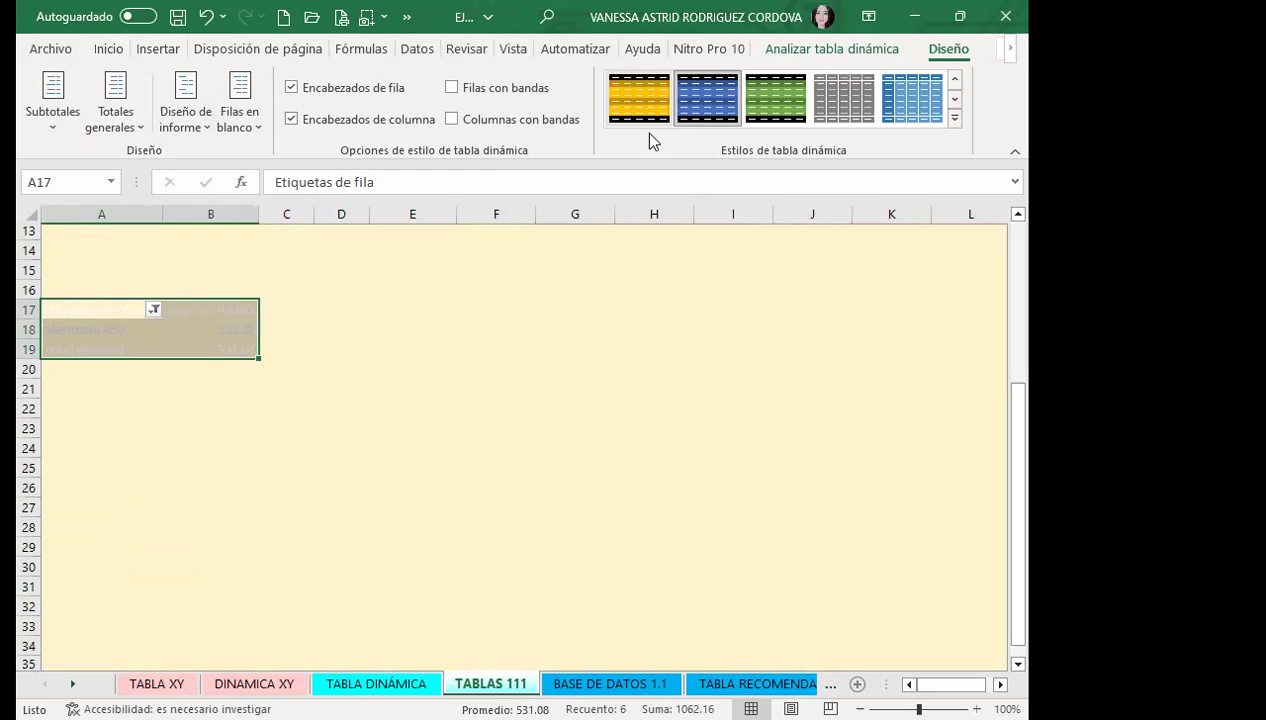
Step: Make the pivot's text bold and black
{"action": "left_click", "coordinate": [107, 48]}
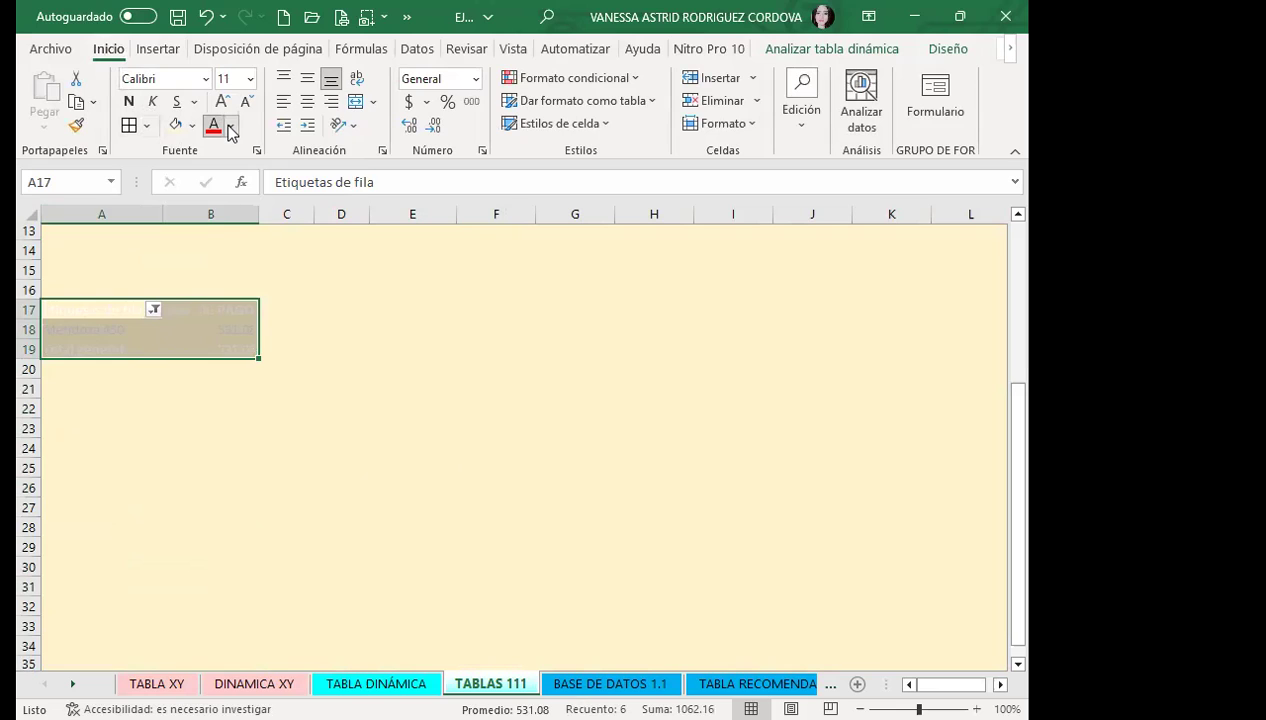
{"action": "left_click", "coordinate": [232, 133]}
{"action": "key", "text": "Escape"}
{"action": "left_click", "coordinate": [128, 101]}
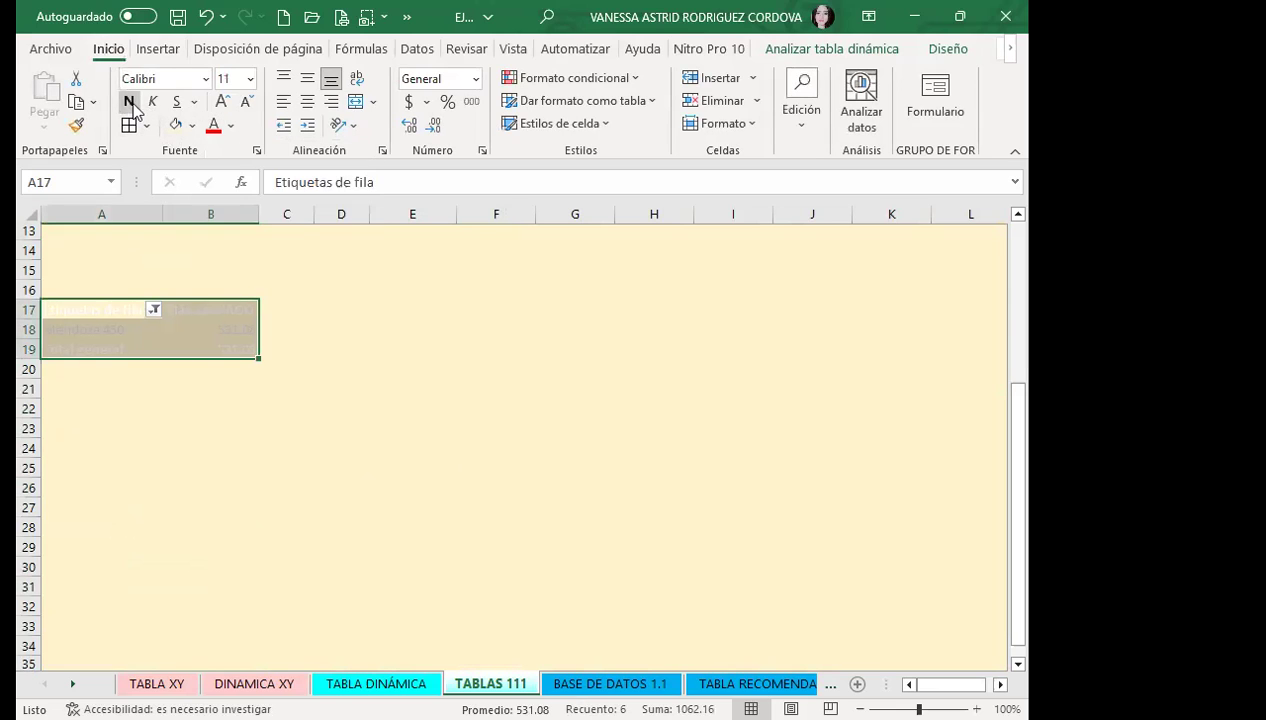
{"action": "left_click", "coordinate": [231, 126]}
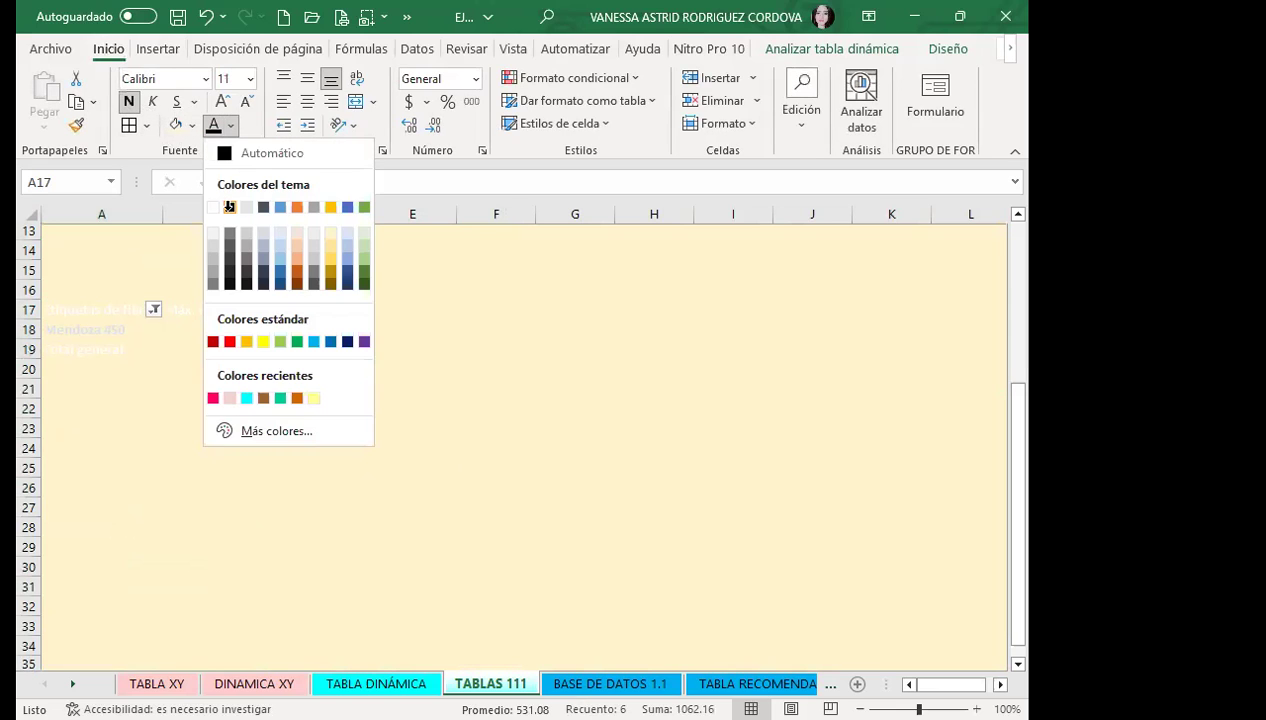
{"action": "left_click", "coordinate": [229, 207]}
Step: Give the header and Mendoza 450 rows dark grey bold text, then reselect A17:B19
{"action": "mouse_move", "coordinate": [100, 309]}
{"action": "left_mouse_down"}
{"action": "mouse_move", "coordinate": [199, 326]}
{"action": "mouse_move", "coordinate": [207, 348]}
{"action": "left_mouse_up"}
{"action": "left_click", "coordinate": [231, 127]}
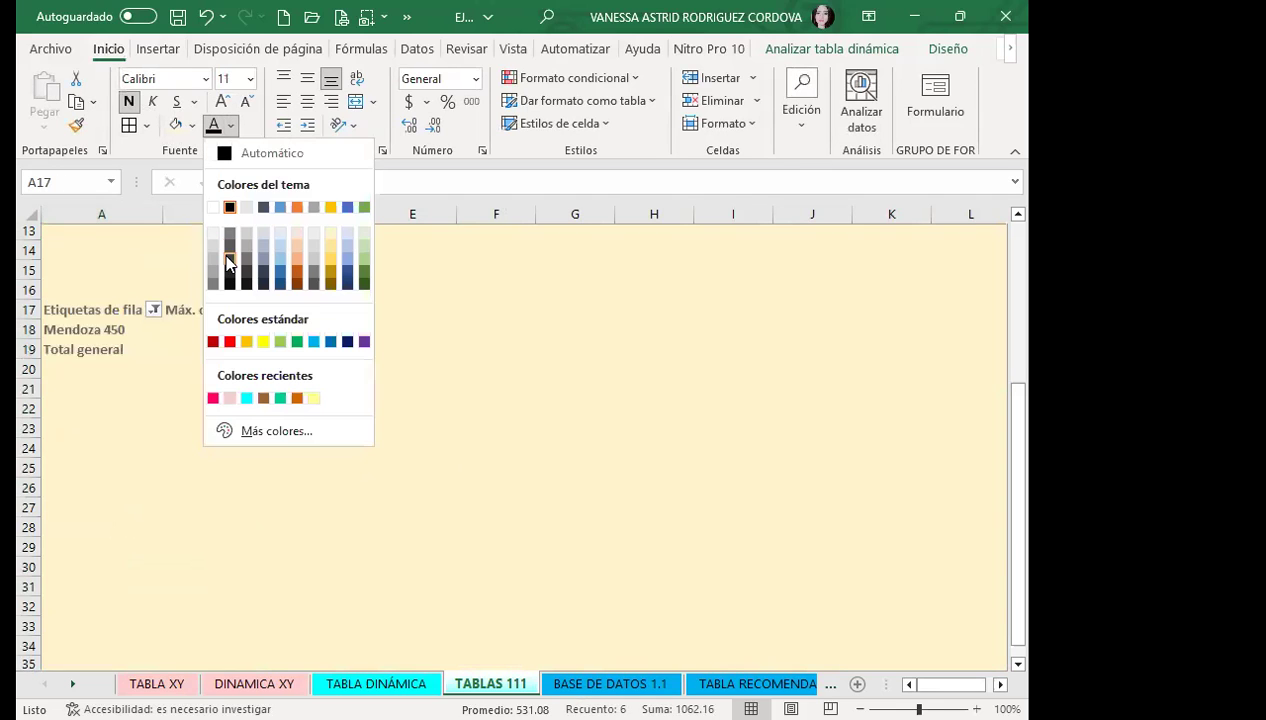
{"action": "left_click", "coordinate": [229, 276]}
{"action": "left_click", "coordinate": [129, 102]}
{"action": "left_click", "coordinate": [129, 102]}
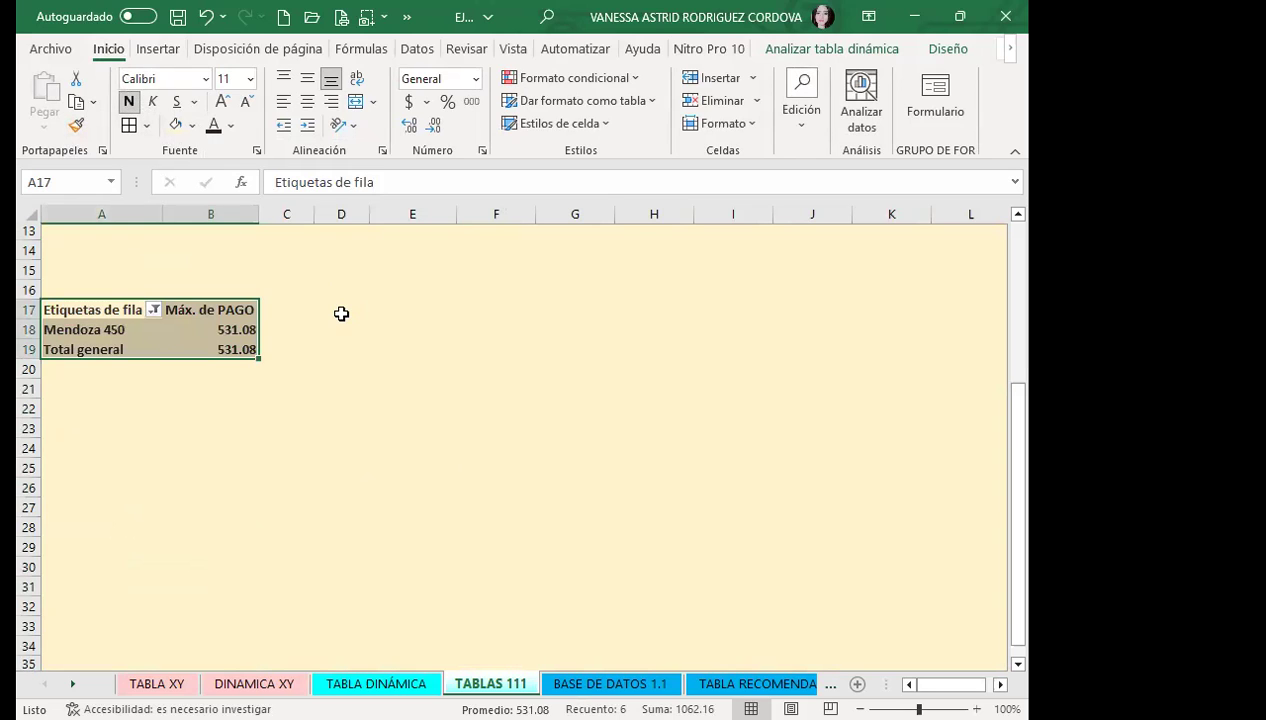
{"action": "left_click", "coordinate": [340, 312]}
{"action": "left_click_drag", "start_coordinate": [63, 316], "coordinate": [243, 350]}
{"action": "left_click", "coordinate": [948, 49]}
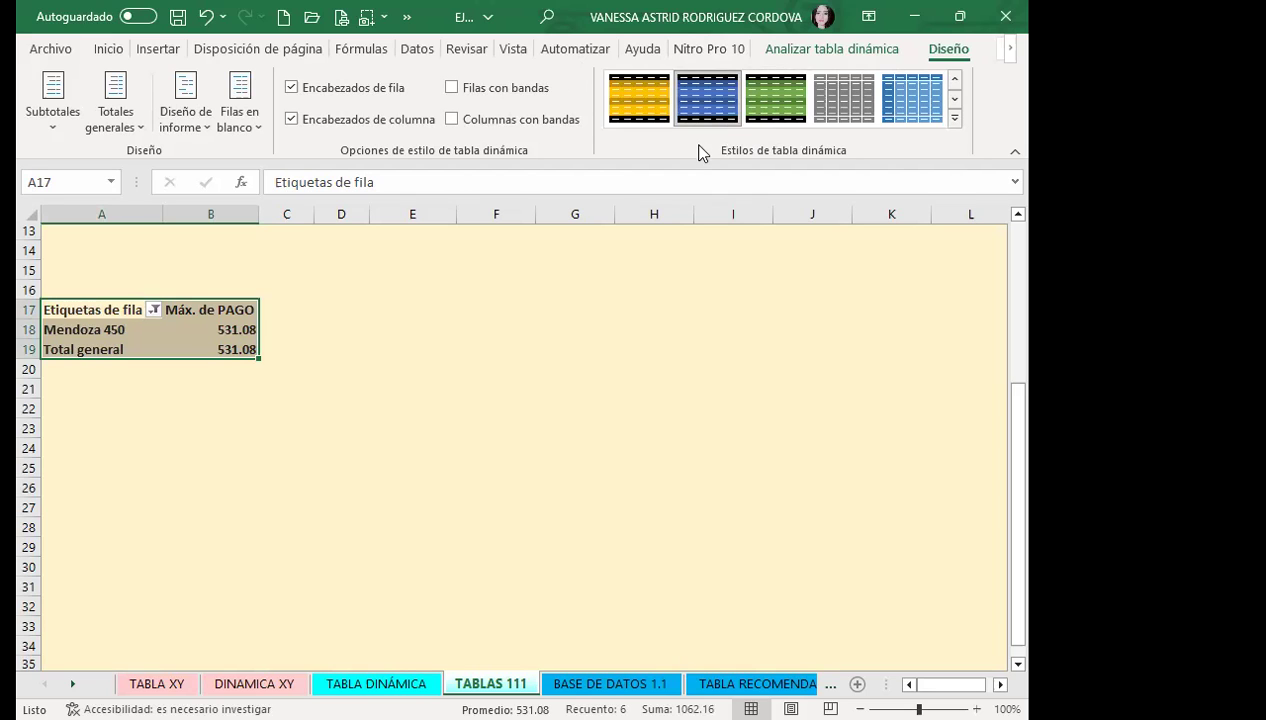
{"action": "left_click", "coordinate": [104, 49]}
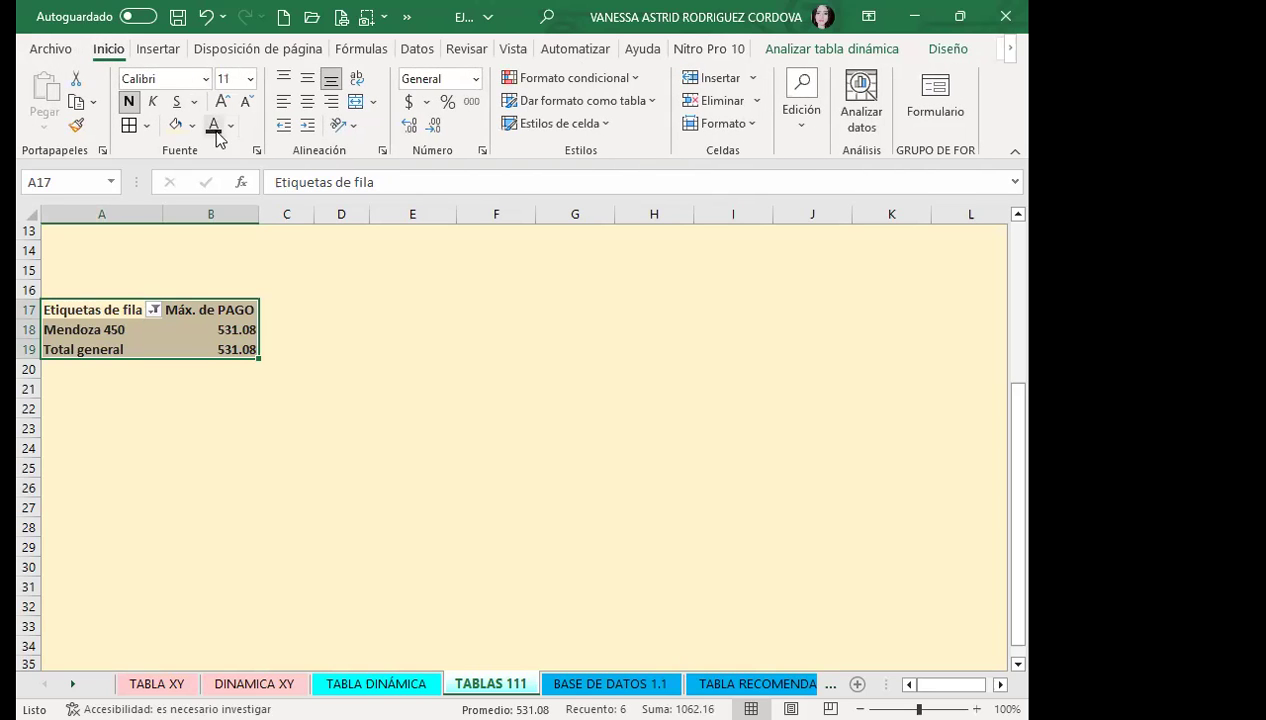
Step: Add dark green double-line outline and inside borders to A17:B19 in Formato de celdas
{"action": "left_click", "coordinate": [257, 150]}
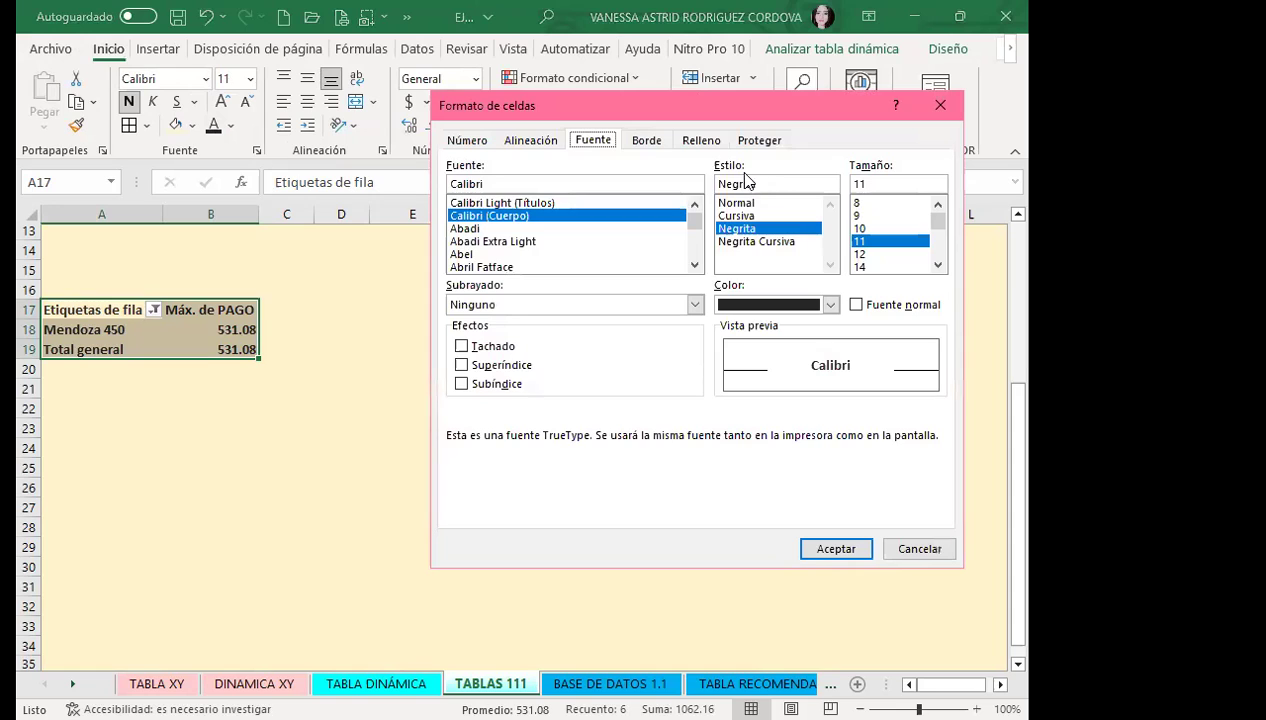
{"action": "left_click", "coordinate": [646, 140]}
{"action": "left_click", "coordinate": [550, 300]}
{"action": "left_click", "coordinate": [570, 344]}
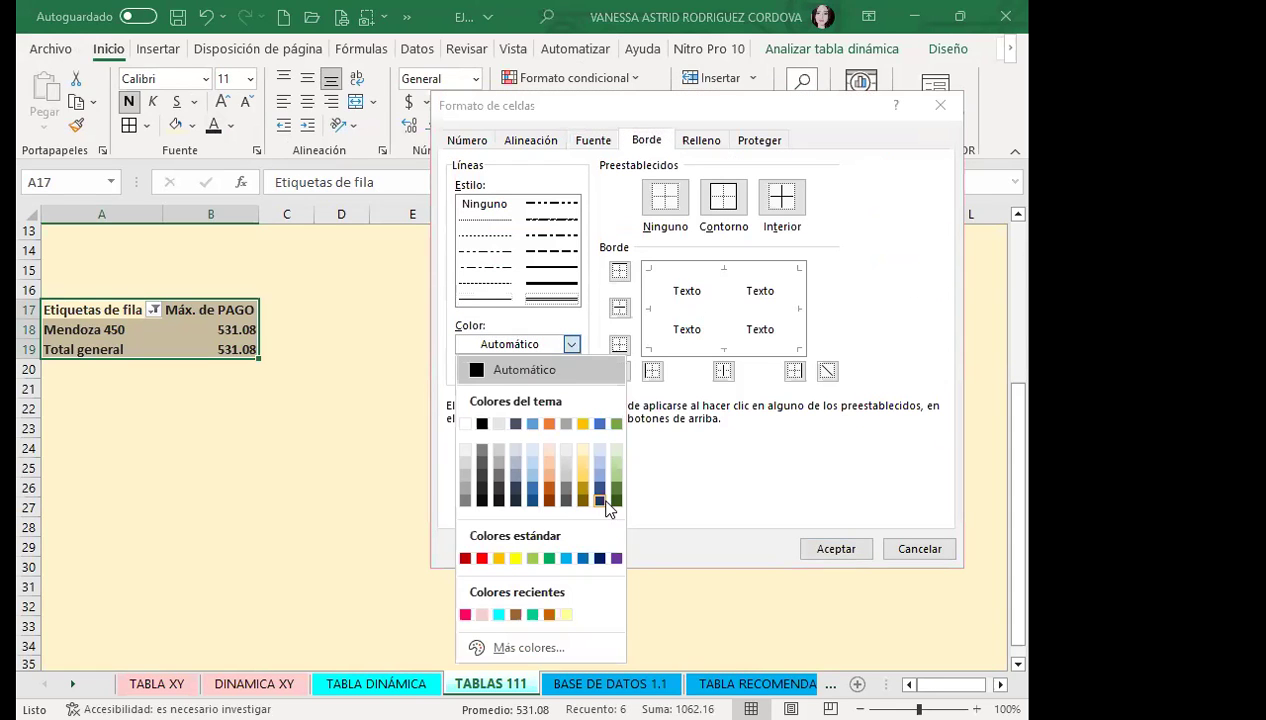
{"action": "left_click", "coordinate": [616, 500]}
{"action": "left_click", "coordinate": [782, 196]}
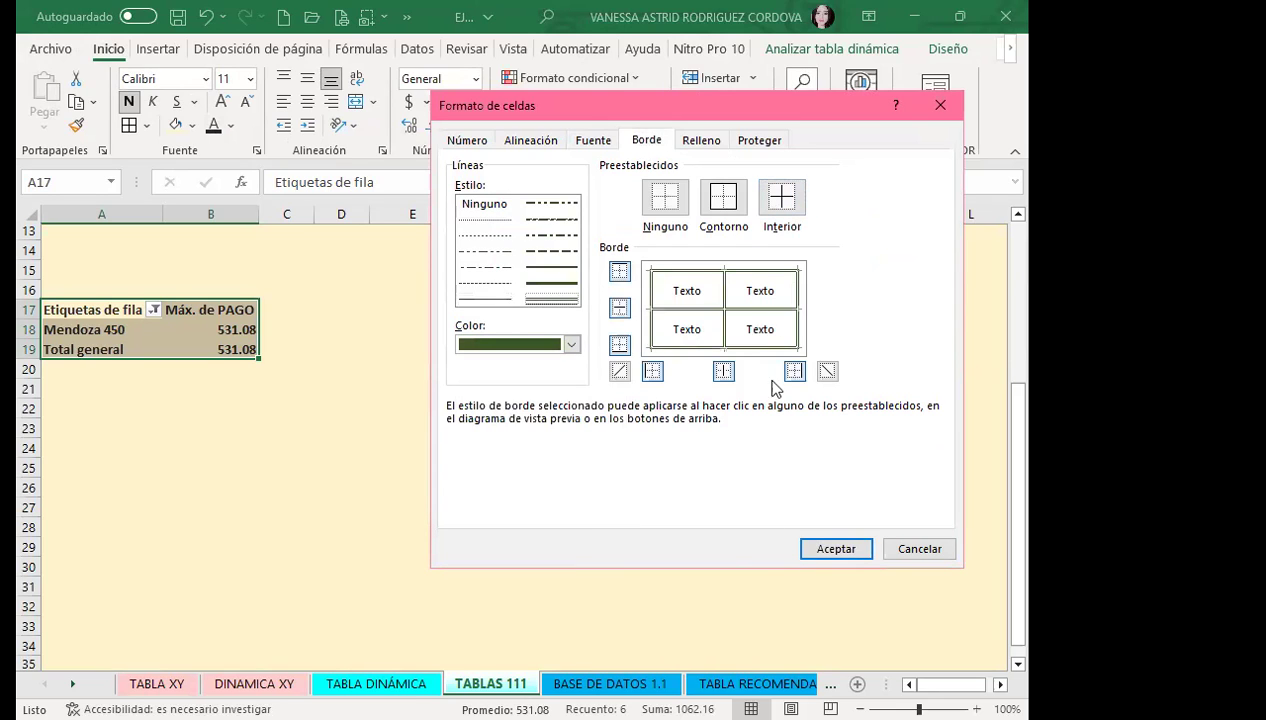
{"action": "left_click", "coordinate": [823, 546]}
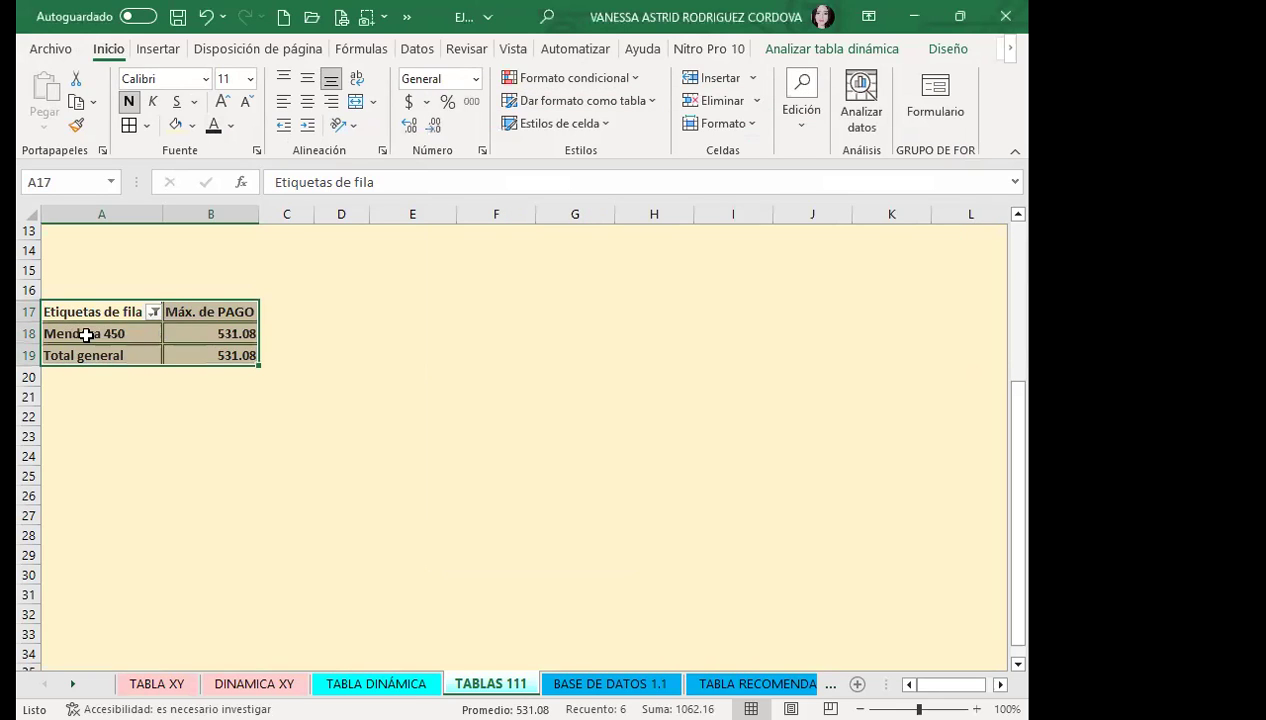
{"action": "left_click_drag", "start_coordinate": [85, 331], "coordinate": [200, 331]}
Step: Fill the Mendoza 450 row A18:B18 with a light pink to cyan gradient
{"action": "left_click", "coordinate": [382, 150]}
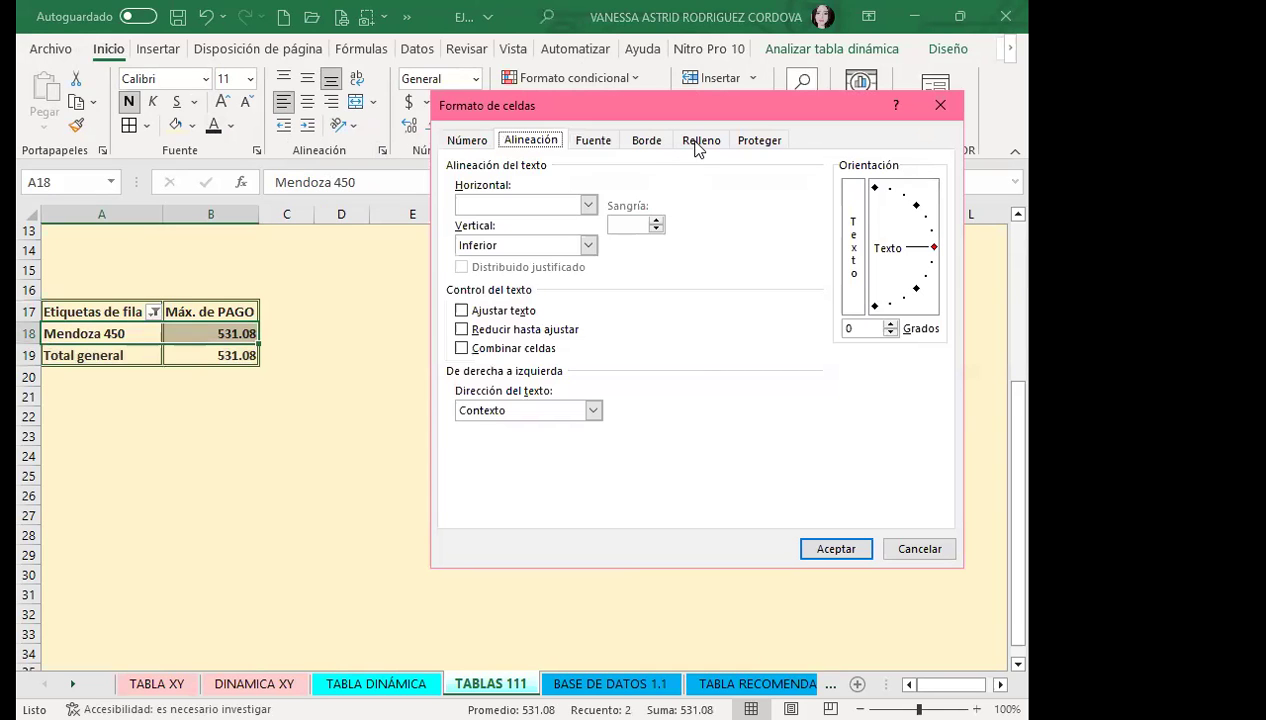
{"action": "left_click", "coordinate": [704, 142]}
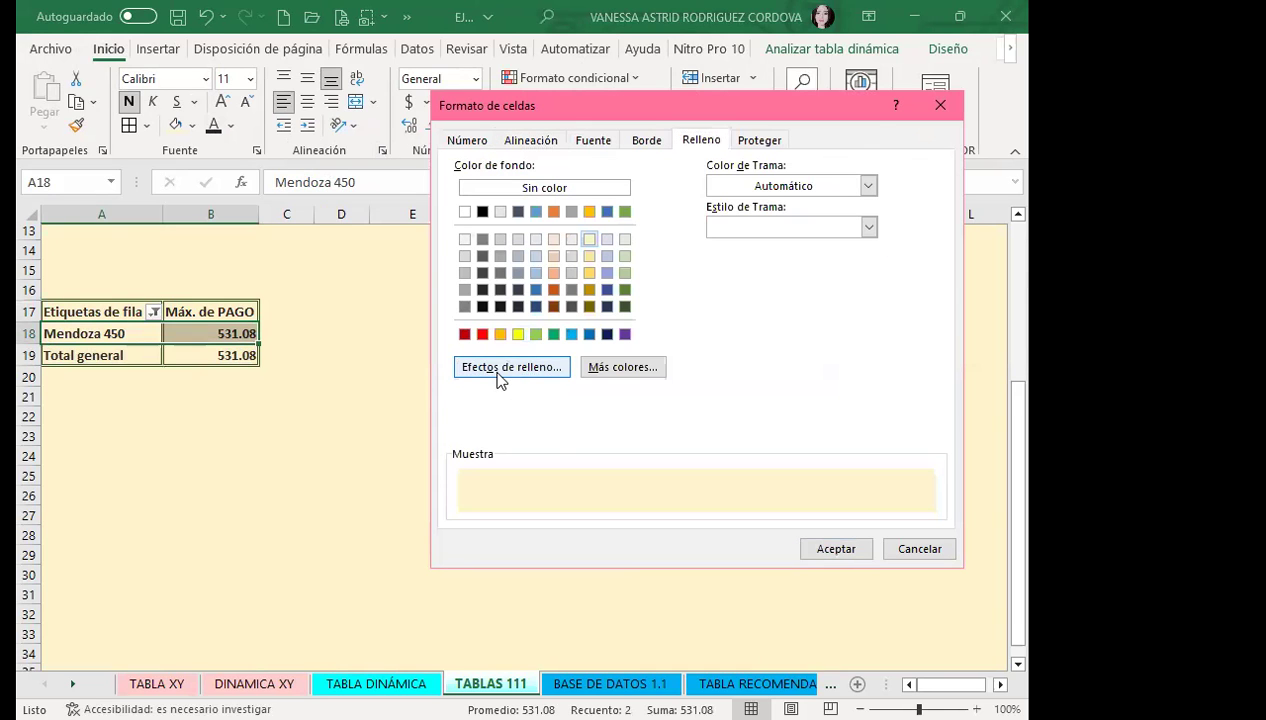
{"action": "left_click", "coordinate": [499, 368]}
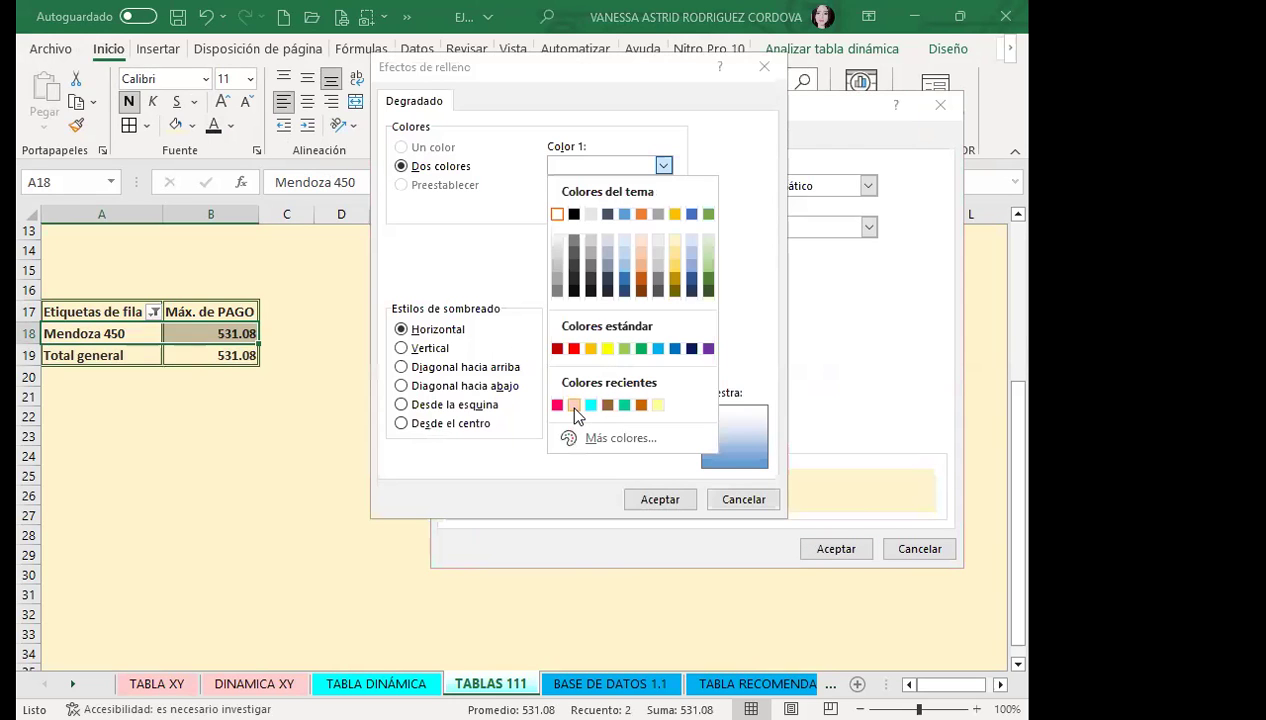
{"action": "left_click", "coordinate": [574, 404]}
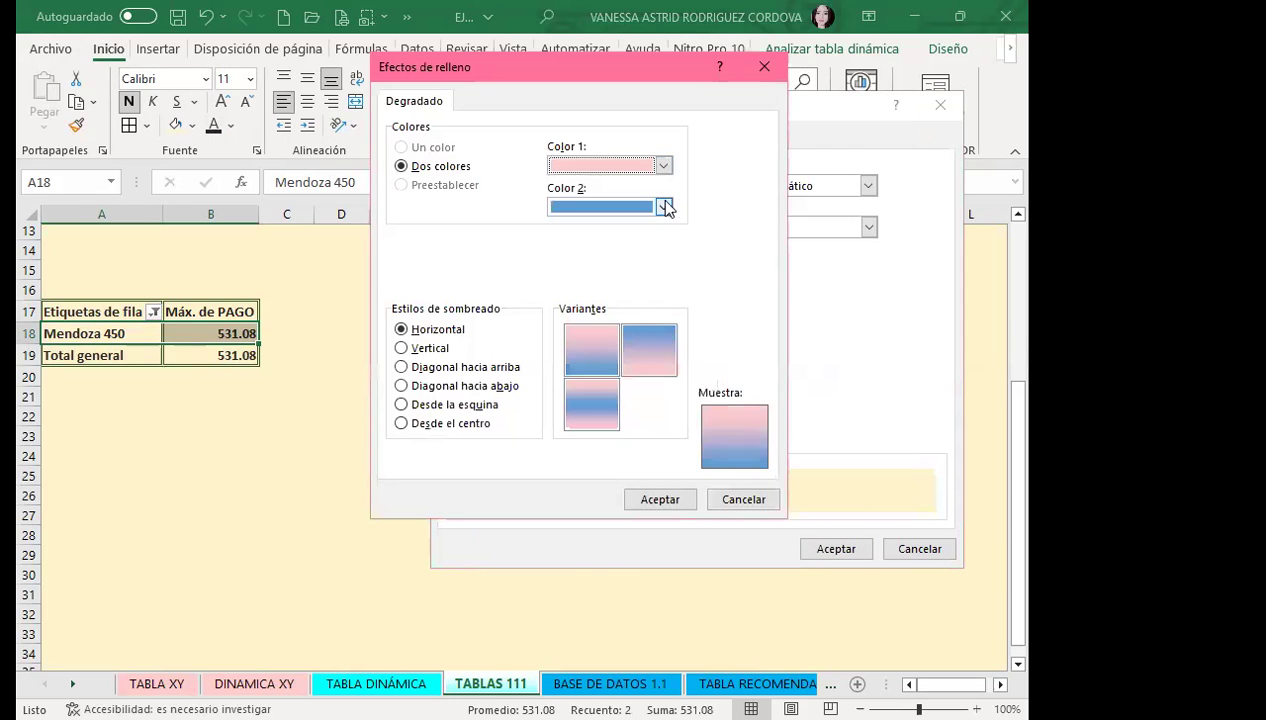
{"action": "left_click", "coordinate": [664, 207]}
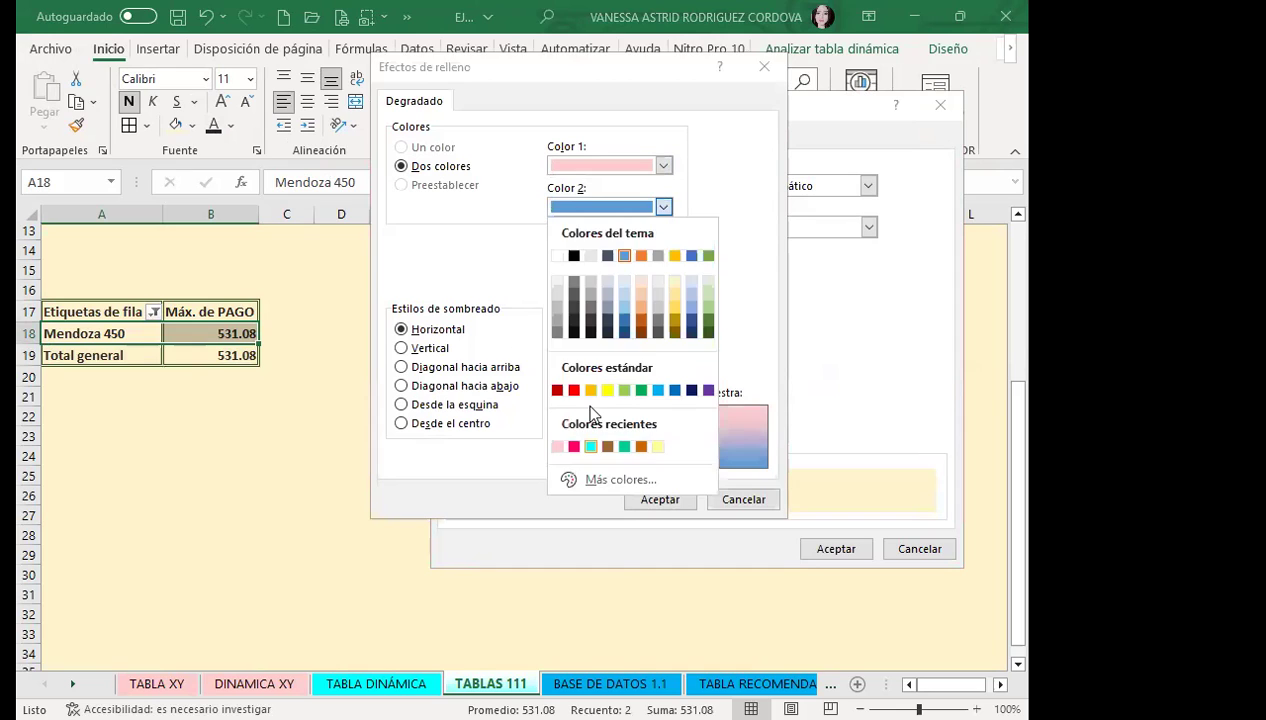
{"action": "left_click", "coordinate": [585, 443]}
{"action": "left_click", "coordinate": [657, 500]}
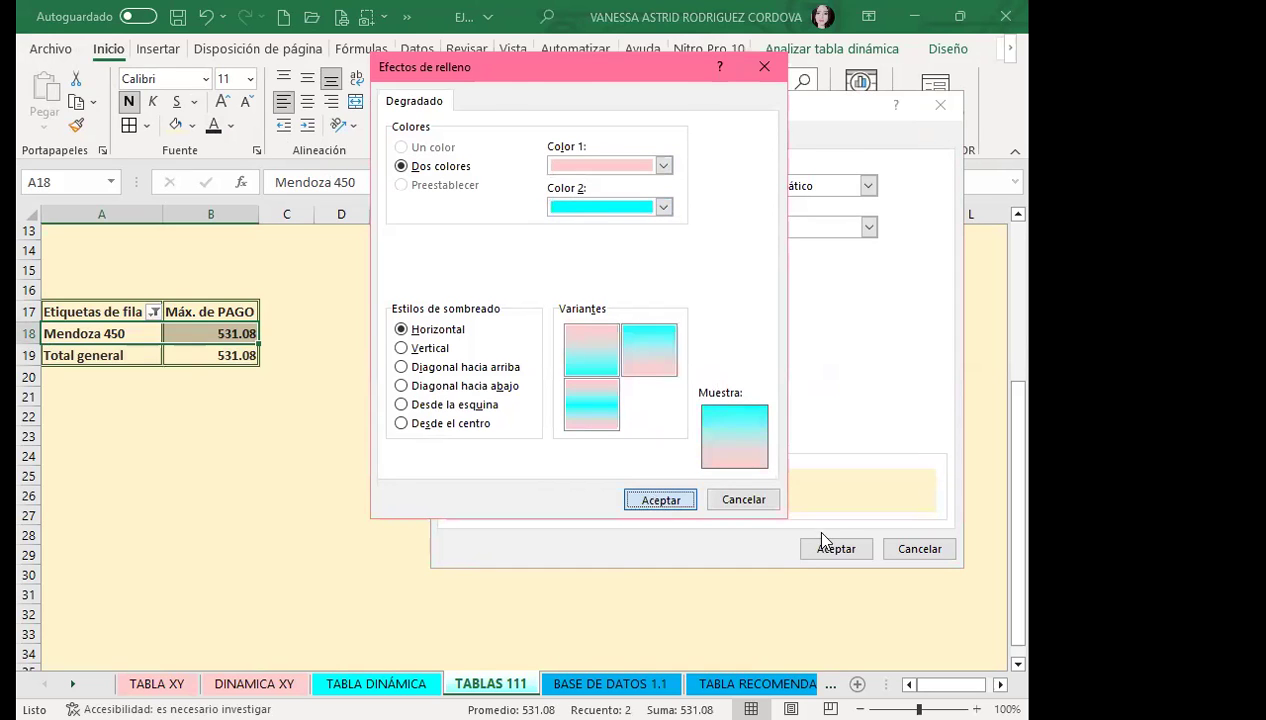
{"action": "left_click", "coordinate": [834, 548]}
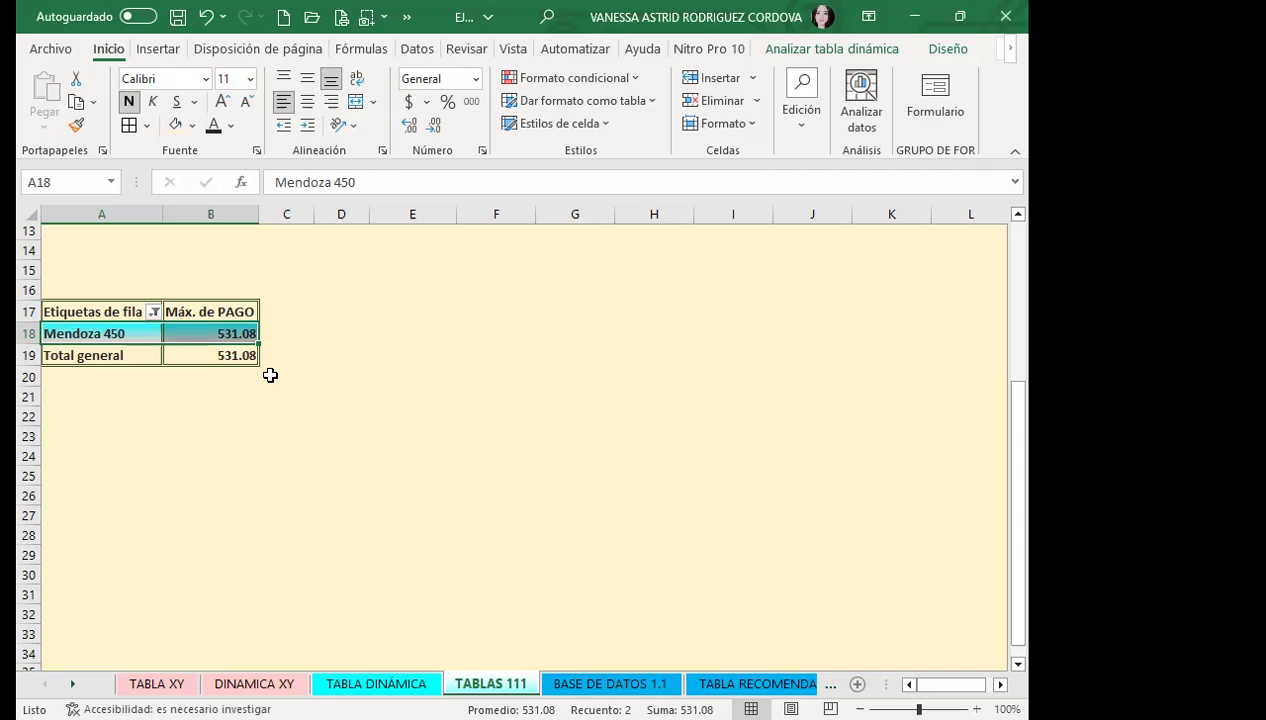
Step: Review the Borde and Relleno gradient settings for the row without changing anything
{"action": "left_click", "coordinate": [257, 150]}
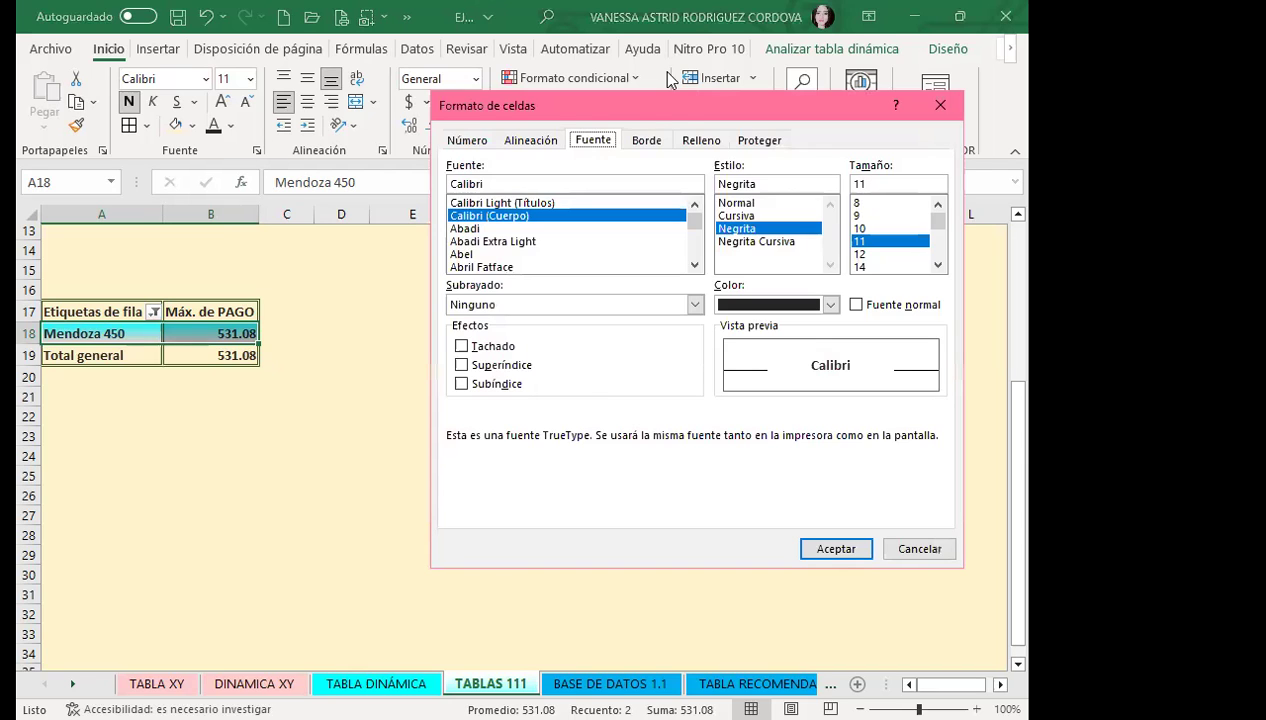
{"action": "left_click", "coordinate": [646, 141]}
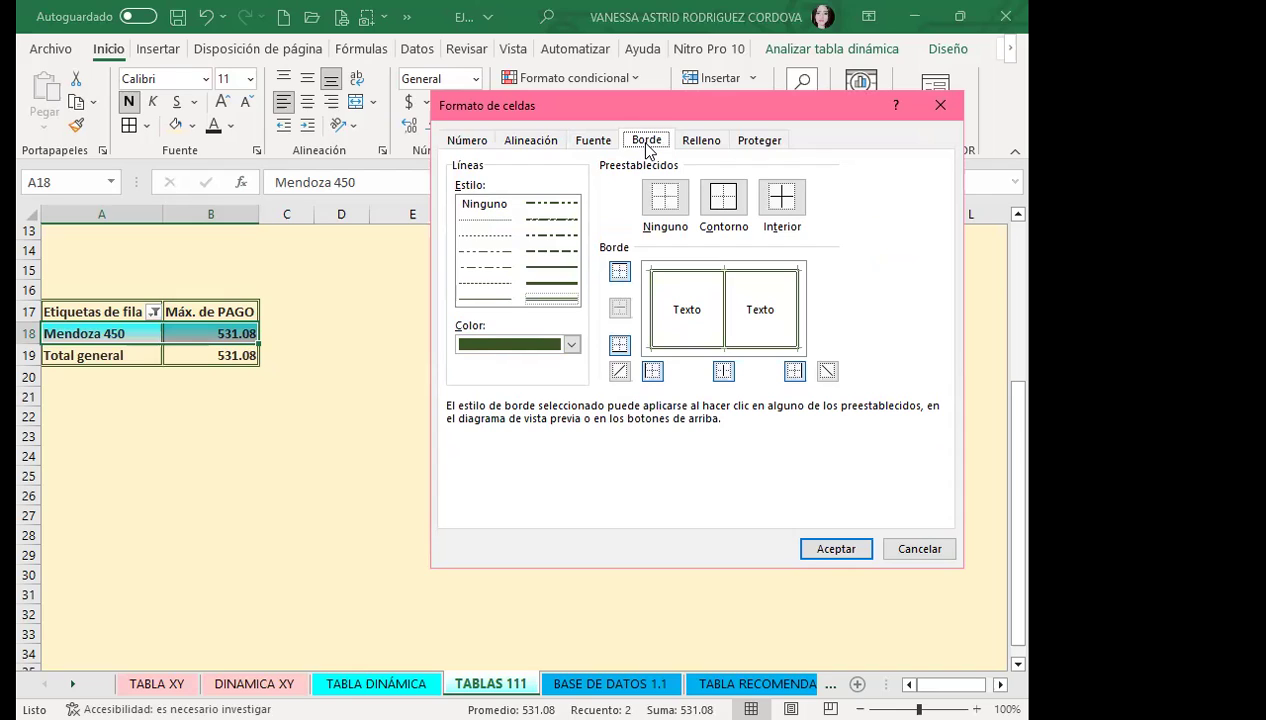
{"action": "left_click", "coordinate": [703, 141]}
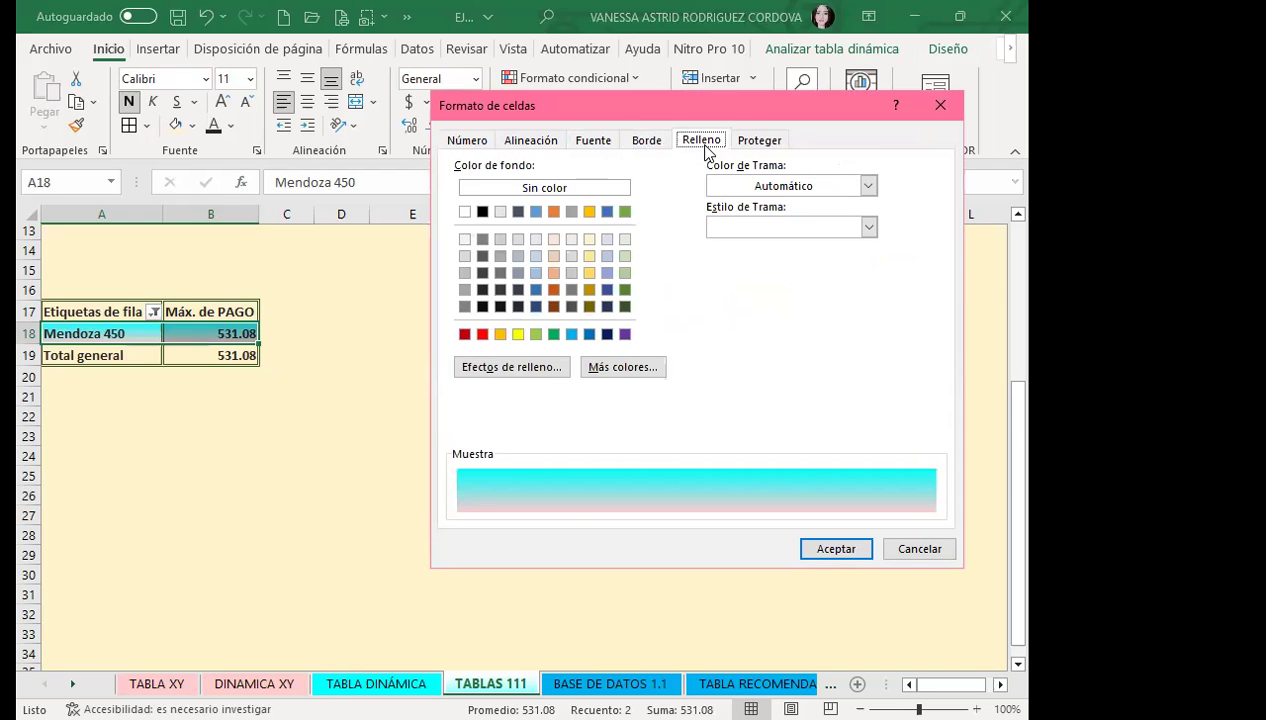
{"action": "left_click_drag", "start_coordinate": [747, 108], "coordinate": [586, 88]}
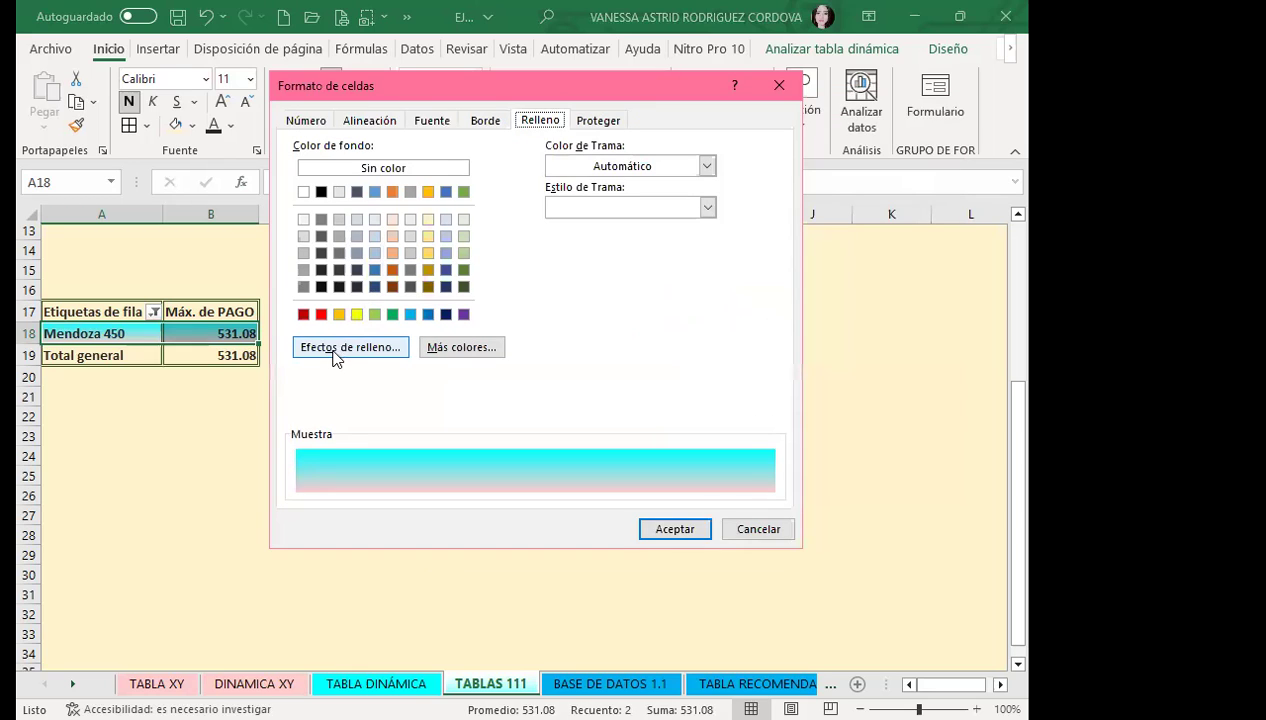
{"action": "left_click", "coordinate": [334, 350]}
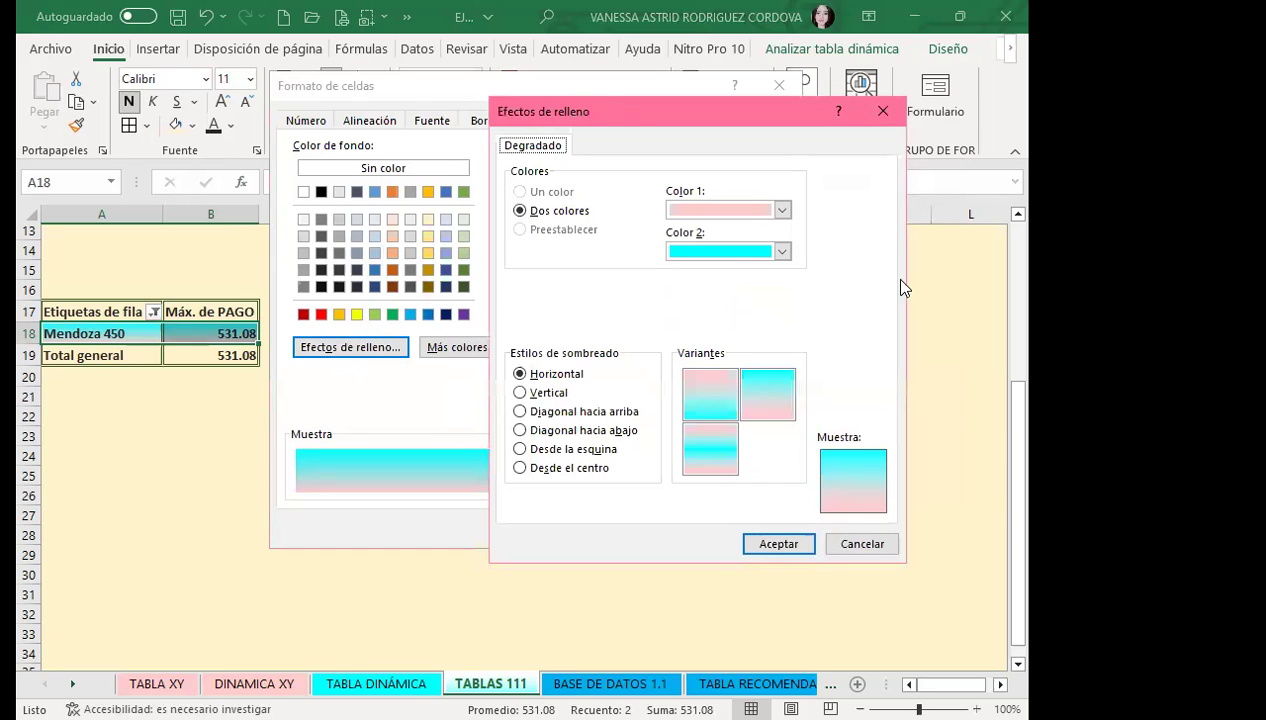
{"action": "left_click", "coordinate": [880, 112]}
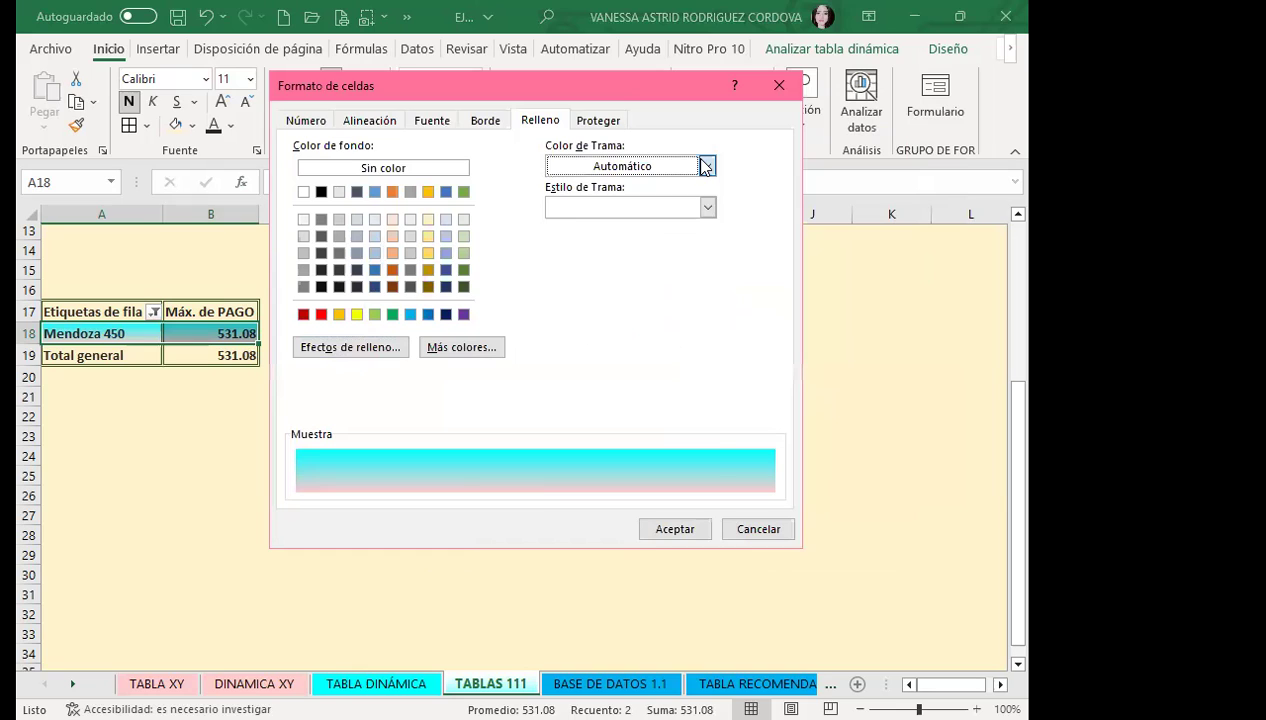
Step: Inspect the pattern colour and style options, close unchanged, and switch to BASE DE DATOS 1.1
{"action": "left_click", "coordinate": [706, 166]}
{"action": "left_click", "coordinate": [706, 166]}
{"action": "left_click", "coordinate": [707, 207]}
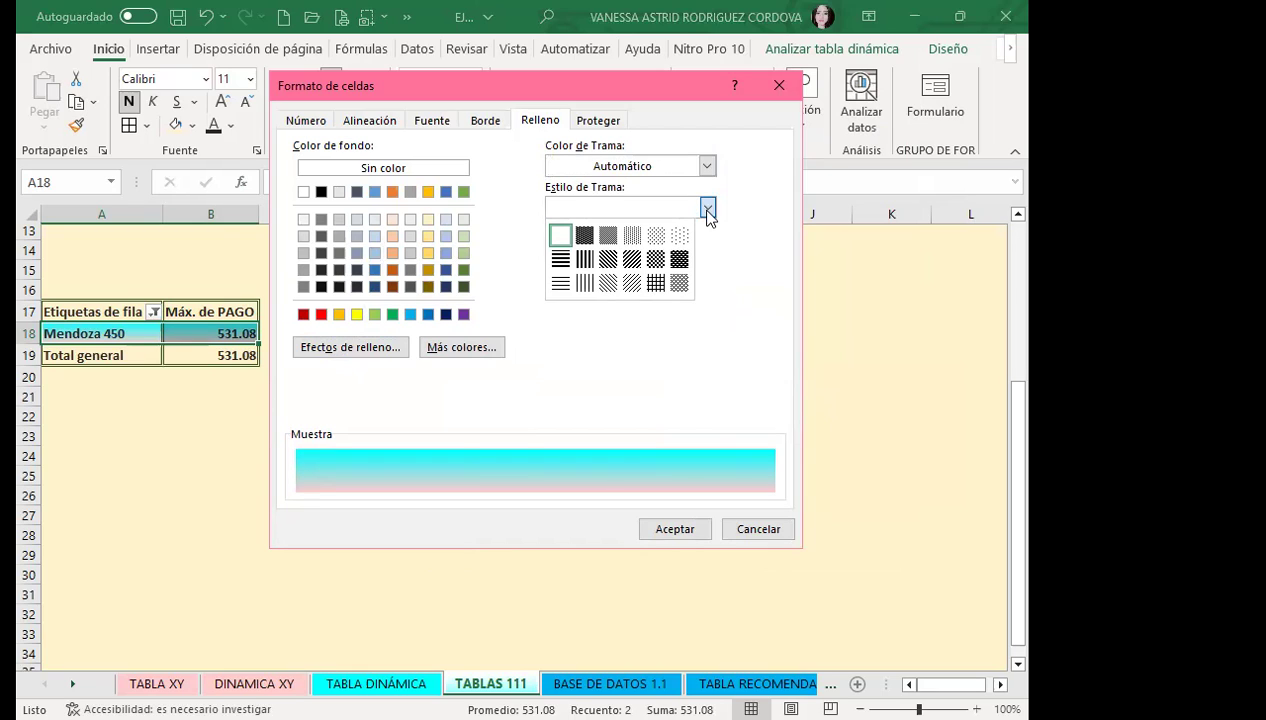
{"action": "left_click", "coordinate": [770, 85]}
{"action": "left_click", "coordinate": [669, 529]}
{"action": "left_click", "coordinate": [389, 391]}
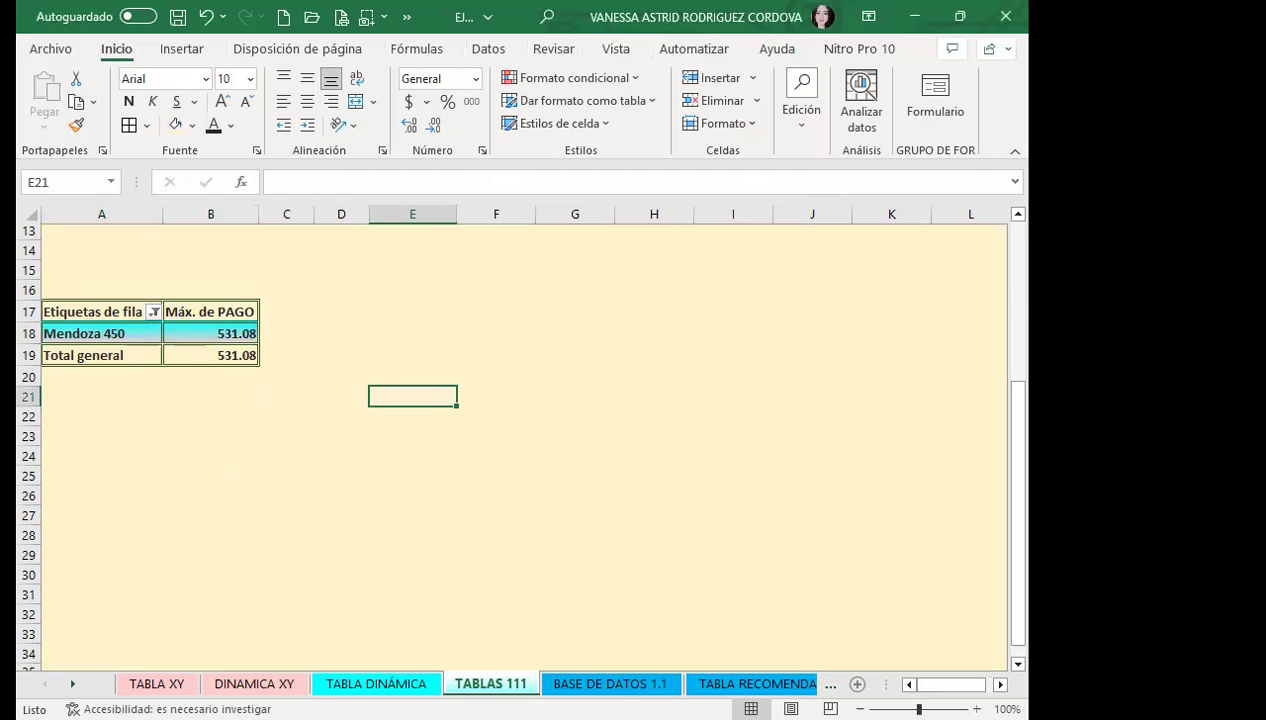
{"action": "key", "text": "ctrl+Page_Down"}
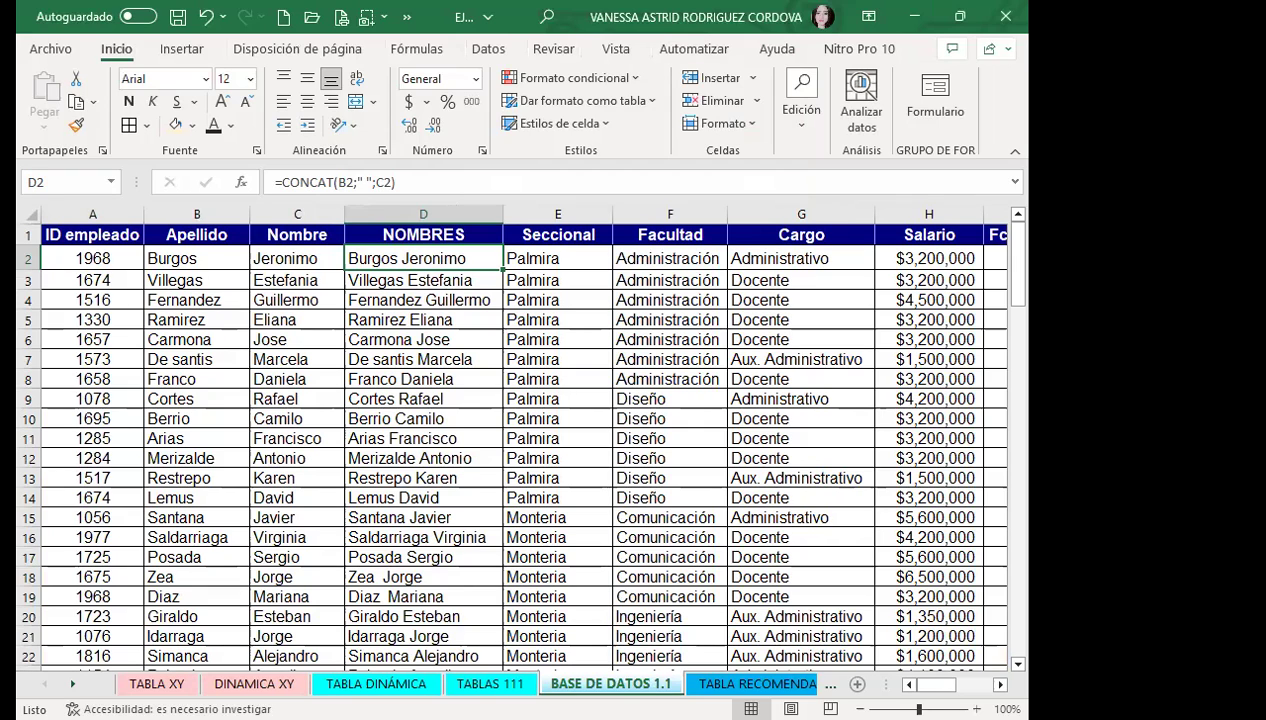
{"action": "left_click", "coordinate": [254, 683]}
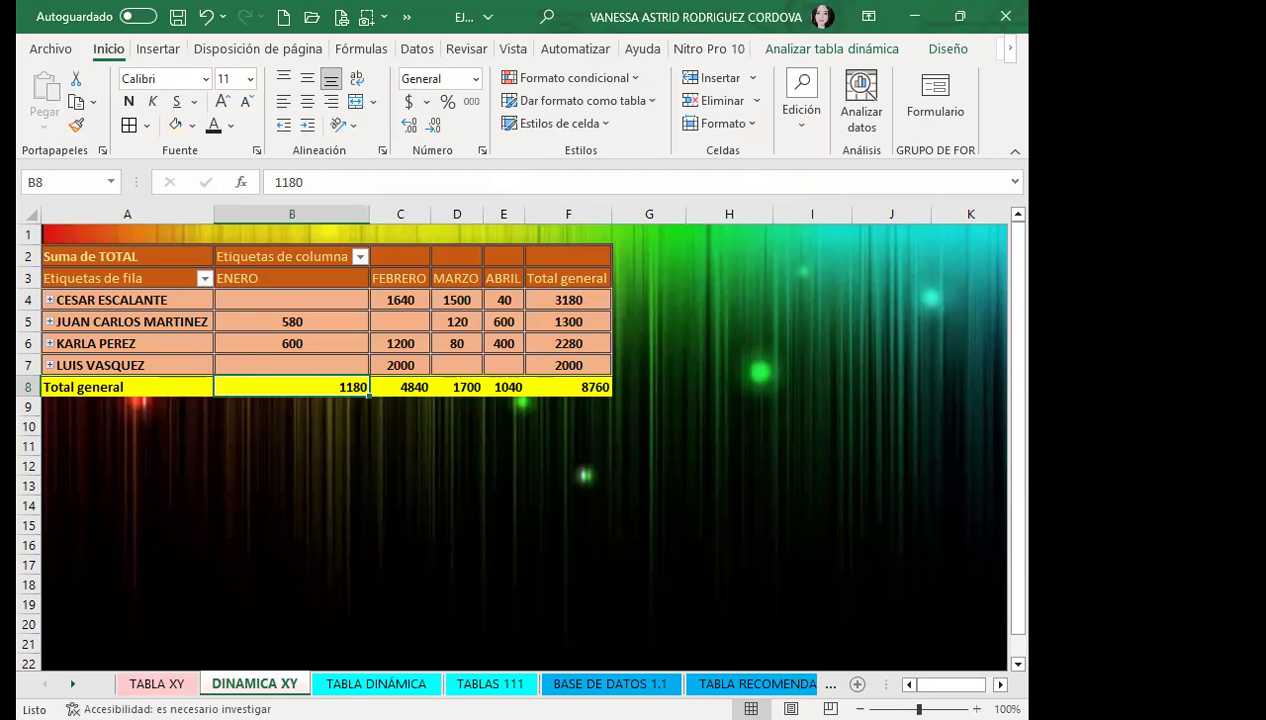
{"action": "left_click", "coordinate": [610, 684]}
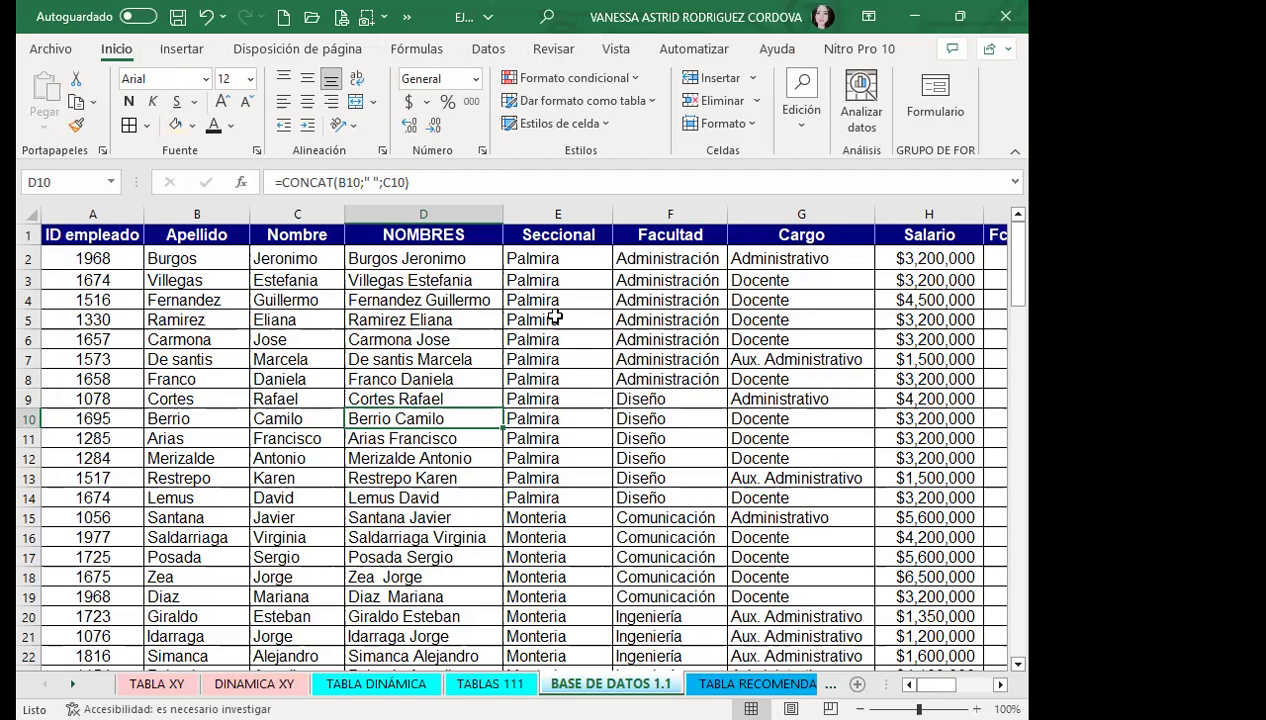
{"action": "left_click", "coordinate": [522, 232]}
{"action": "key", "text": "ctrl+shift+Down"}
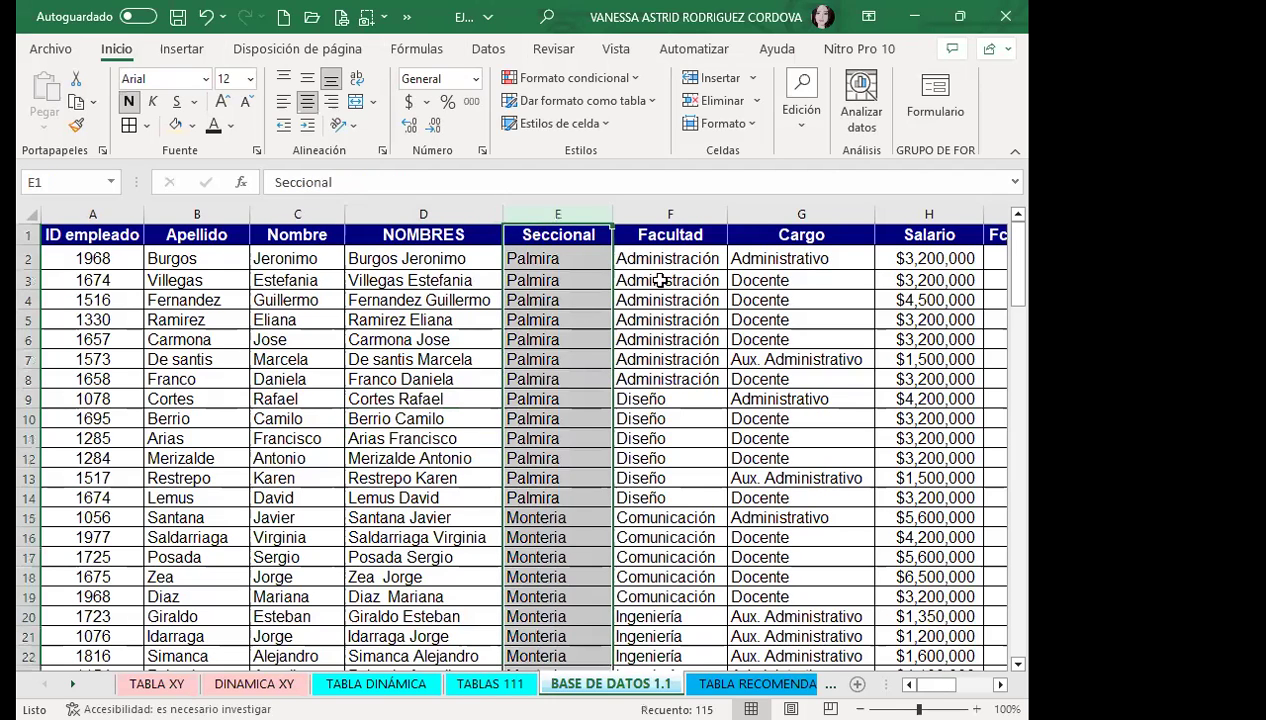
{"action": "left_click", "coordinate": [669, 230]}
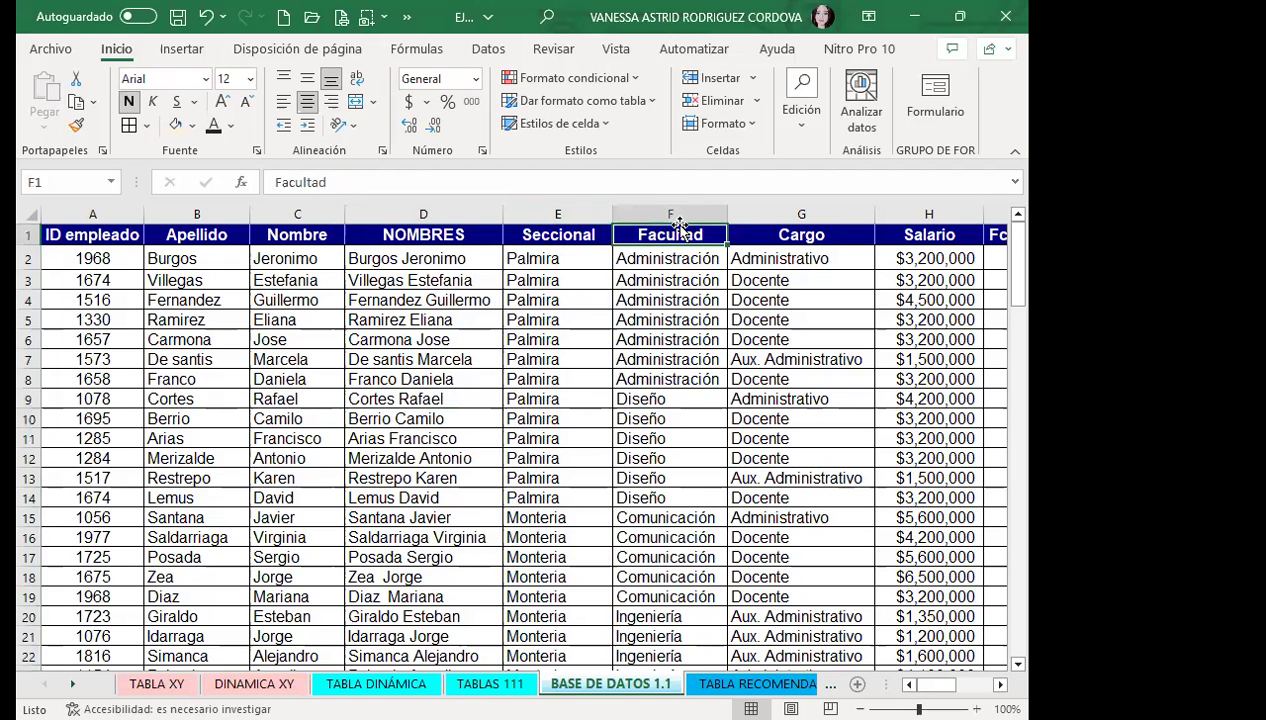
{"action": "left_click", "coordinate": [822, 228]}
{"action": "left_click", "coordinate": [999, 684]}
{"action": "left_click", "coordinate": [999, 684]}
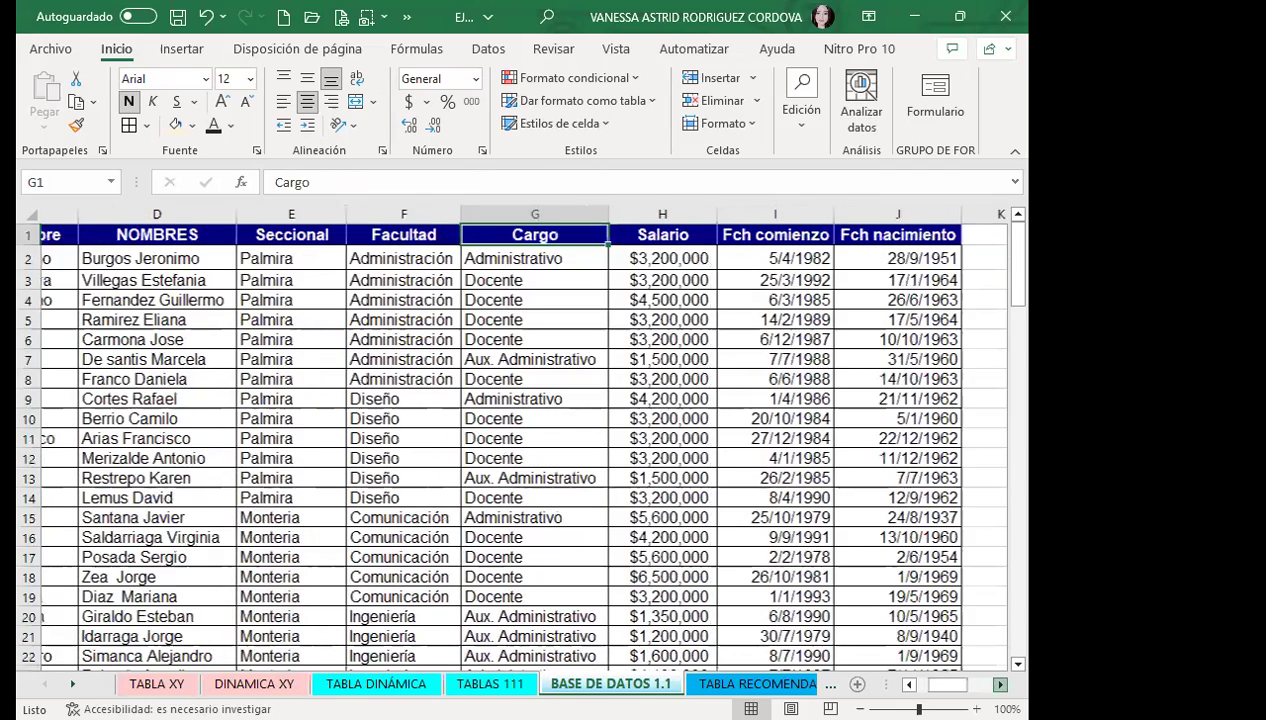
{"action": "left_click", "coordinate": [999, 684]}
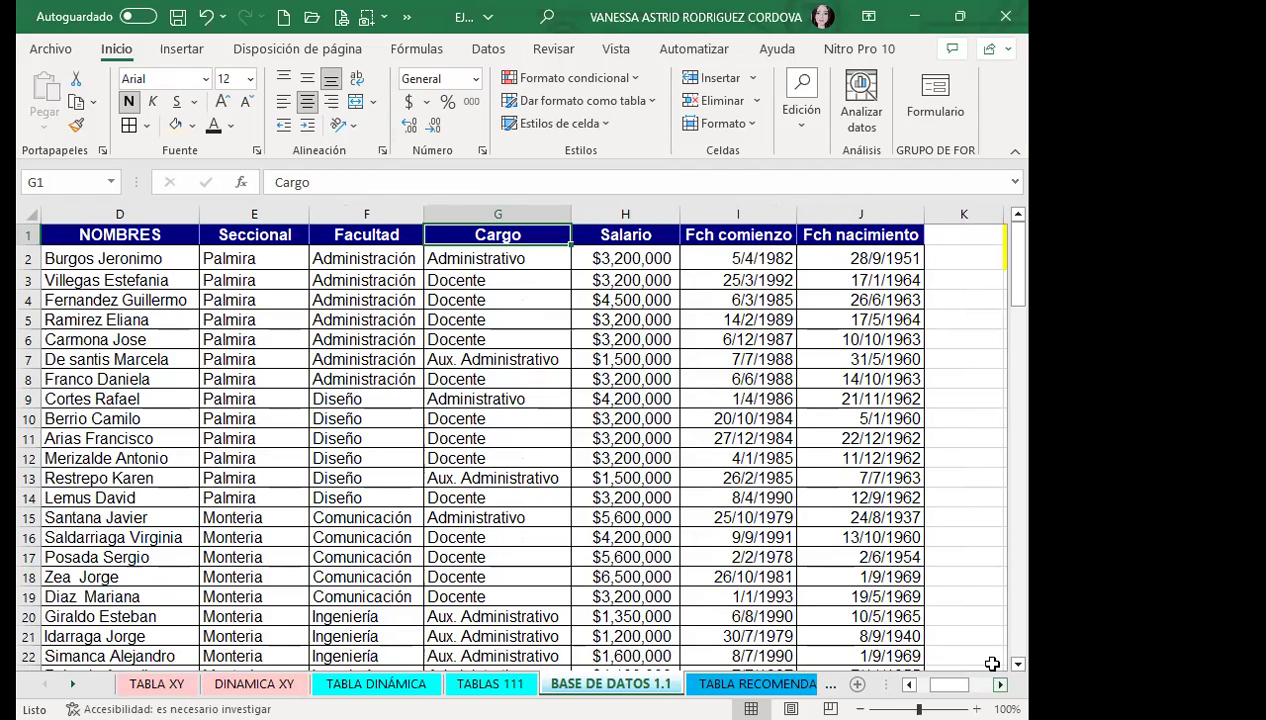
{"action": "left_click", "coordinate": [720, 255]}
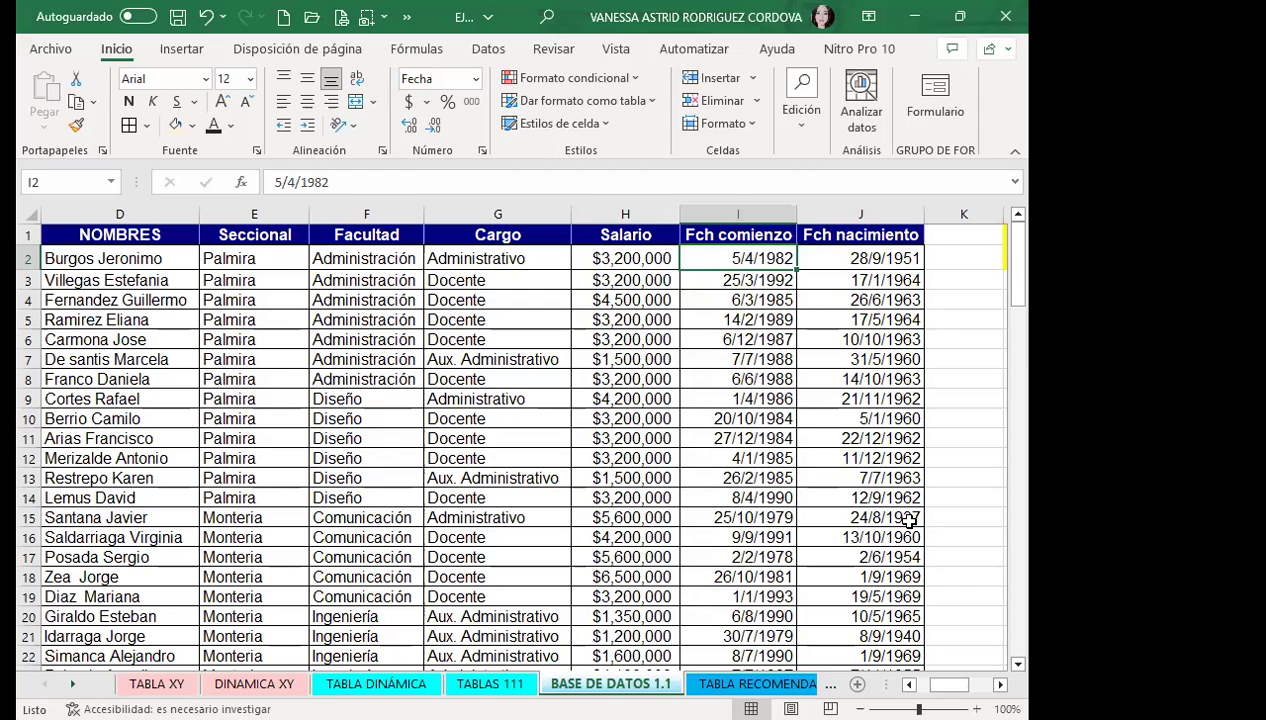
{"action": "left_click_drag", "start_coordinate": [950, 684], "coordinate": [938, 684]}
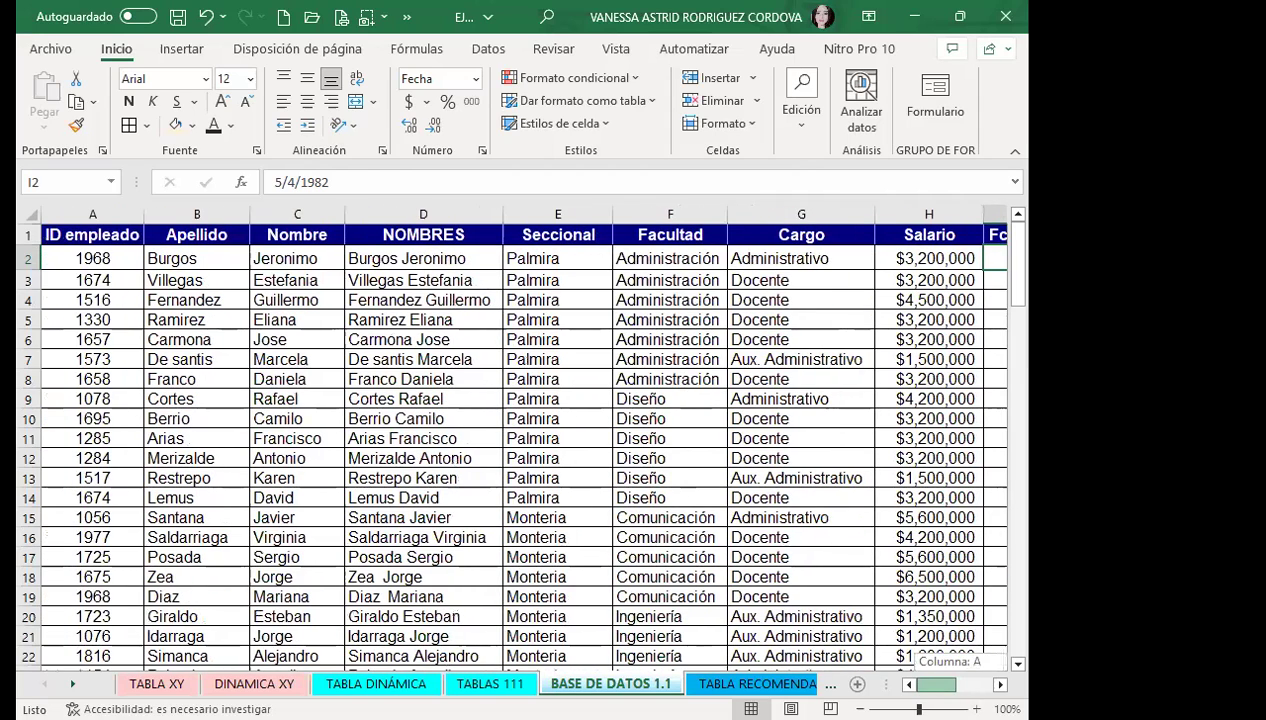
{"action": "left_click", "coordinate": [999, 684]}
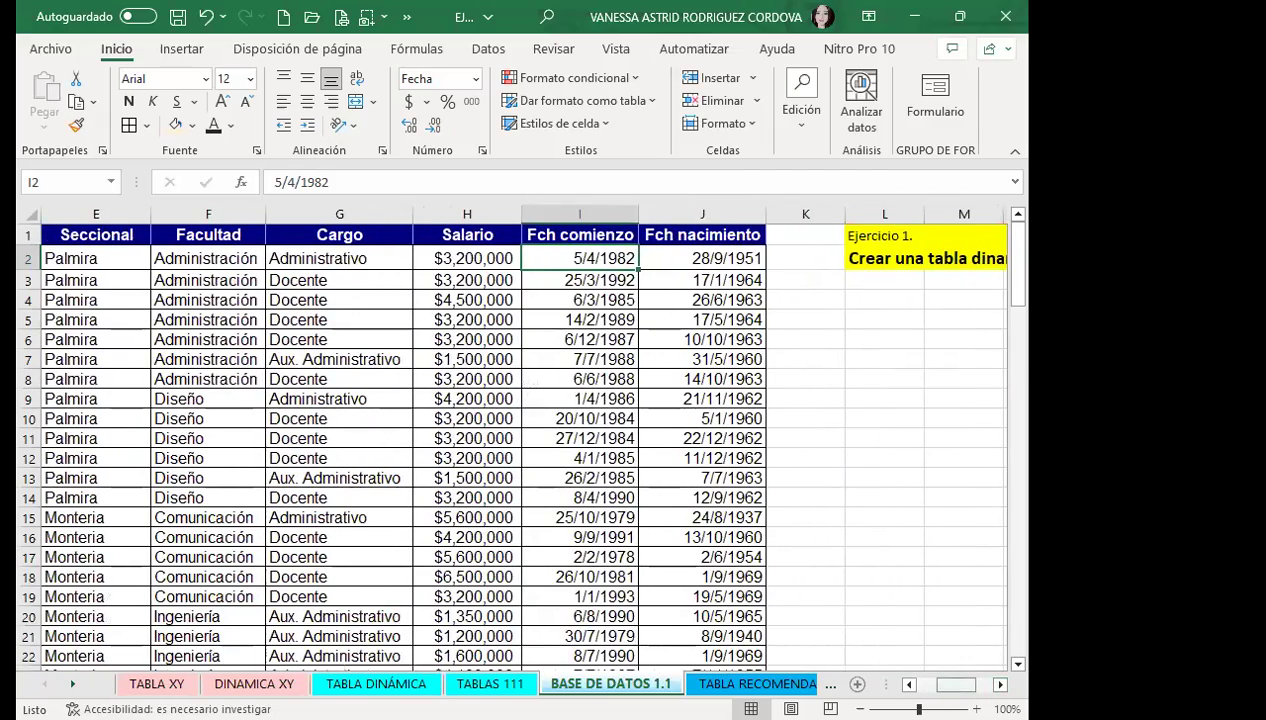
{"action": "scroll", "coordinate": [851, 645], "scroll_direction": "left", "scroll_amount": 2}
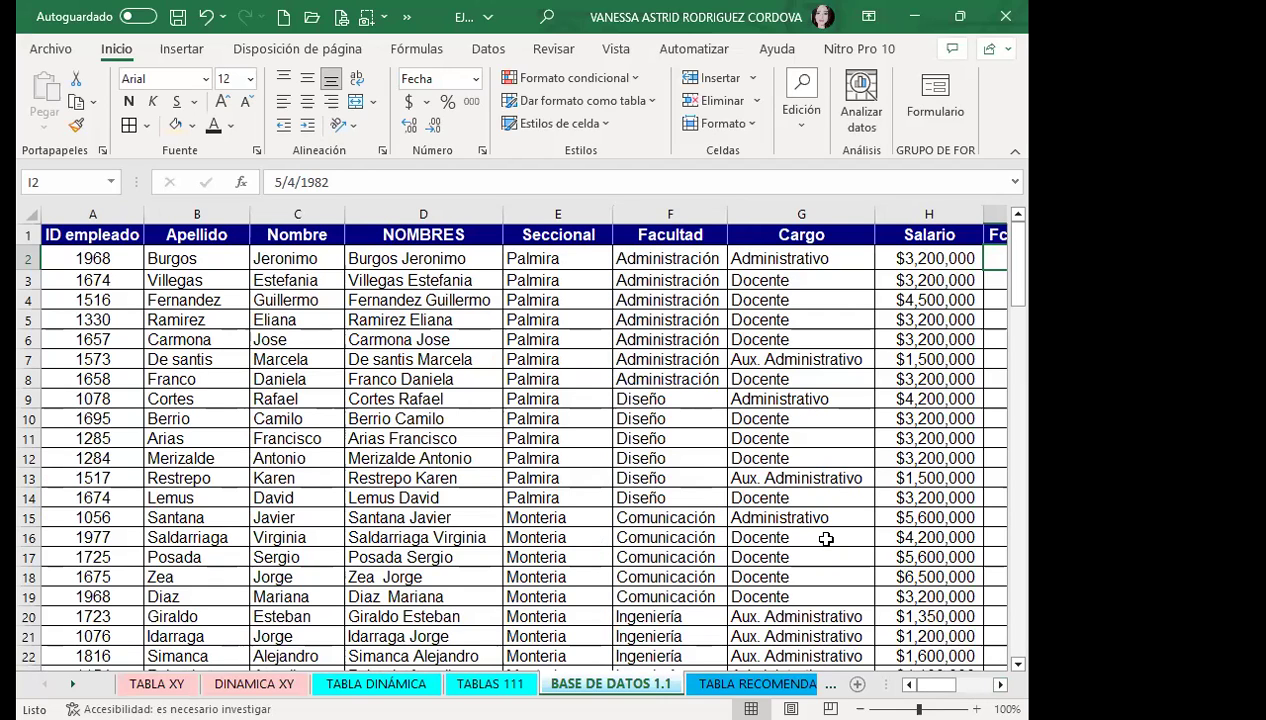
{"action": "left_click", "coordinate": [720, 683]}
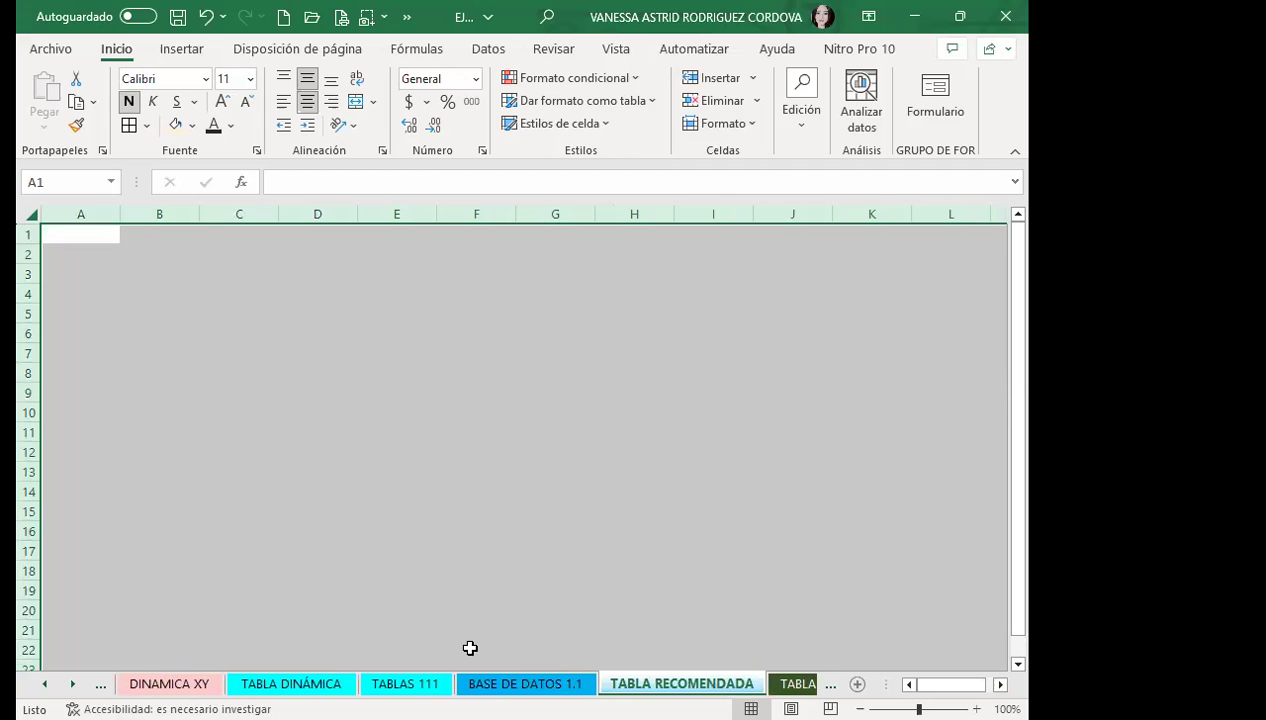
{"action": "left_click", "coordinate": [54, 293]}
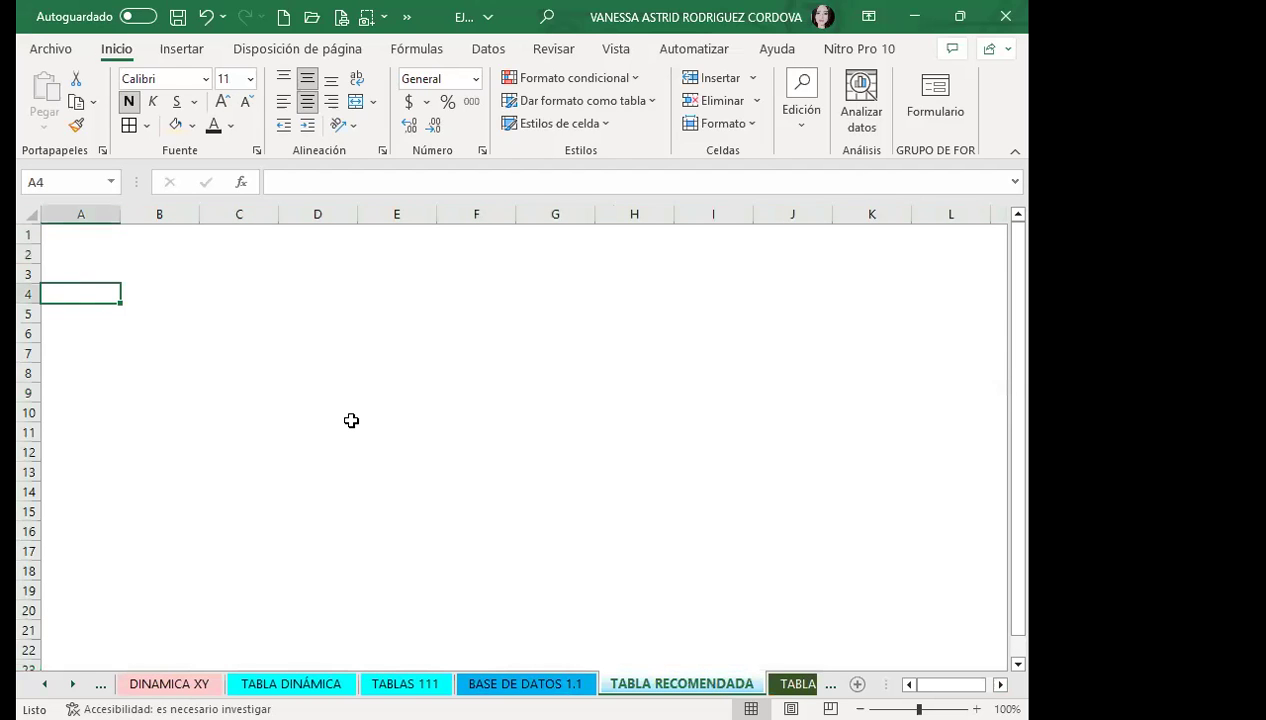
{"action": "key", "text": "ctrl+Page_Up"}
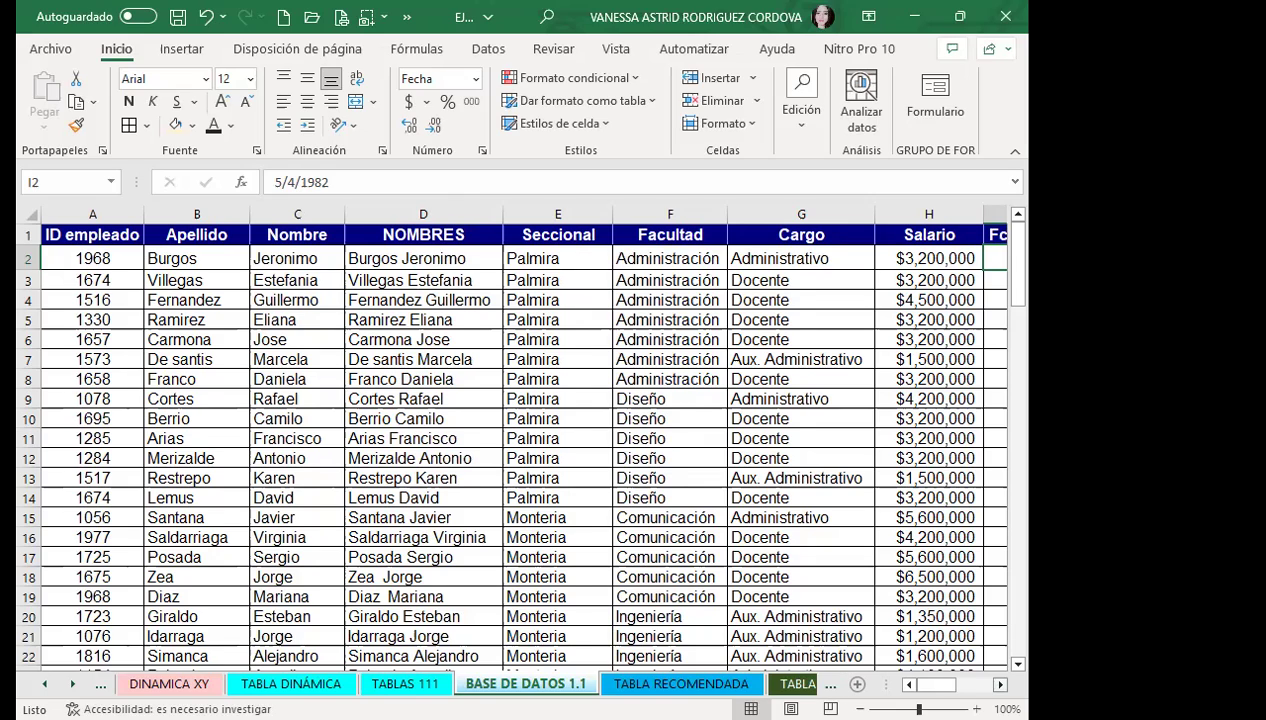
{"action": "left_click", "coordinate": [999, 684]}
{"action": "left_click", "coordinate": [999, 684]}
{"action": "left_click", "coordinate": [999, 684]}
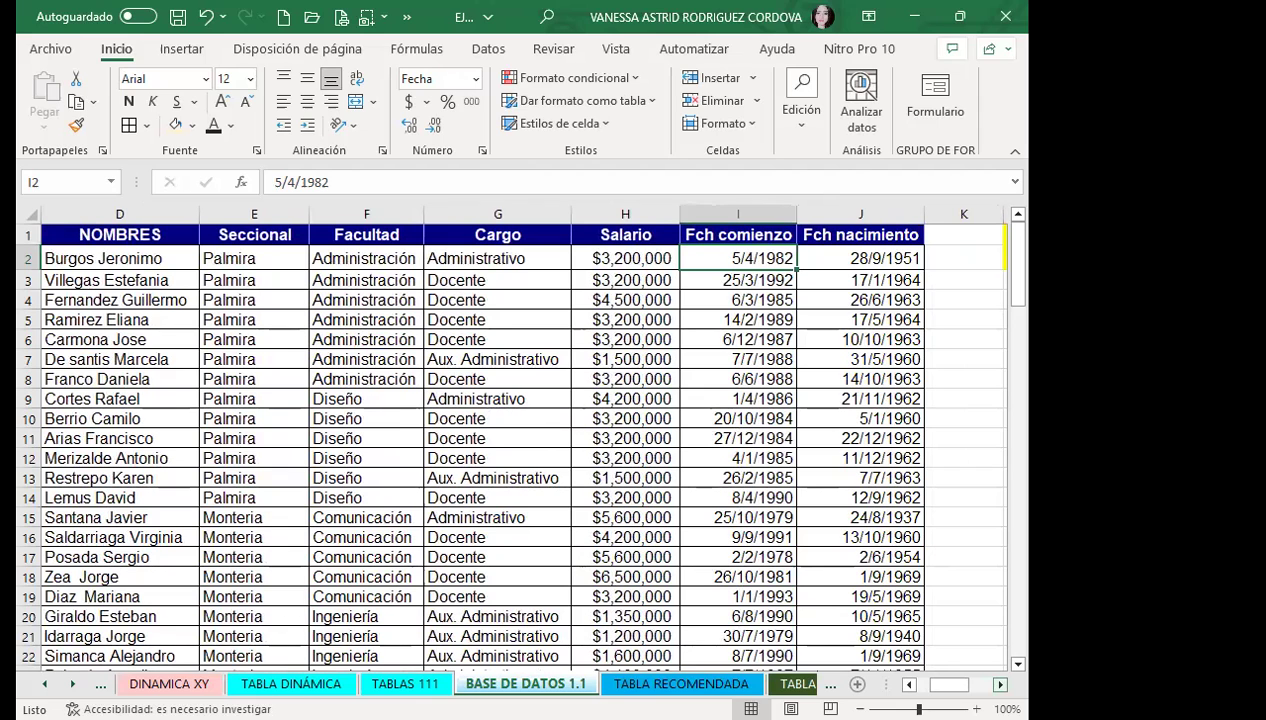
{"action": "left_click_drag", "start_coordinate": [950, 684], "coordinate": [936, 684]}
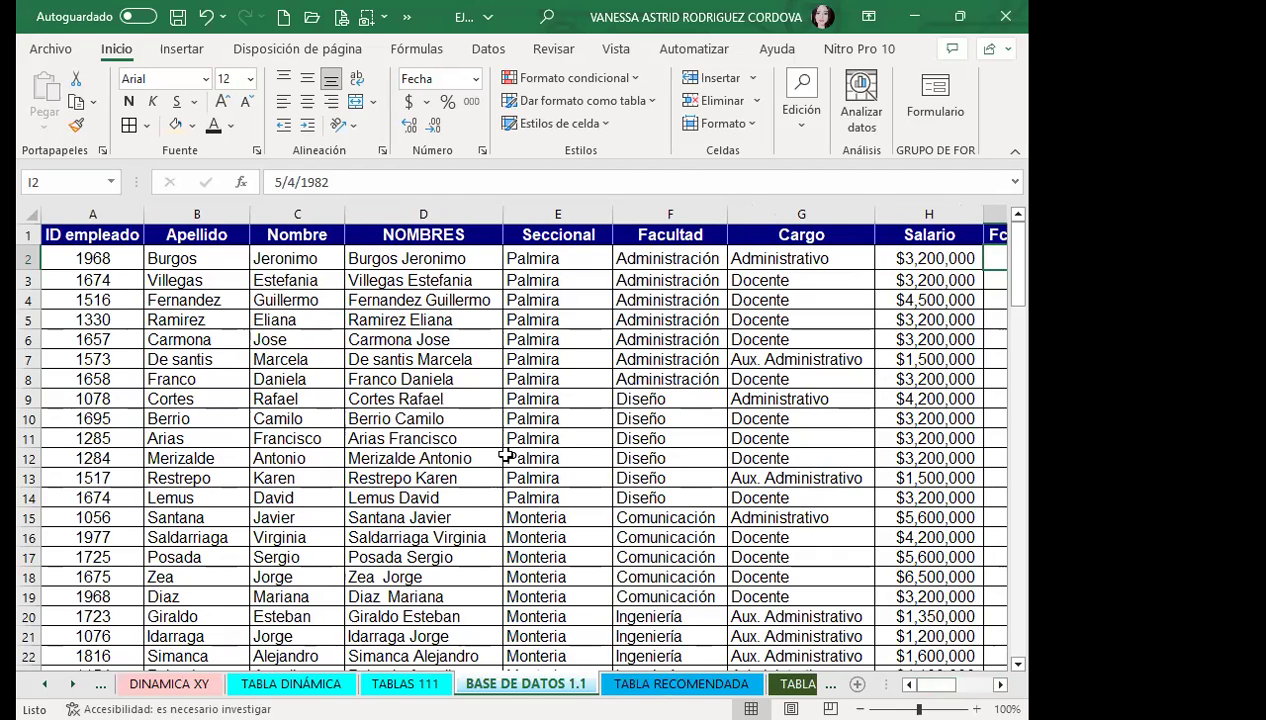
{"action": "left_click", "coordinate": [431, 362]}
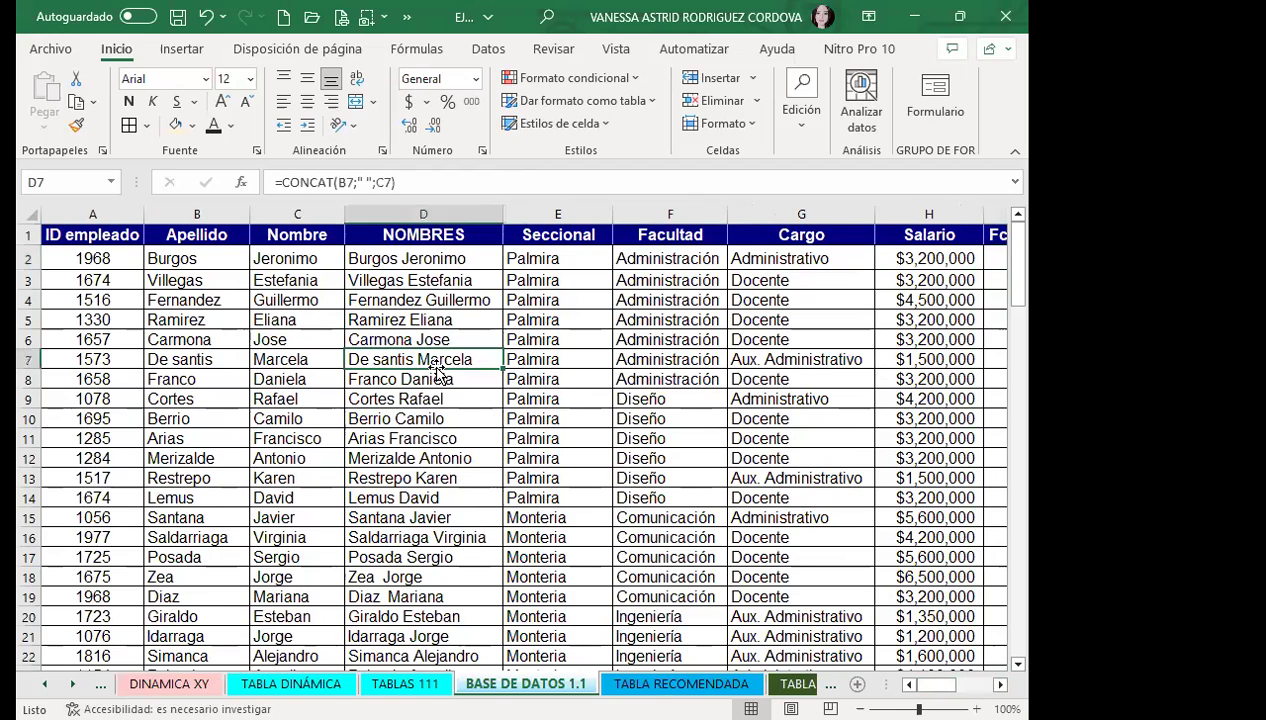
Step: Open Tablas dinámicas recomendadas from Insertar > Tablas for the employee data
{"action": "left_click", "coordinate": [168, 52]}
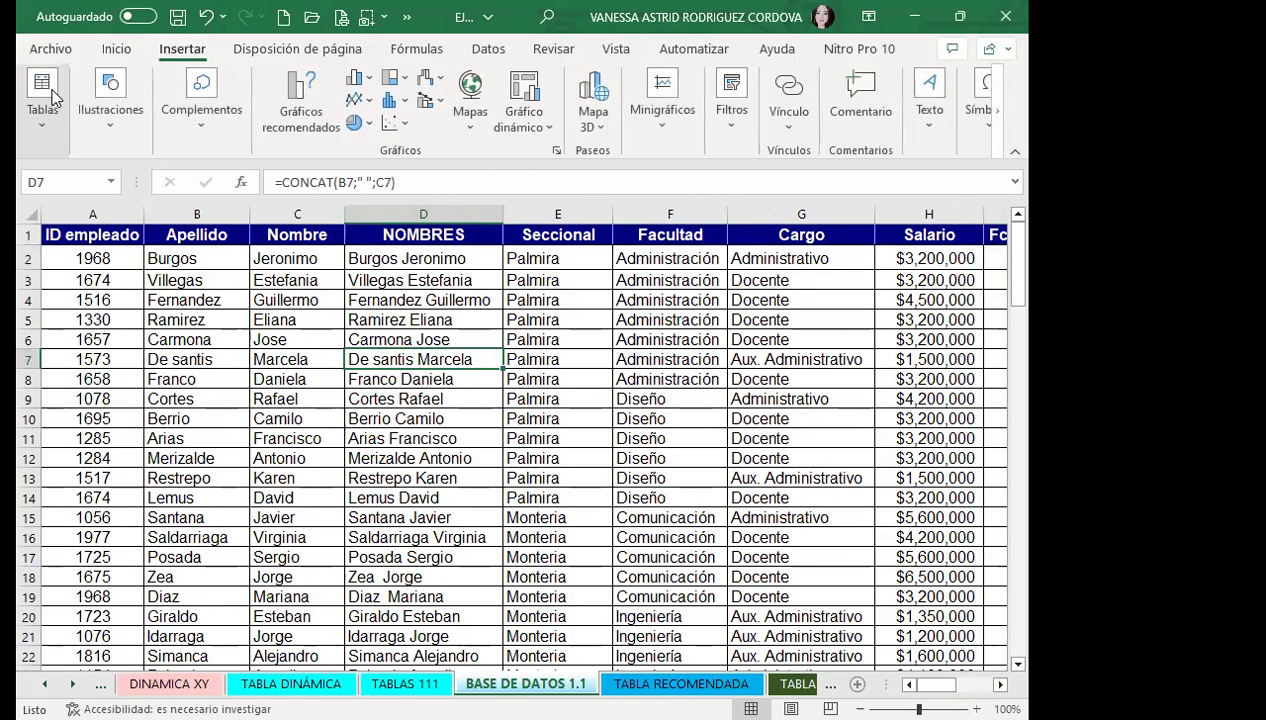
{"action": "left_click", "coordinate": [41, 141]}
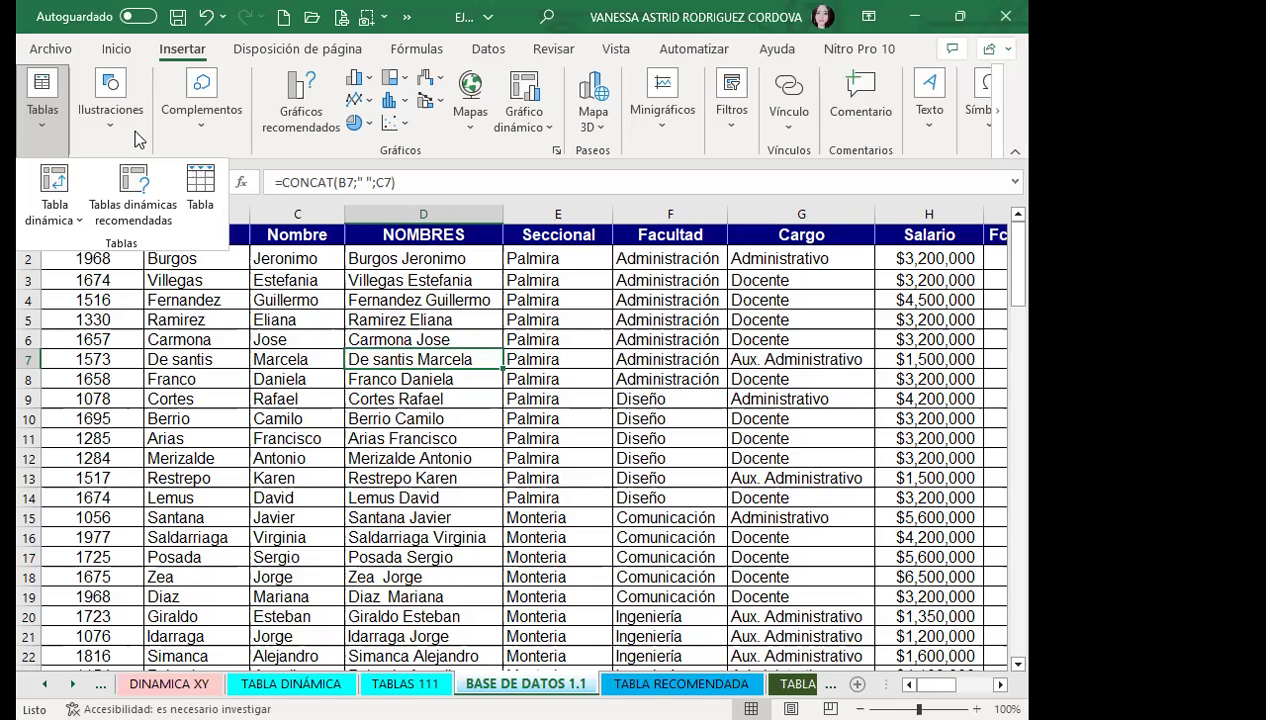
{"action": "left_click", "coordinate": [124, 184]}
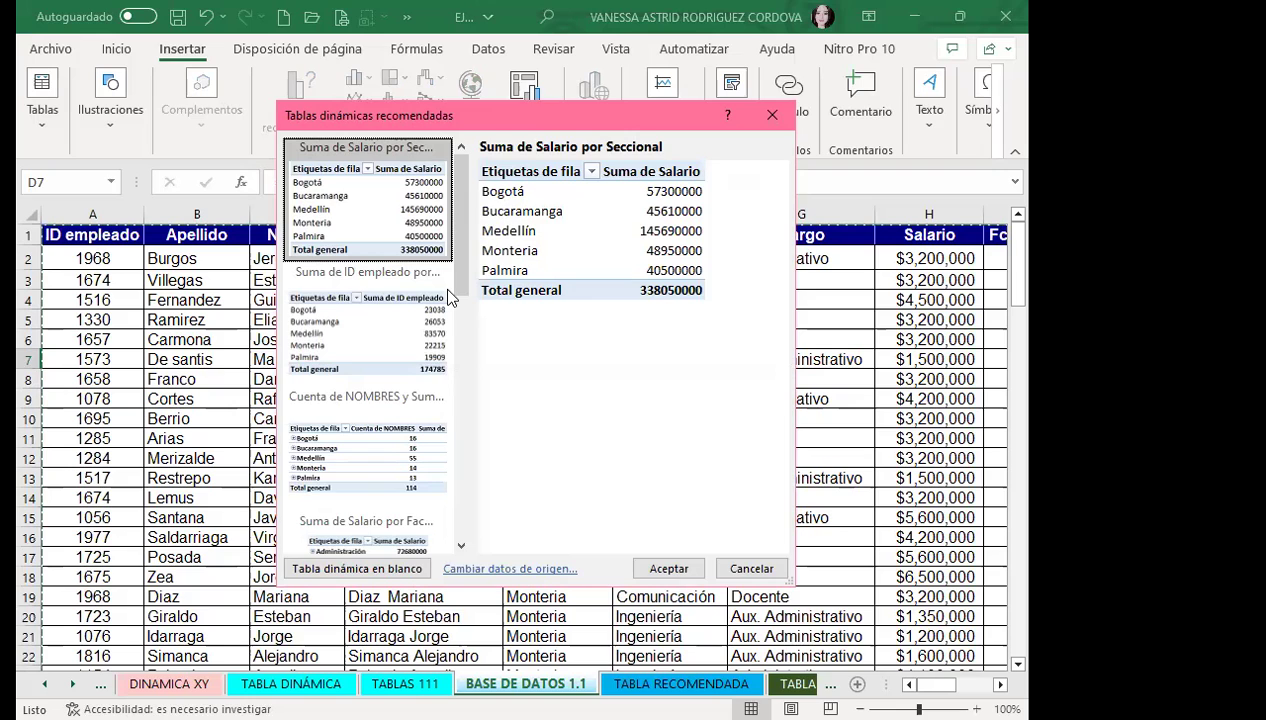
Step: Preview the Suma de ID empleado por Seccional and Cuenta de NOMBRES recommended layouts
{"action": "left_click_drag", "start_coordinate": [550, 125], "coordinate": [862, 243]}
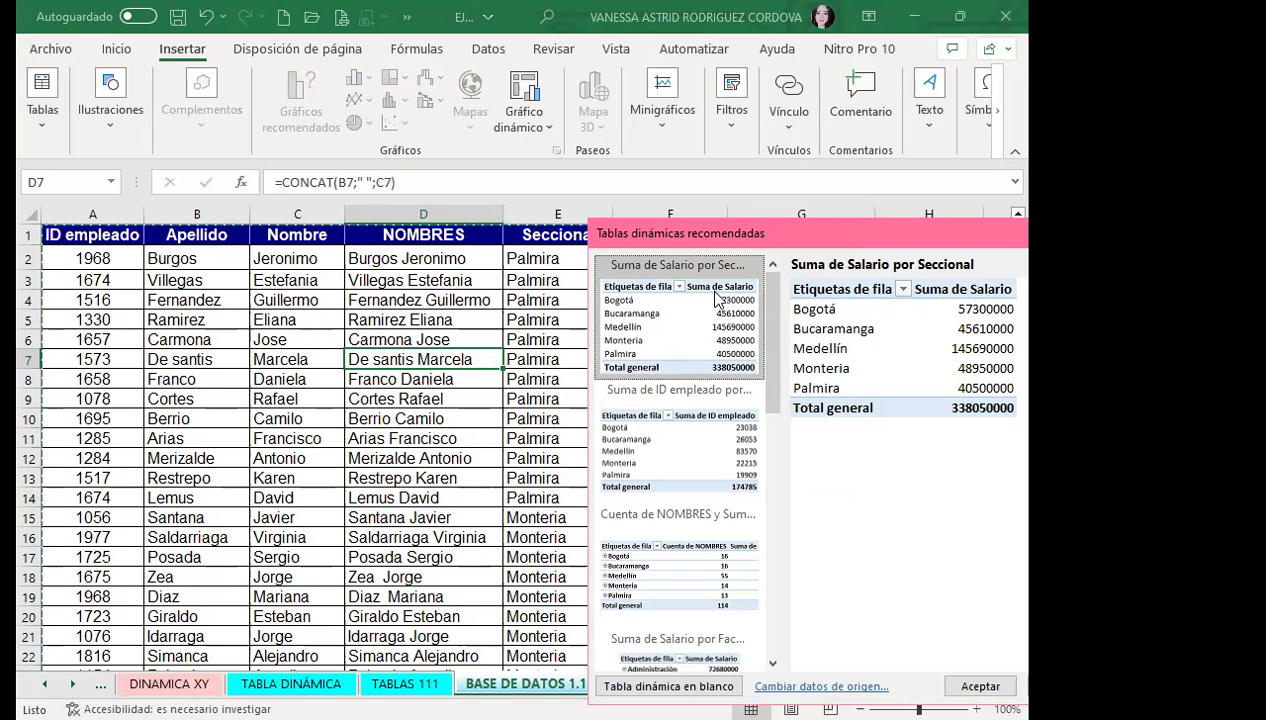
{"action": "left_click_drag", "start_coordinate": [818, 235], "coordinate": [751, 168]}
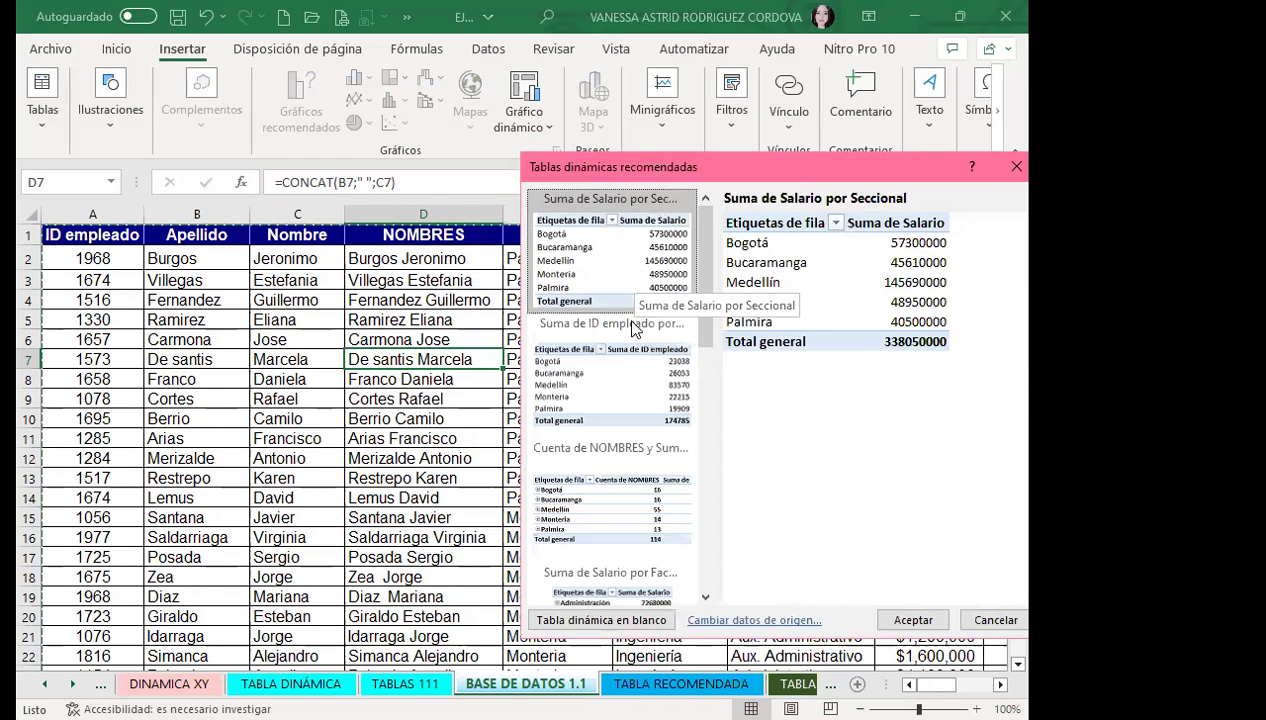
{"action": "left_click", "coordinate": [620, 386]}
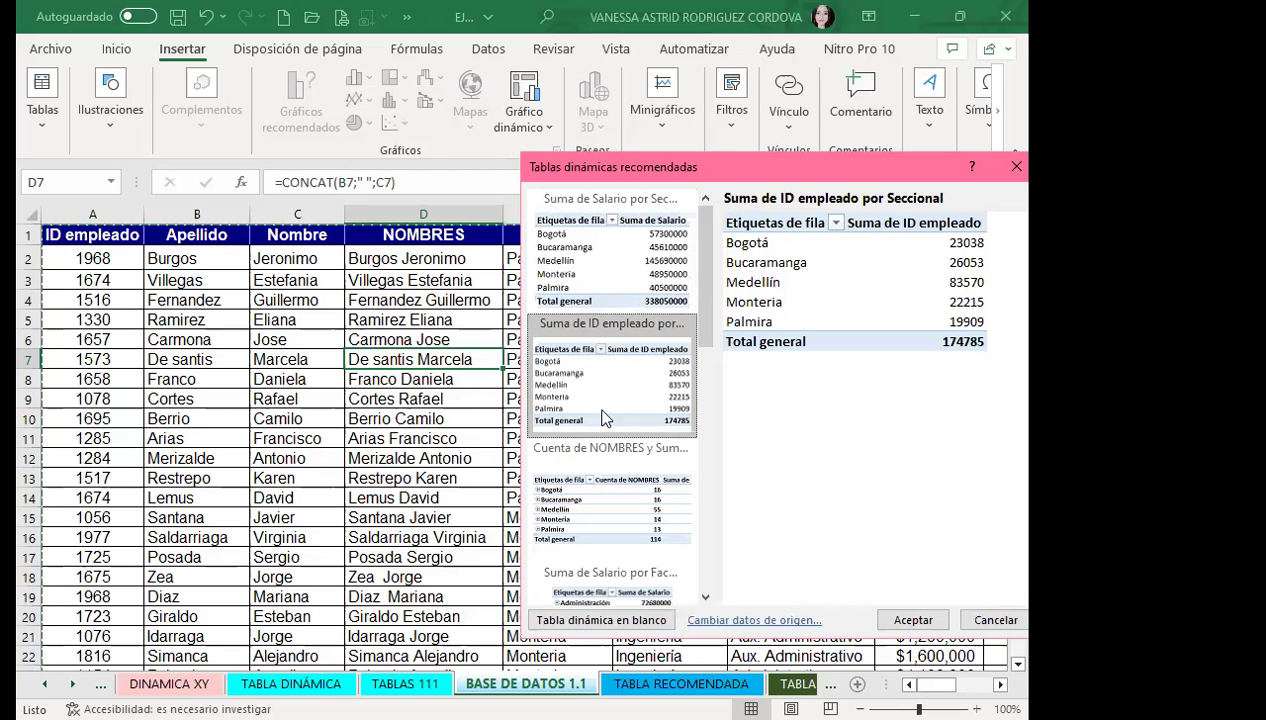
{"action": "left_click", "coordinate": [611, 510]}
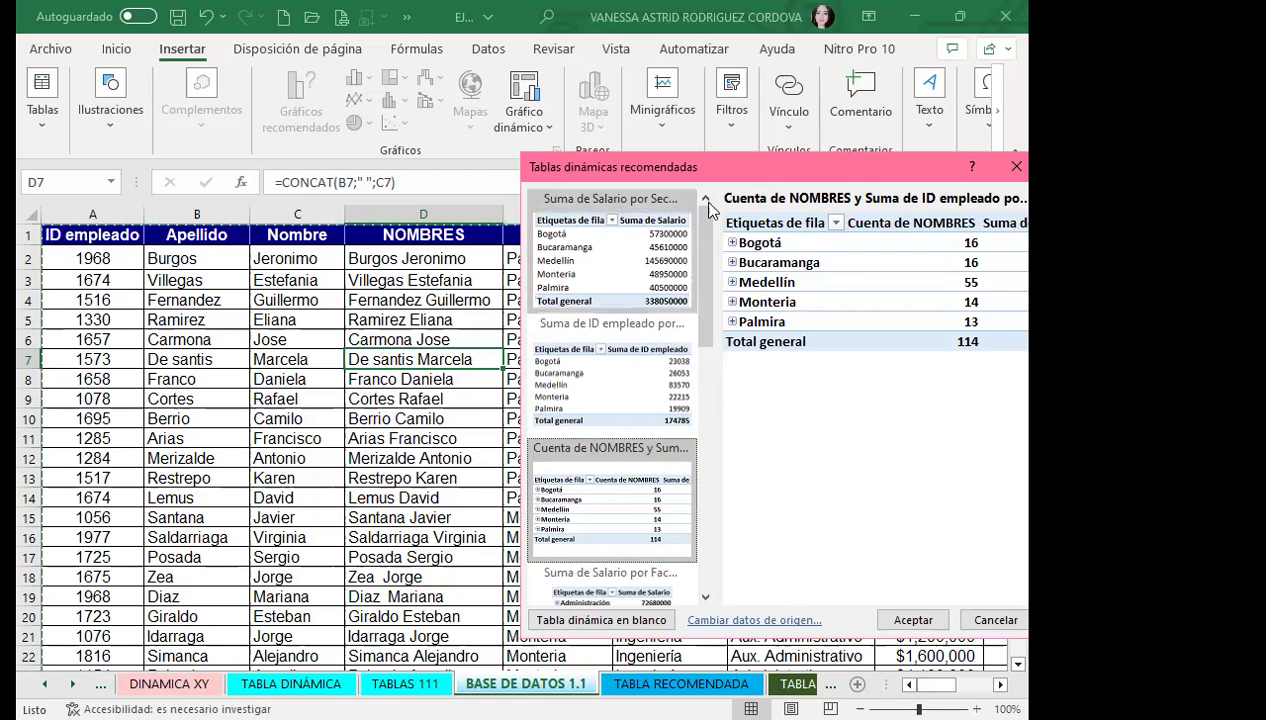
Step: Preview the salary totals by Facultad, then the Suma de Salario por Cargo layout
{"action": "mouse_move", "coordinate": [770, 174]}
{"action": "left_mouse_down"}
{"action": "mouse_move", "coordinate": [604, 346]}
{"action": "mouse_move", "coordinate": [574, 180]}
{"action": "left_mouse_up"}
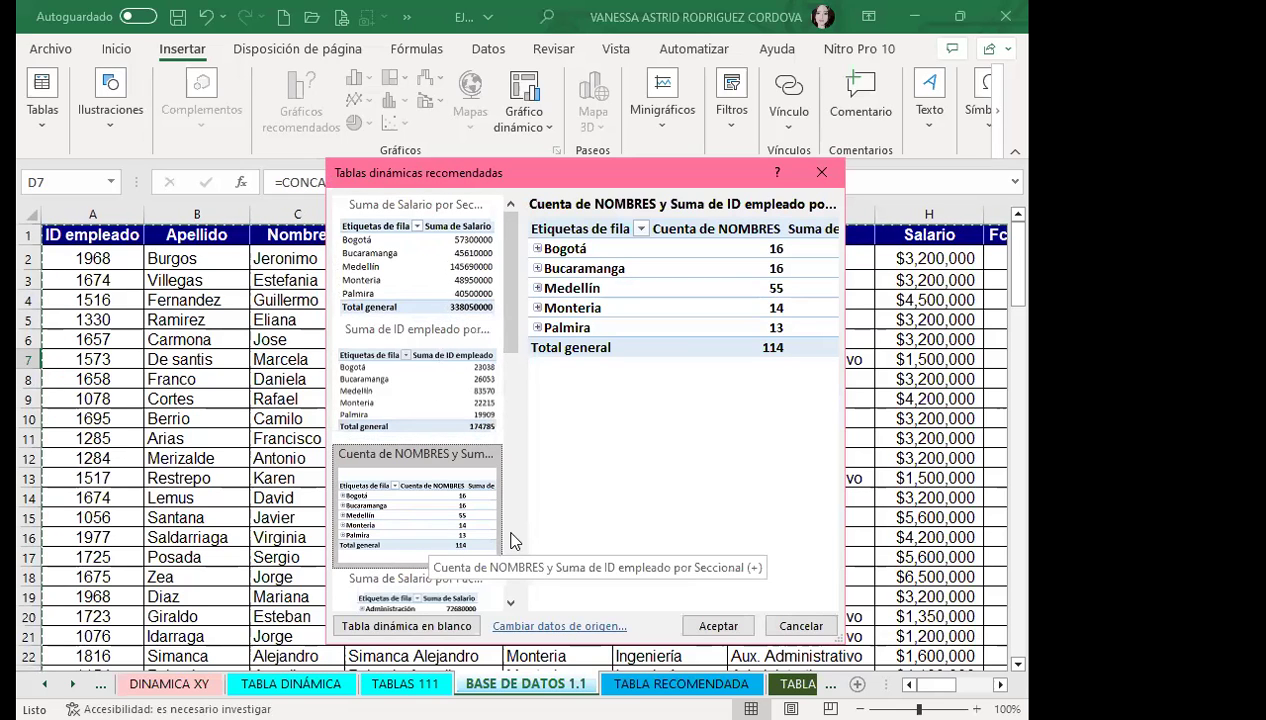
{"action": "scroll", "coordinate": [512, 541], "scroll_direction": "down", "scroll_amount": 1}
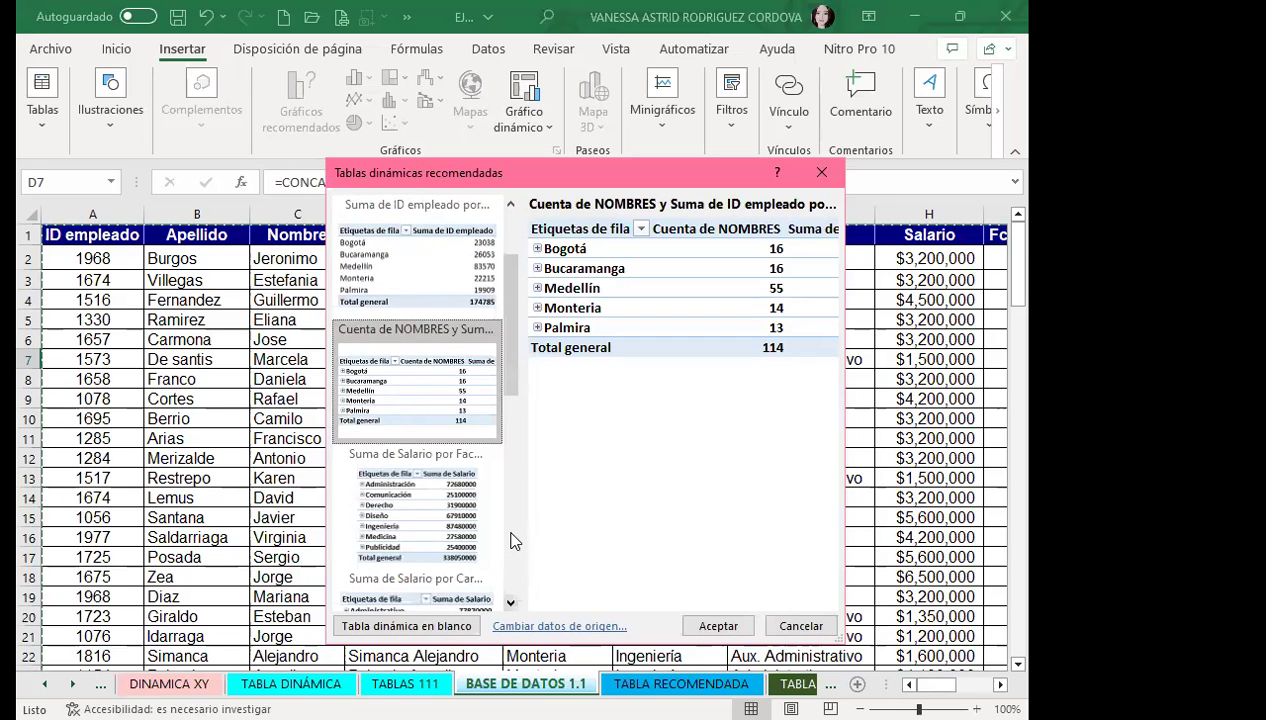
{"action": "scroll", "coordinate": [512, 541], "scroll_direction": "down", "scroll_amount": 1}
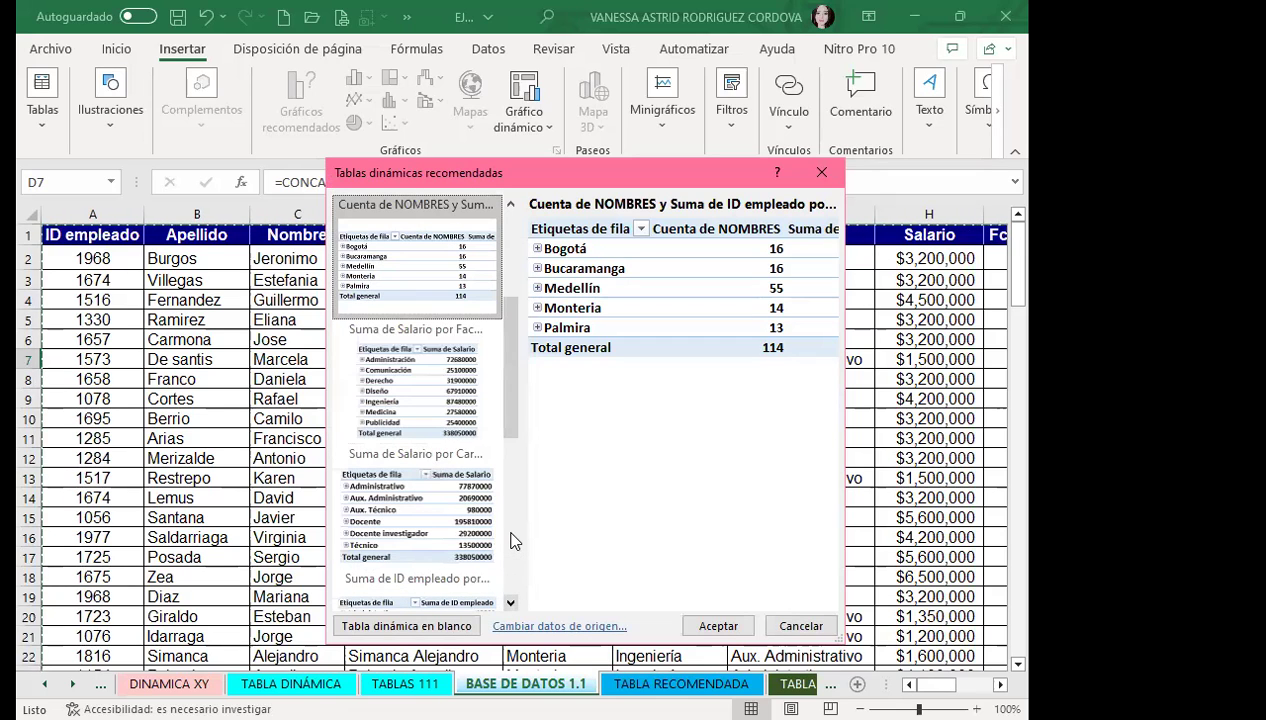
{"action": "scroll", "coordinate": [512, 541], "scroll_direction": "down", "scroll_amount": 1}
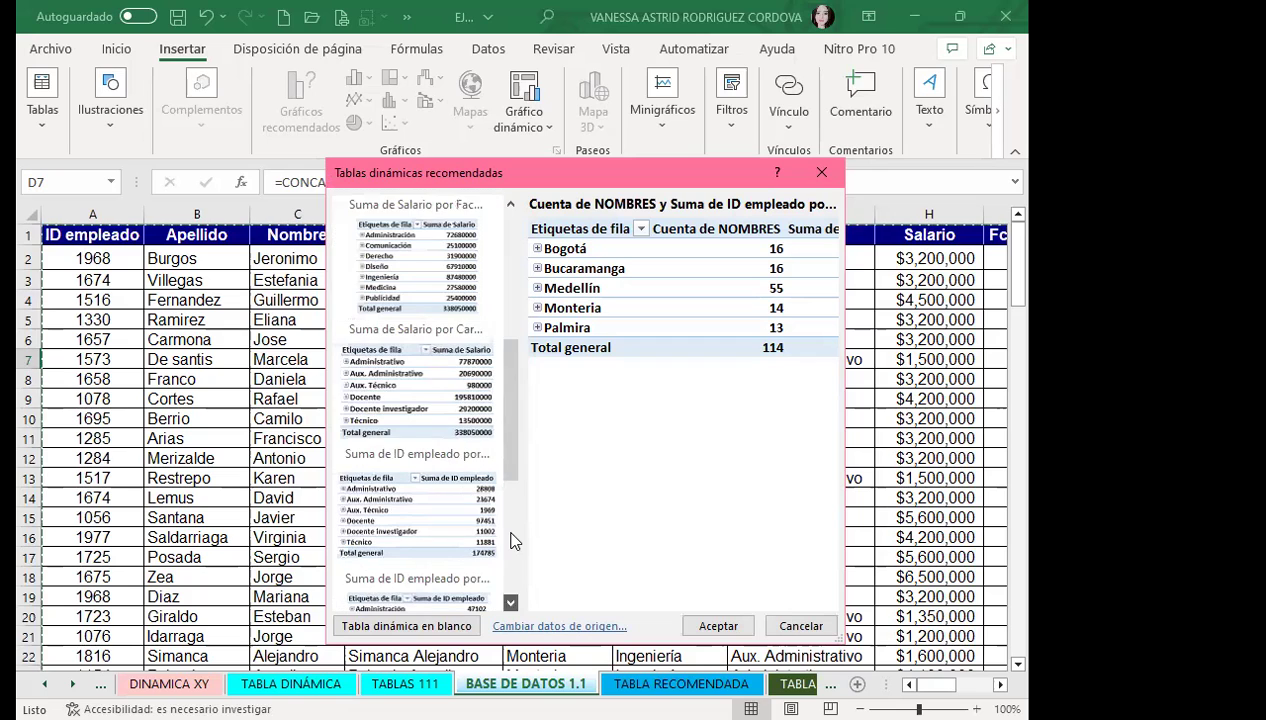
{"action": "left_click", "coordinate": [408, 292]}
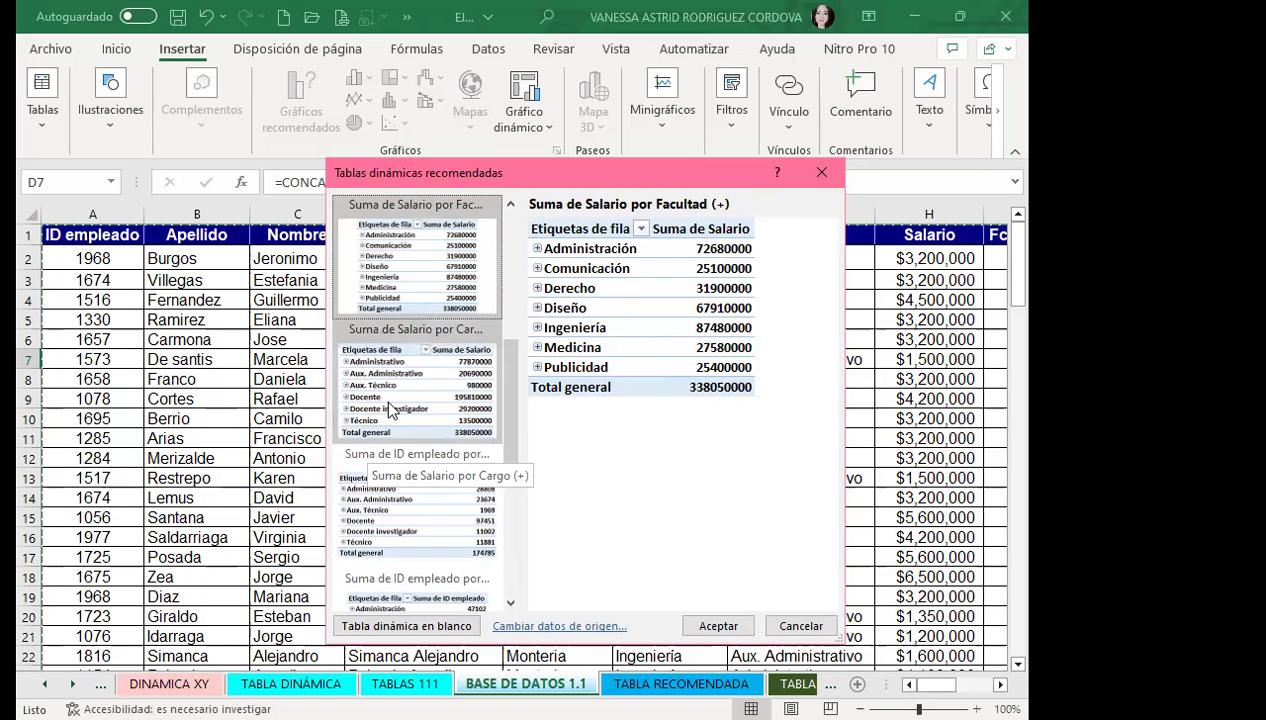
{"action": "left_click", "coordinate": [388, 403]}
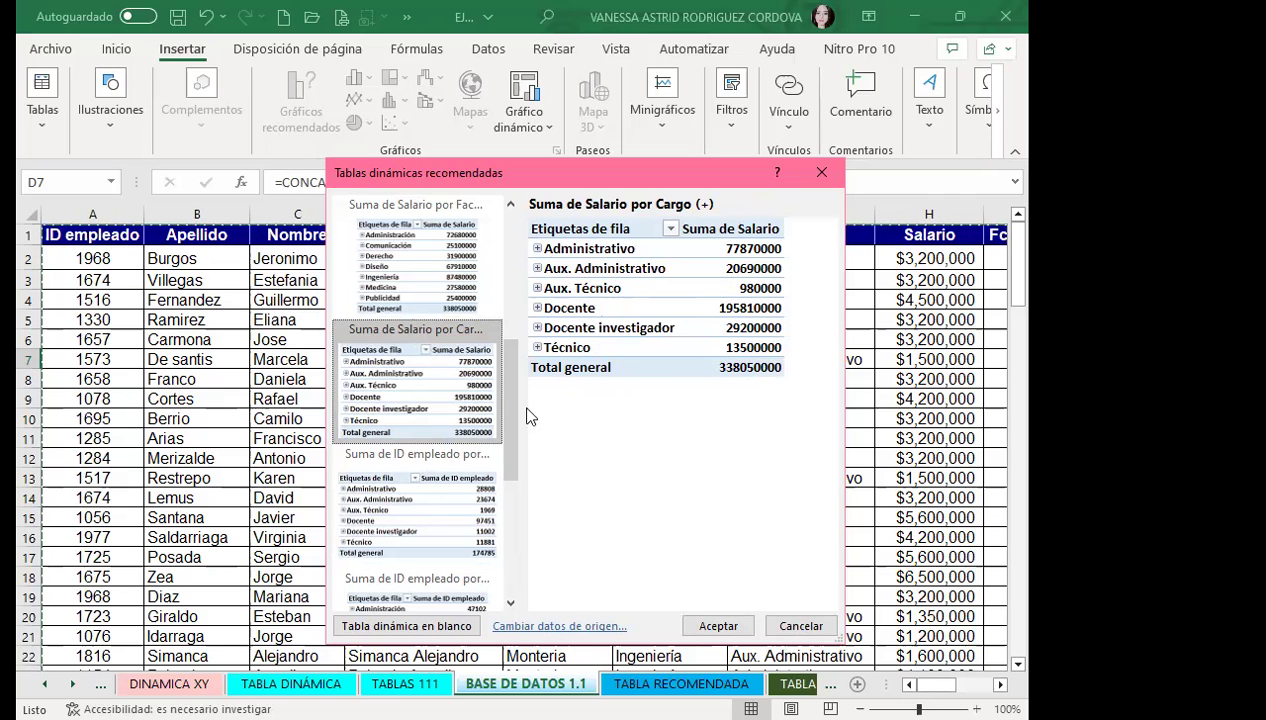
{"action": "scroll", "coordinate": [499, 441], "scroll_direction": "down", "scroll_amount": 3}
{"action": "scroll", "coordinate": [500, 545], "scroll_direction": "down", "scroll_amount": 5}
Step: Preview the Cuenta de NOMBRES por Cargo and Suma de Salario por Seccional recommended PivotTables
{"action": "left_click", "coordinate": [500, 545]}
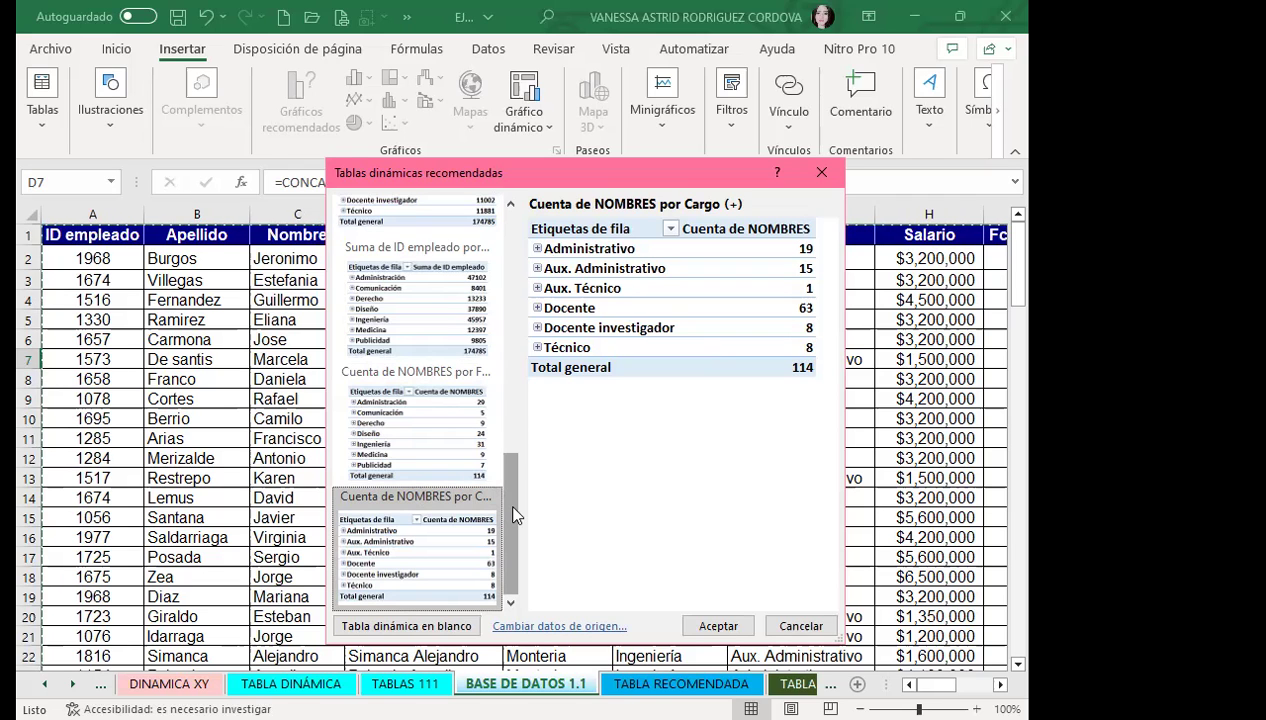
{"action": "left_click_drag", "start_coordinate": [512, 515], "coordinate": [512, 245]}
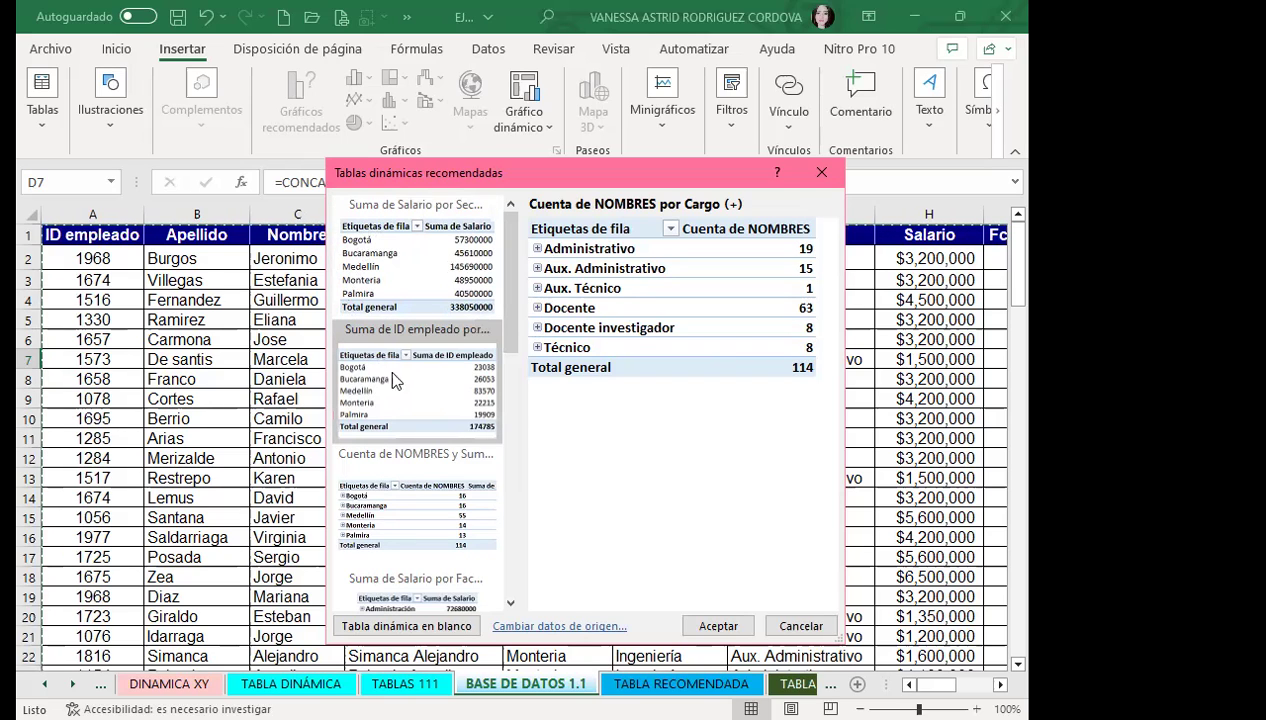
{"action": "left_click", "coordinate": [376, 280]}
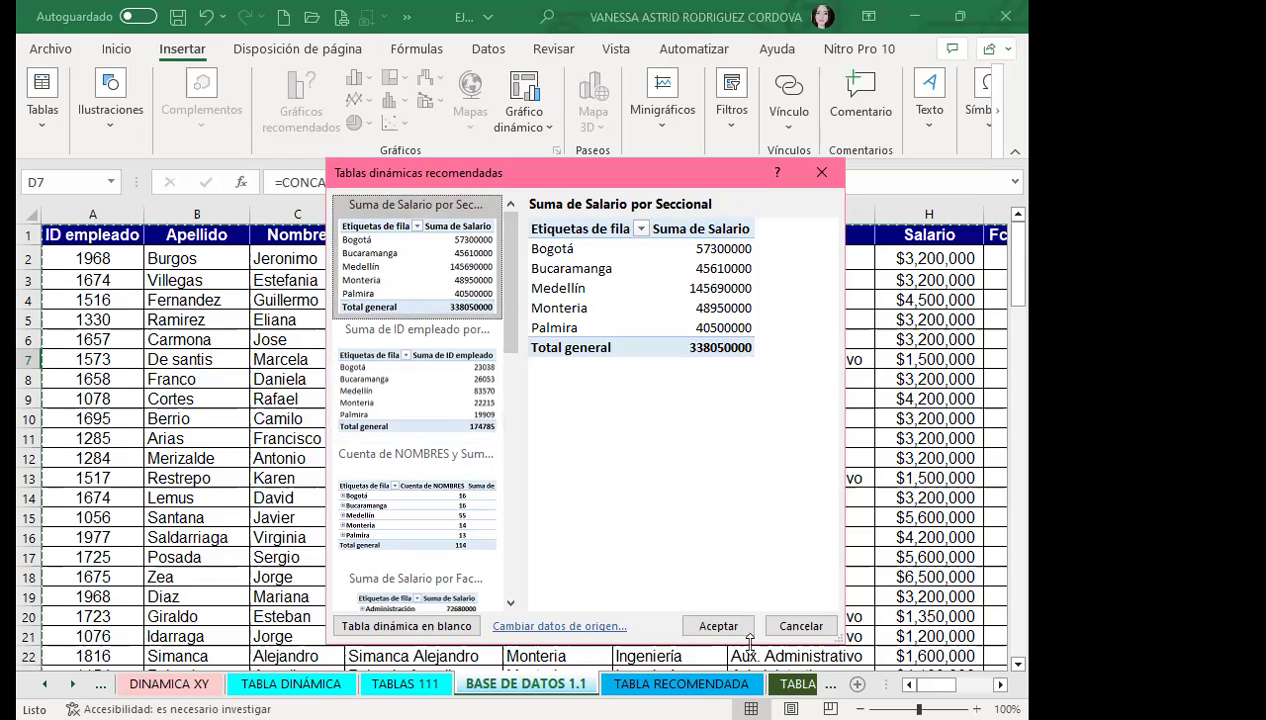
{"action": "left_click", "coordinate": [800, 628]}
Step: Cancel the recommendations and start a new PivotTable from the BASE DE DATOS 1.1 range A1:J115
{"action": "left_click", "coordinate": [800, 627]}
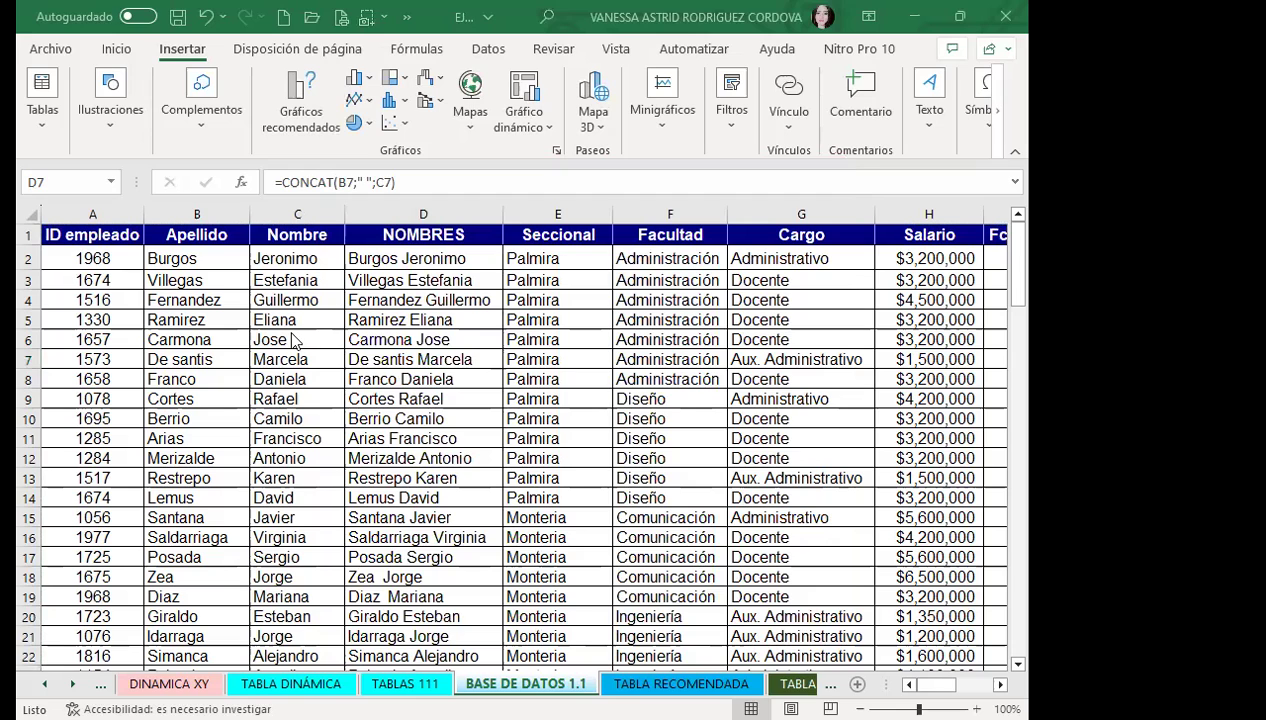
{"action": "left_click", "coordinate": [38, 130]}
{"action": "left_click", "coordinate": [42, 190]}
Step: Set the PivotTable destination to the existing sheet TABLA RECOMENDADA at cell A4
{"action": "left_click", "coordinate": [412, 413]}
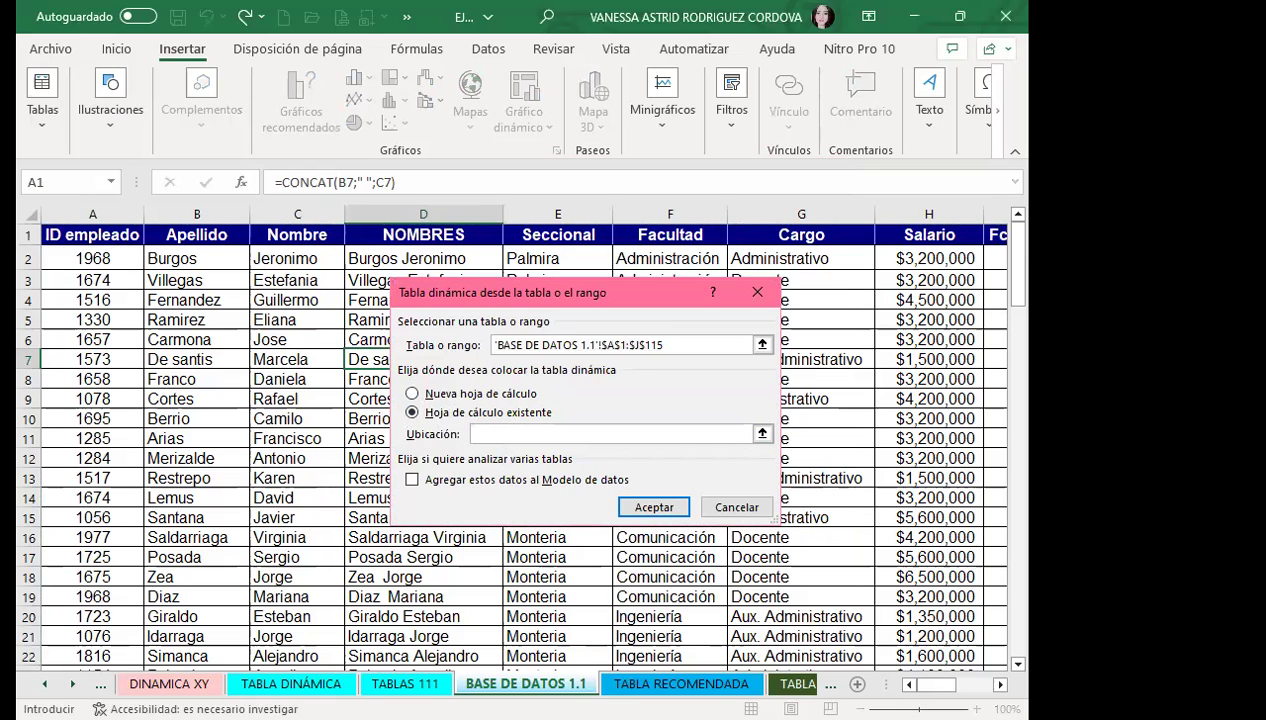
{"action": "left_click", "coordinate": [681, 684]}
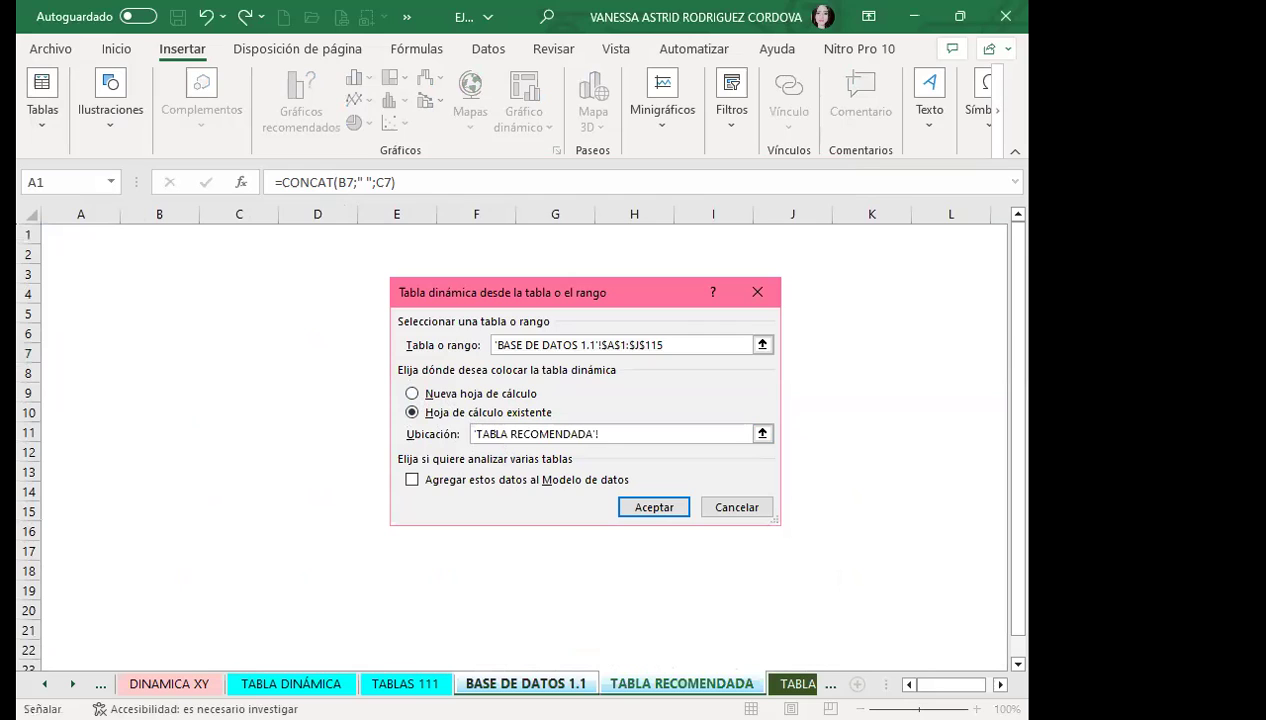
{"action": "left_click", "coordinate": [76, 294]}
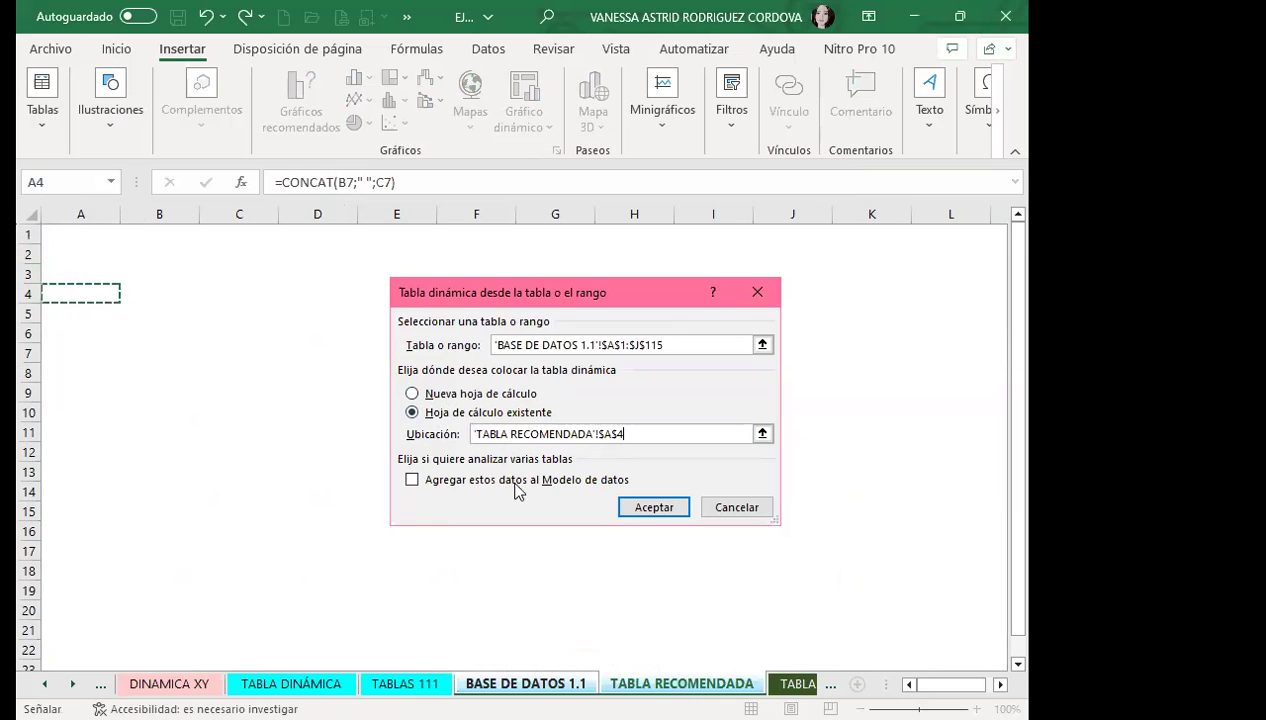
Step: Create the empty PivotTable and rename it from TablaDinámica2 to 'EJERCICIO DE ESTUDIANTES'
{"action": "left_click", "coordinate": [646, 510]}
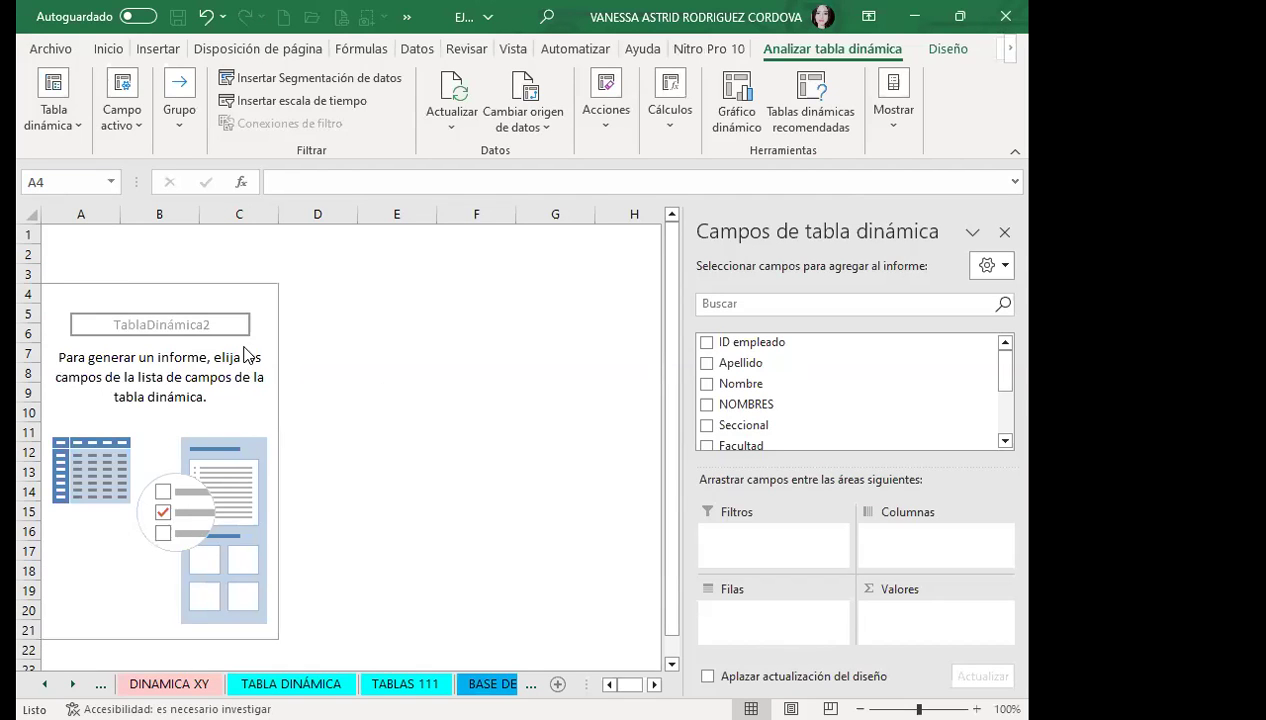
{"action": "left_click", "coordinate": [52, 124]}
{"action": "left_click", "coordinate": [125, 194]}
{"action": "left_click", "coordinate": [125, 195]}
{"action": "key", "text": "BackSpace"}
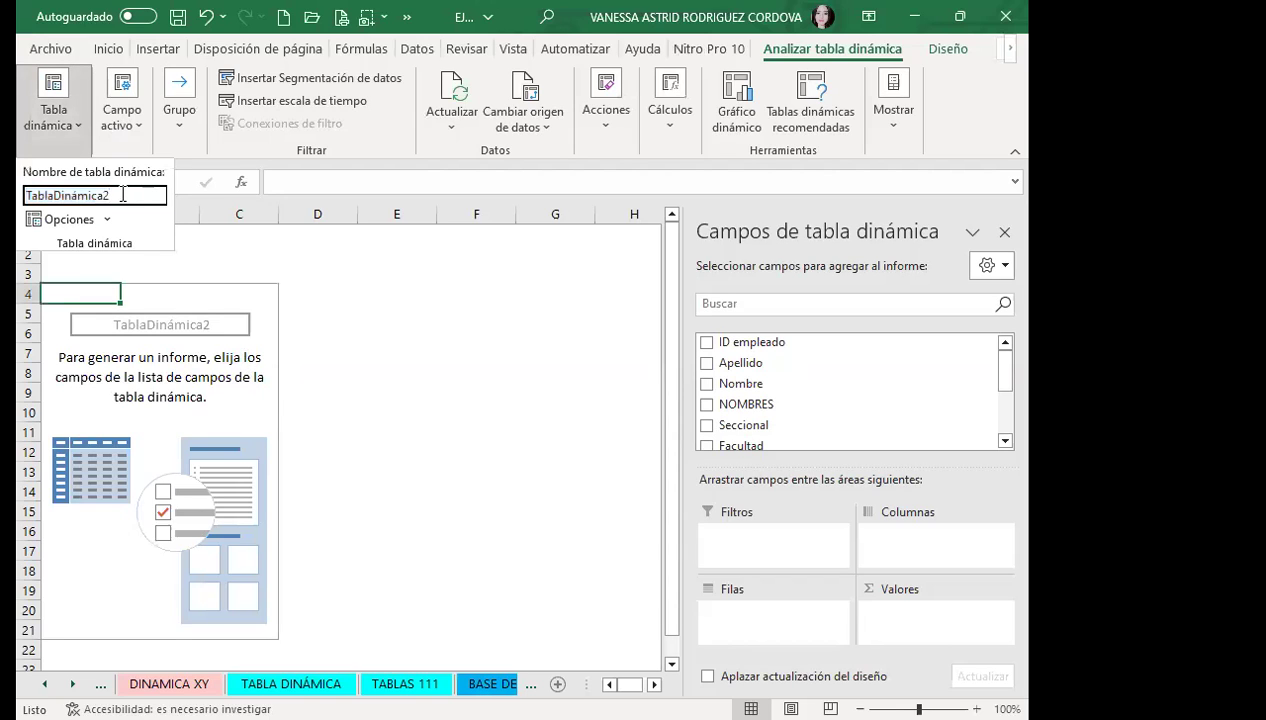
{"action": "key", "text": "BackSpace"}
{"action": "key", "text": "BackSpace"}
{"action": "key", "text": "BackSpace"}
{"action": "key", "text": "BackSpace"}
{"action": "key", "text": "BackSpace"}
{"action": "key", "text": "BackSpace"}
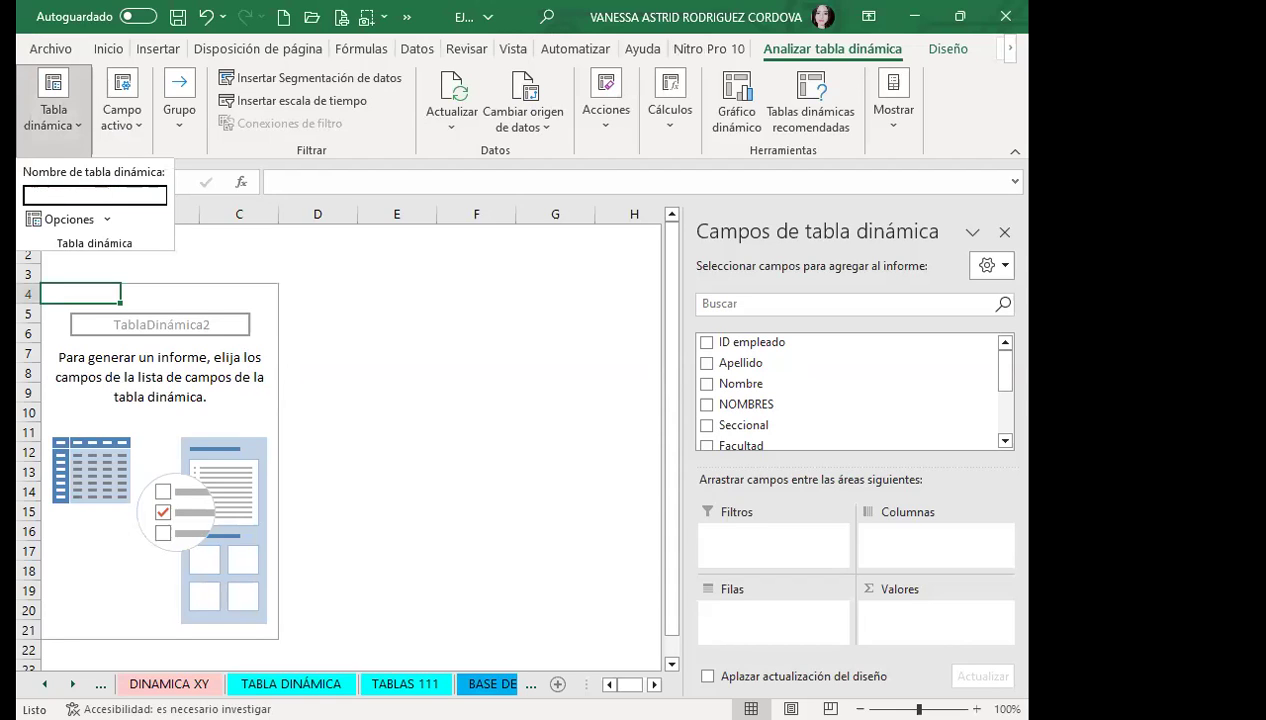
{"action": "type", "text": "EJERCICIO DE ESTUDIANTES"}
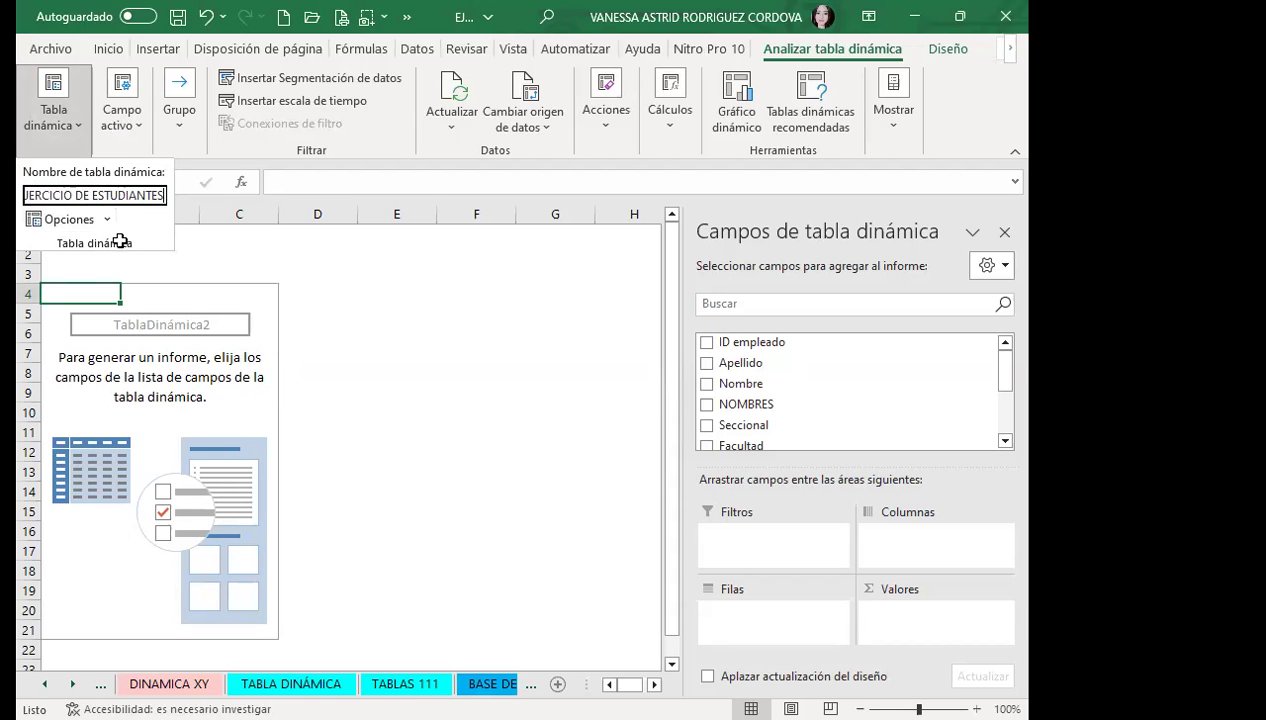
{"action": "key", "text": "Return"}
{"action": "left_click", "coordinate": [365, 341]}
{"action": "left_click", "coordinate": [205, 388]}
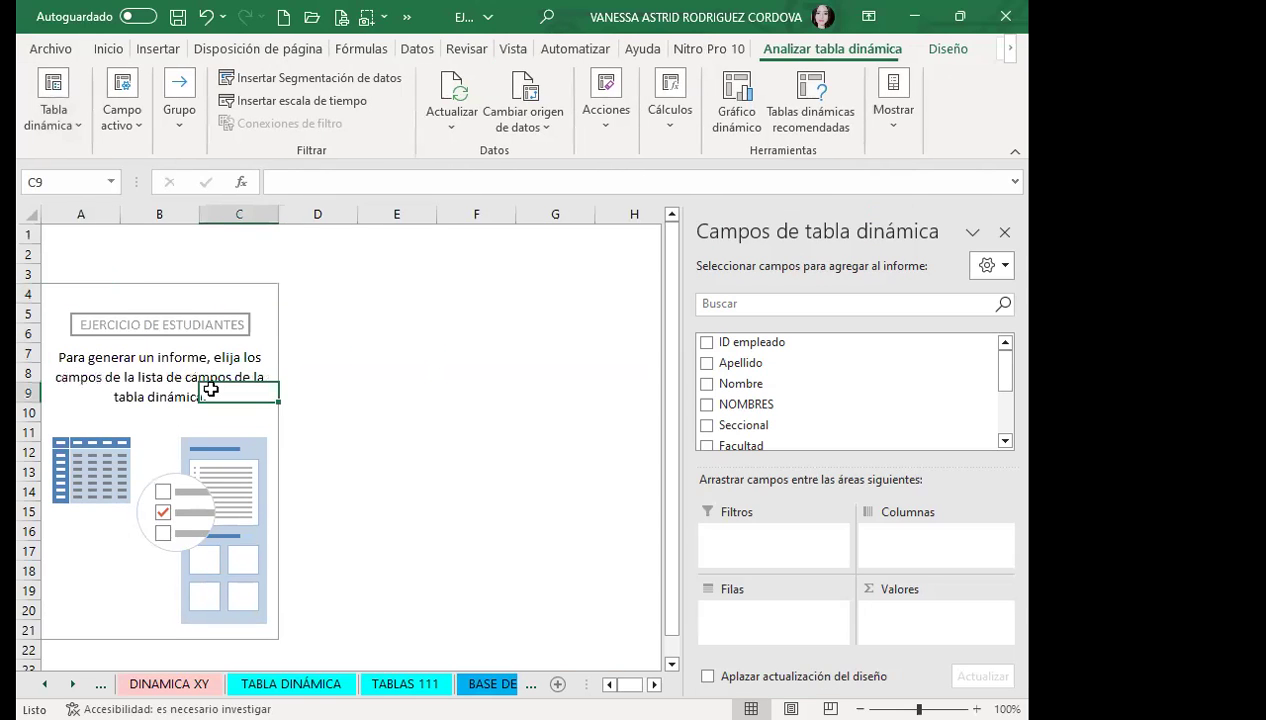
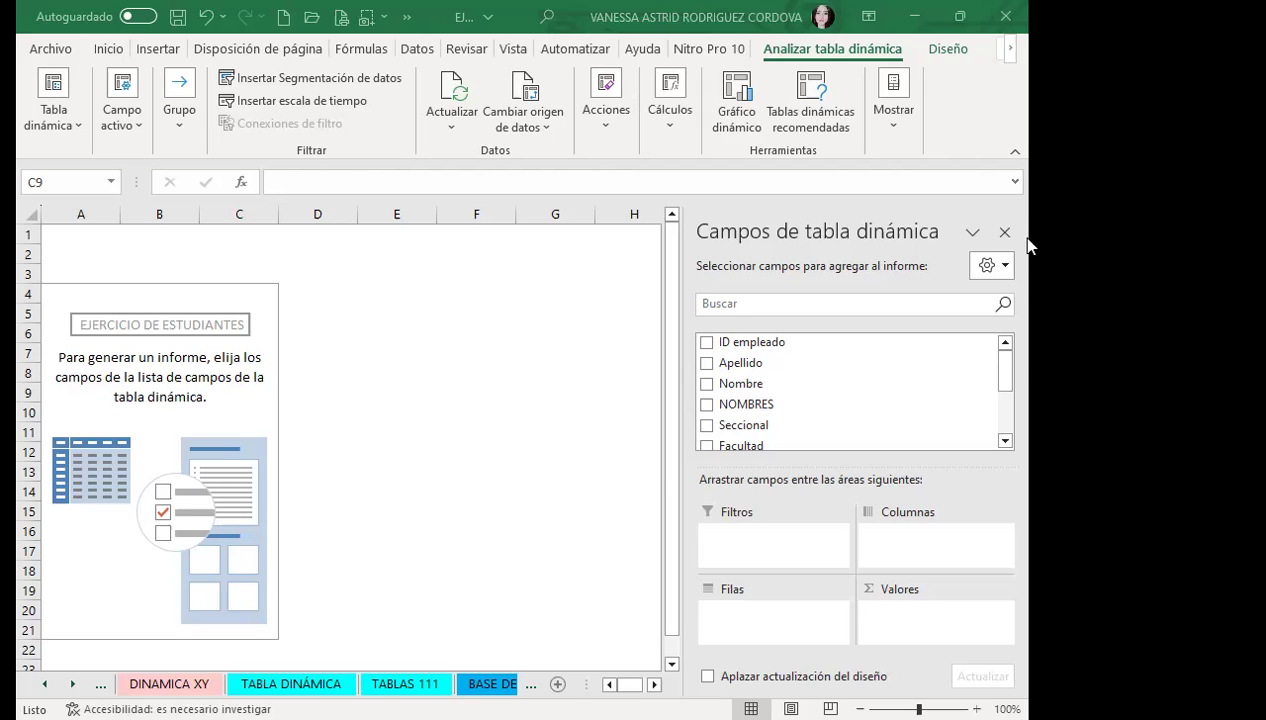
Step: Add NOMBRES to the pivot table as the row labels
{"action": "left_click", "coordinate": [706, 405]}
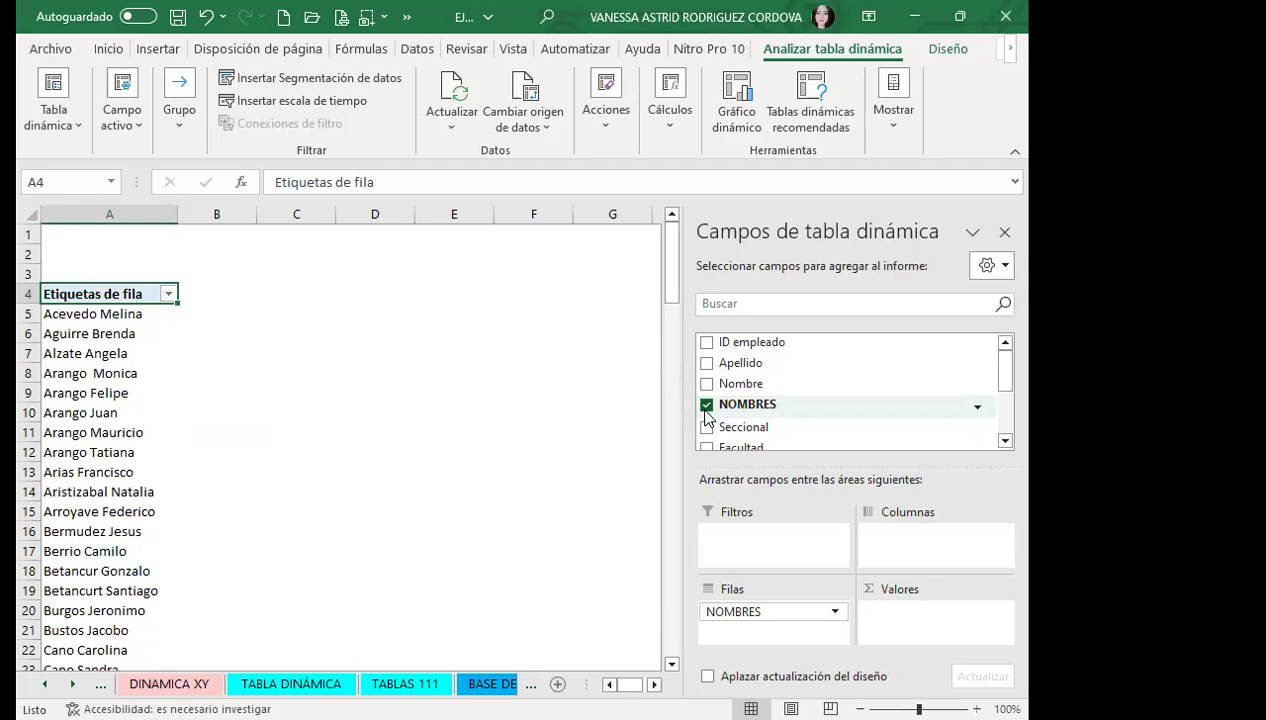
{"action": "mouse_move", "coordinate": [757, 614]}
{"action": "left_mouse_down"}
{"action": "mouse_move", "coordinate": [917, 549]}
{"action": "mouse_move", "coordinate": [914, 536]}
{"action": "left_mouse_up"}
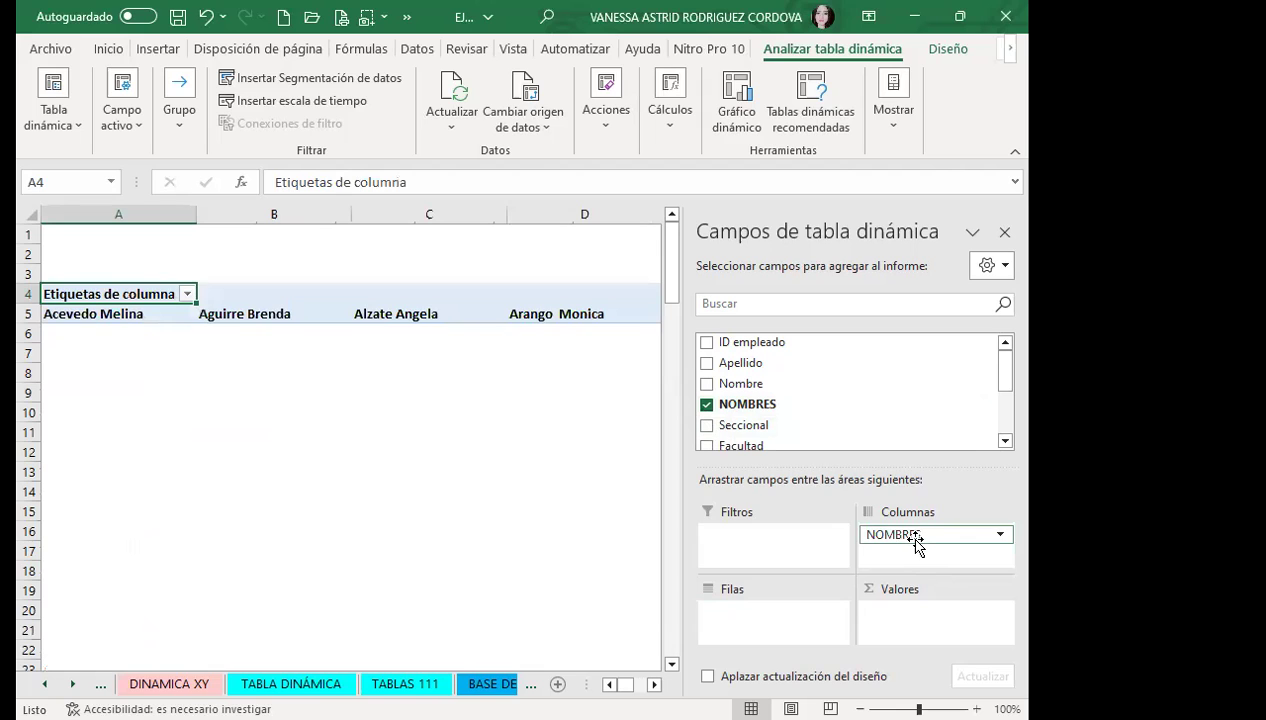
{"action": "left_click_drag", "start_coordinate": [914, 536], "coordinate": [789, 620]}
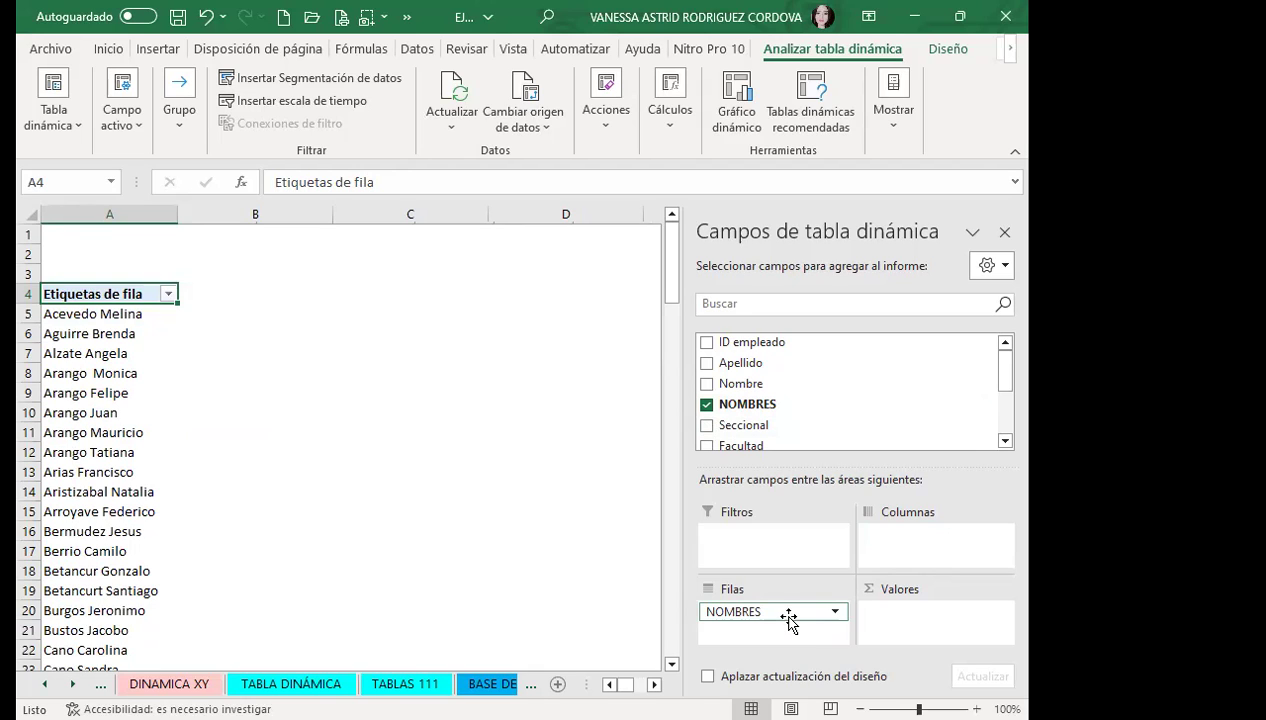
Step: Add Facultad to the pivot as a report filter showing (Todas)
{"action": "left_click", "coordinate": [706, 446]}
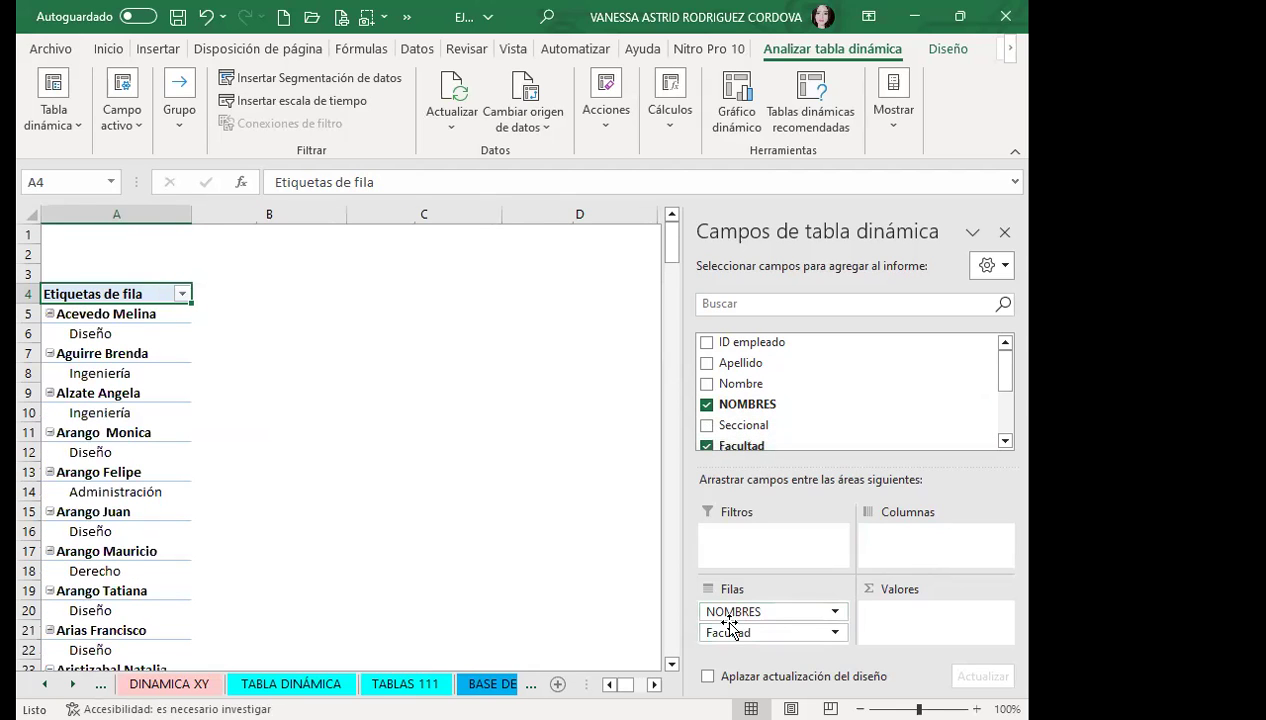
{"action": "left_click_drag", "start_coordinate": [741, 633], "coordinate": [899, 553]}
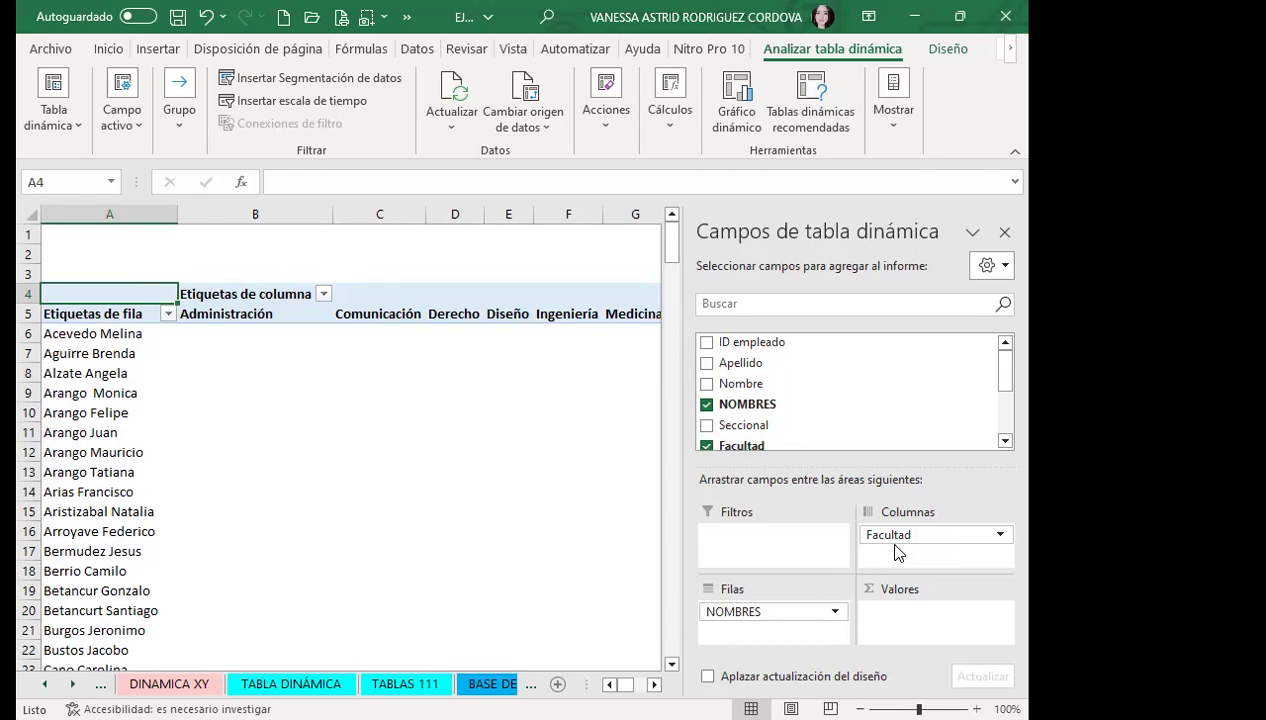
{"action": "left_click_drag", "start_coordinate": [893, 536], "coordinate": [735, 537]}
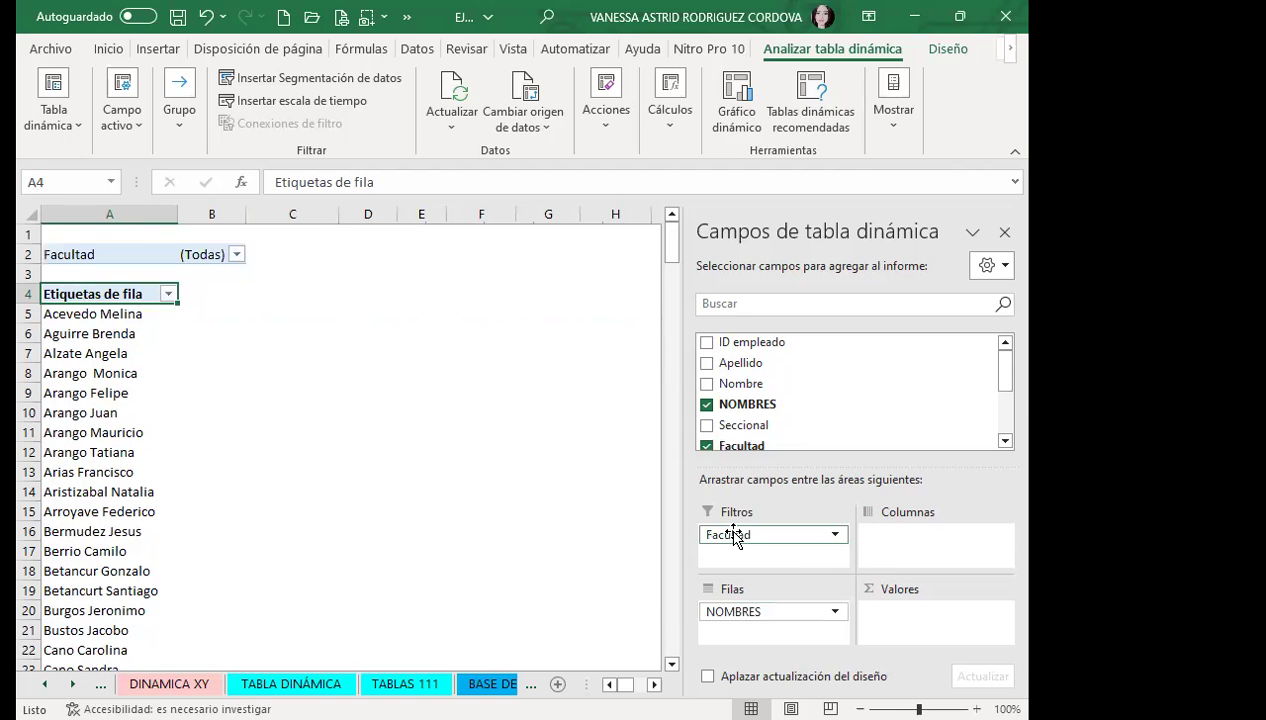
Step: Add the Fch comienzo and Cargo fields to the pivot rows
{"action": "left_click", "coordinate": [237, 256]}
{"action": "left_click", "coordinate": [237, 258]}
{"action": "scroll", "coordinate": [1004, 410], "scroll_direction": "down", "scroll_amount": 2}
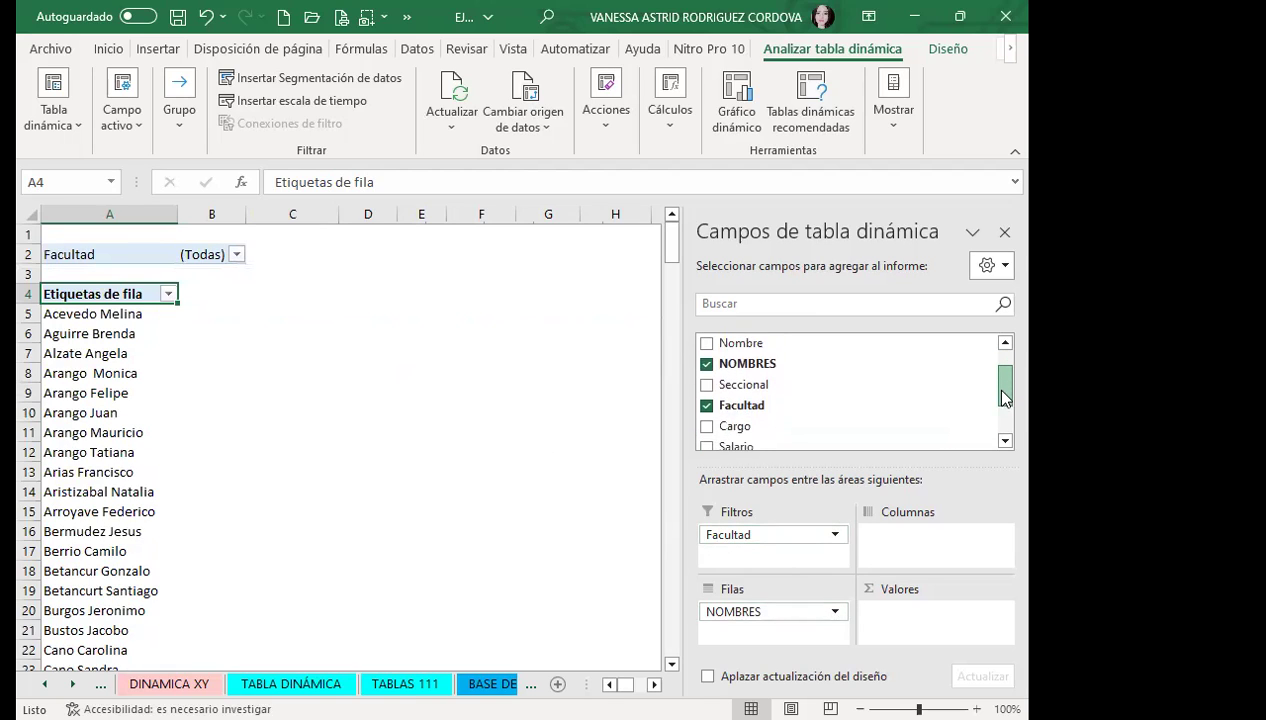
{"action": "scroll", "coordinate": [1004, 410], "scroll_direction": "down", "scroll_amount": 3}
{"action": "left_click_drag", "start_coordinate": [1004, 410], "coordinate": [1004, 397]}
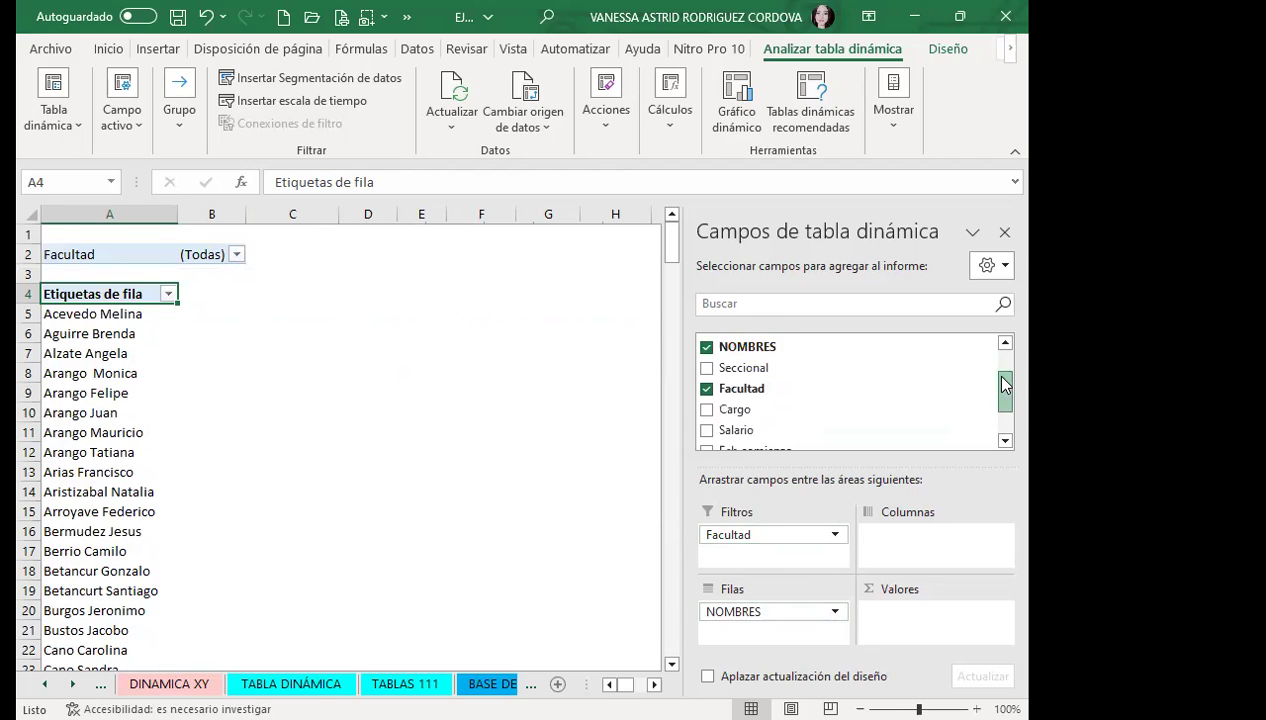
{"action": "left_click_drag", "start_coordinate": [1004, 397], "coordinate": [1004, 362]}
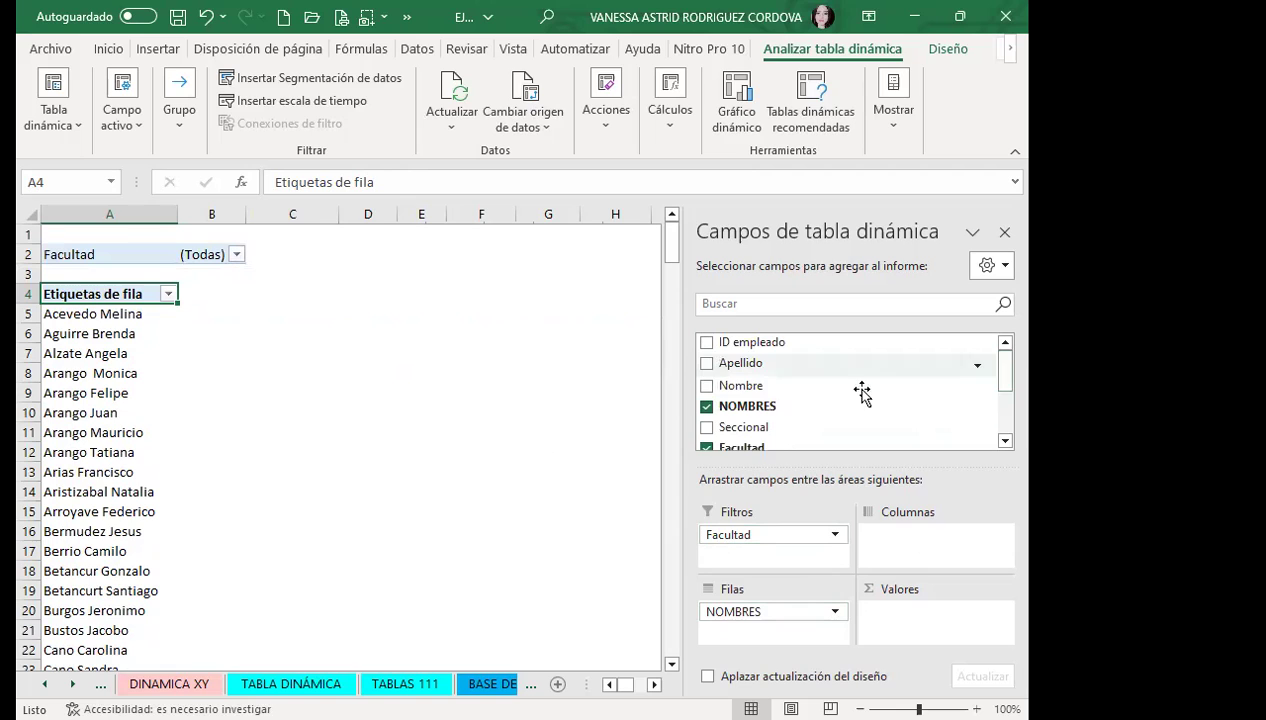
{"action": "scroll", "coordinate": [745, 410], "scroll_direction": "down", "scroll_amount": 2}
{"action": "scroll", "coordinate": [708, 420], "scroll_direction": "down", "scroll_amount": 2}
{"action": "left_click", "coordinate": [706, 413]}
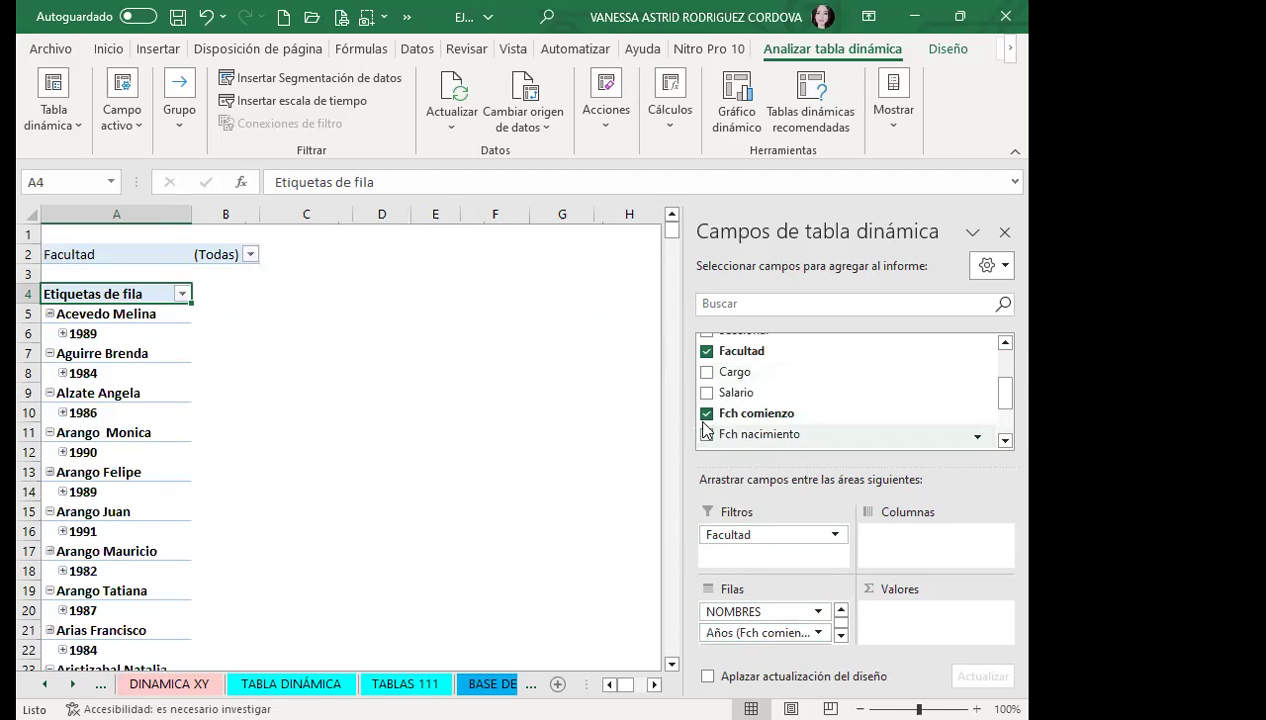
{"action": "left_click", "coordinate": [707, 373]}
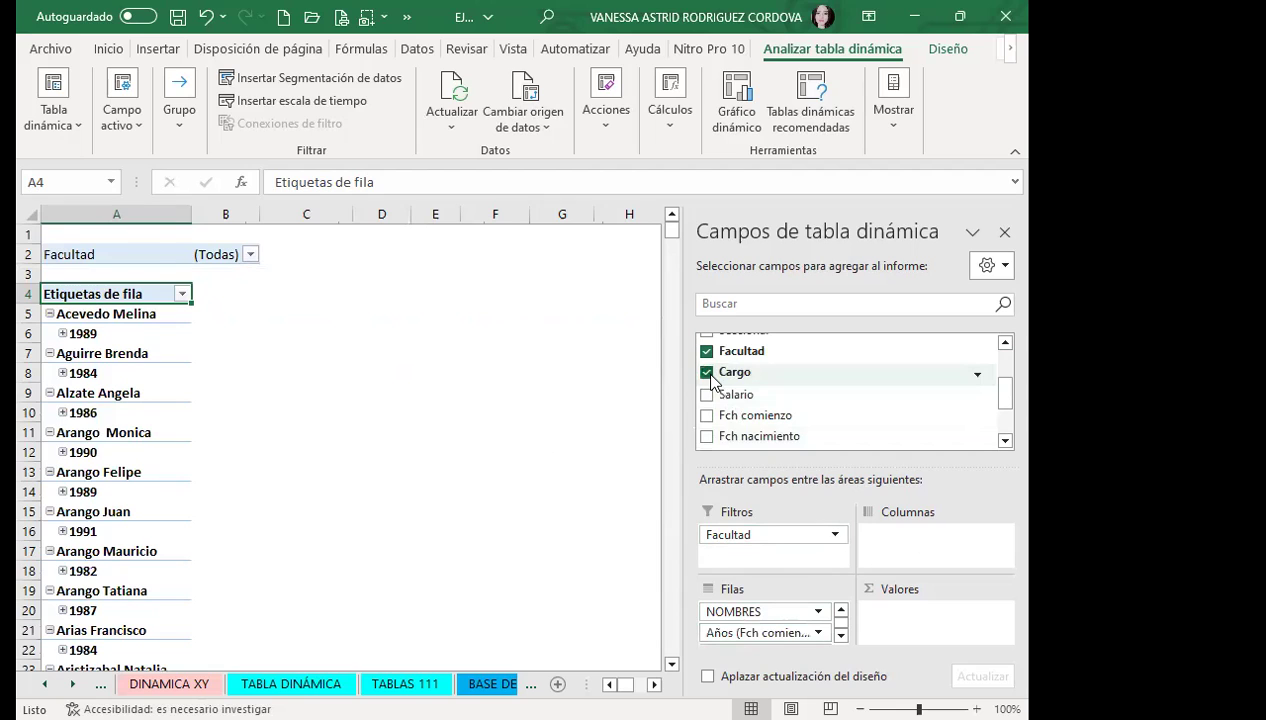
Step: Remove the Años, Trimestres and Meses date groupings, leaving NOMBRES and Cargo in rows
{"action": "left_click_drag", "start_coordinate": [735, 632], "coordinate": [548, 600]}
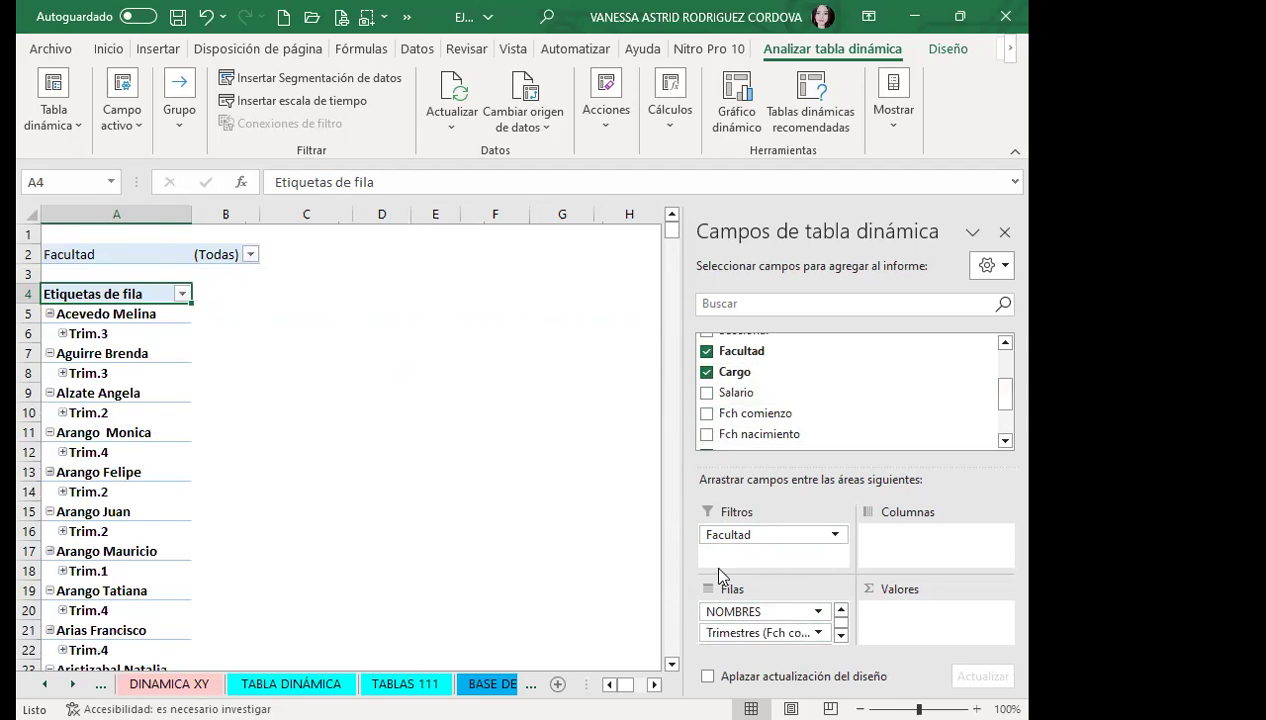
{"action": "left_click", "coordinate": [748, 633]}
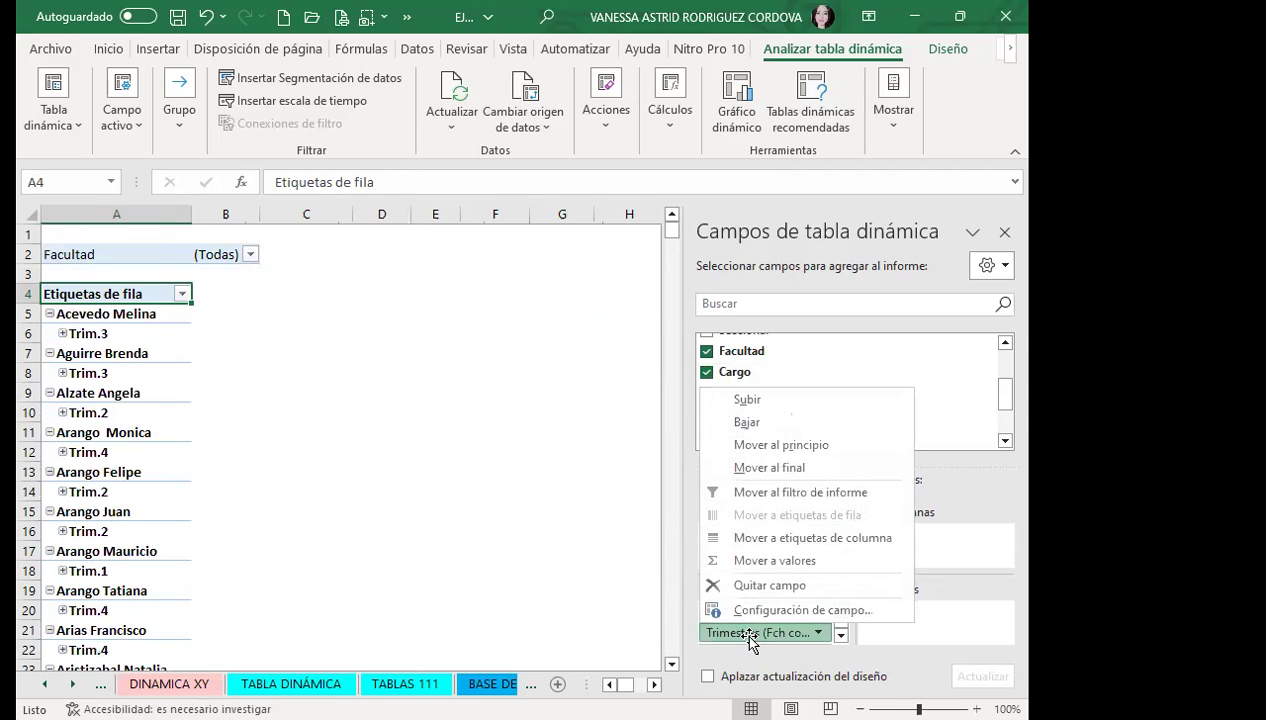
{"action": "left_click", "coordinate": [769, 585]}
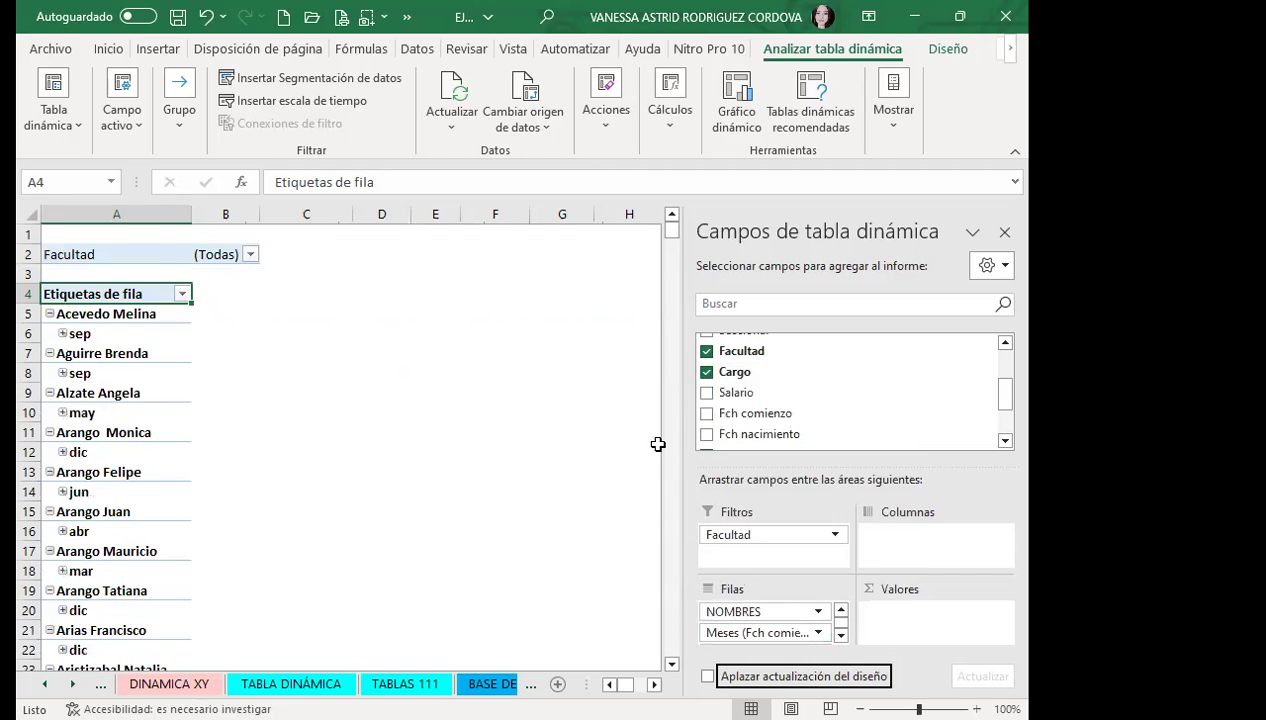
{"action": "left_click", "coordinate": [772, 634]}
{"action": "left_click", "coordinate": [742, 584]}
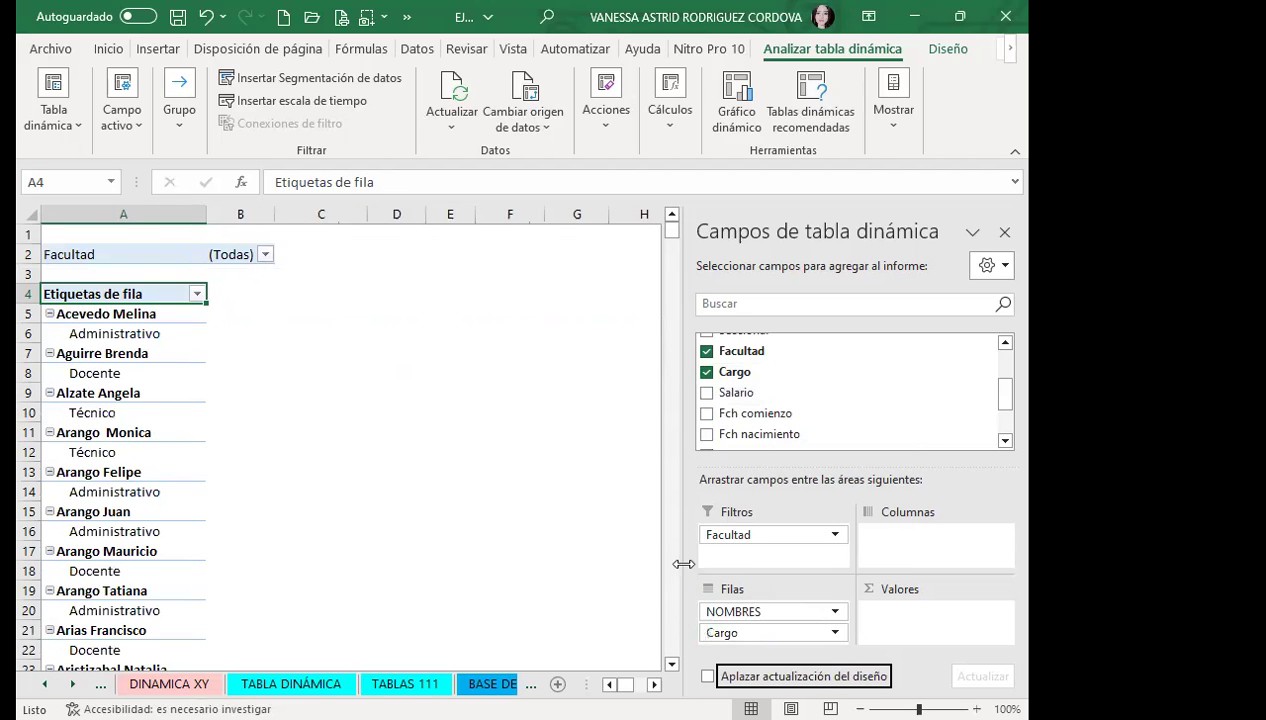
{"action": "mouse_move", "coordinate": [745, 632]}
{"action": "left_mouse_down"}
{"action": "mouse_move", "coordinate": [905, 532]}
{"action": "mouse_move", "coordinate": [763, 645]}
{"action": "left_mouse_up"}
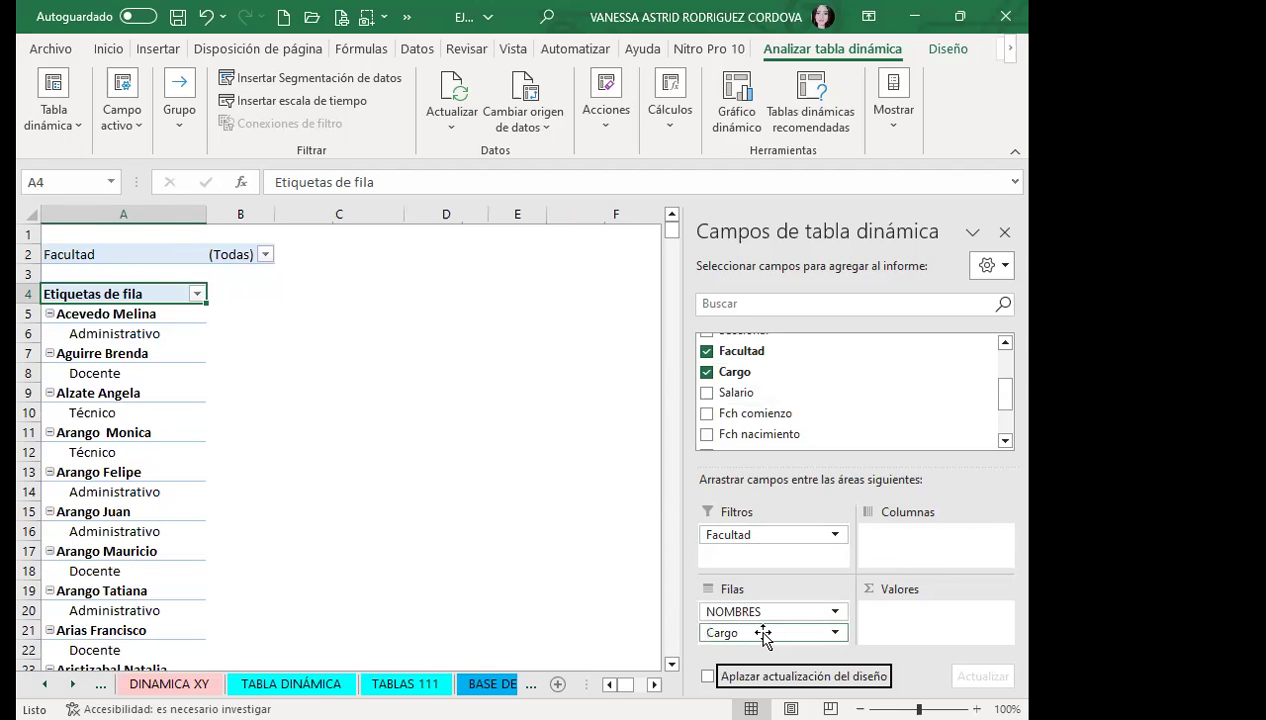
Step: Add Suma de Salario to Valores and place Cargo in the Columnas area
{"action": "left_click", "coordinate": [707, 392]}
{"action": "left_click_drag", "start_coordinate": [750, 635], "coordinate": [905, 548]}
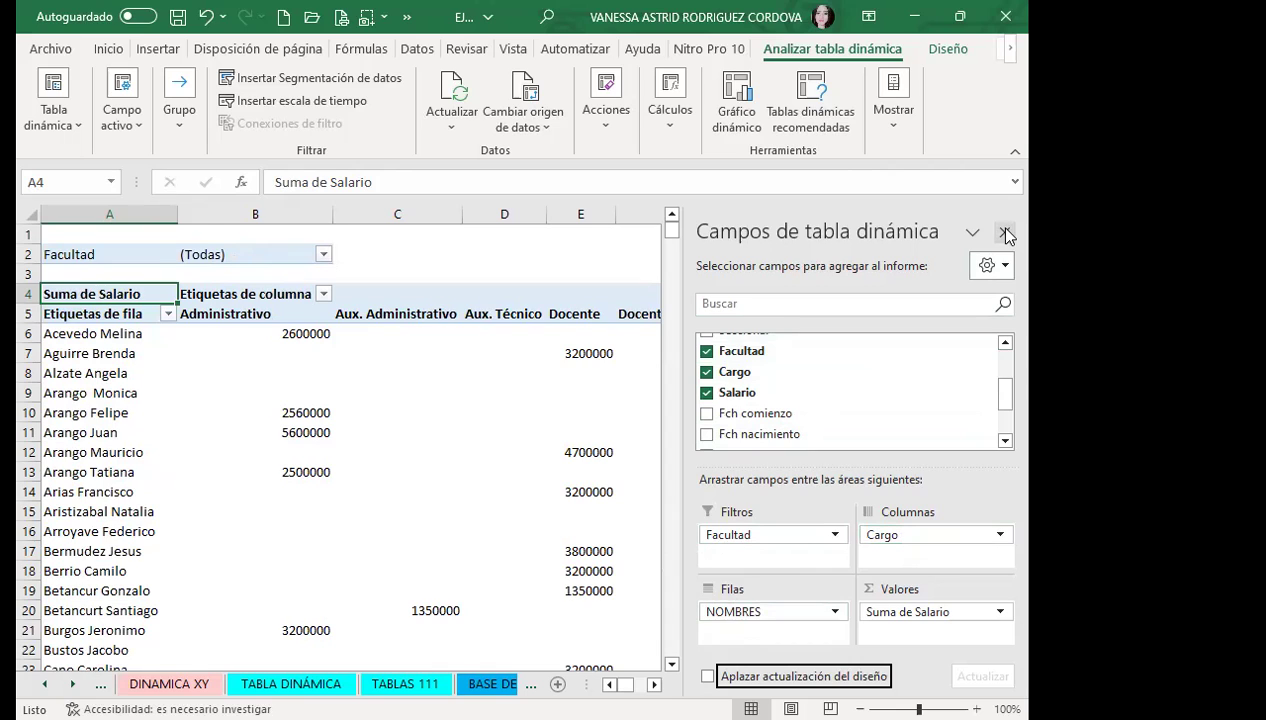
{"action": "left_click_drag", "start_coordinate": [930, 535], "coordinate": [760, 634]}
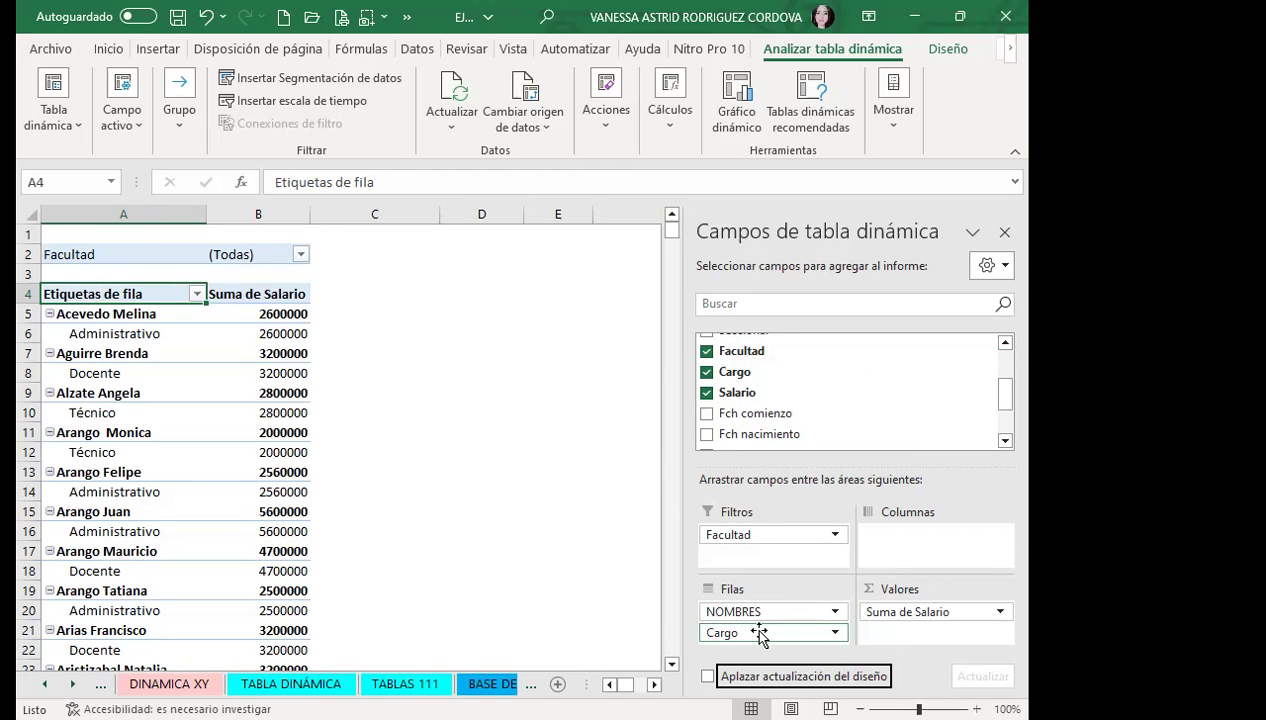
{"action": "left_click_drag", "start_coordinate": [760, 633], "coordinate": [918, 556]}
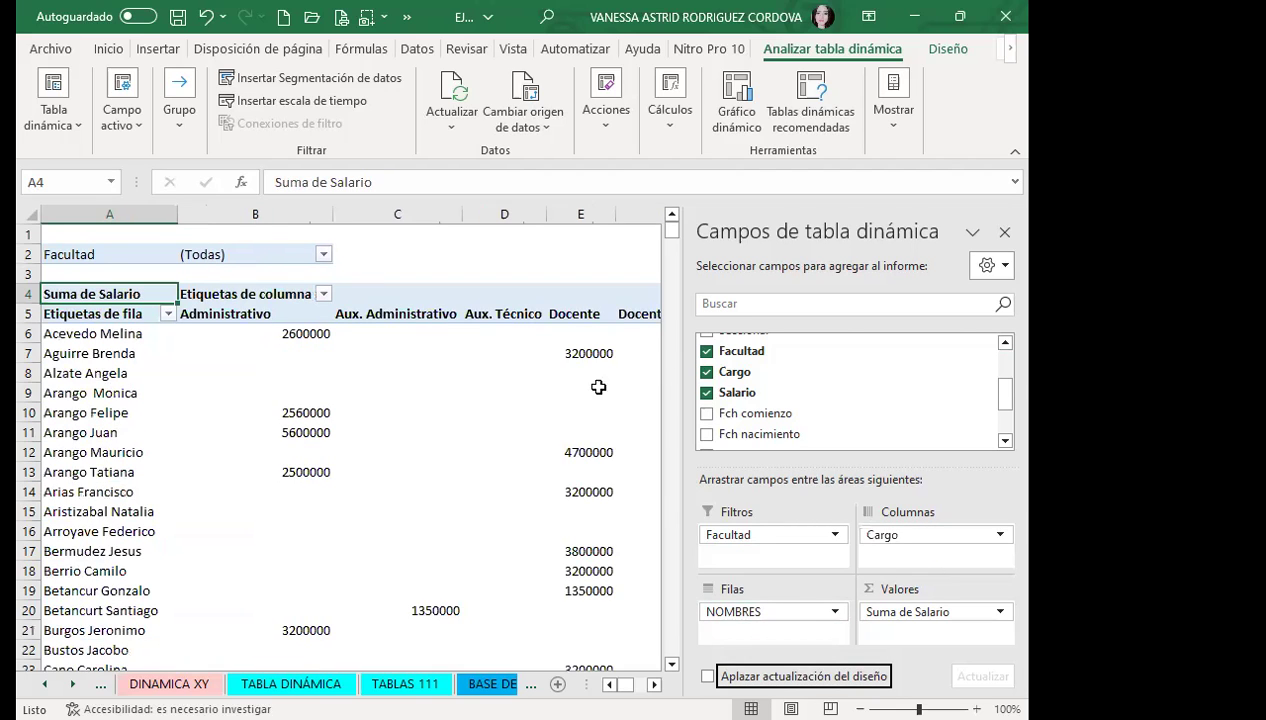
Step: Close the PivotTable Fields pane and scroll to the Total general row and back up
{"action": "left_click", "coordinate": [1004, 232]}
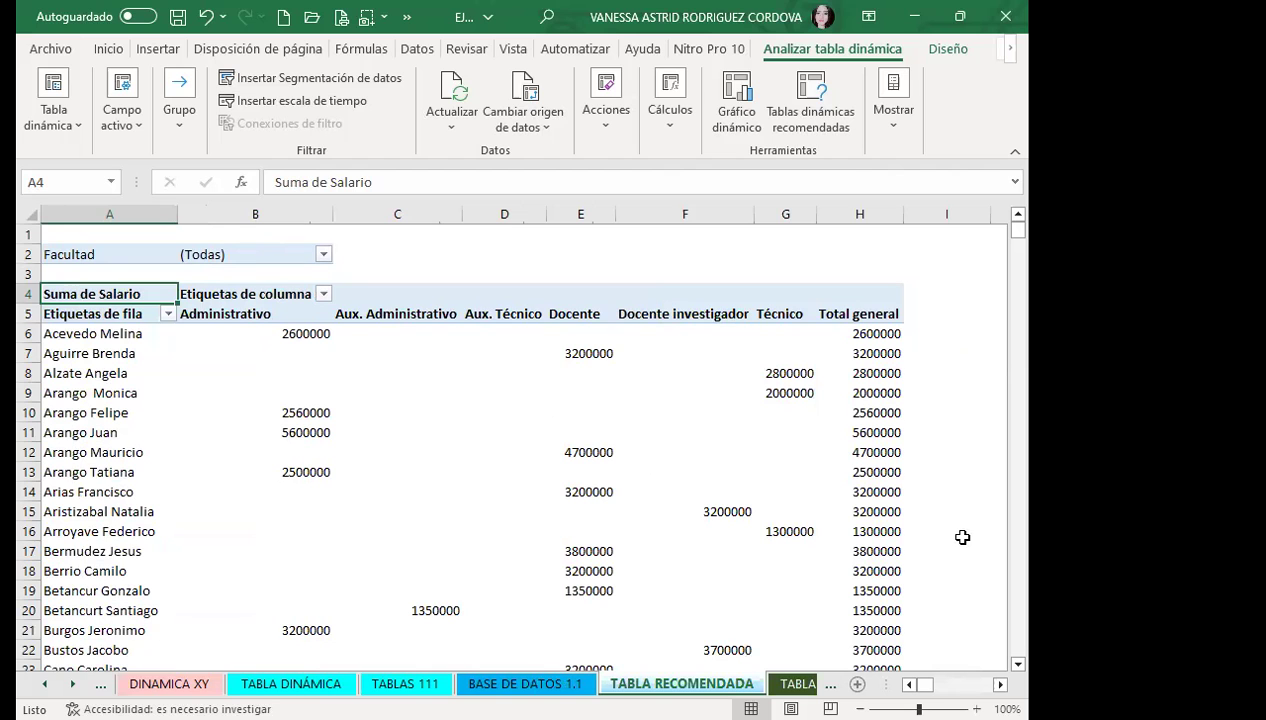
{"action": "scroll", "coordinate": [391, 561], "scroll_direction": "down", "scroll_amount": 1}
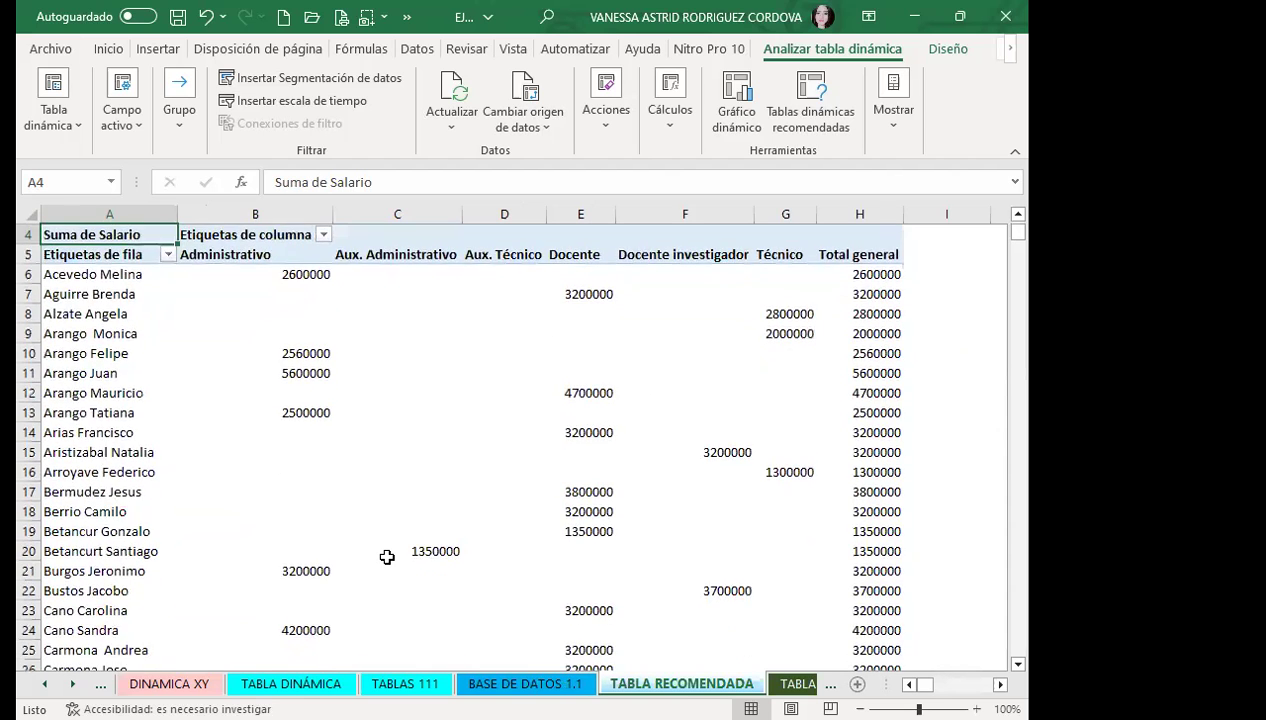
{"action": "scroll", "coordinate": [390, 560], "scroll_direction": "down", "scroll_amount": 1}
{"action": "scroll", "coordinate": [389, 559], "scroll_direction": "down", "scroll_amount": 1}
{"action": "scroll", "coordinate": [387, 557], "scroll_direction": "down", "scroll_amount": 4}
{"action": "scroll", "coordinate": [387, 557], "scroll_direction": "down", "scroll_amount": 1}
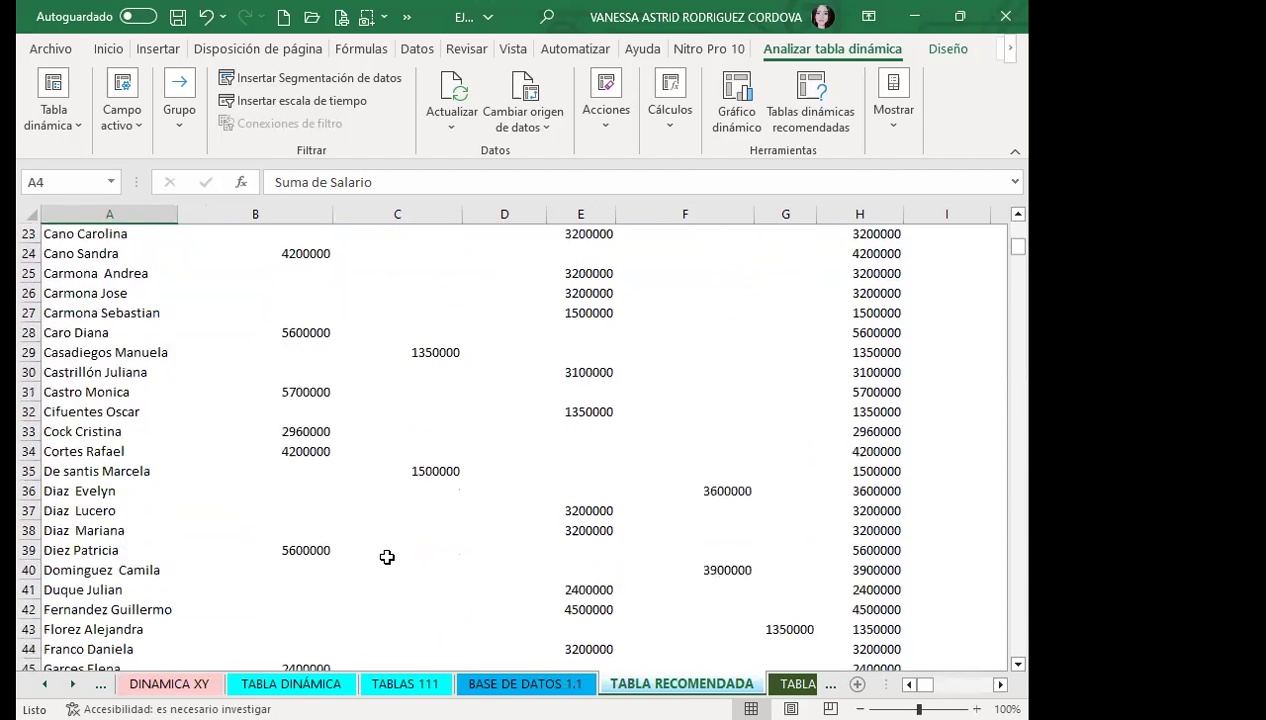
{"action": "scroll", "coordinate": [388, 556], "scroll_direction": "down", "scroll_amount": 3}
{"action": "scroll", "coordinate": [389, 555], "scroll_direction": "down", "scroll_amount": 2}
{"action": "scroll", "coordinate": [391, 553], "scroll_direction": "down", "scroll_amount": 6}
{"action": "scroll", "coordinate": [391, 553], "scroll_direction": "down", "scroll_amount": 4}
{"action": "scroll", "coordinate": [392, 552], "scroll_direction": "down", "scroll_amount": 4}
{"action": "scroll", "coordinate": [394, 551], "scroll_direction": "down", "scroll_amount": 3}
{"action": "scroll", "coordinate": [397, 549], "scroll_direction": "down", "scroll_amount": 4}
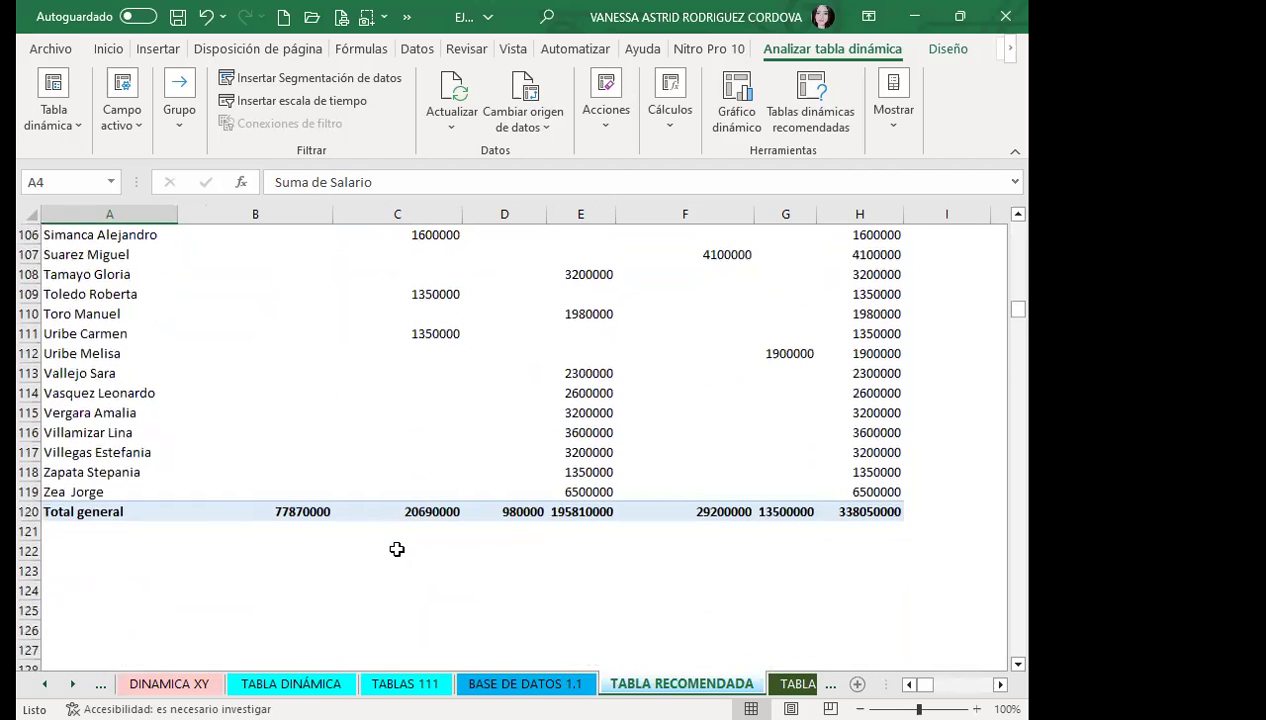
{"action": "scroll", "coordinate": [398, 545], "scroll_direction": "up", "scroll_amount": 2}
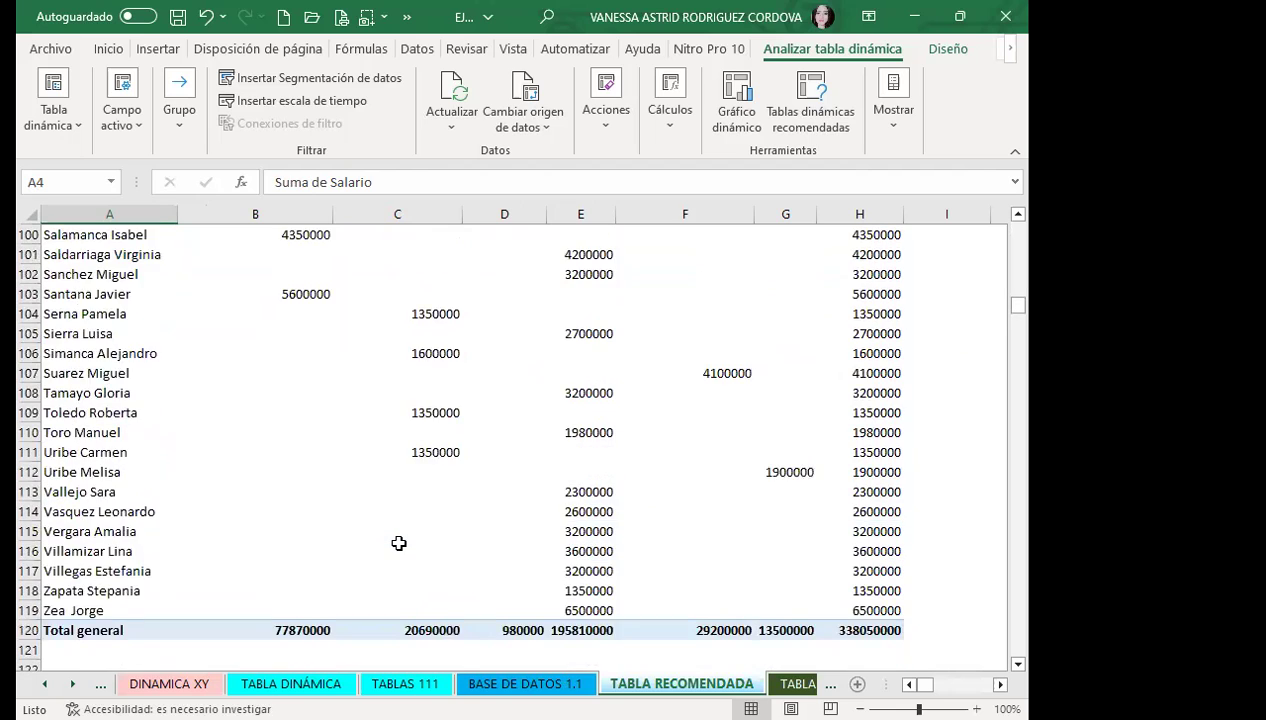
{"action": "scroll", "coordinate": [401, 542], "scroll_direction": "up", "scroll_amount": 5}
{"action": "scroll", "coordinate": [402, 541], "scroll_direction": "up", "scroll_amount": 4}
{"action": "scroll", "coordinate": [404, 540], "scroll_direction": "up", "scroll_amount": 7}
{"action": "scroll", "coordinate": [404, 540], "scroll_direction": "up", "scroll_amount": 4}
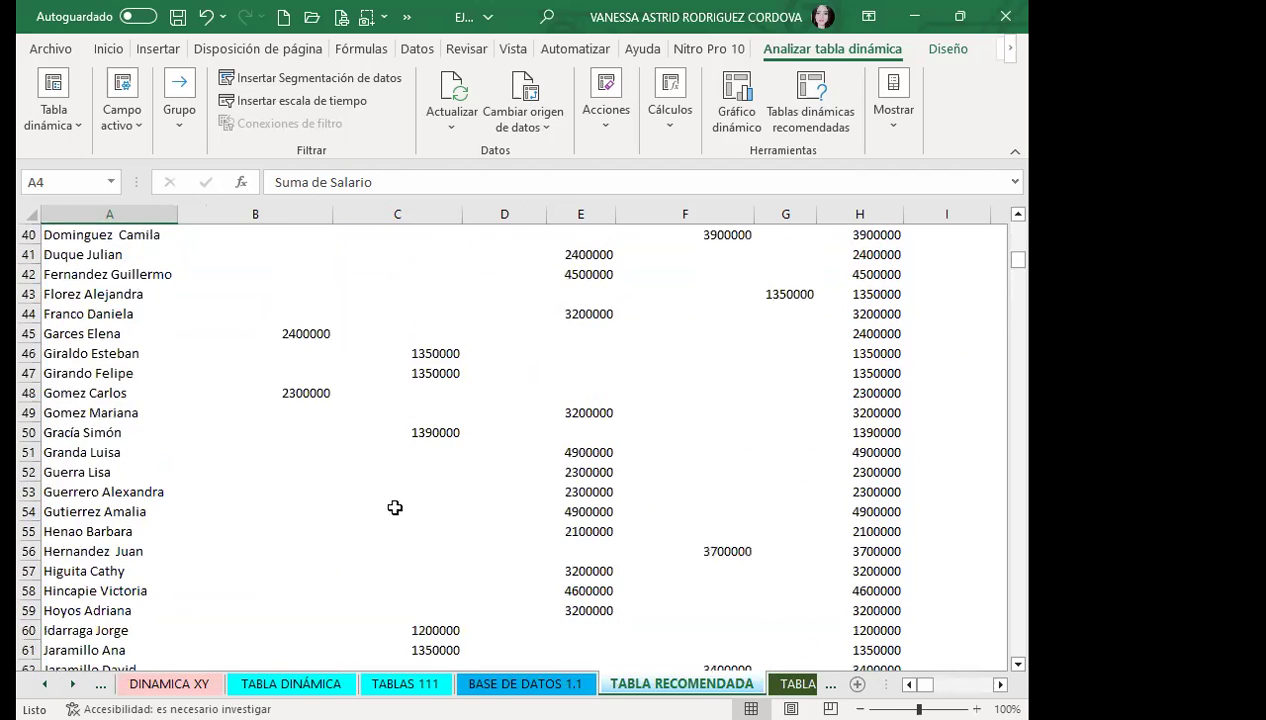
{"action": "scroll", "coordinate": [396, 509], "scroll_direction": "up", "scroll_amount": 7}
{"action": "scroll", "coordinate": [343, 444], "scroll_direction": "up", "scroll_amount": 6}
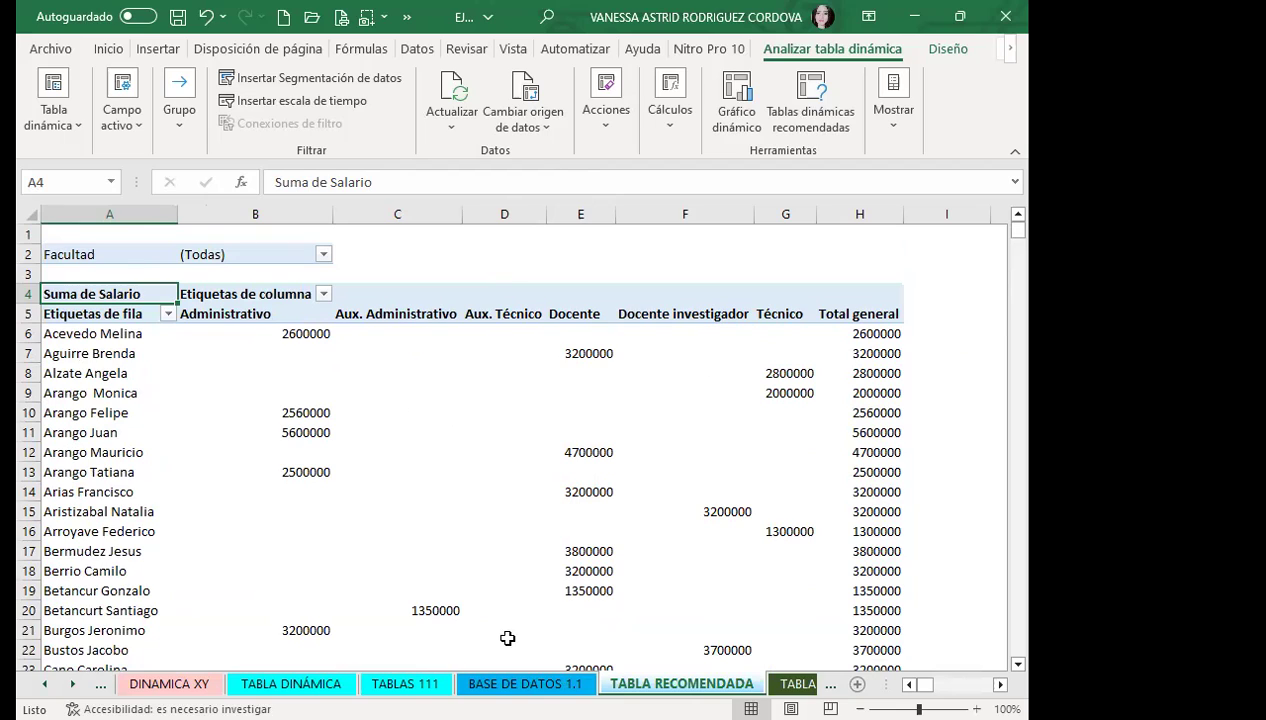
Step: Add the ID empleado field and move it into the rows under NOMBRES
{"action": "left_click", "coordinate": [644, 300]}
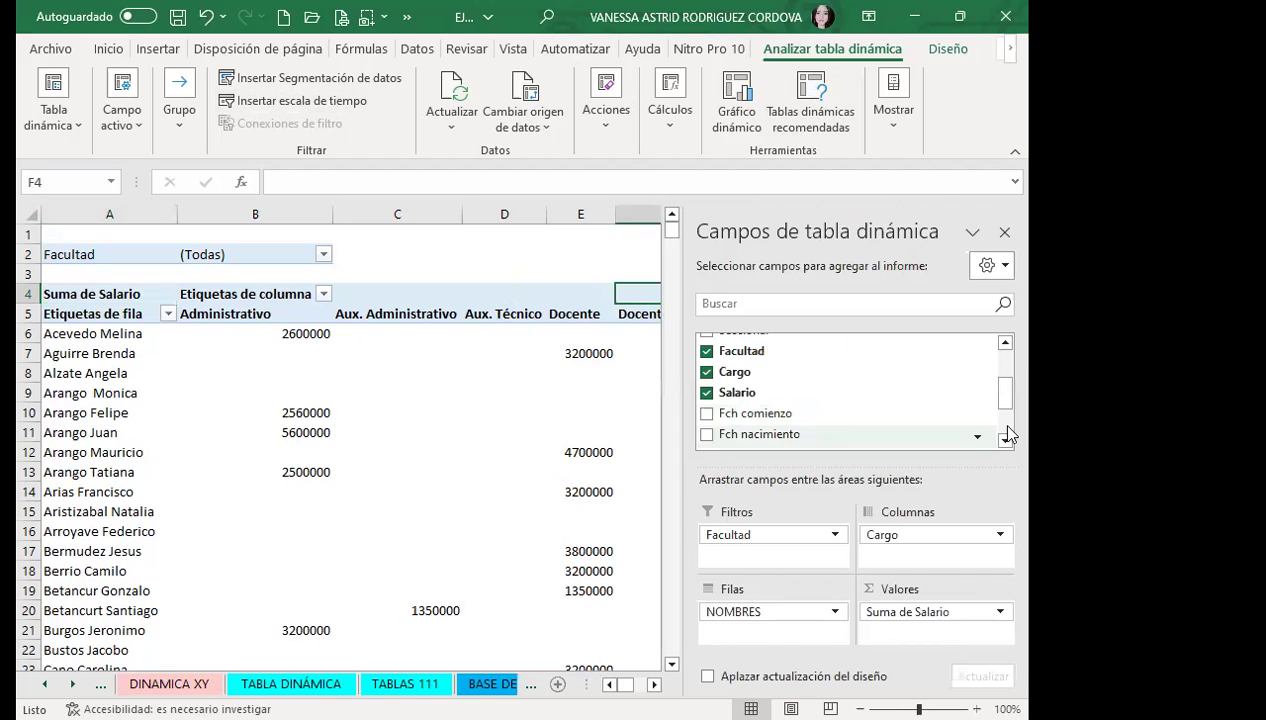
{"action": "left_click_drag", "start_coordinate": [1006, 398], "coordinate": [1010, 360]}
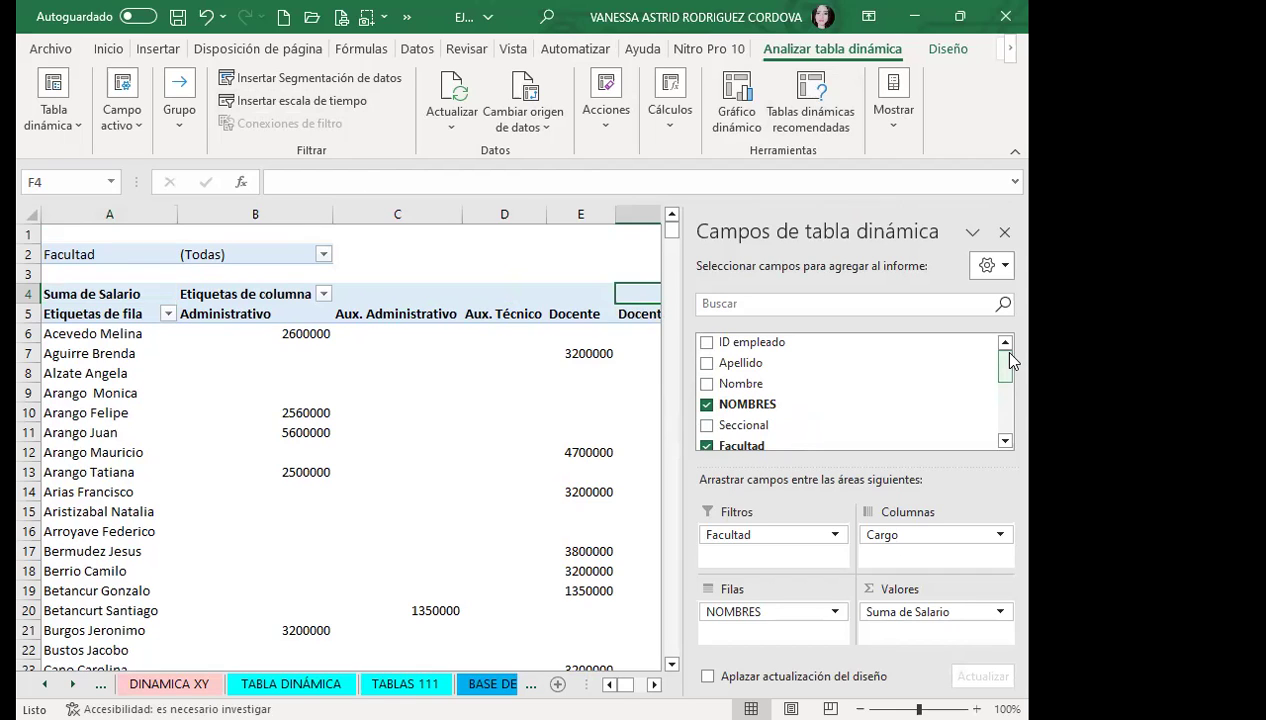
{"action": "left_click", "coordinate": [707, 342]}
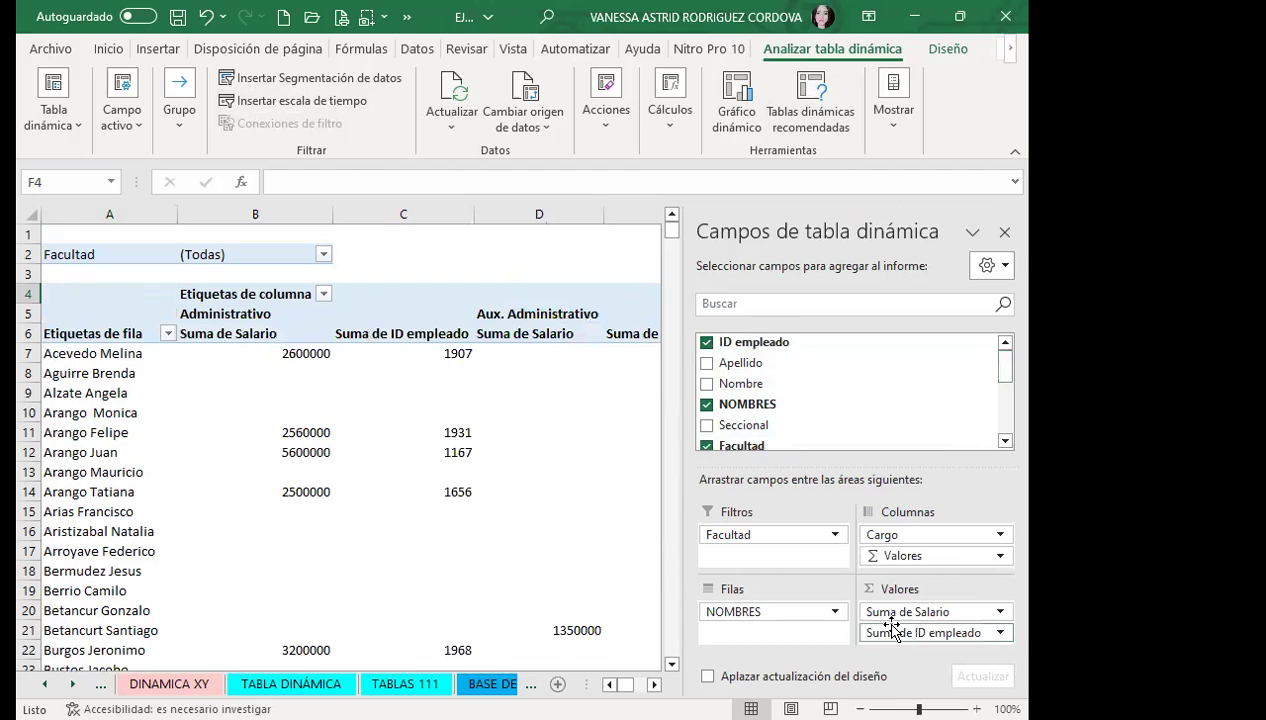
{"action": "mouse_move", "coordinate": [890, 632]}
{"action": "left_mouse_down"}
{"action": "mouse_move", "coordinate": [873, 648]}
{"action": "mouse_move", "coordinate": [750, 630]}
{"action": "left_mouse_up"}
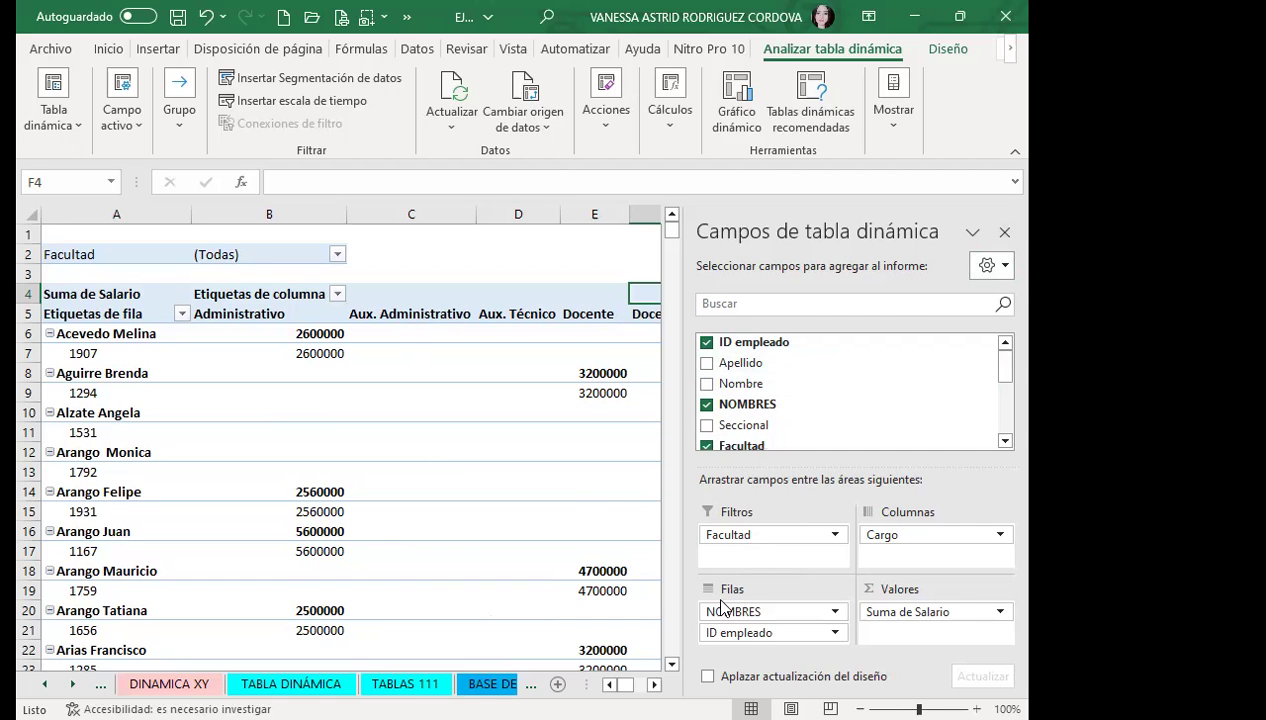
Step: Arrange ID empleado above Cargo in the Columnas area
{"action": "mouse_move", "coordinate": [727, 632]}
{"action": "left_mouse_down"}
{"action": "mouse_move", "coordinate": [918, 545]}
{"action": "mouse_move", "coordinate": [705, 625]}
{"action": "left_mouse_up"}
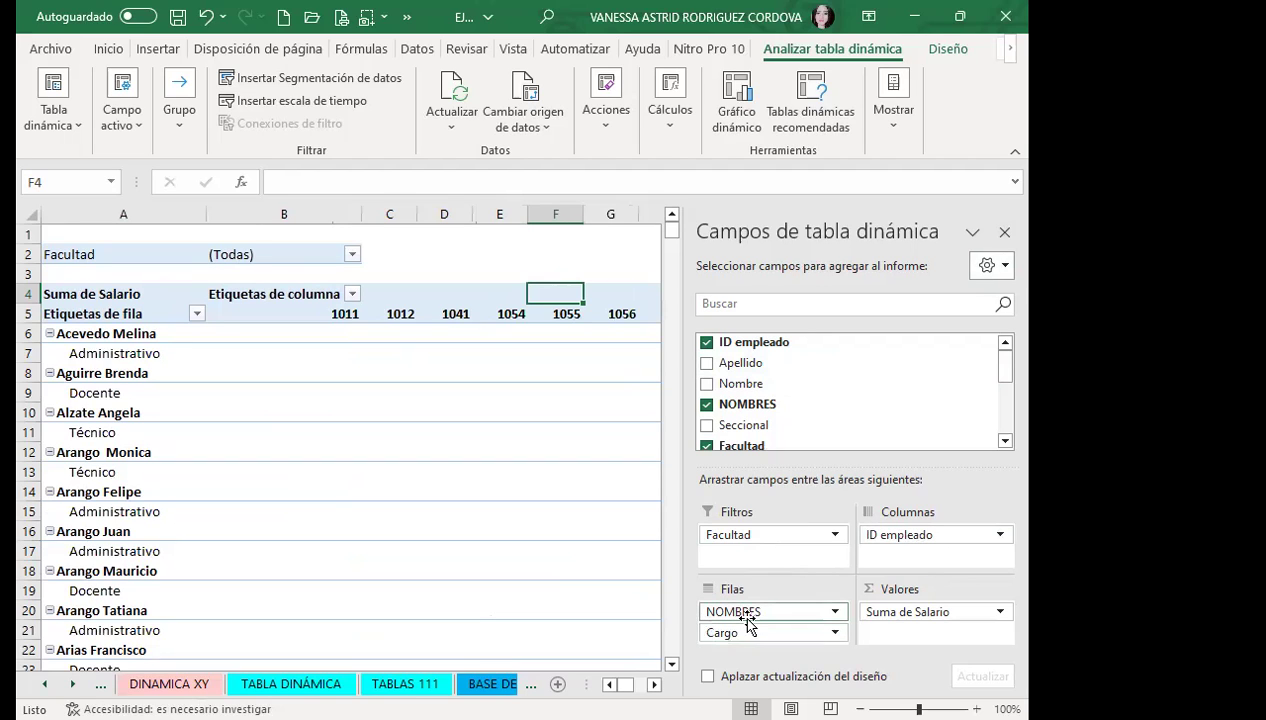
{"action": "left_click_drag", "start_coordinate": [747, 634], "coordinate": [897, 537]}
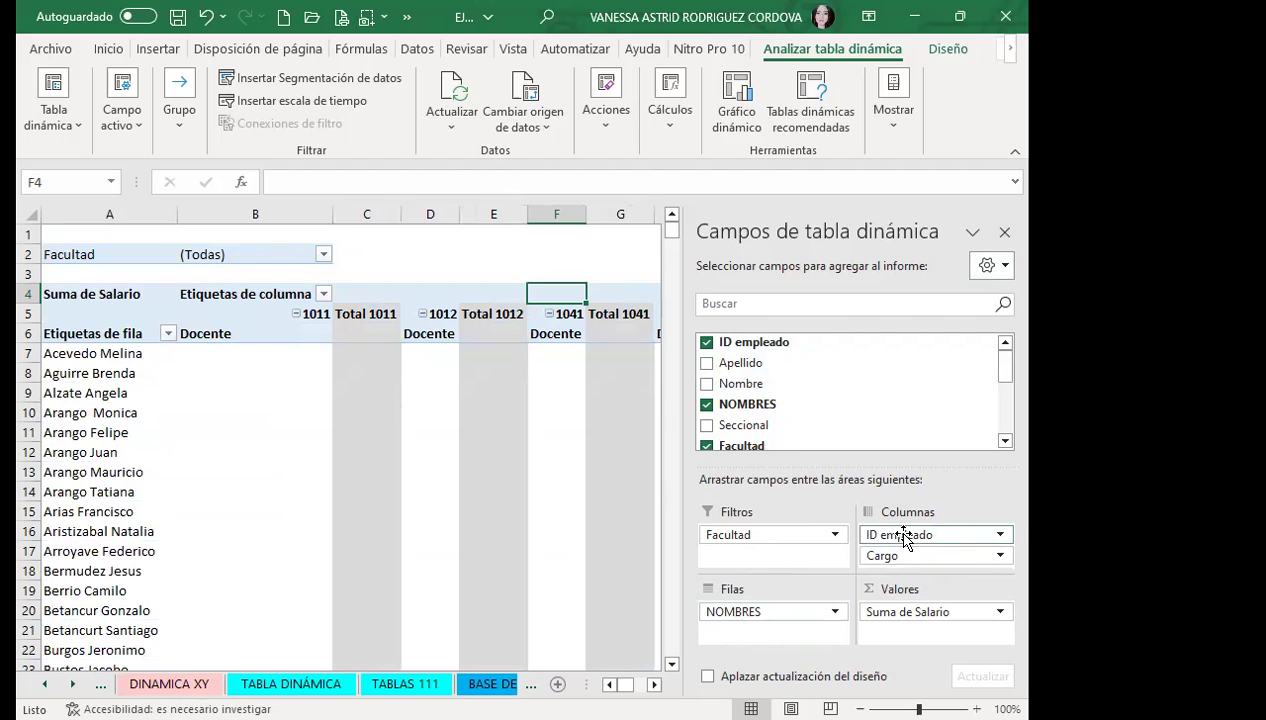
{"action": "scroll", "coordinate": [500, 483], "scroll_direction": "down", "scroll_amount": 2}
{"action": "scroll", "coordinate": [486, 507], "scroll_direction": "down", "scroll_amount": 3}
{"action": "scroll", "coordinate": [490, 567], "scroll_direction": "up", "scroll_amount": 3}
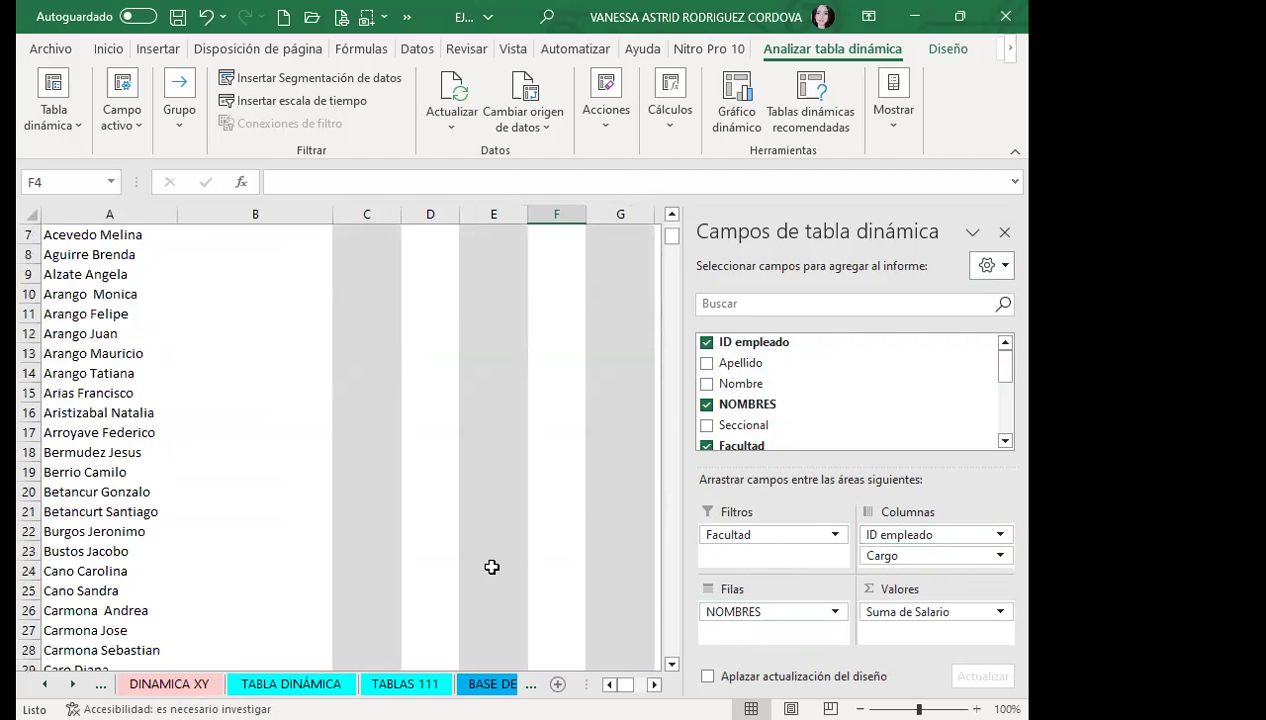
{"action": "scroll", "coordinate": [492, 567], "scroll_direction": "up", "scroll_amount": 2}
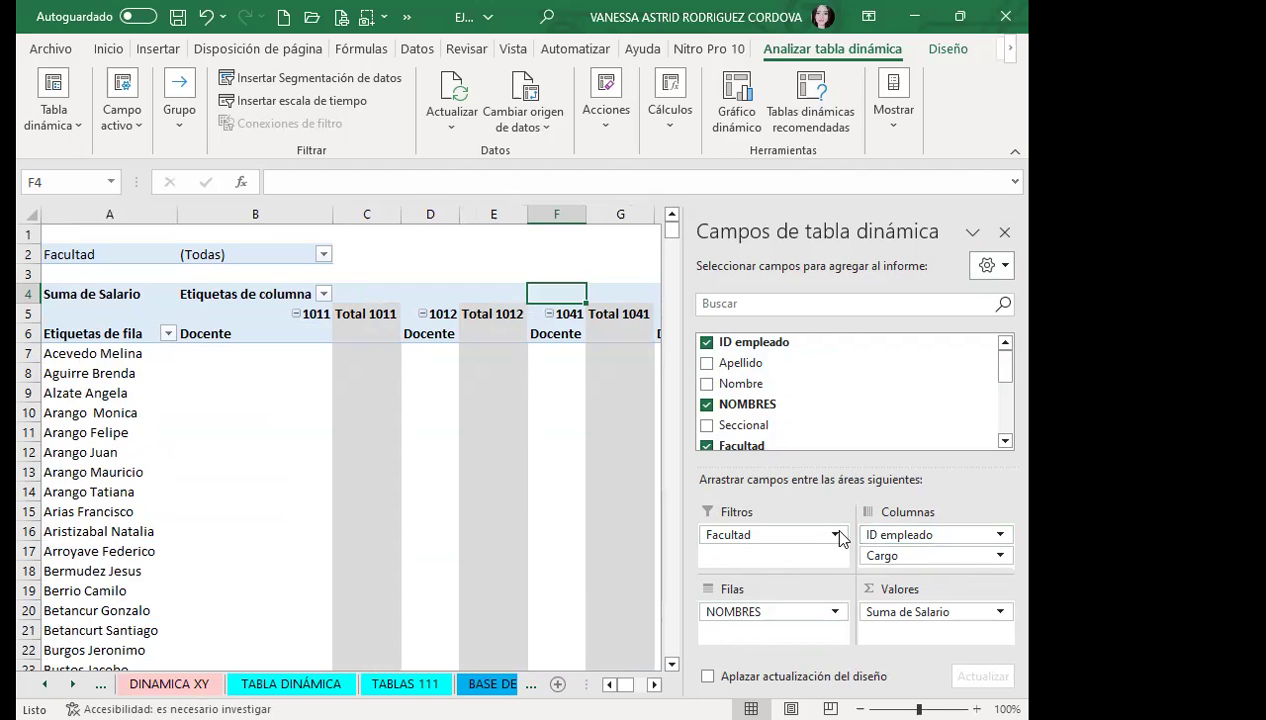
{"action": "left_click_drag", "start_coordinate": [903, 537], "coordinate": [779, 634]}
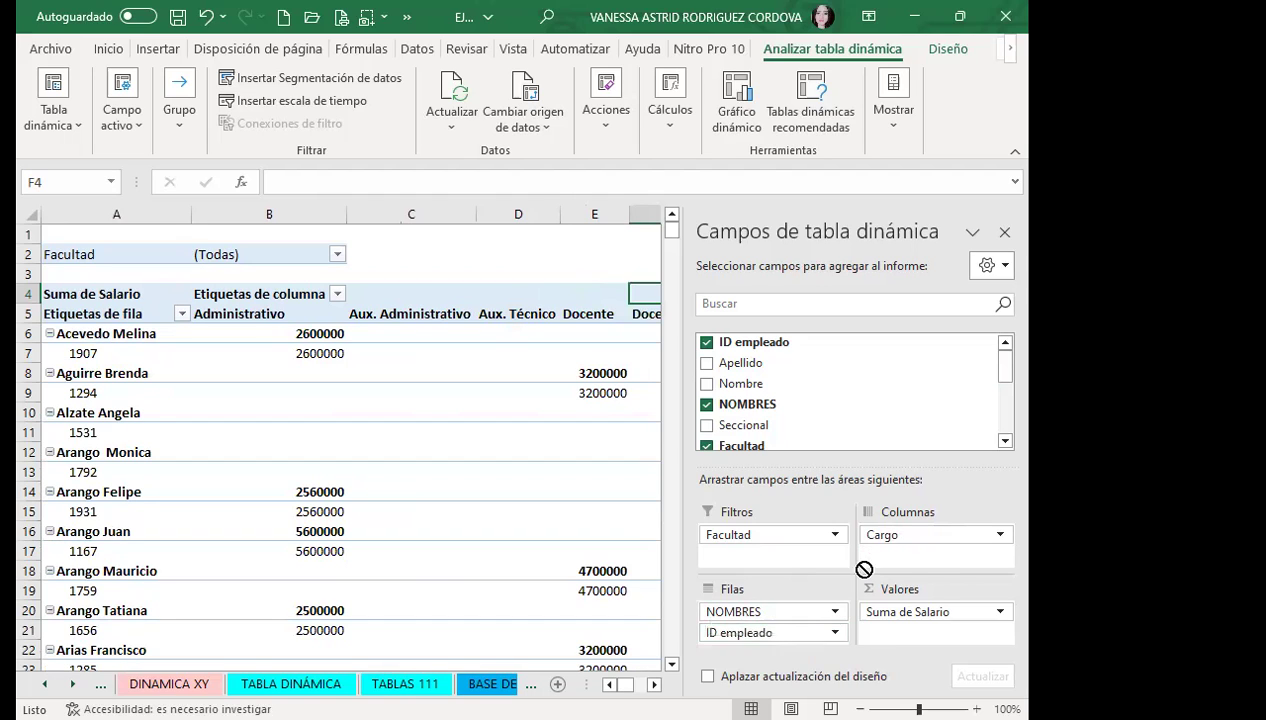
{"action": "mouse_move", "coordinate": [777, 632]}
{"action": "left_mouse_down"}
{"action": "mouse_move", "coordinate": [904, 556]}
{"action": "mouse_move", "coordinate": [884, 558]}
{"action": "left_mouse_up"}
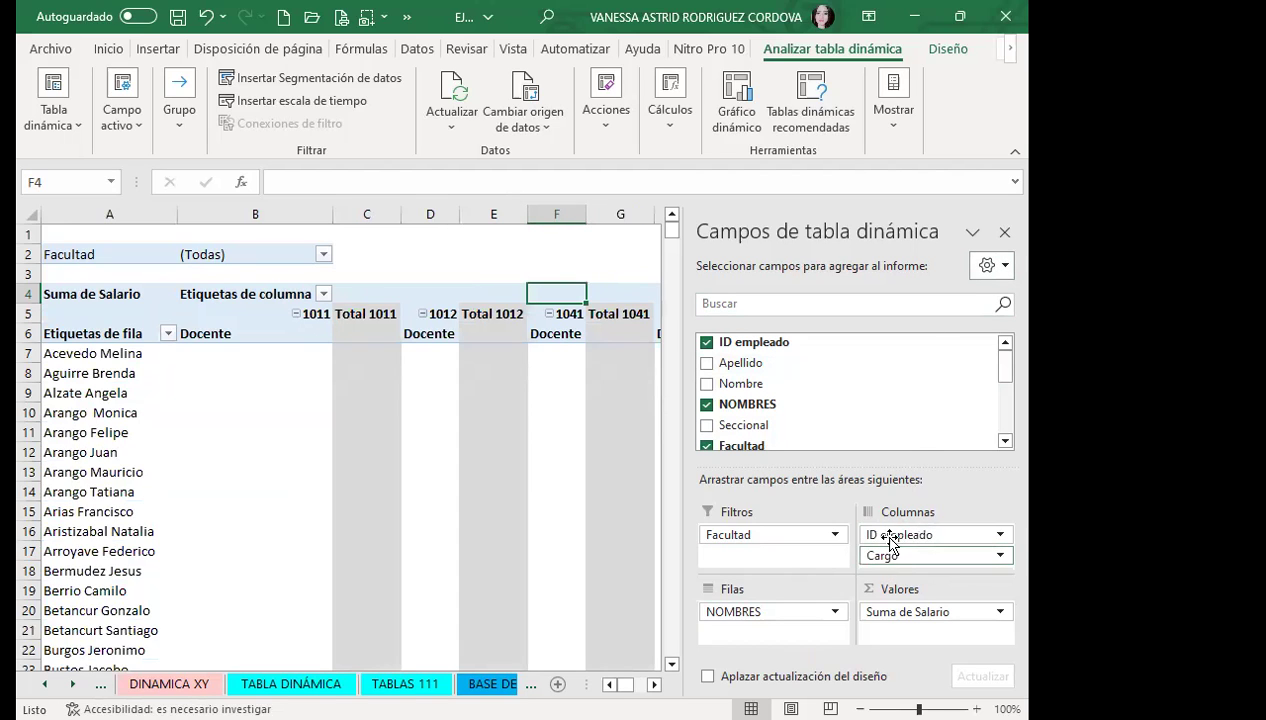
{"action": "left_click", "coordinate": [1002, 234]}
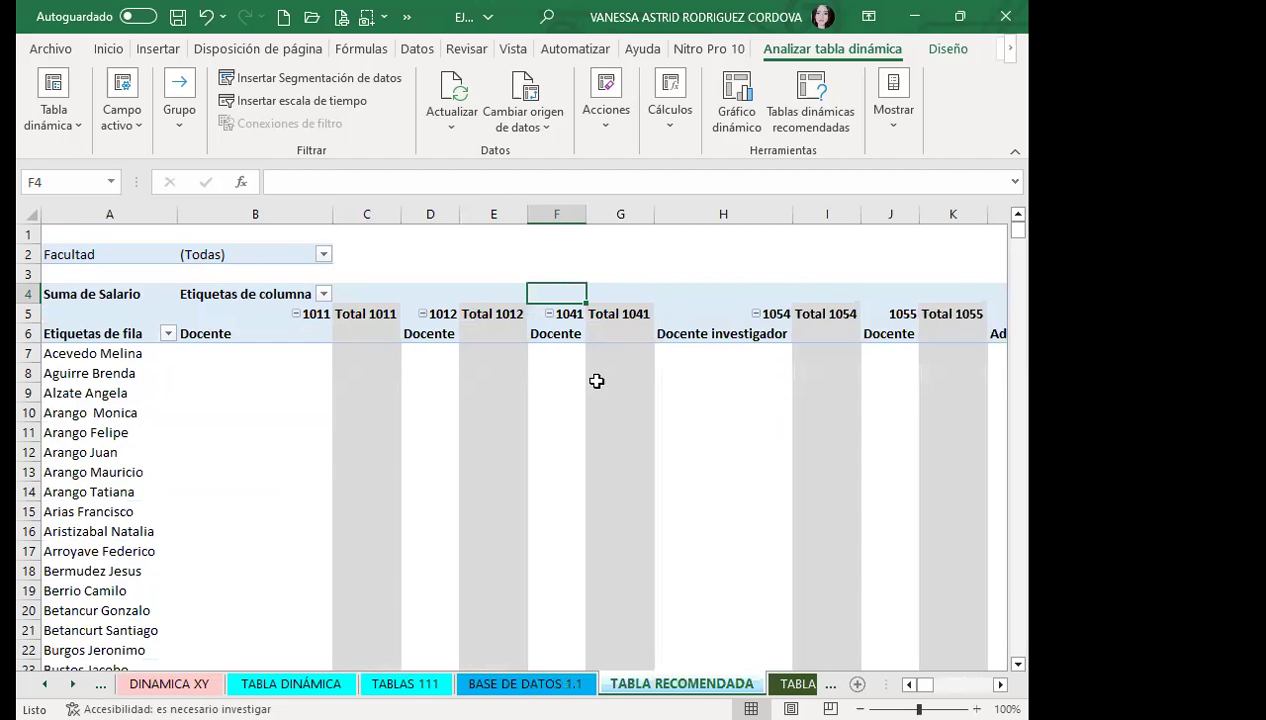
{"action": "scroll", "coordinate": [389, 549], "scroll_direction": "down", "scroll_amount": 3}
{"action": "scroll", "coordinate": [389, 571], "scroll_direction": "down", "scroll_amount": 8}
{"action": "scroll", "coordinate": [389, 571], "scroll_direction": "down", "scroll_amount": 4}
{"action": "scroll", "coordinate": [389, 571], "scroll_direction": "down", "scroll_amount": 6}
{"action": "scroll", "coordinate": [389, 571], "scroll_direction": "down", "scroll_amount": 8}
{"action": "scroll", "coordinate": [389, 571], "scroll_direction": "down", "scroll_amount": 7}
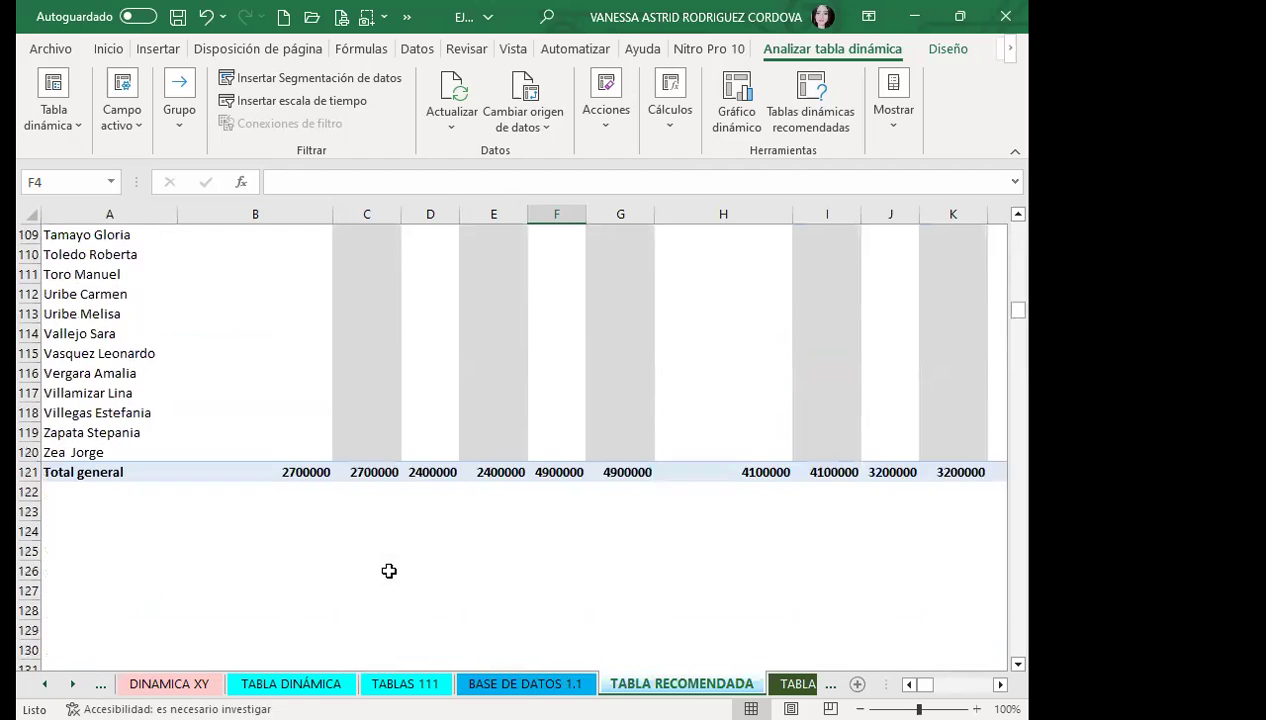
{"action": "scroll", "coordinate": [389, 571], "scroll_direction": "down", "scroll_amount": 2}
{"action": "scroll", "coordinate": [402, 577], "scroll_direction": "up", "scroll_amount": 3}
{"action": "scroll", "coordinate": [402, 577], "scroll_direction": "up", "scroll_amount": 6}
{"action": "scroll", "coordinate": [402, 577], "scroll_direction": "up", "scroll_amount": 3}
{"action": "scroll", "coordinate": [402, 577], "scroll_direction": "up", "scroll_amount": 4}
{"action": "scroll", "coordinate": [402, 577], "scroll_direction": "up", "scroll_amount": 9}
{"action": "scroll", "coordinate": [402, 577], "scroll_direction": "up", "scroll_amount": 3}
{"action": "scroll", "coordinate": [403, 576], "scroll_direction": "up", "scroll_amount": 9}
{"action": "scroll", "coordinate": [404, 575], "scroll_direction": "up", "scroll_amount": 1}
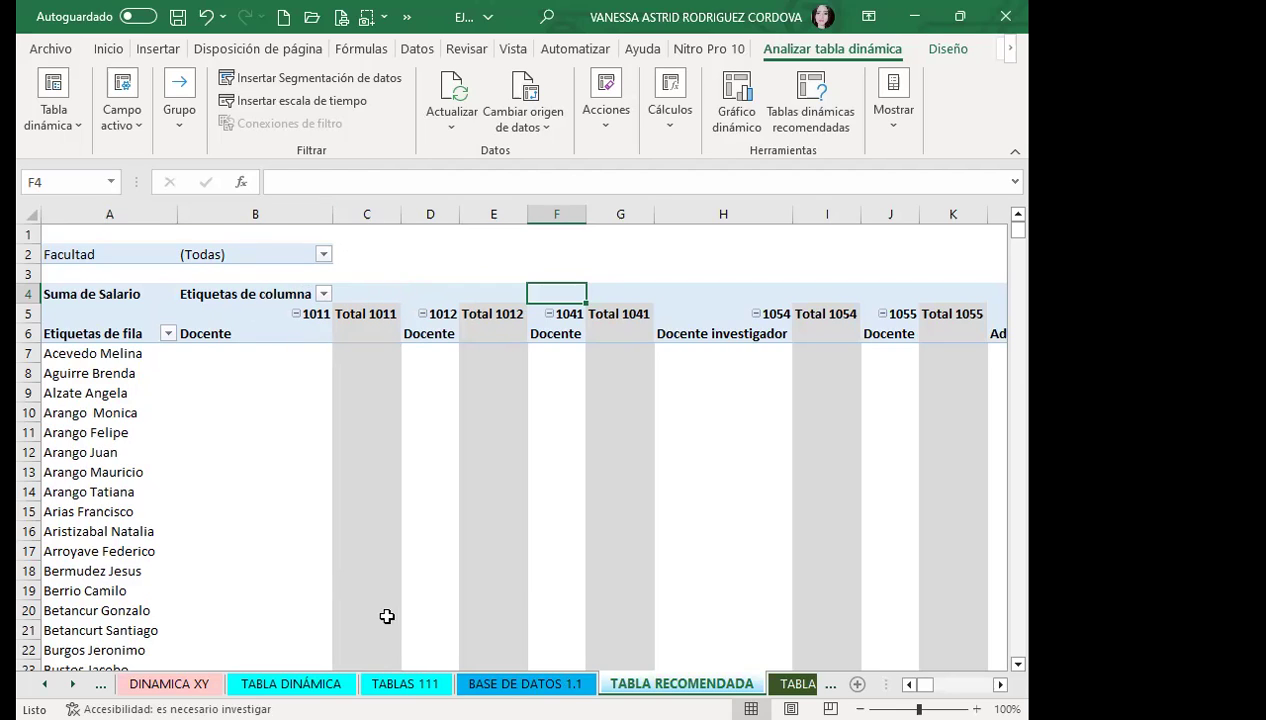
Step: Reopen the field list and move ID empleado from Columnas into Filas below NOMBRES
{"action": "left_click", "coordinate": [898, 135]}
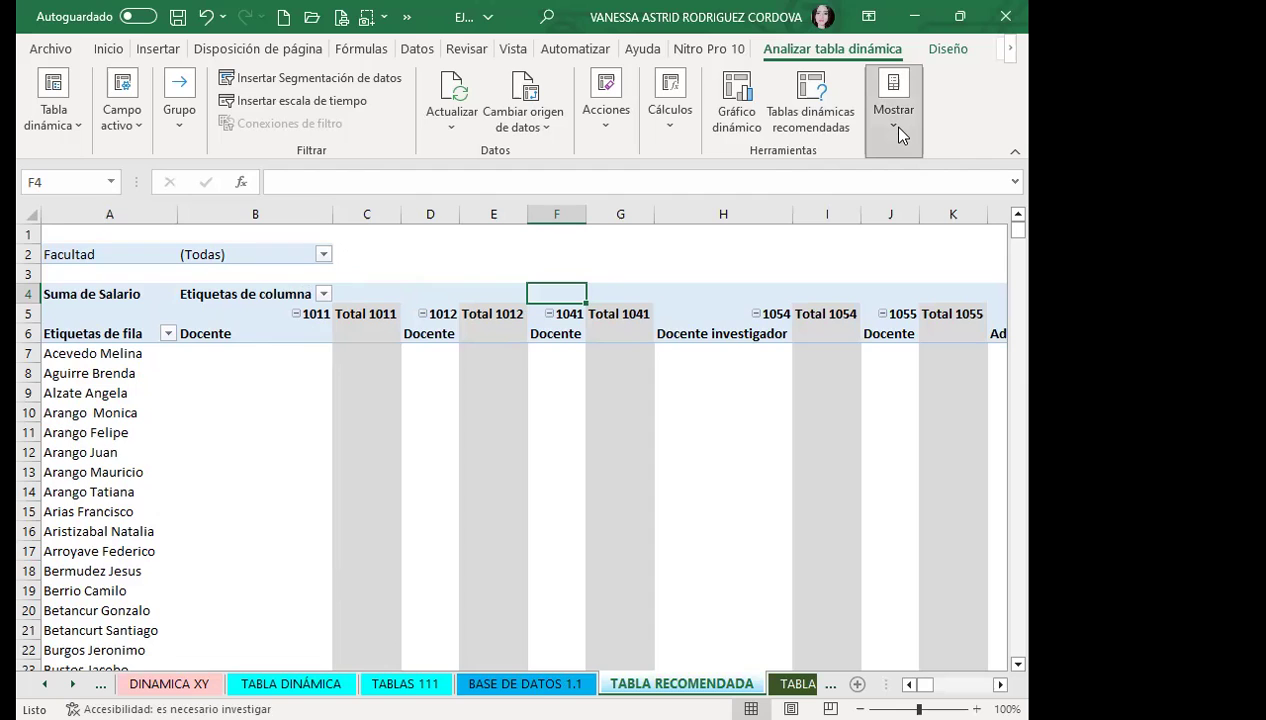
{"action": "left_click", "coordinate": [882, 195]}
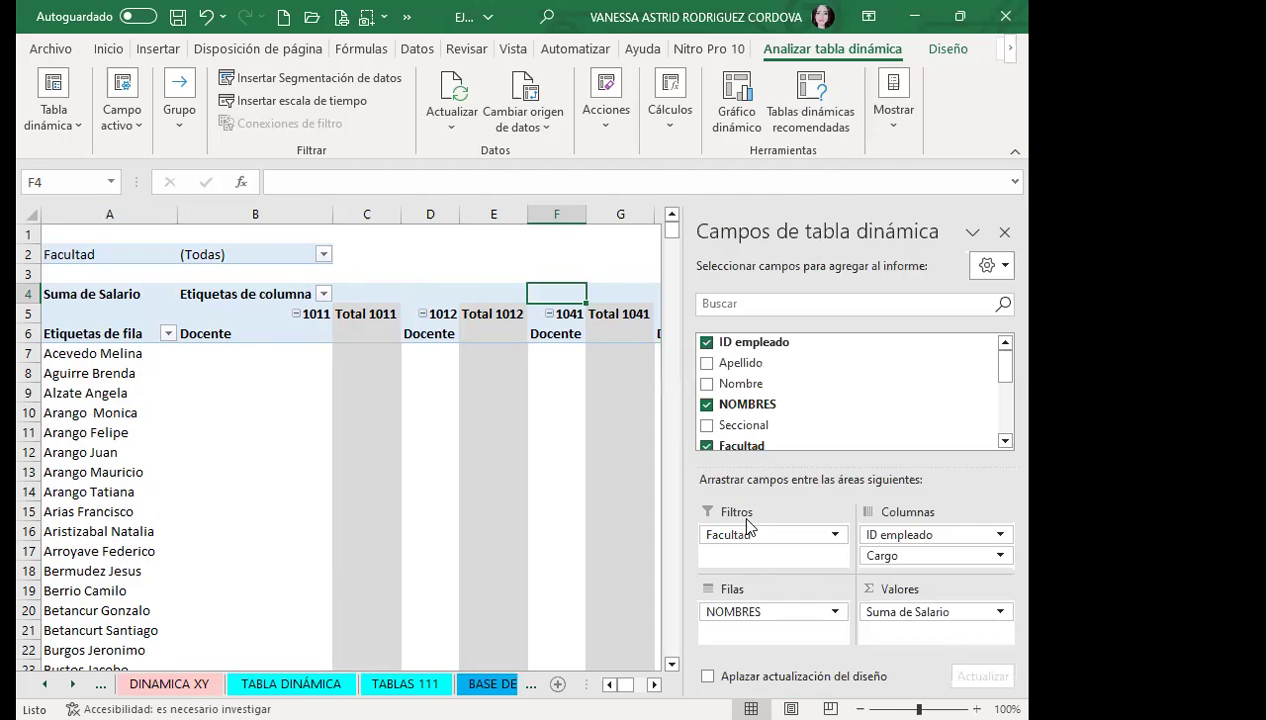
{"action": "mouse_move", "coordinate": [885, 566]}
{"action": "left_mouse_down"}
{"action": "mouse_move", "coordinate": [856, 536]}
{"action": "mouse_move", "coordinate": [789, 615]}
{"action": "left_mouse_up"}
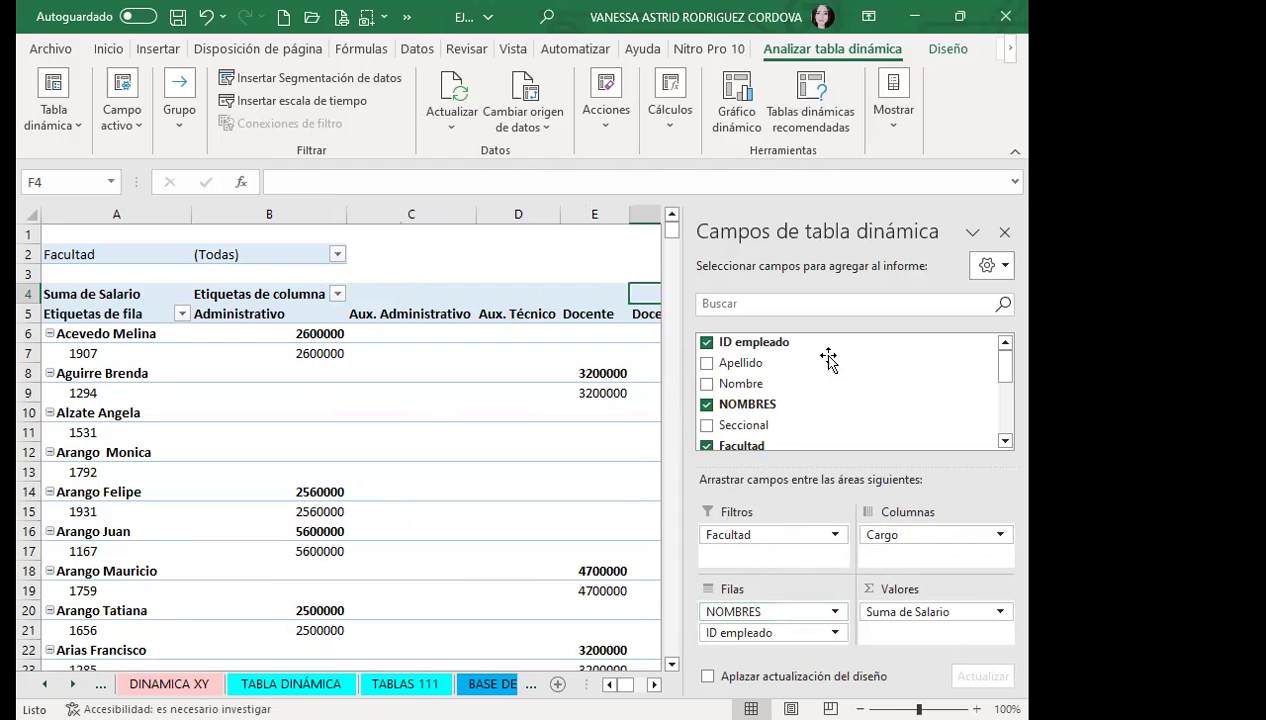
Step: Close the field list and scroll the pivot down to its 338050000 Total general and back
{"action": "left_click", "coordinate": [1004, 231]}
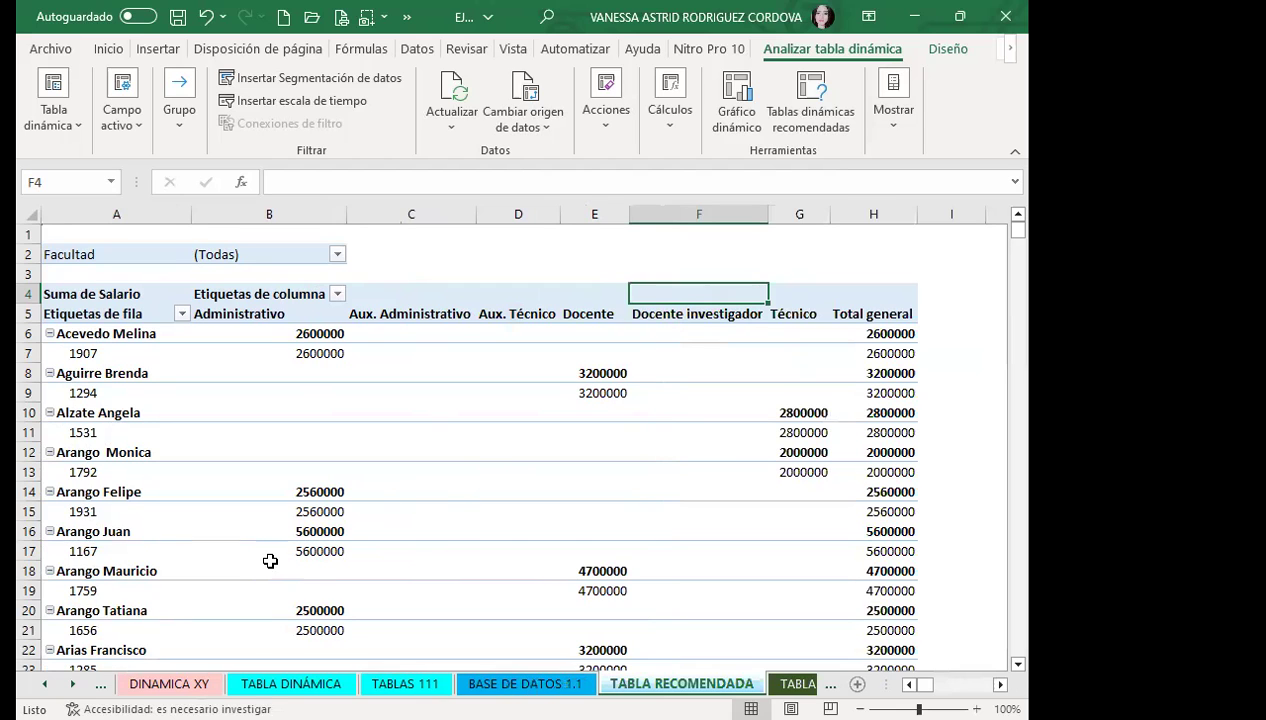
{"action": "scroll", "coordinate": [203, 559], "scroll_direction": "down", "scroll_amount": 1}
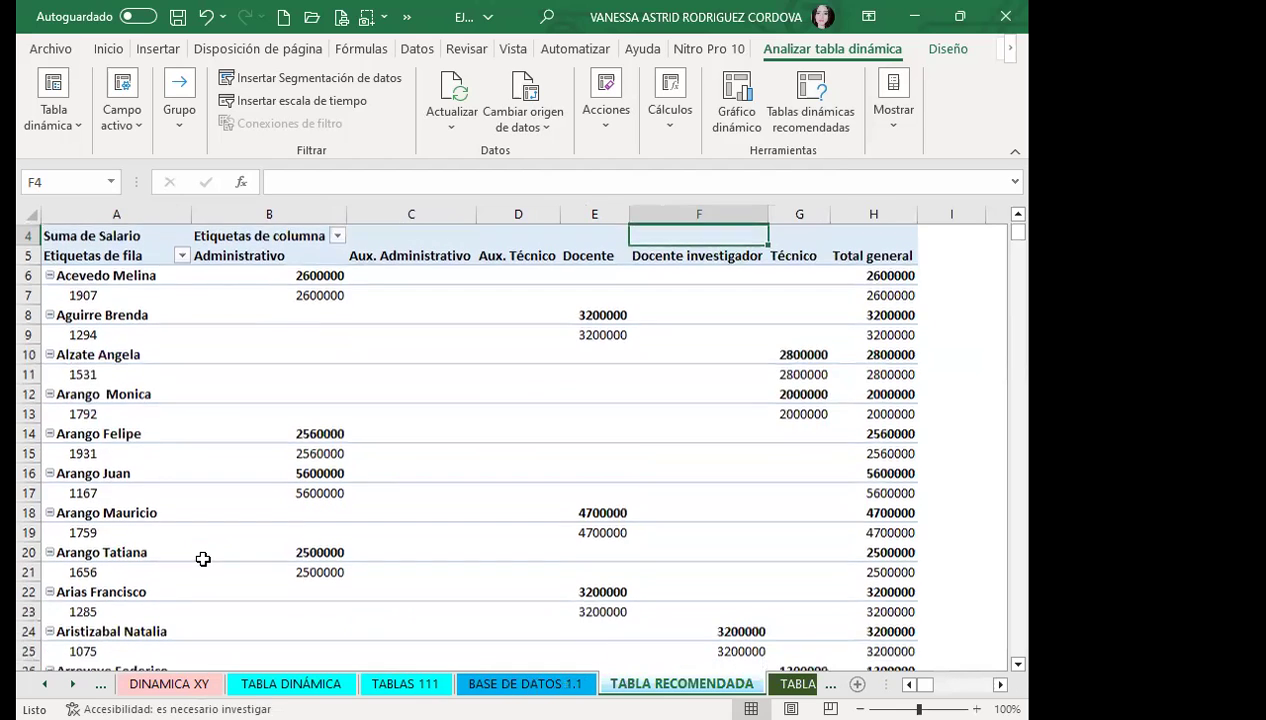
{"action": "scroll", "coordinate": [203, 559], "scroll_direction": "down", "scroll_amount": 2}
{"action": "scroll", "coordinate": [203, 559], "scroll_direction": "down", "scroll_amount": 2}
{"action": "scroll", "coordinate": [203, 559], "scroll_direction": "down", "scroll_amount": 2}
{"action": "scroll", "coordinate": [203, 559], "scroll_direction": "down", "scroll_amount": 5}
{"action": "scroll", "coordinate": [203, 559], "scroll_direction": "down", "scroll_amount": 1}
{"action": "scroll", "coordinate": [203, 559], "scroll_direction": "down", "scroll_amount": 4}
{"action": "scroll", "coordinate": [203, 559], "scroll_direction": "down", "scroll_amount": 3}
{"action": "scroll", "coordinate": [203, 559], "scroll_direction": "down", "scroll_amount": 2}
{"action": "scroll", "coordinate": [203, 559], "scroll_direction": "down", "scroll_amount": 4}
{"action": "scroll", "coordinate": [203, 559], "scroll_direction": "down", "scroll_amount": 6}
{"action": "scroll", "coordinate": [203, 559], "scroll_direction": "down", "scroll_amount": 3}
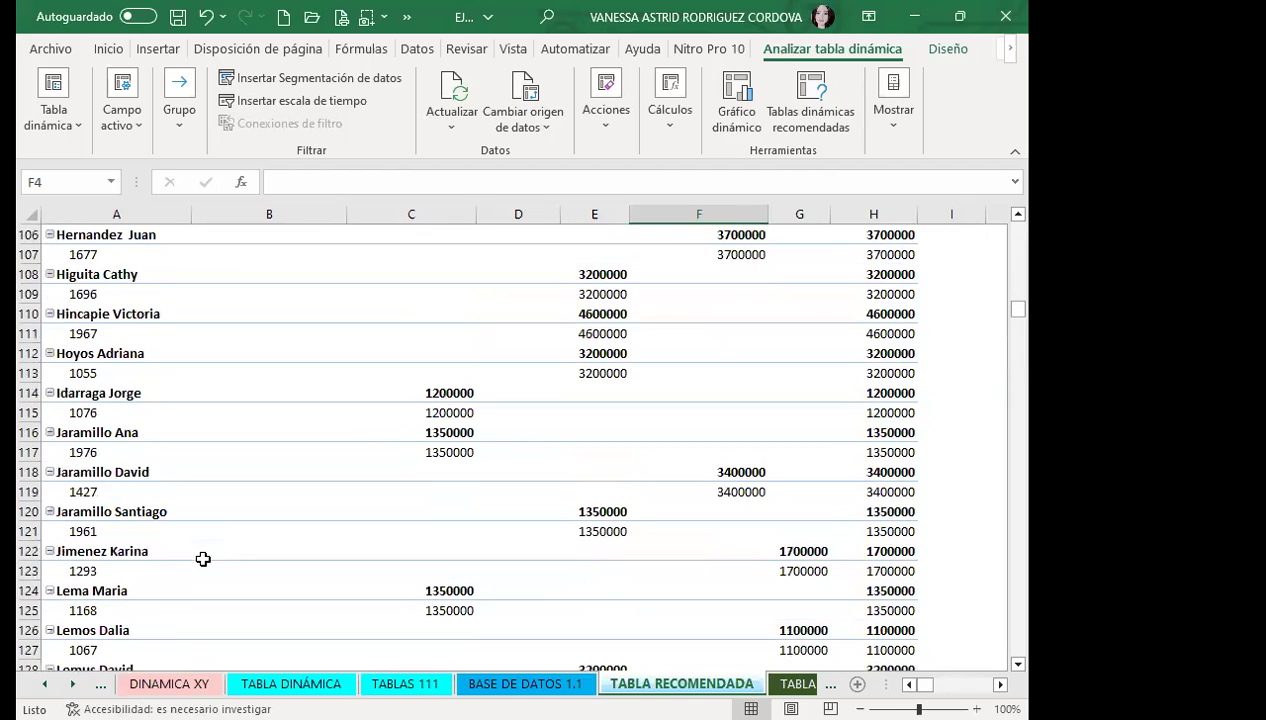
{"action": "scroll", "coordinate": [203, 559], "scroll_direction": "down", "scroll_amount": 3}
{"action": "scroll", "coordinate": [203, 559], "scroll_direction": "down", "scroll_amount": 5}
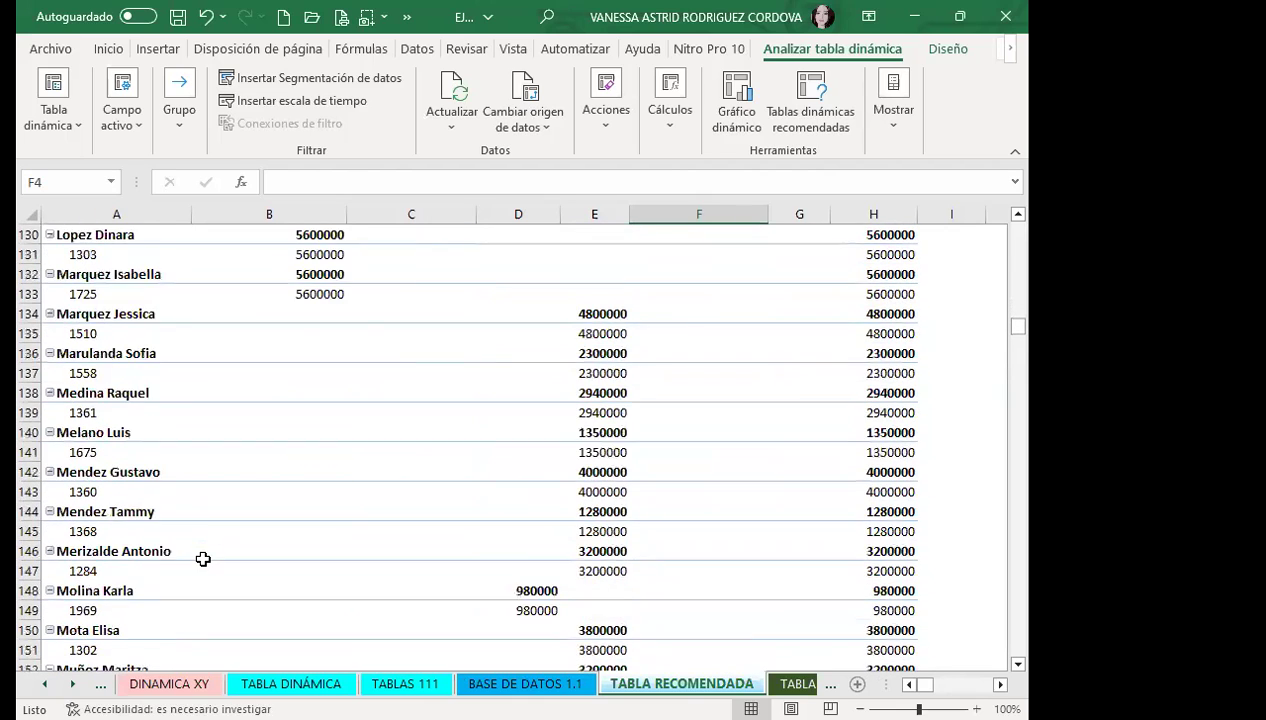
{"action": "scroll", "coordinate": [203, 559], "scroll_direction": "down", "scroll_amount": 3}
{"action": "scroll", "coordinate": [203, 559], "scroll_direction": "down", "scroll_amount": 4}
{"action": "scroll", "coordinate": [203, 559], "scroll_direction": "down", "scroll_amount": 8}
{"action": "scroll", "coordinate": [203, 559], "scroll_direction": "down", "scroll_amount": 5}
{"action": "scroll", "coordinate": [203, 559], "scroll_direction": "down", "scroll_amount": 4}
{"action": "scroll", "coordinate": [201, 561], "scroll_direction": "down", "scroll_amount": 4}
{"action": "scroll", "coordinate": [201, 561], "scroll_direction": "down", "scroll_amount": 7}
{"action": "scroll", "coordinate": [201, 561], "scroll_direction": "up", "scroll_amount": 4}
{"action": "scroll", "coordinate": [212, 565], "scroll_direction": "up", "scroll_amount": 3}
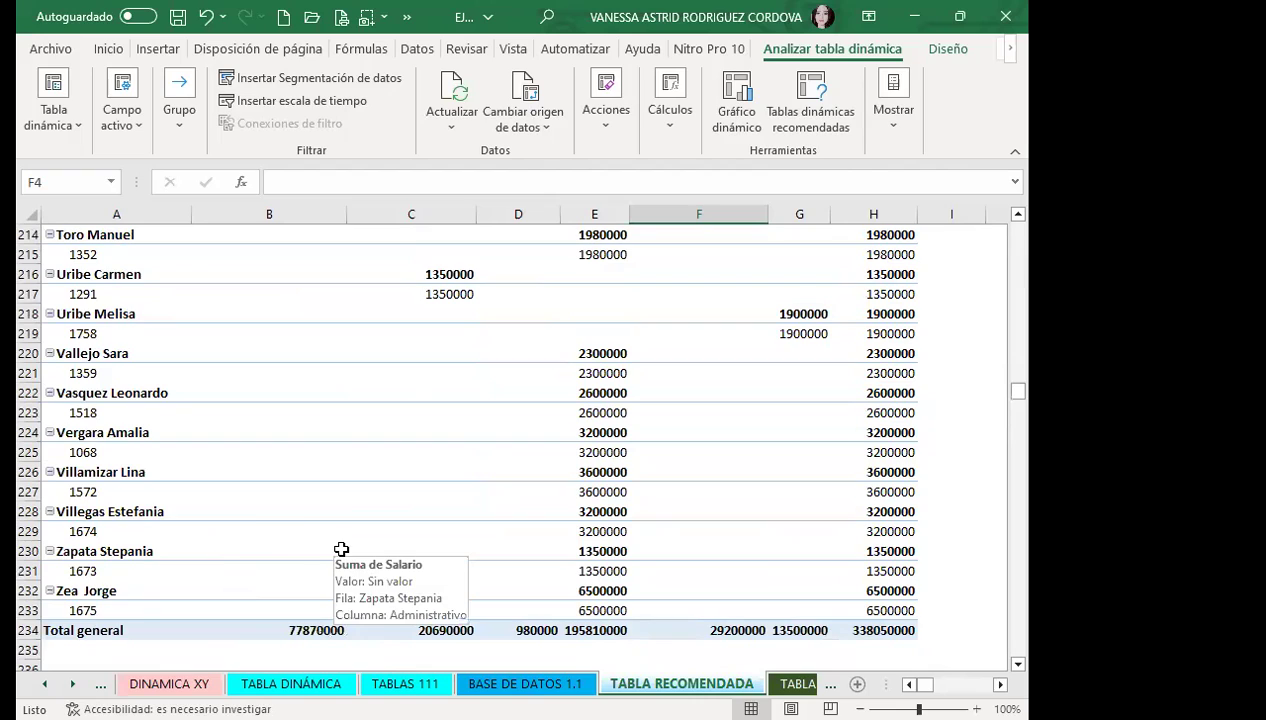
{"action": "scroll", "coordinate": [268, 529], "scroll_direction": "up", "scroll_amount": 6}
{"action": "scroll", "coordinate": [268, 529], "scroll_direction": "up", "scroll_amount": 9}
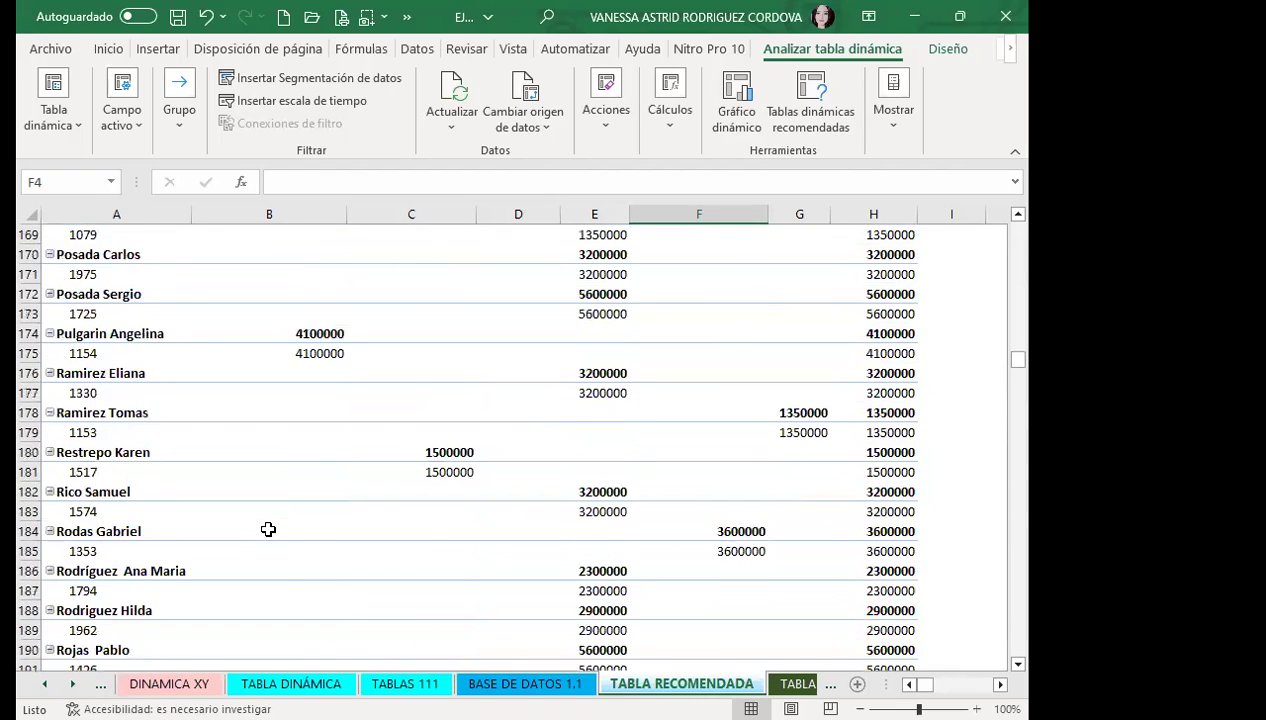
{"action": "scroll", "coordinate": [268, 529], "scroll_direction": "up", "scroll_amount": 4}
{"action": "scroll", "coordinate": [268, 529], "scroll_direction": "up", "scroll_amount": 8}
{"action": "scroll", "coordinate": [280, 538], "scroll_direction": "up", "scroll_amount": 5}
{"action": "scroll", "coordinate": [300, 548], "scroll_direction": "up", "scroll_amount": 6}
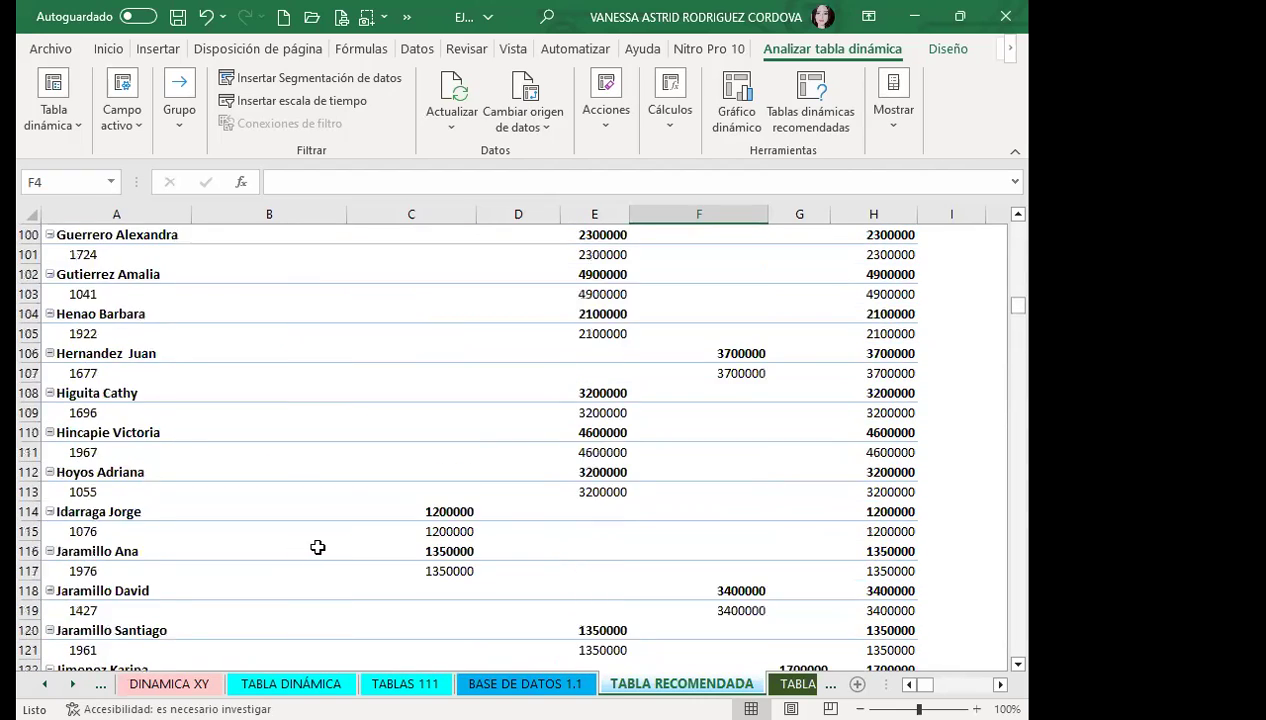
{"action": "scroll", "coordinate": [319, 548], "scroll_direction": "up", "scroll_amount": 7}
{"action": "scroll", "coordinate": [319, 548], "scroll_direction": "up", "scroll_amount": 4}
{"action": "scroll", "coordinate": [330, 550], "scroll_direction": "up", "scroll_amount": 8}
{"action": "scroll", "coordinate": [424, 575], "scroll_direction": "up", "scroll_amount": 8}
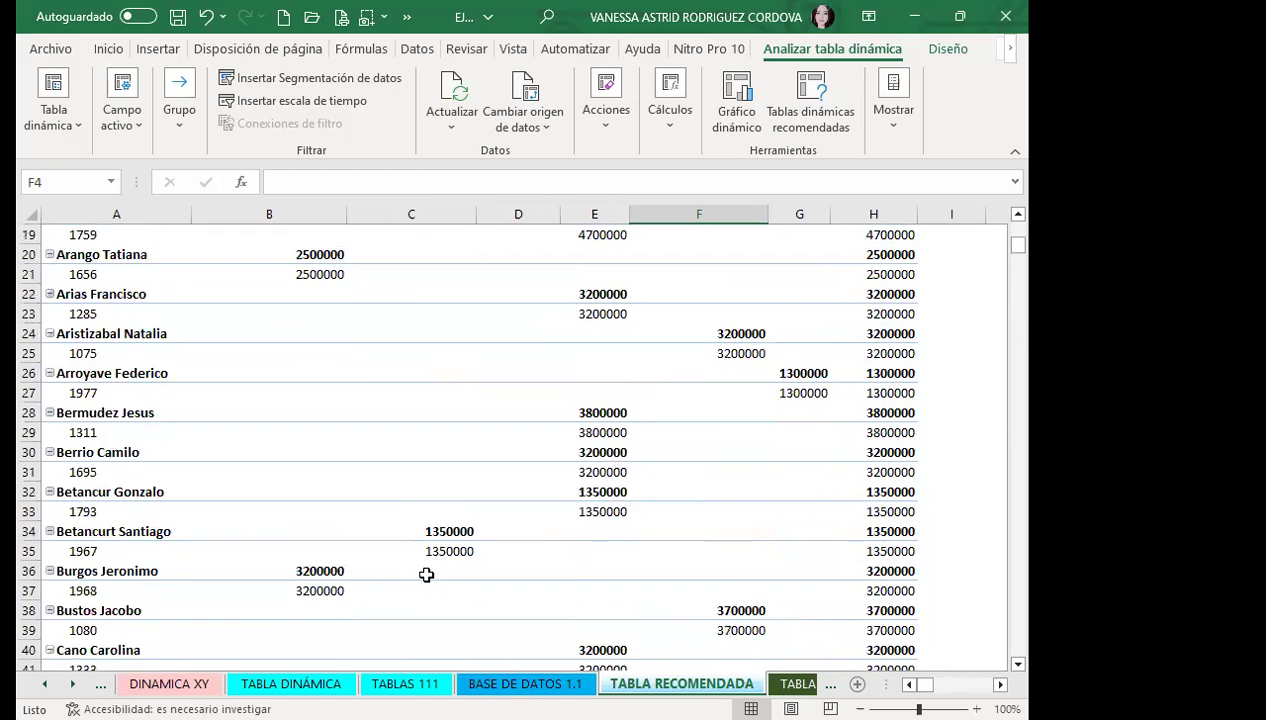
{"action": "scroll", "coordinate": [426, 575], "scroll_direction": "up", "scroll_amount": 6}
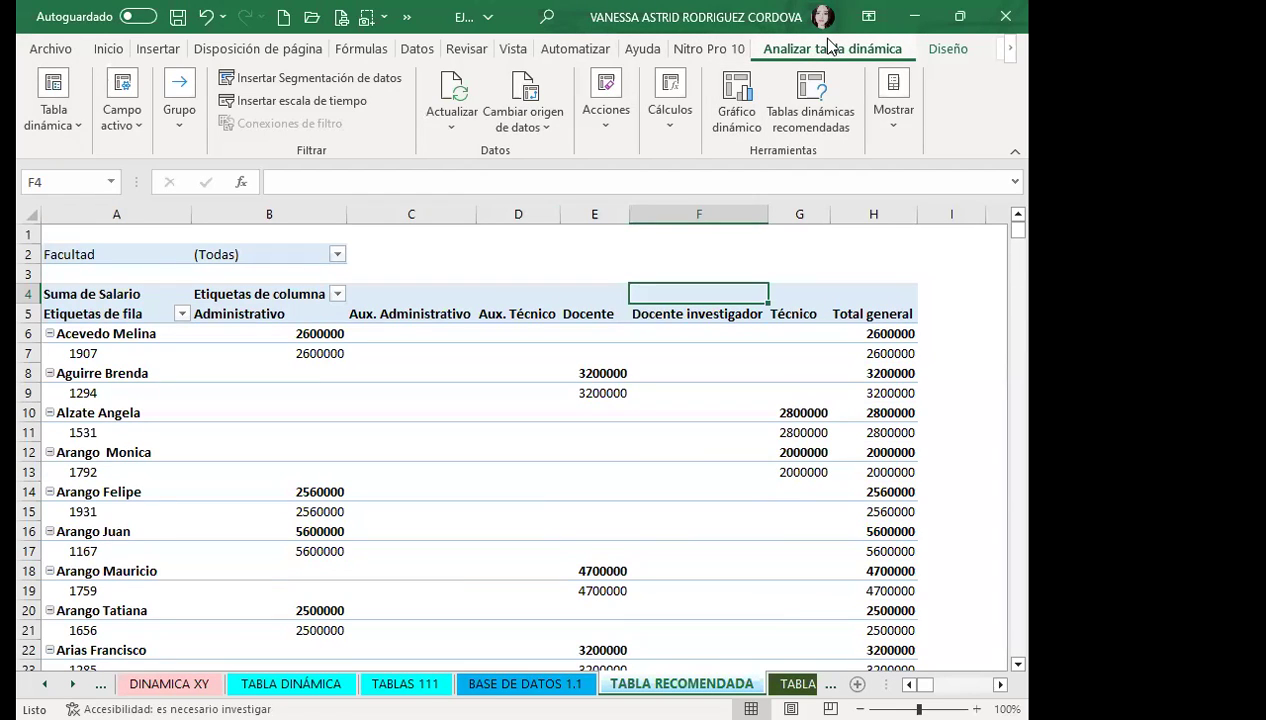
Step: Apply the dark gold PivotTable style from the Oscuro group on the Diseño tab
{"action": "left_click", "coordinate": [963, 56]}
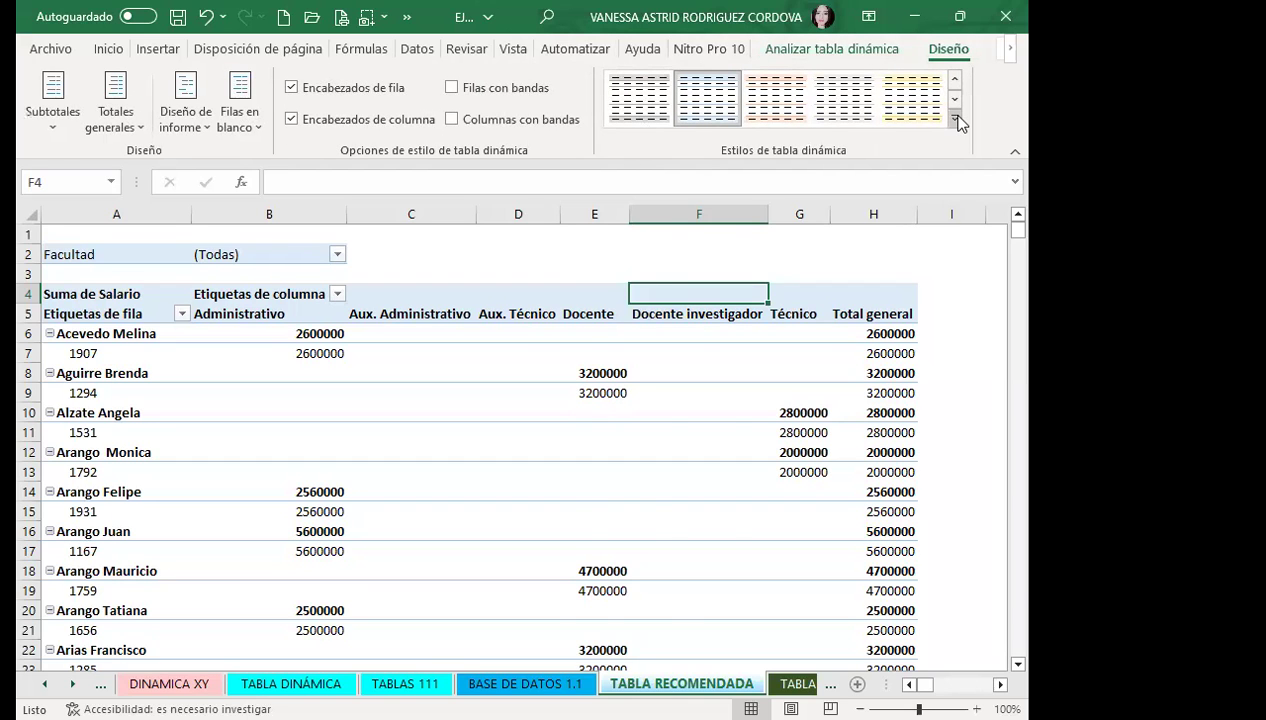
{"action": "left_click", "coordinate": [955, 119]}
{"action": "scroll", "coordinate": [930, 520], "scroll_direction": "down", "scroll_amount": 3}
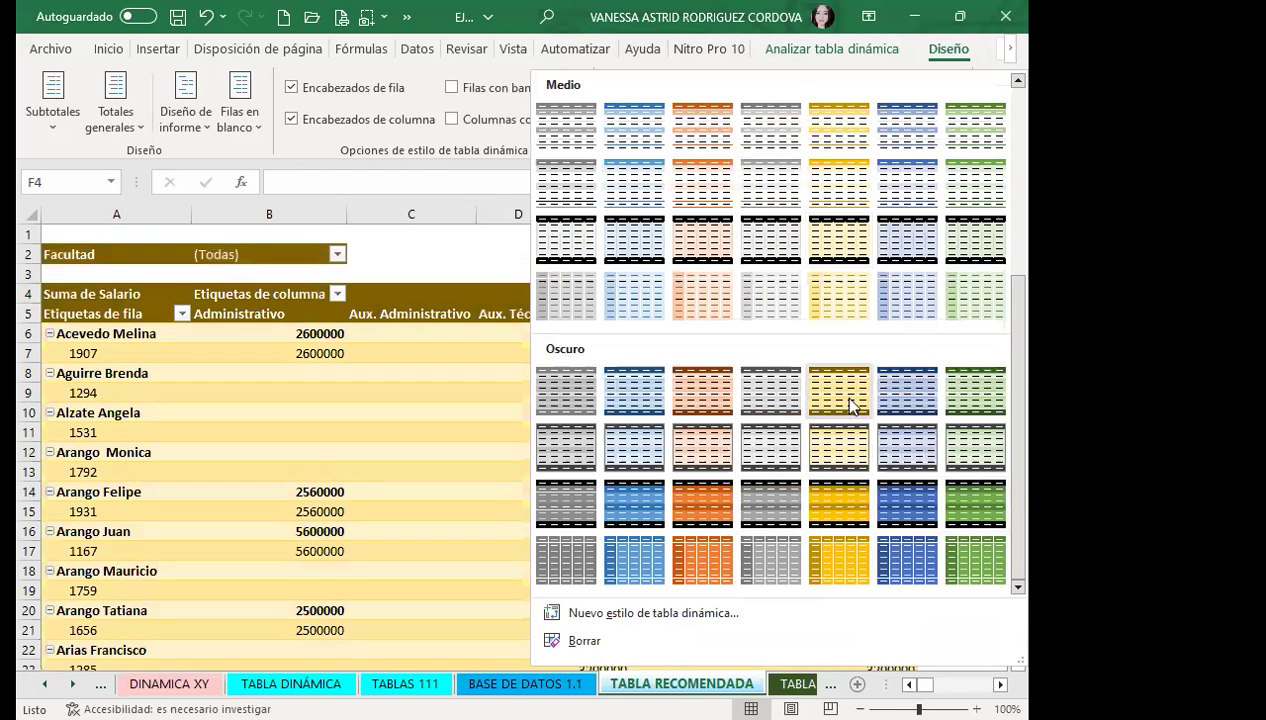
{"action": "left_click", "coordinate": [848, 404]}
{"action": "scroll", "coordinate": [405, 450], "scroll_direction": "down", "scroll_amount": 6}
{"action": "scroll", "coordinate": [414, 468], "scroll_direction": "down", "scroll_amount": 6}
{"action": "scroll", "coordinate": [414, 468], "scroll_direction": "down", "scroll_amount": 13}
{"action": "scroll", "coordinate": [414, 468], "scroll_direction": "down", "scroll_amount": 11}
{"action": "scroll", "coordinate": [414, 468], "scroll_direction": "down", "scroll_amount": 14}
{"action": "scroll", "coordinate": [414, 468], "scroll_direction": "down", "scroll_amount": 8}
{"action": "scroll", "coordinate": [414, 468], "scroll_direction": "up", "scroll_amount": 1}
{"action": "scroll", "coordinate": [414, 468], "scroll_direction": "up", "scroll_amount": 10}
{"action": "scroll", "coordinate": [418, 455], "scroll_direction": "up", "scroll_amount": 11}
{"action": "scroll", "coordinate": [418, 435], "scroll_direction": "up", "scroll_amount": 12}
{"action": "scroll", "coordinate": [418, 438], "scroll_direction": "up", "scroll_amount": 11}
{"action": "scroll", "coordinate": [425, 410], "scroll_direction": "up", "scroll_amount": 10}
{"action": "scroll", "coordinate": [415, 407], "scroll_direction": "up", "scroll_amount": 3}
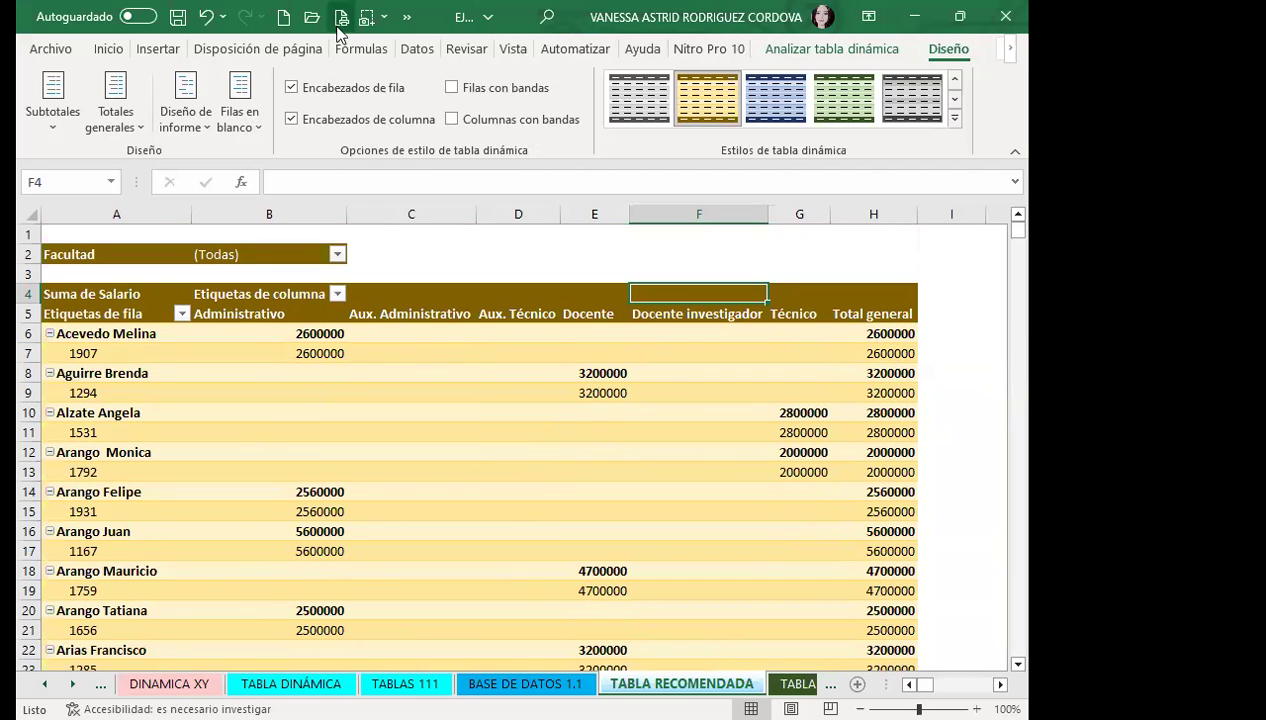
{"action": "left_click", "coordinate": [819, 50]}
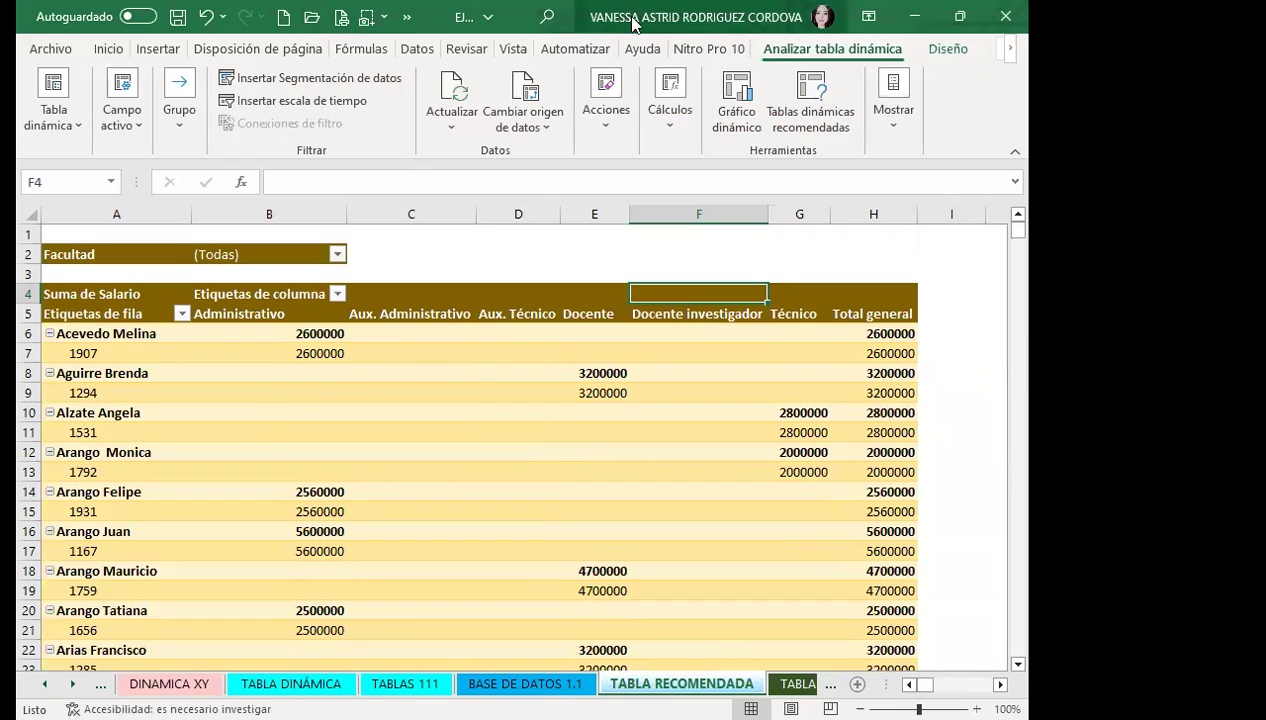
Step: Insert slicers for the ID empleado, NOMBRES and Cargo fields
{"action": "left_click", "coordinate": [304, 80]}
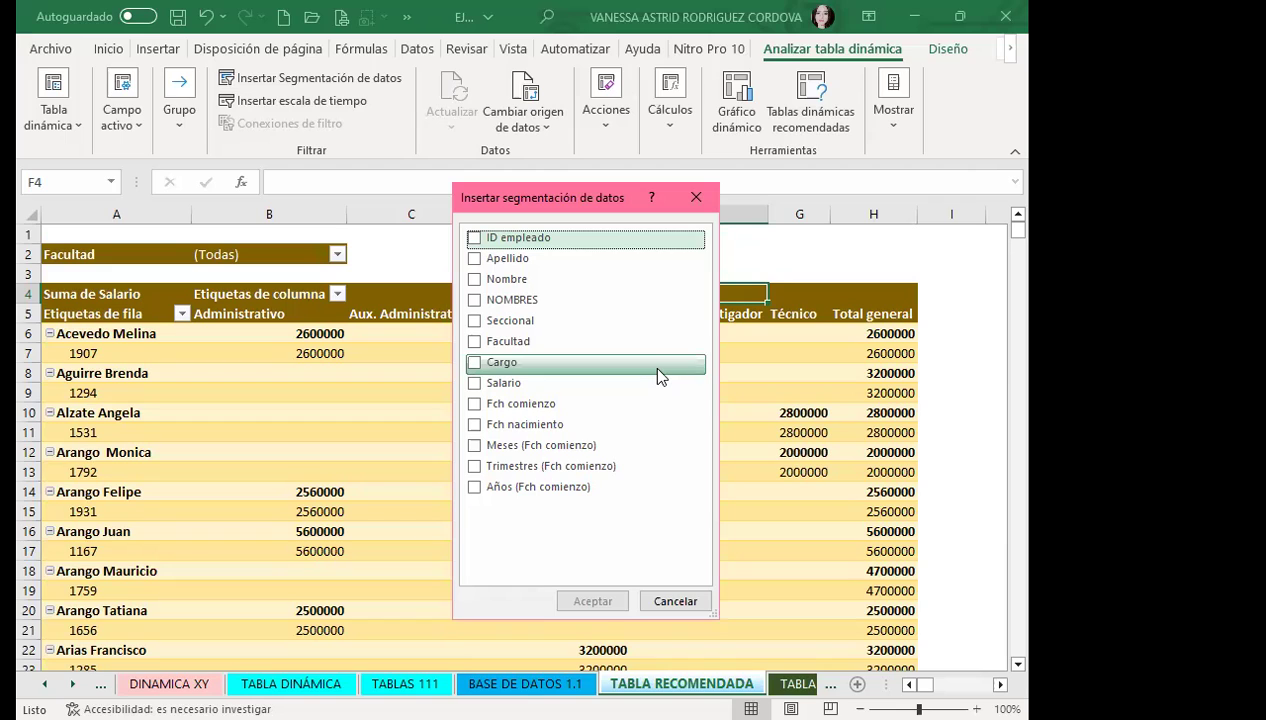
{"action": "left_click", "coordinate": [475, 302]}
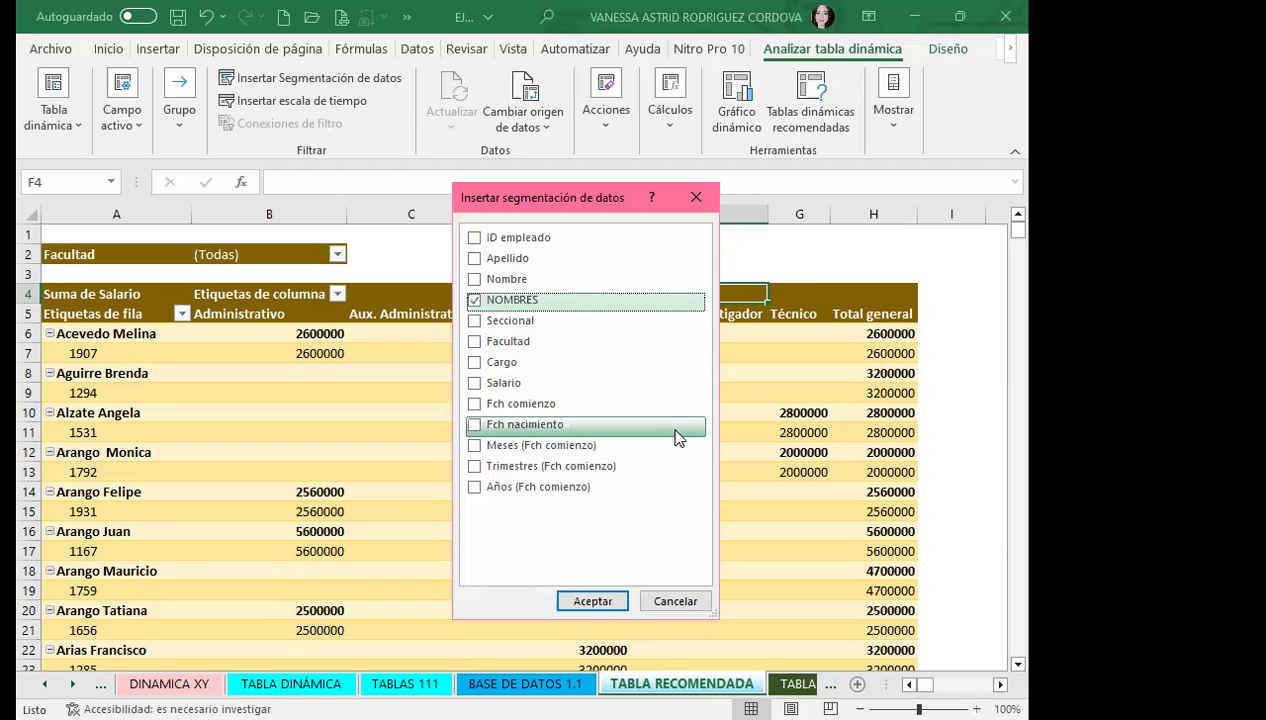
{"action": "left_click", "coordinate": [474, 372]}
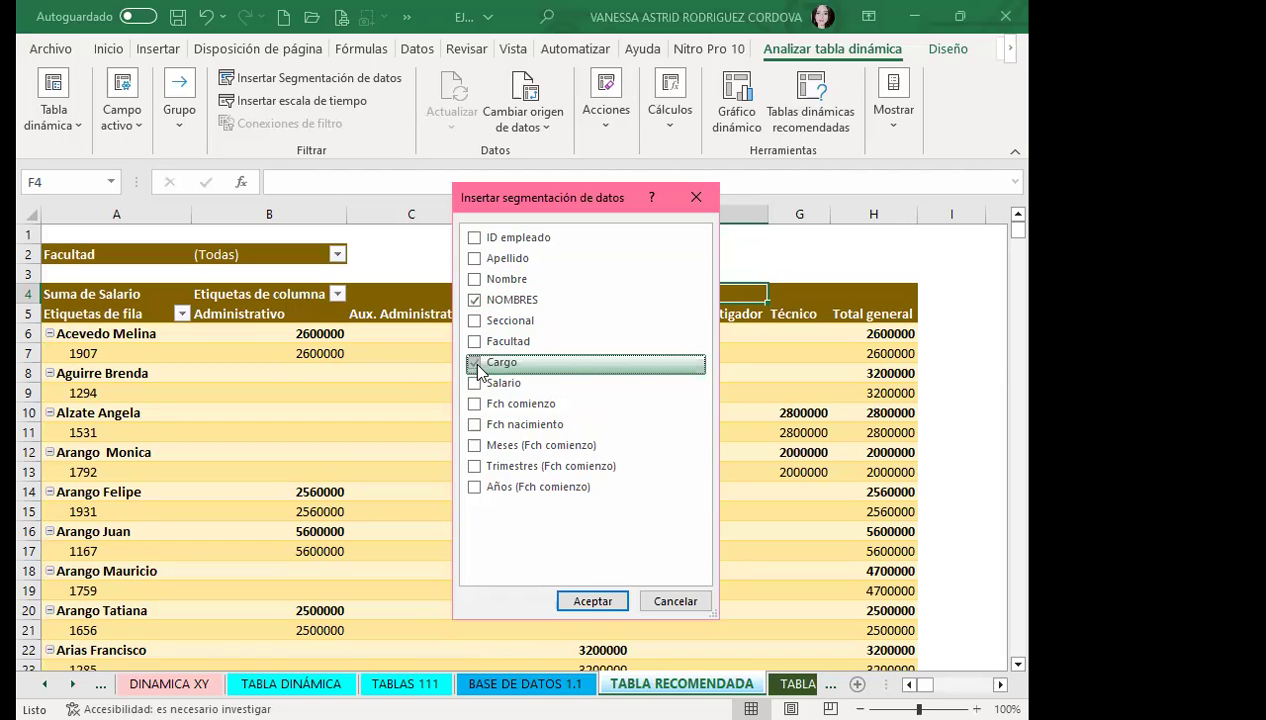
{"action": "left_click", "coordinate": [476, 364]}
{"action": "left_click", "coordinate": [476, 240]}
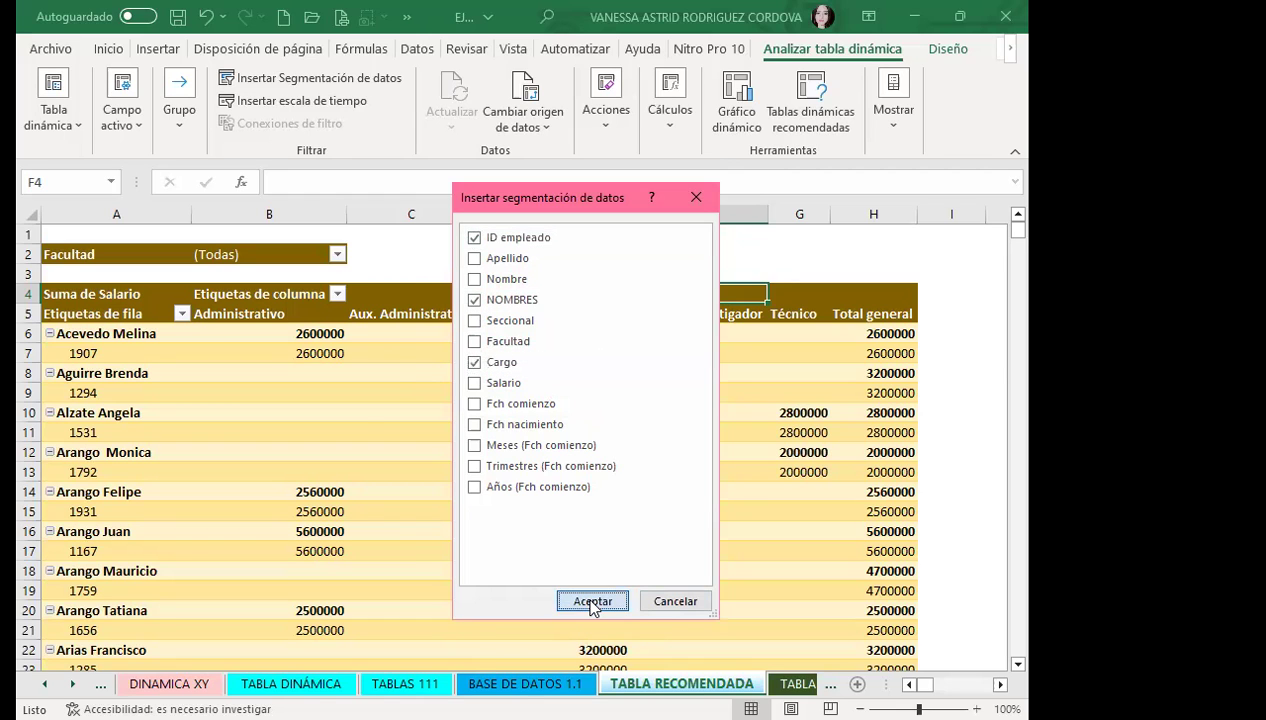
{"action": "left_click", "coordinate": [593, 602]}
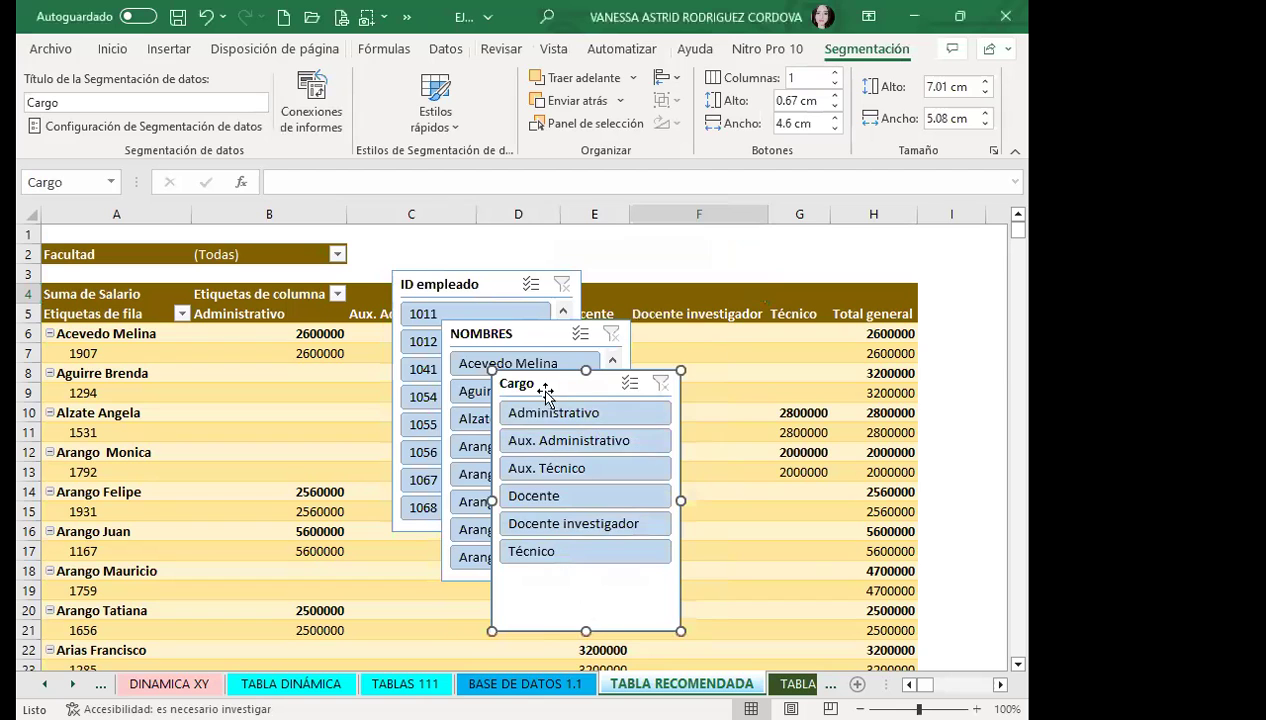
Step: Drag the Cargo, NOMBRES and ID empleado slicers off the pivot table to its right
{"action": "left_click_drag", "start_coordinate": [545, 385], "coordinate": [678, 412]}
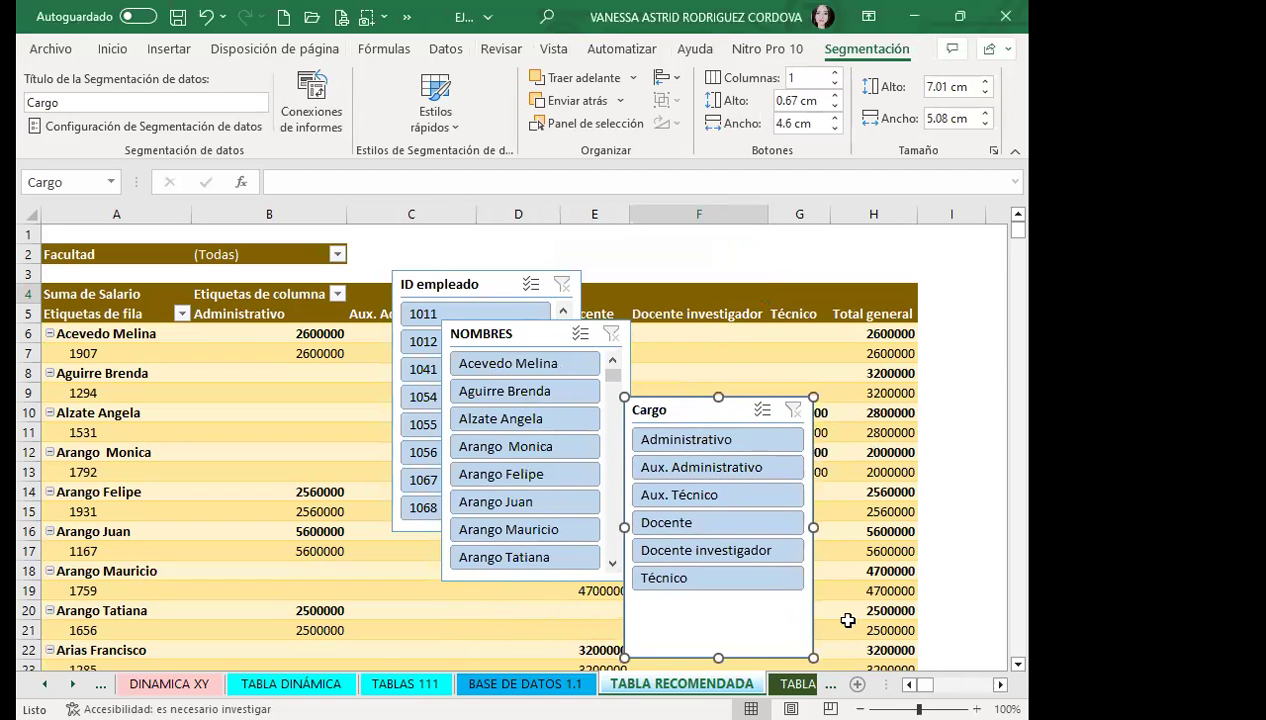
{"action": "left_click", "coordinate": [990, 470]}
{"action": "scroll", "coordinate": [935, 492], "scroll_direction": "down", "scroll_amount": 3, "text": "ctrl"}
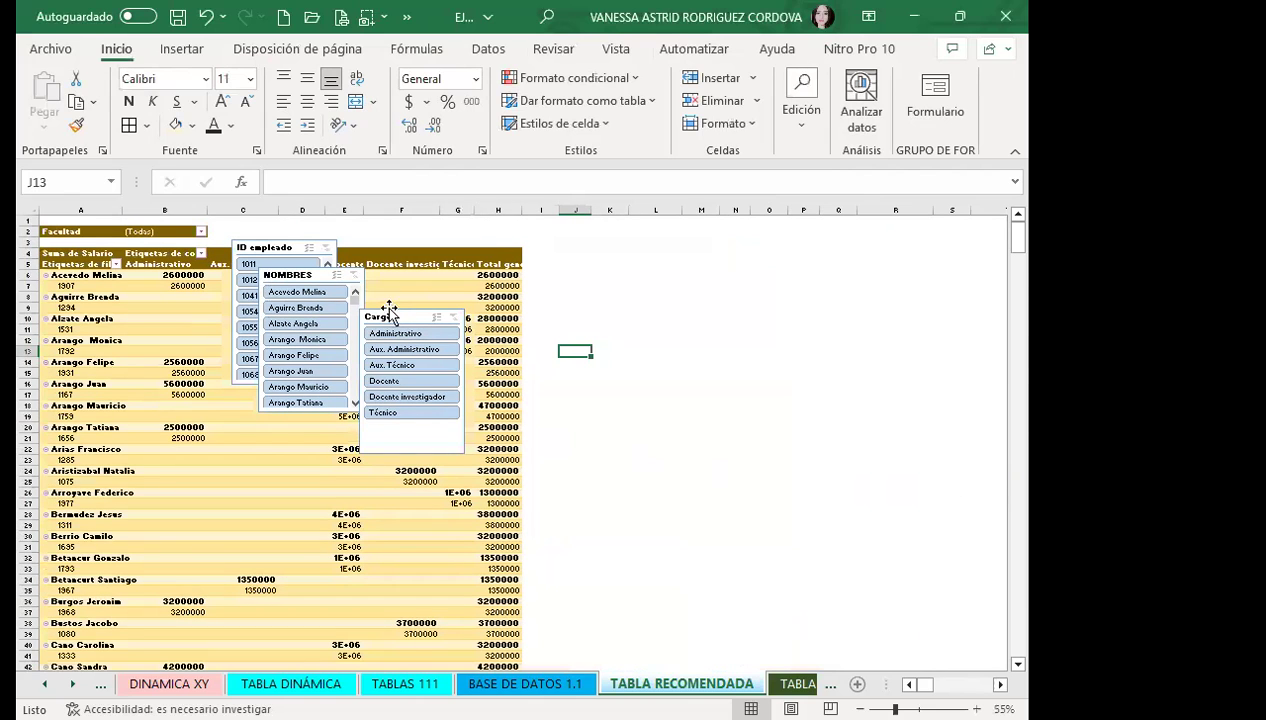
{"action": "left_click_drag", "start_coordinate": [395, 316], "coordinate": [678, 300]}
{"action": "mouse_move", "coordinate": [303, 274]}
{"action": "left_mouse_down"}
{"action": "mouse_move", "coordinate": [753, 292]}
{"action": "mouse_move", "coordinate": [742, 300]}
{"action": "left_mouse_up"}
{"action": "left_click_drag", "start_coordinate": [284, 253], "coordinate": [639, 301]}
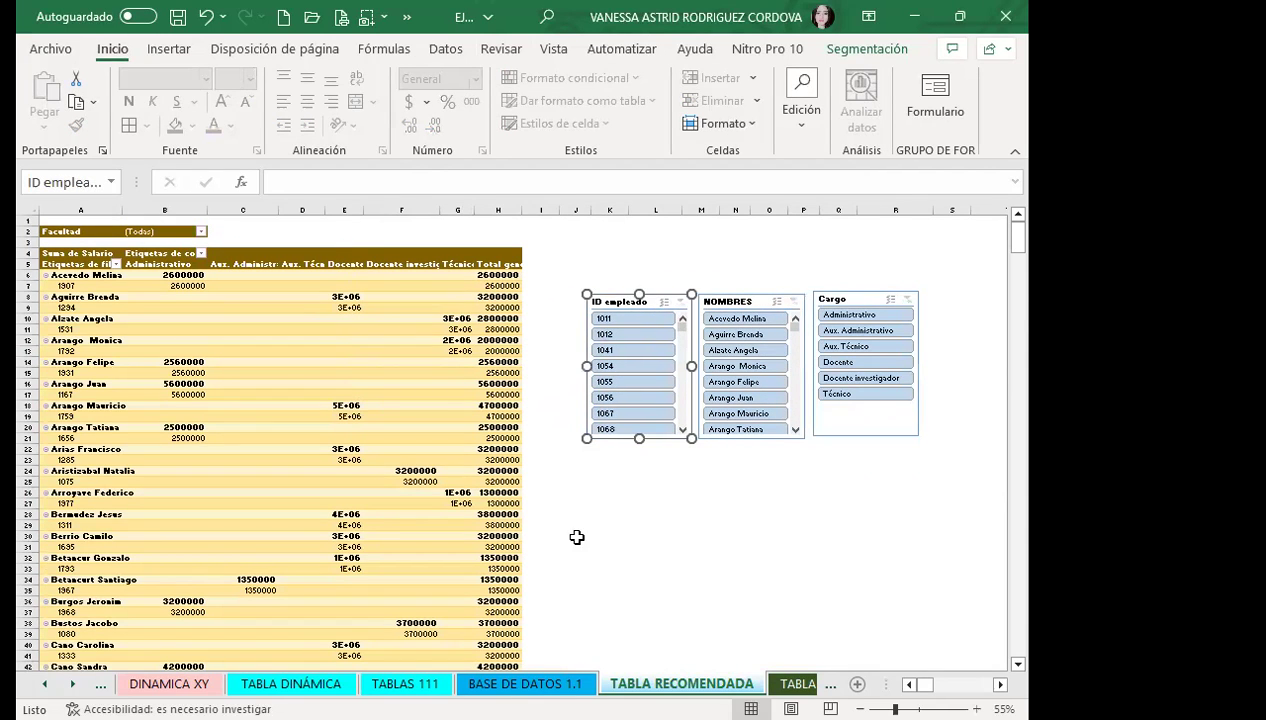
{"action": "left_click", "coordinate": [758, 529]}
{"action": "scroll", "coordinate": [789, 509], "scroll_direction": "up", "scroll_amount": 1, "text": "ctrl"}
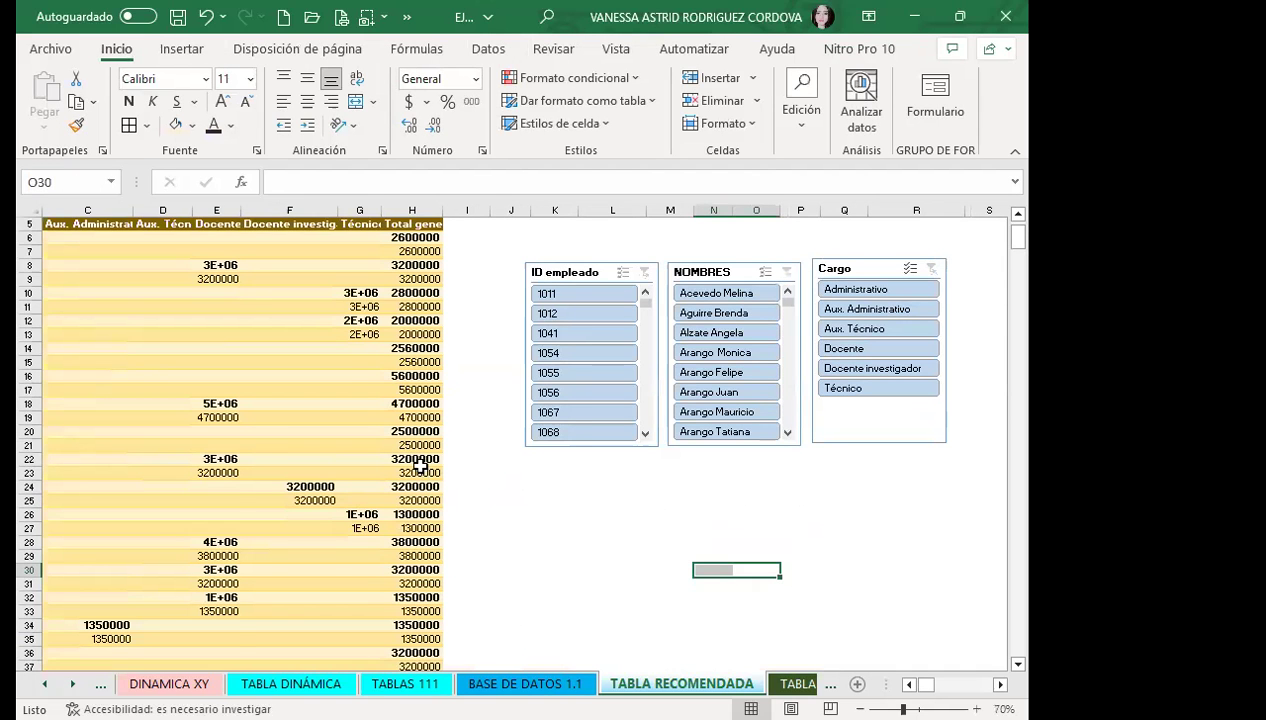
{"action": "scroll", "coordinate": [380, 458], "scroll_direction": "up", "scroll_amount": 2}
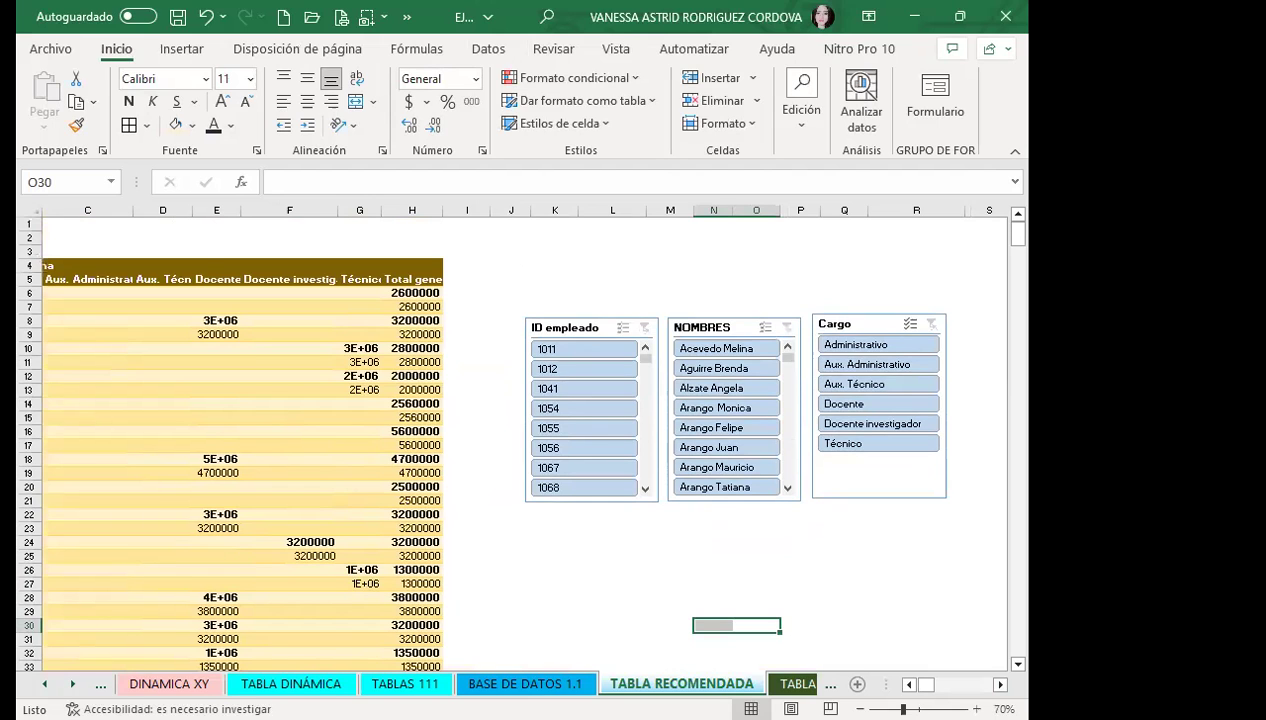
{"action": "scroll", "coordinate": [873, 666], "scroll_direction": "left", "scroll_amount": 1}
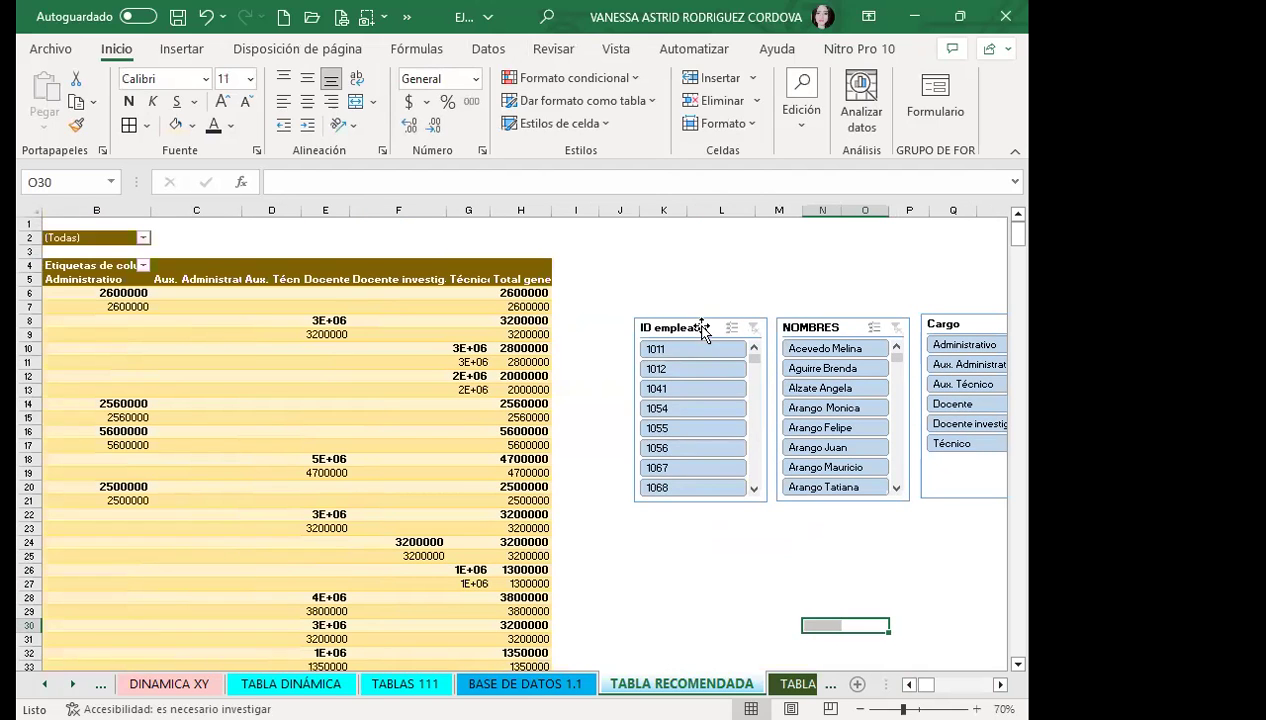
Step: Line up the ID empleado, NOMBRES and Cargo slicers side by side in one row
{"action": "mouse_move", "coordinate": [705, 320]}
{"action": "left_mouse_down"}
{"action": "mouse_move", "coordinate": [624, 260]}
{"action": "mouse_move", "coordinate": [627, 242]}
{"action": "left_mouse_up"}
{"action": "left_click_drag", "start_coordinate": [850, 327], "coordinate": [758, 244]}
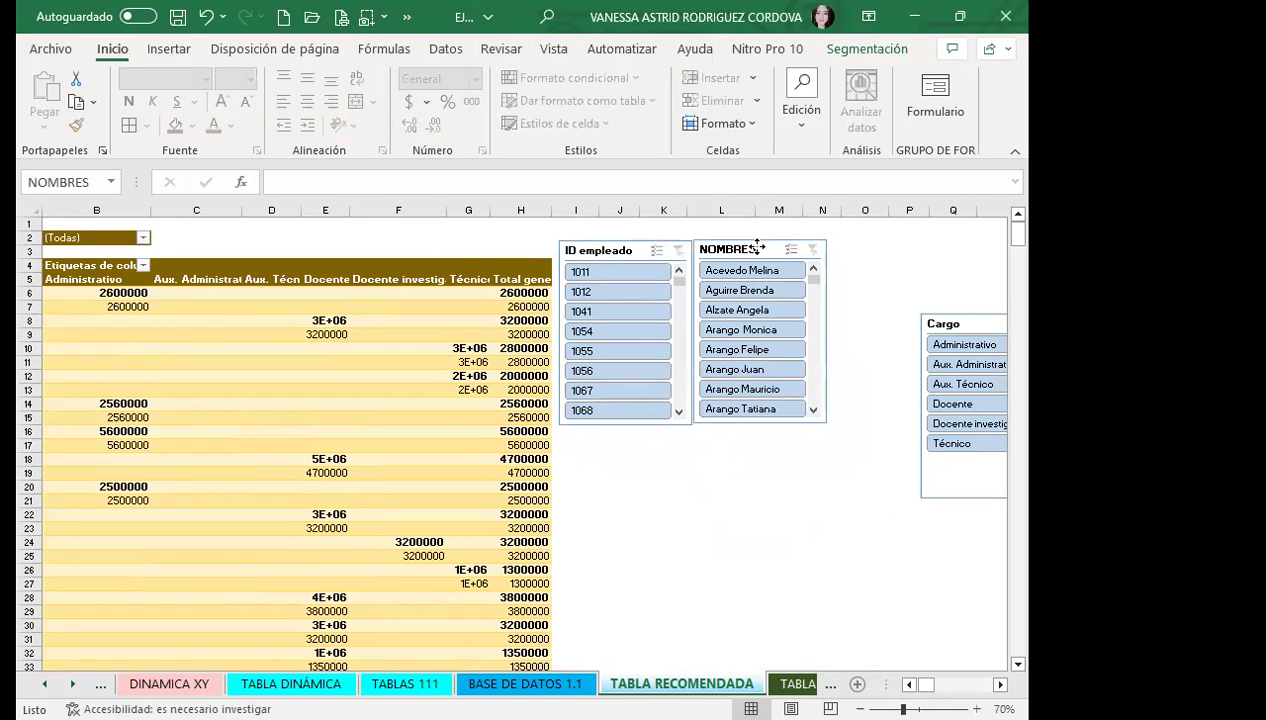
{"action": "left_click", "coordinate": [958, 312]}
{"action": "left_click_drag", "start_coordinate": [958, 312], "coordinate": [867, 240]}
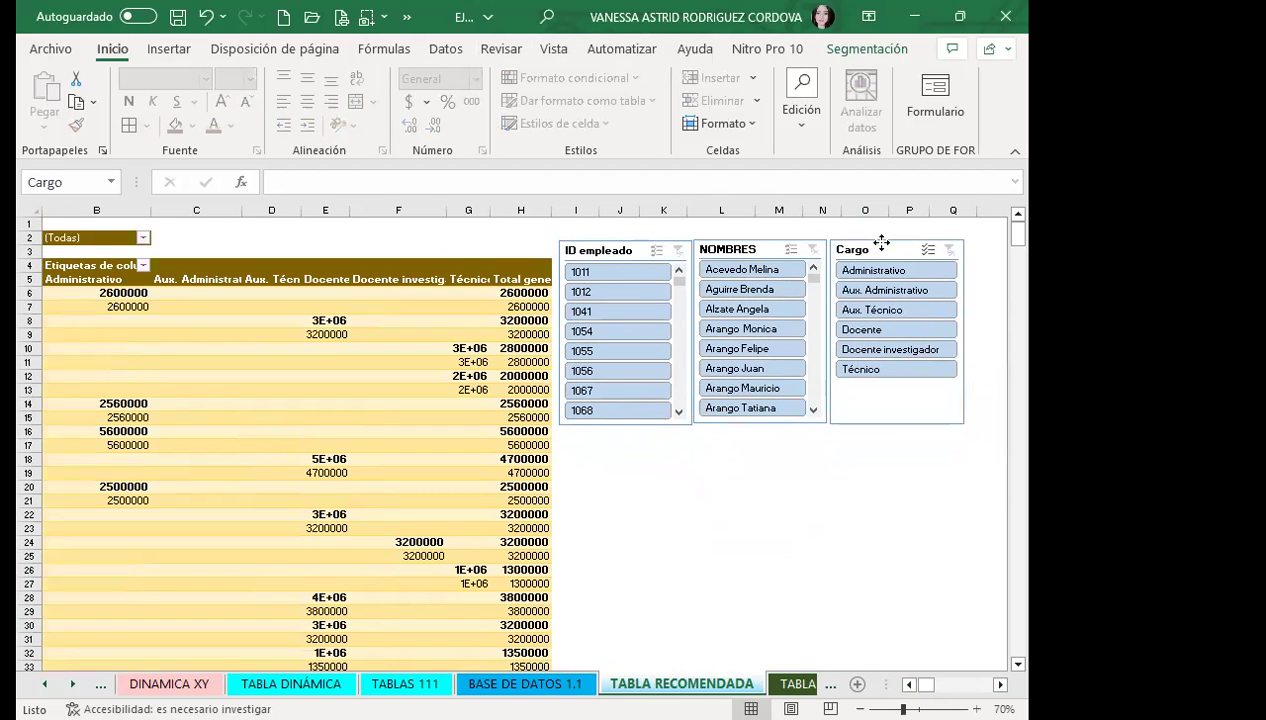
{"action": "left_click", "coordinate": [872, 49]}
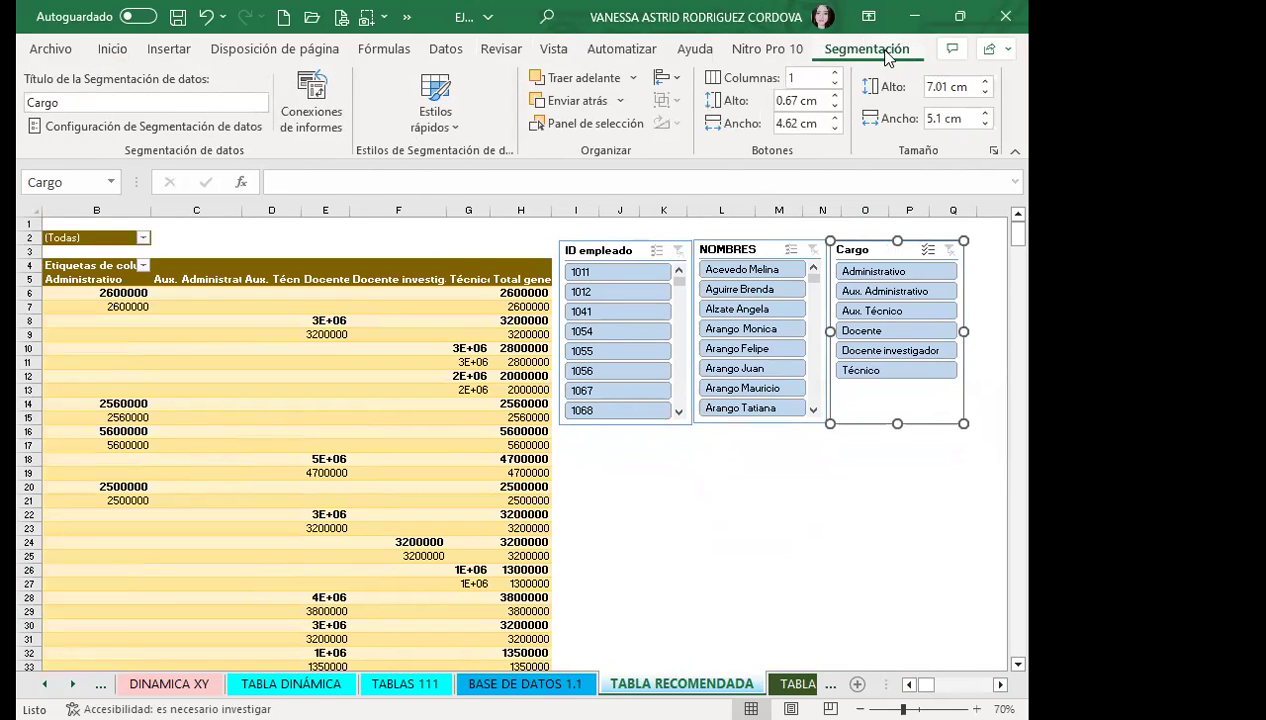
Step: Apply a dark yellow quick style to the Cargo and ID empleado slicers, then deselect the slicers
{"action": "left_click", "coordinate": [435, 105]}
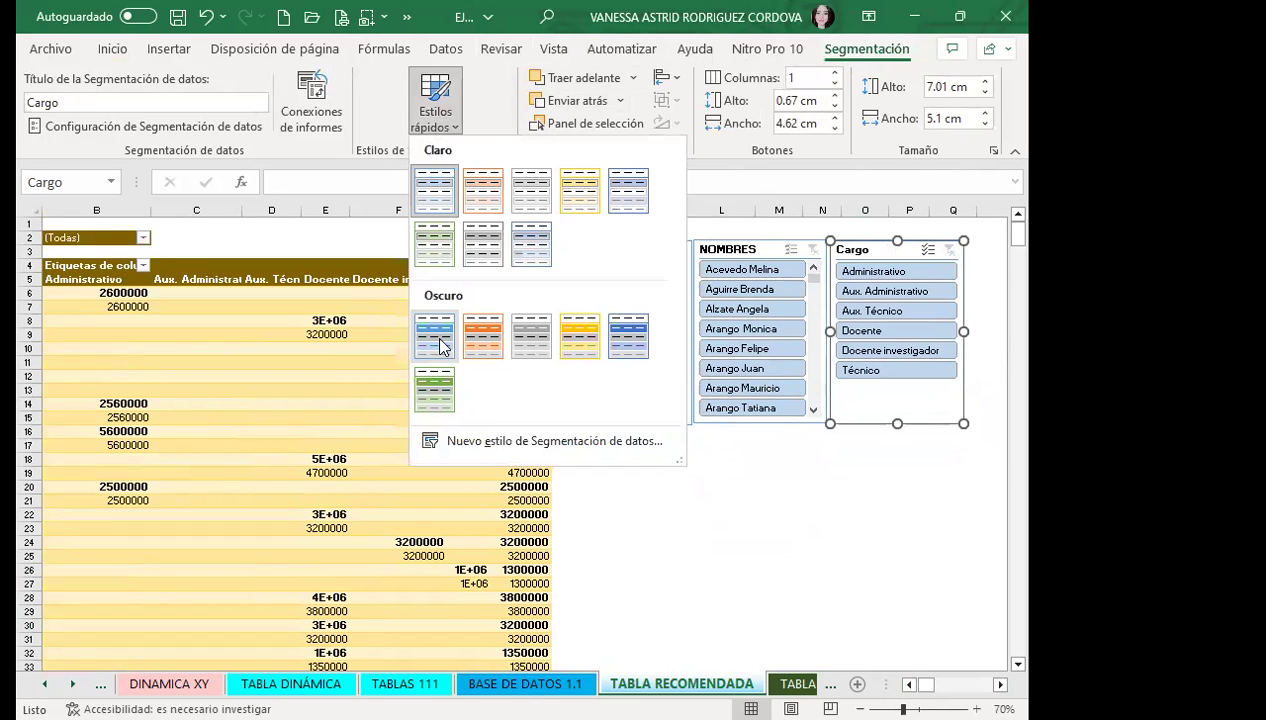
{"action": "left_click", "coordinate": [578, 340]}
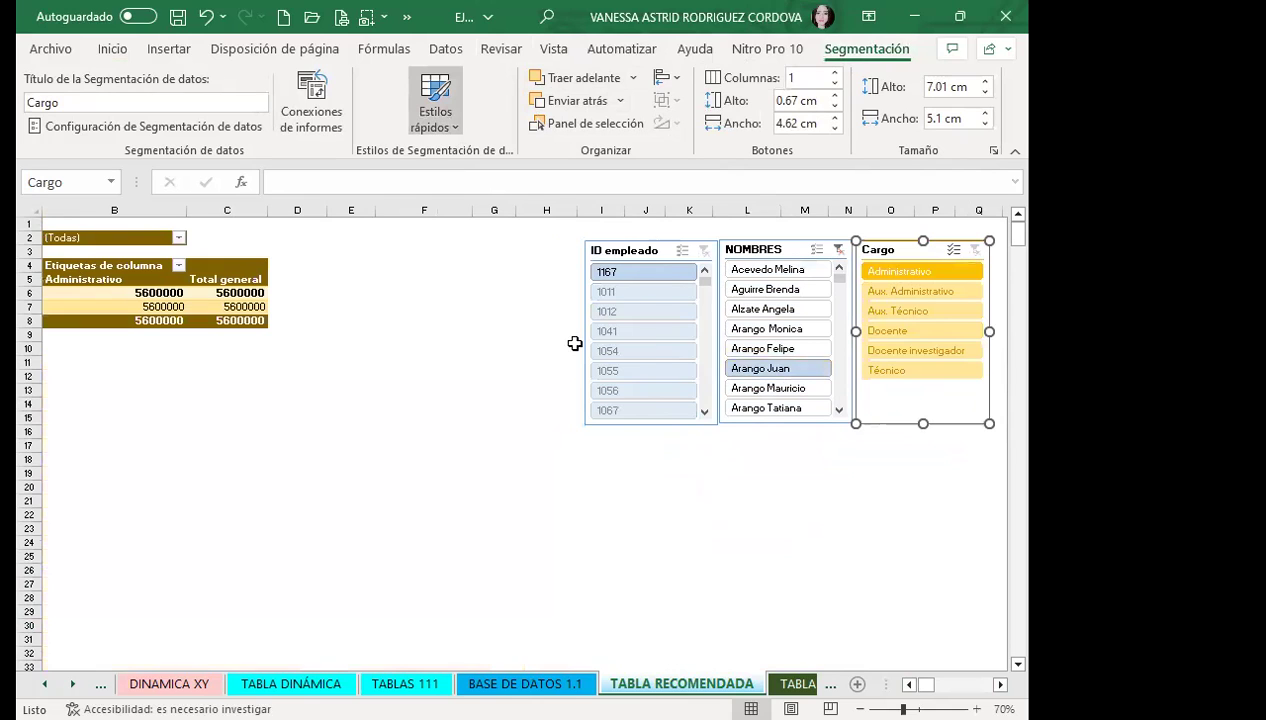
{"action": "left_click", "coordinate": [642, 290]}
{"action": "left_click", "coordinate": [640, 251]}
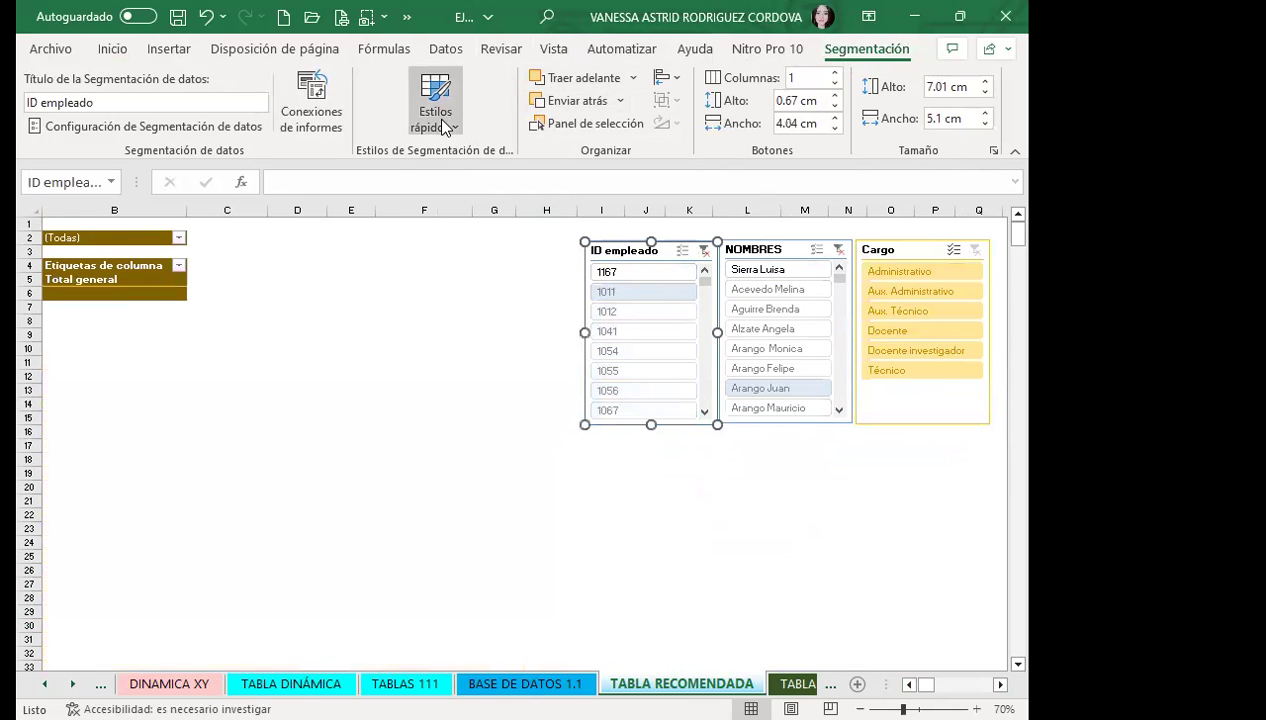
{"action": "left_click", "coordinate": [445, 127]}
{"action": "left_click", "coordinate": [575, 339]}
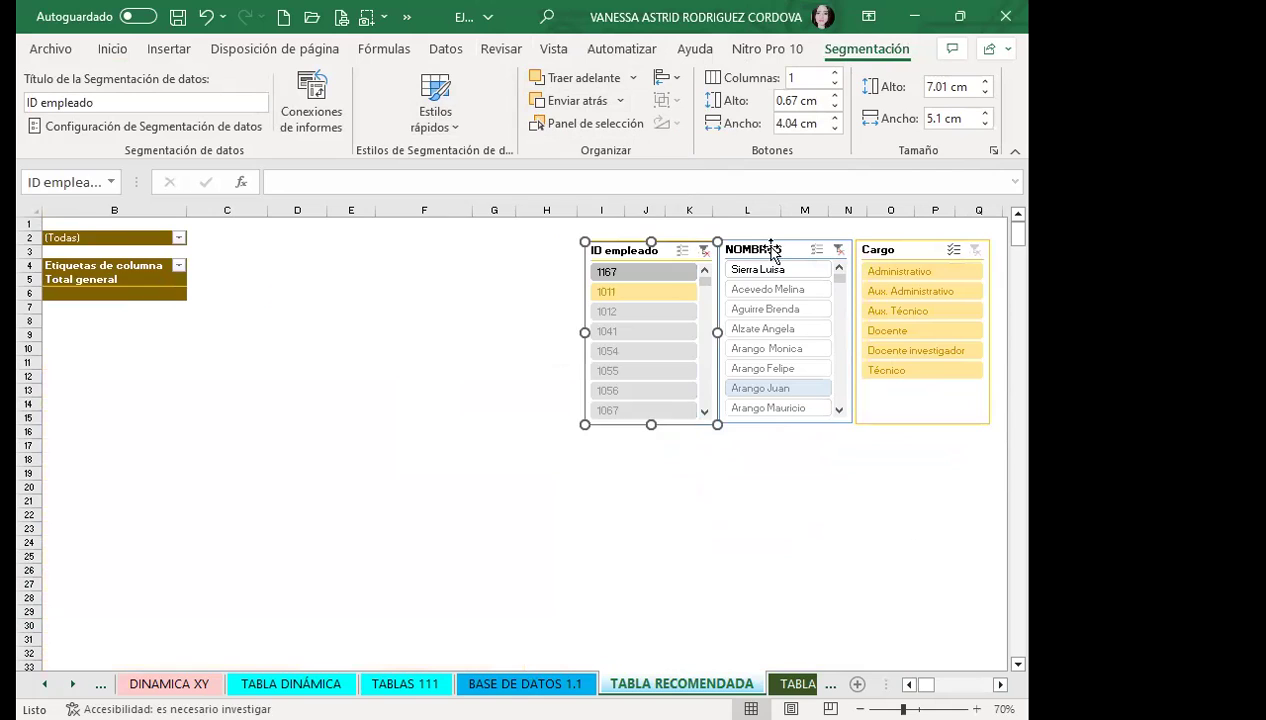
{"action": "left_click", "coordinate": [765, 249]}
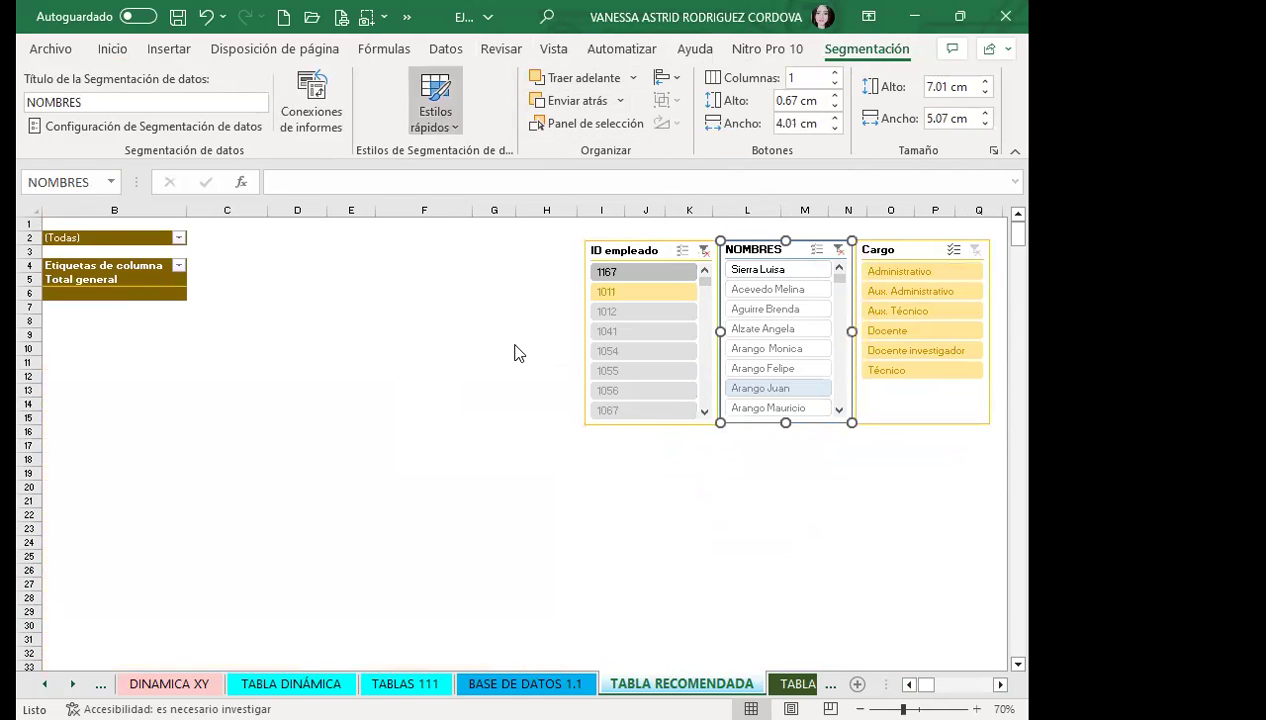
{"action": "left_click", "coordinate": [690, 487]}
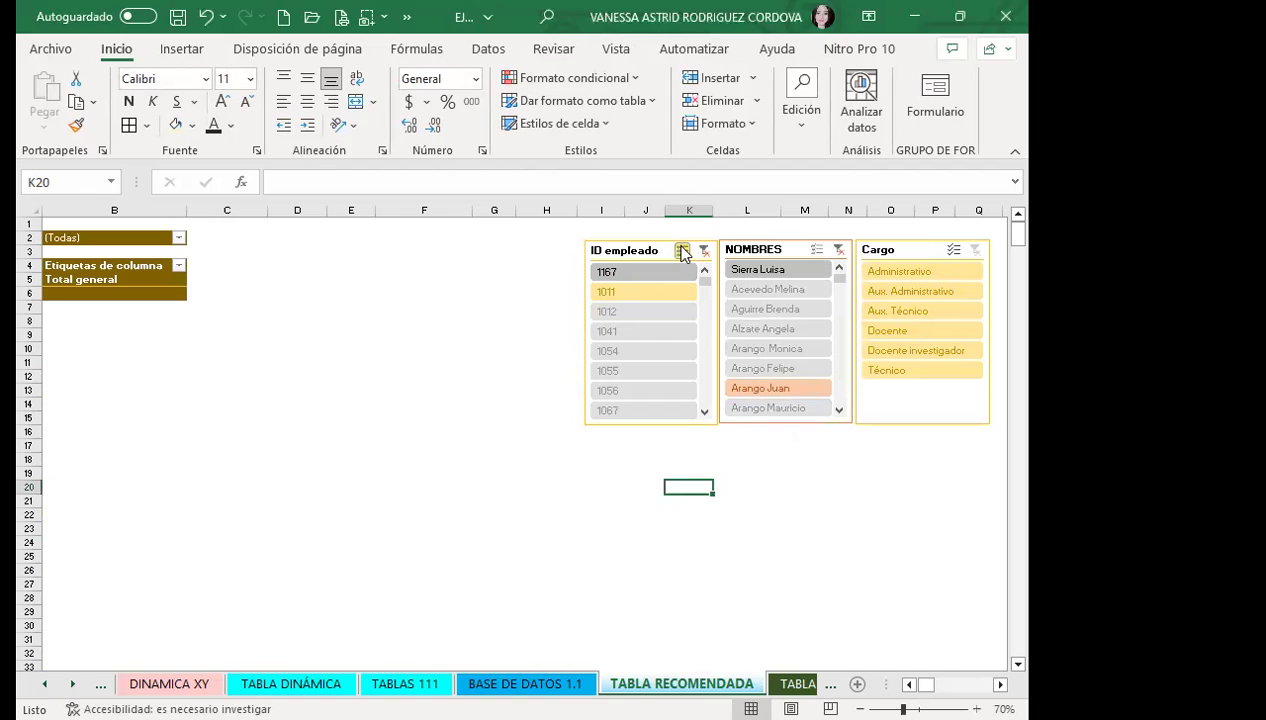
Step: Enable multi-select in the ID empleado and NOMBRES slicers and clear both filters
{"action": "left_click", "coordinate": [683, 252]}
{"action": "left_click", "coordinate": [816, 250]}
{"action": "left_click", "coordinate": [704, 255]}
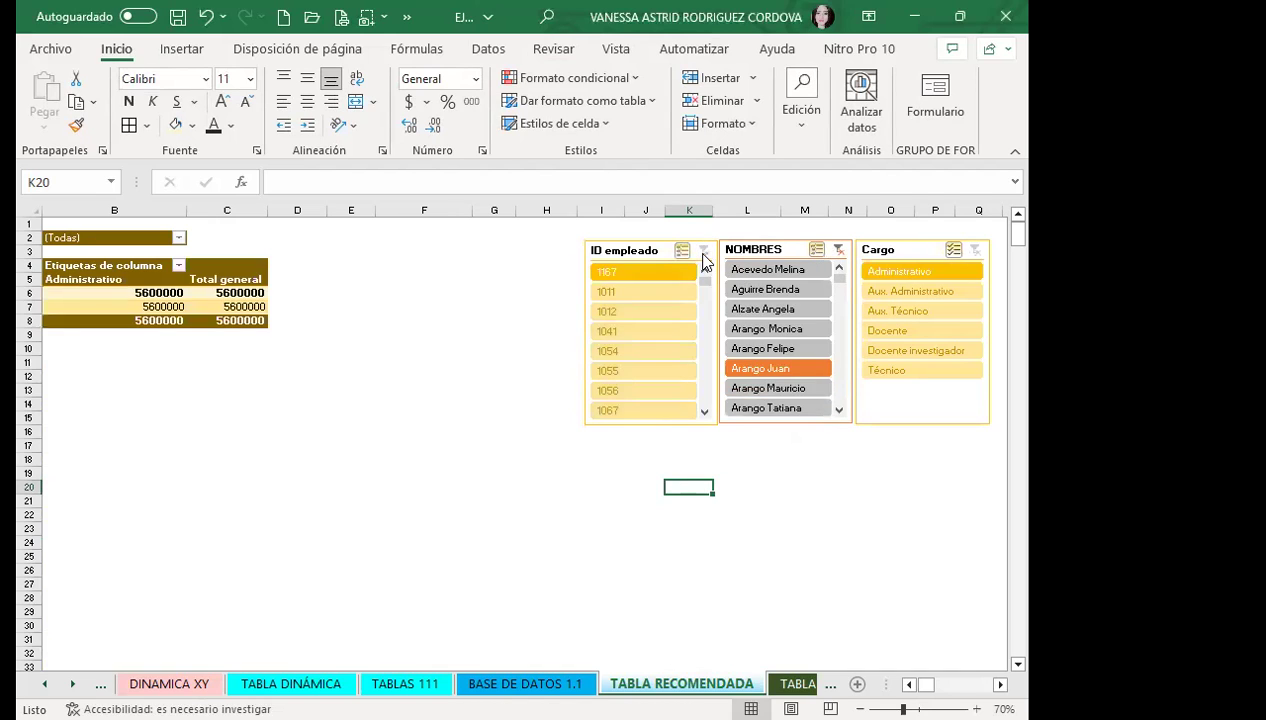
{"action": "left_click", "coordinate": [838, 250]}
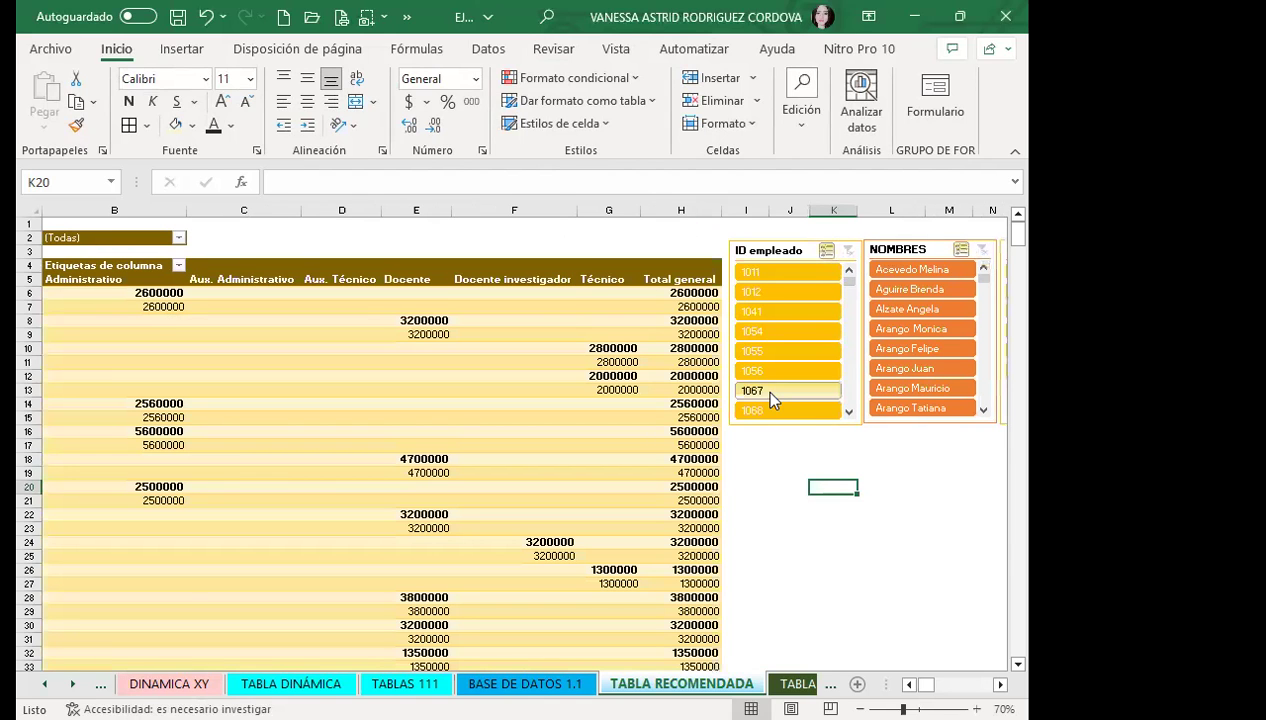
{"action": "left_click", "coordinate": [1000, 684]}
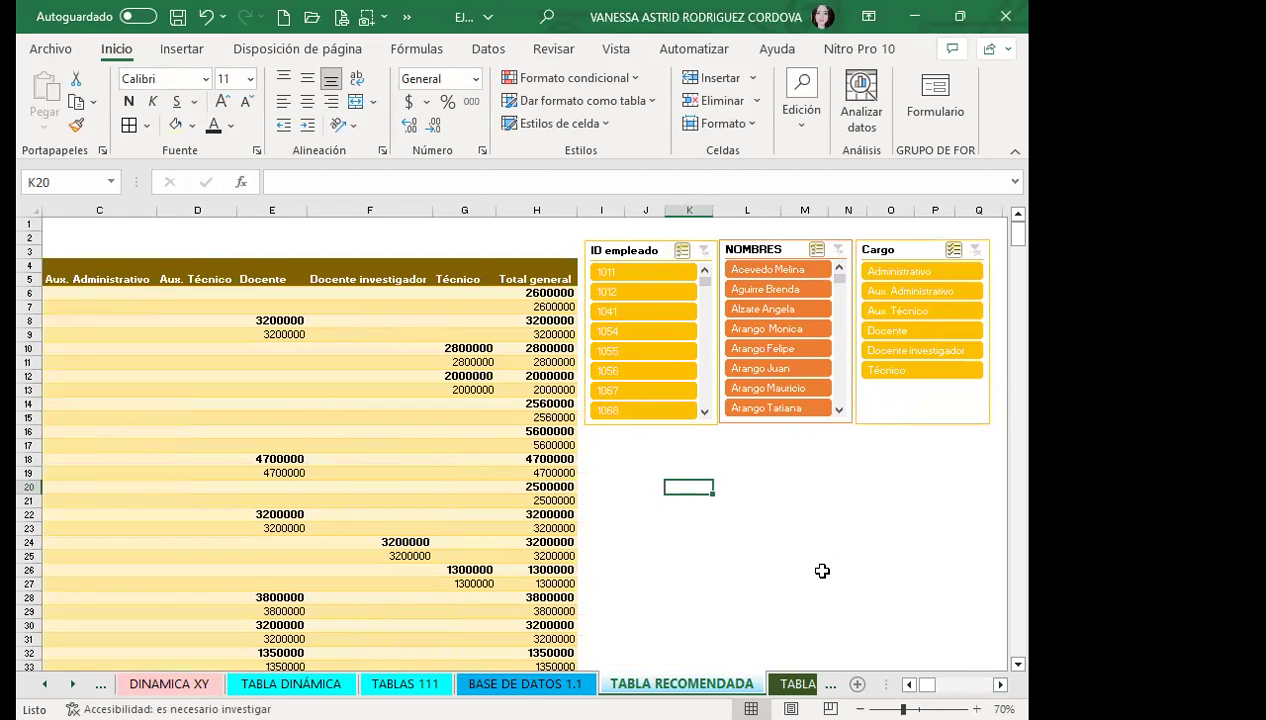
{"action": "scroll", "coordinate": [819, 571], "scroll_direction": "down", "scroll_amount": 1, "text": "ctrl"}
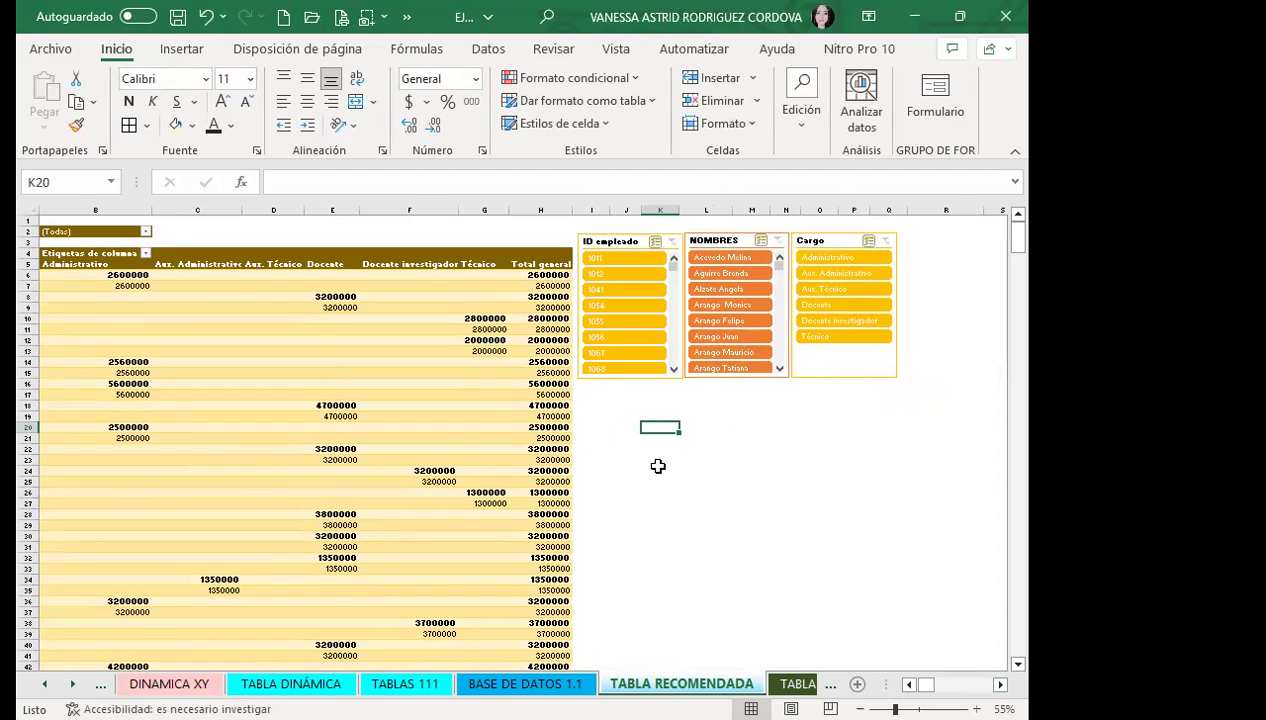
{"action": "scroll", "coordinate": [762, 521], "scroll_direction": "up", "scroll_amount": 1, "text": "ctrl"}
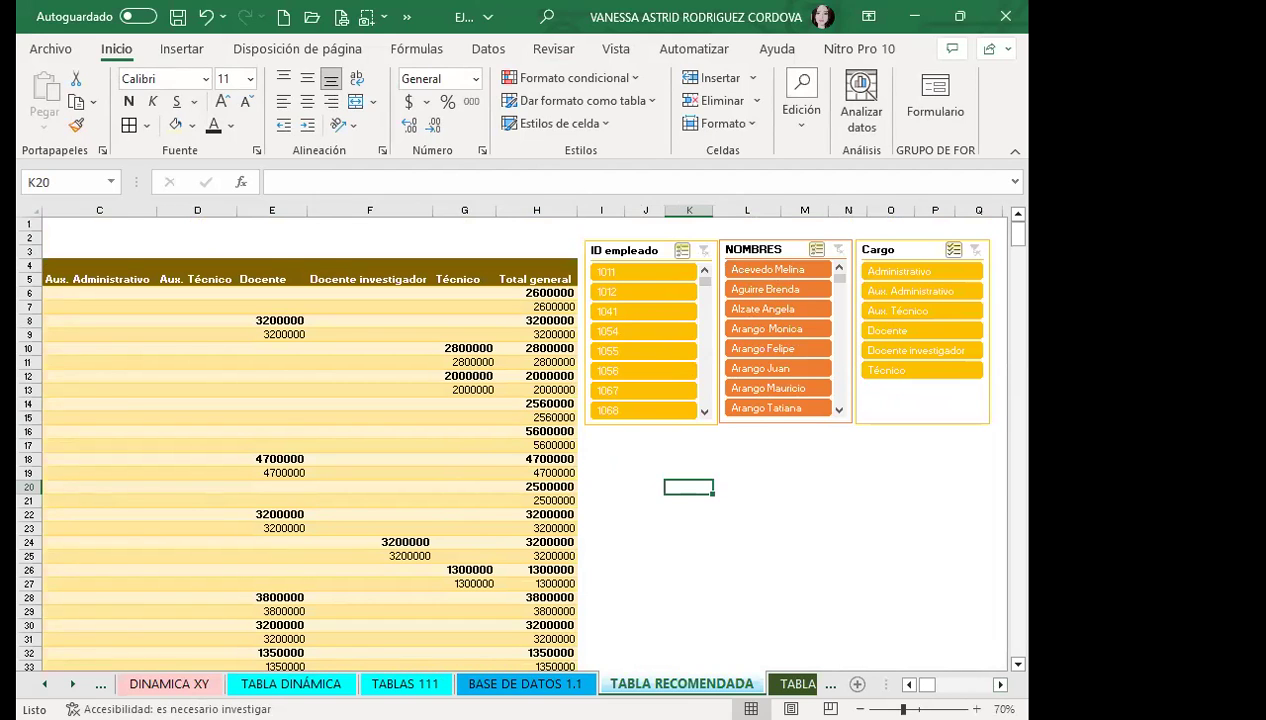
{"action": "left_click", "coordinate": [909, 684]}
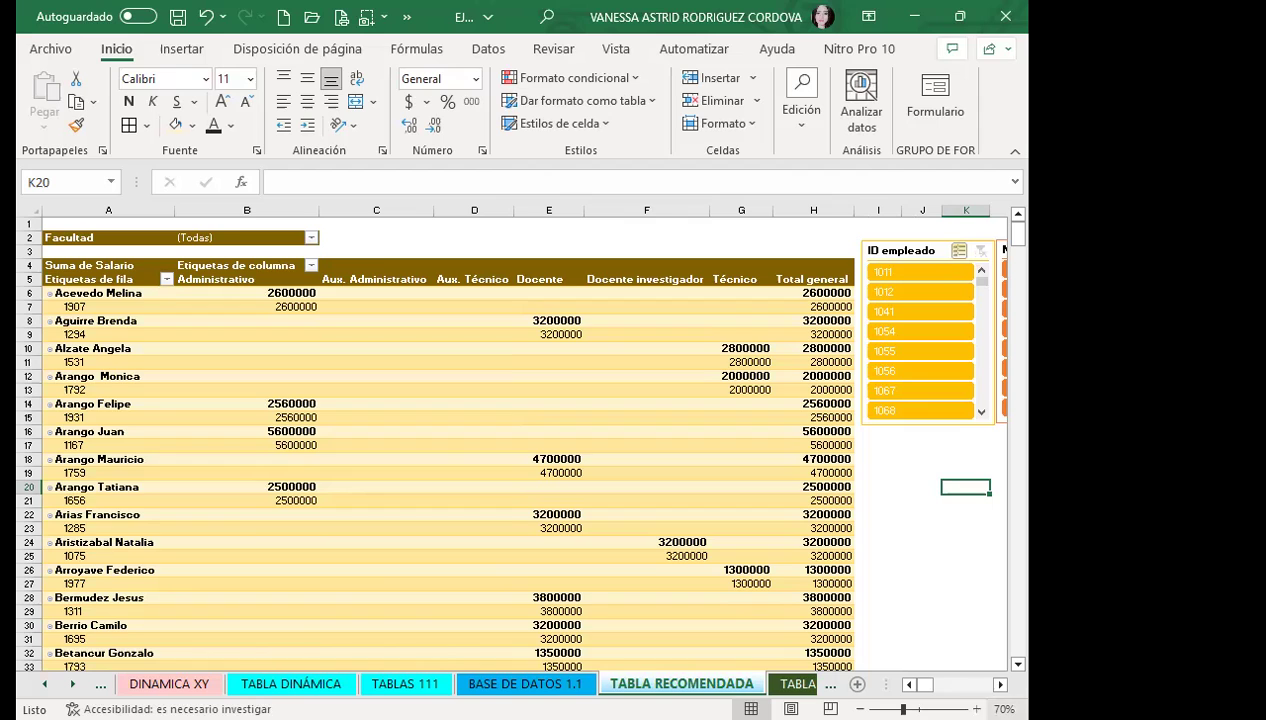
{"action": "left_click", "coordinate": [1000, 684]}
{"action": "left_click", "coordinate": [1000, 684]}
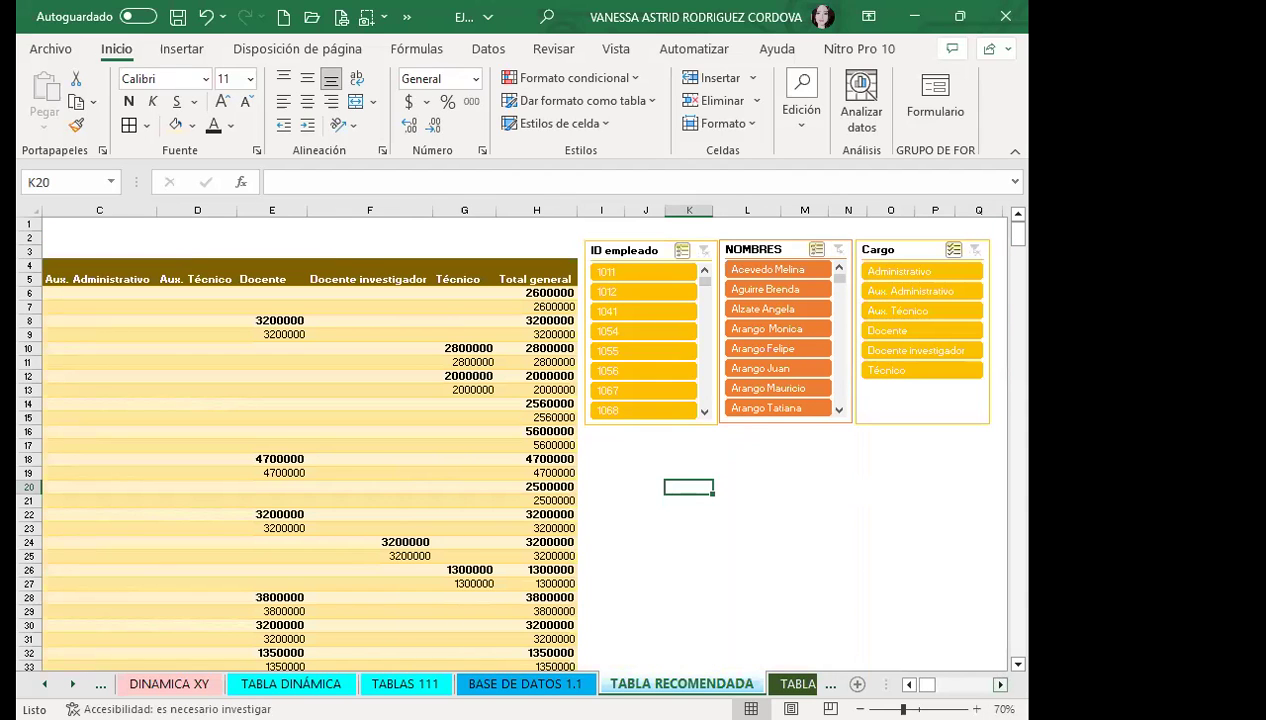
Step: Deselect several employee names in the NOMBRES slicer
{"action": "left_click", "coordinate": [750, 270]}
{"action": "left_click", "coordinate": [752, 308]}
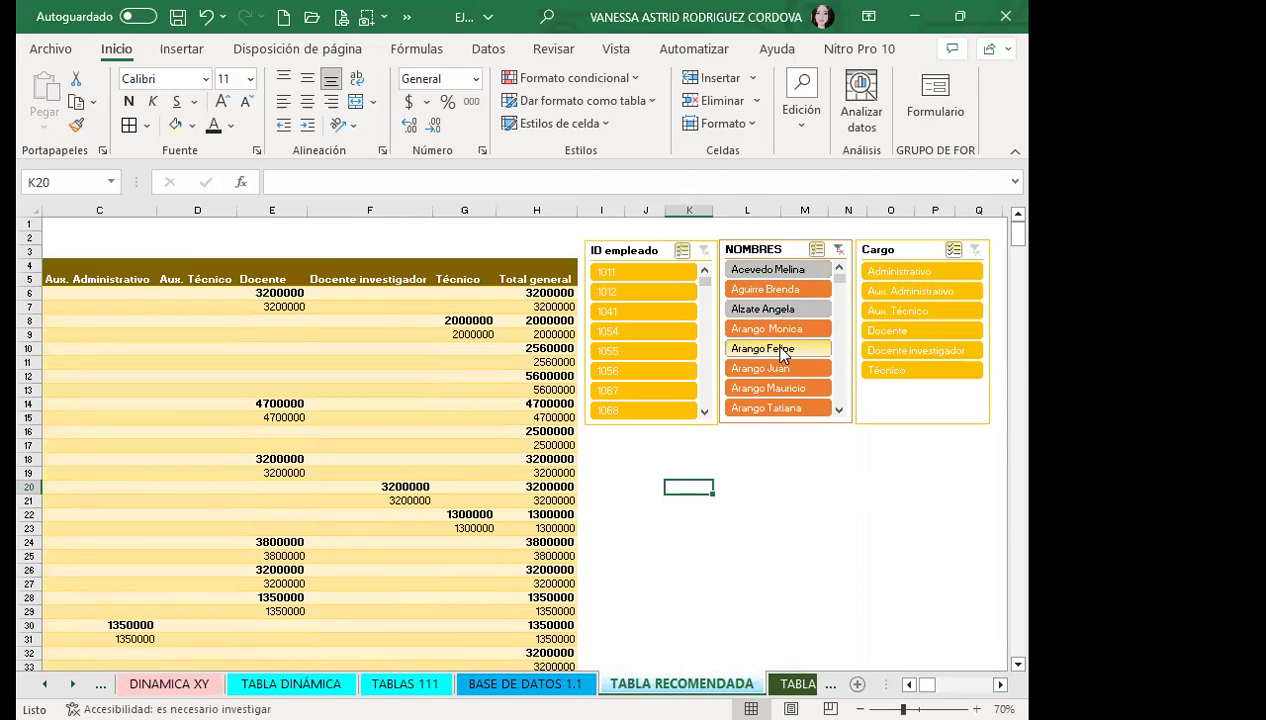
{"action": "left_click", "coordinate": [778, 349]}
{"action": "left_click", "coordinate": [783, 396]}
{"action": "scroll", "coordinate": [830, 409], "scroll_direction": "down", "scroll_amount": 2}
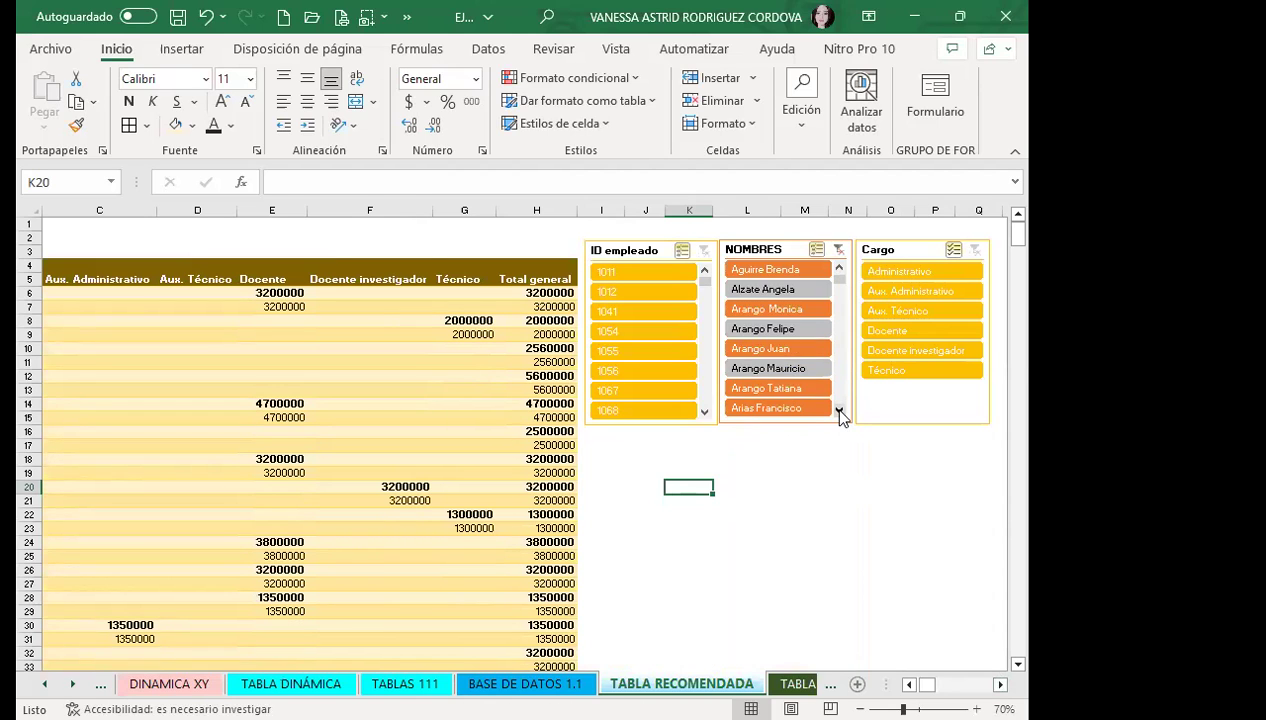
{"action": "left_click", "coordinate": [818, 250]}
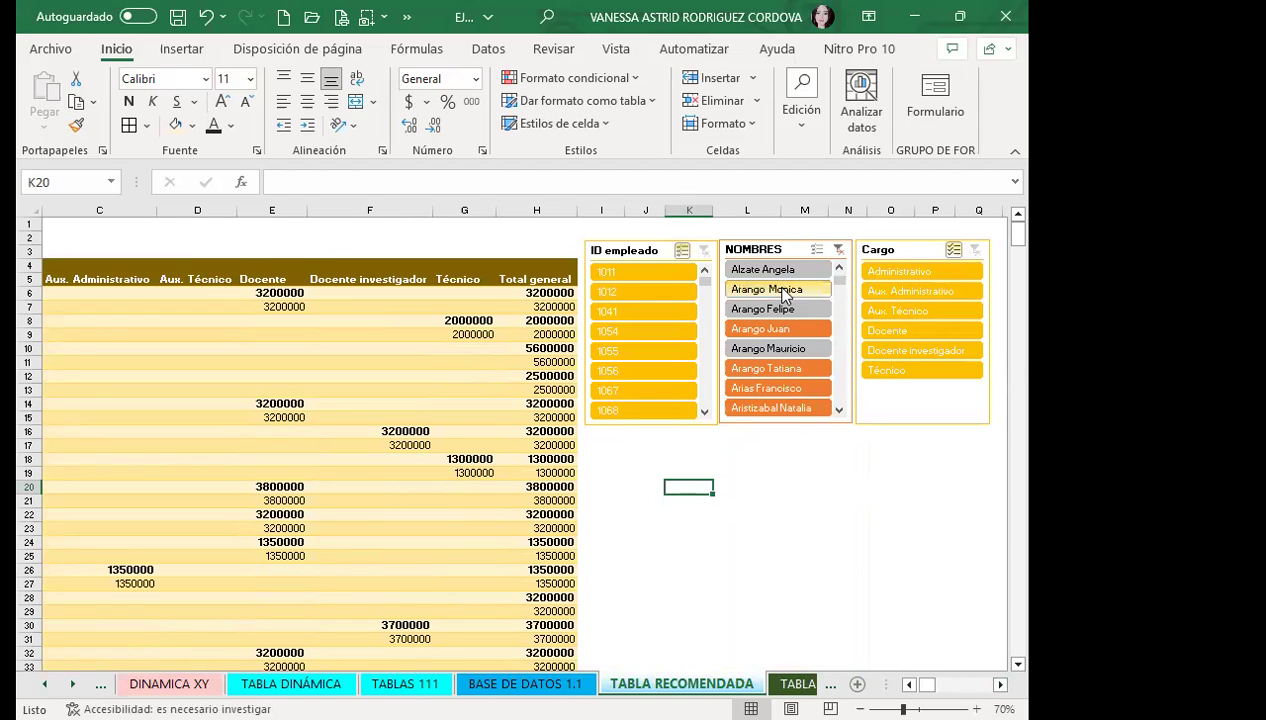
{"action": "left_click", "coordinate": [786, 399]}
{"action": "scroll", "coordinate": [839, 409], "scroll_direction": "down", "scroll_amount": 1}
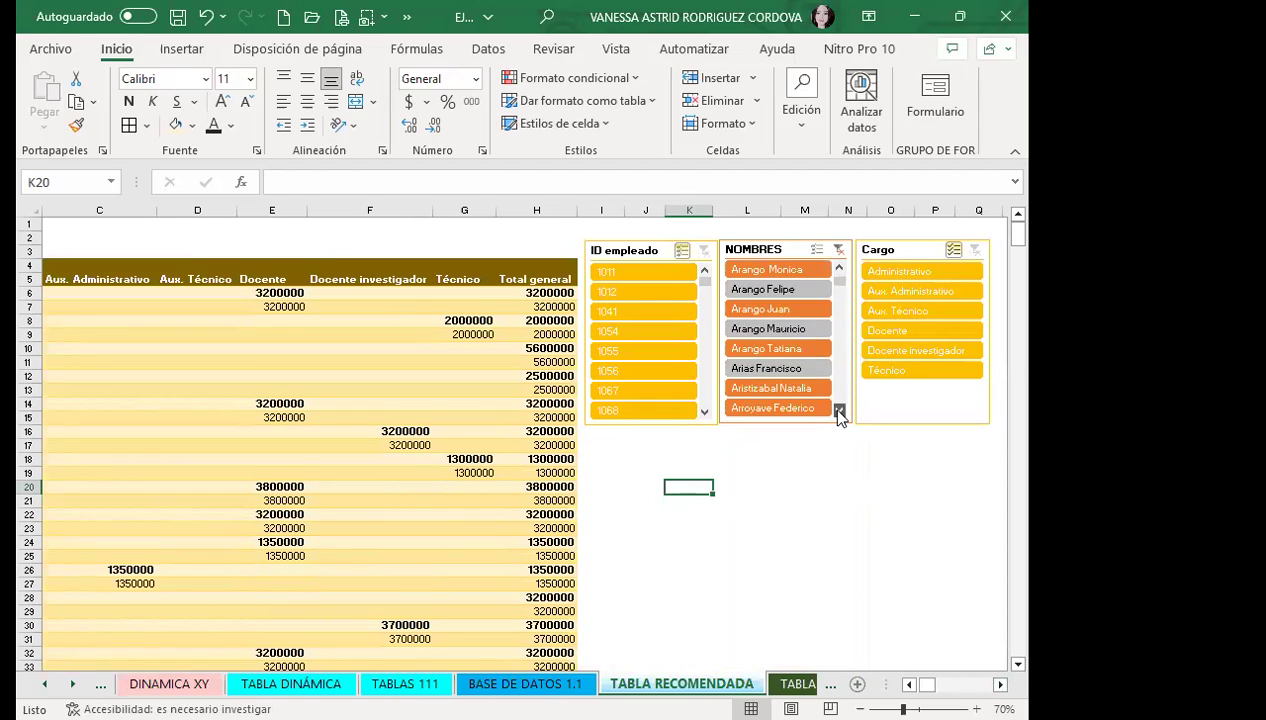
{"action": "scroll", "coordinate": [839, 409], "scroll_direction": "down", "scroll_amount": 2}
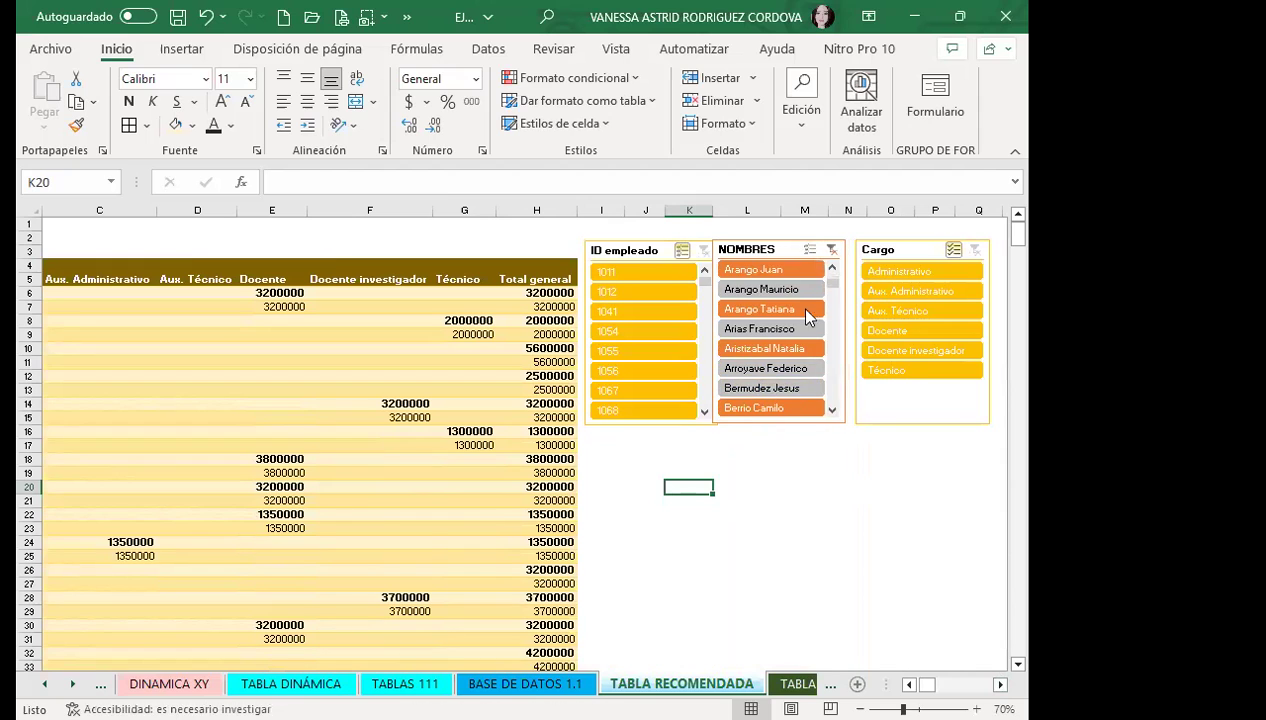
Step: Clear the NOMBRES filter and select the first several employee names
{"action": "left_click", "coordinate": [838, 250]}
{"action": "left_click", "coordinate": [765, 269]}
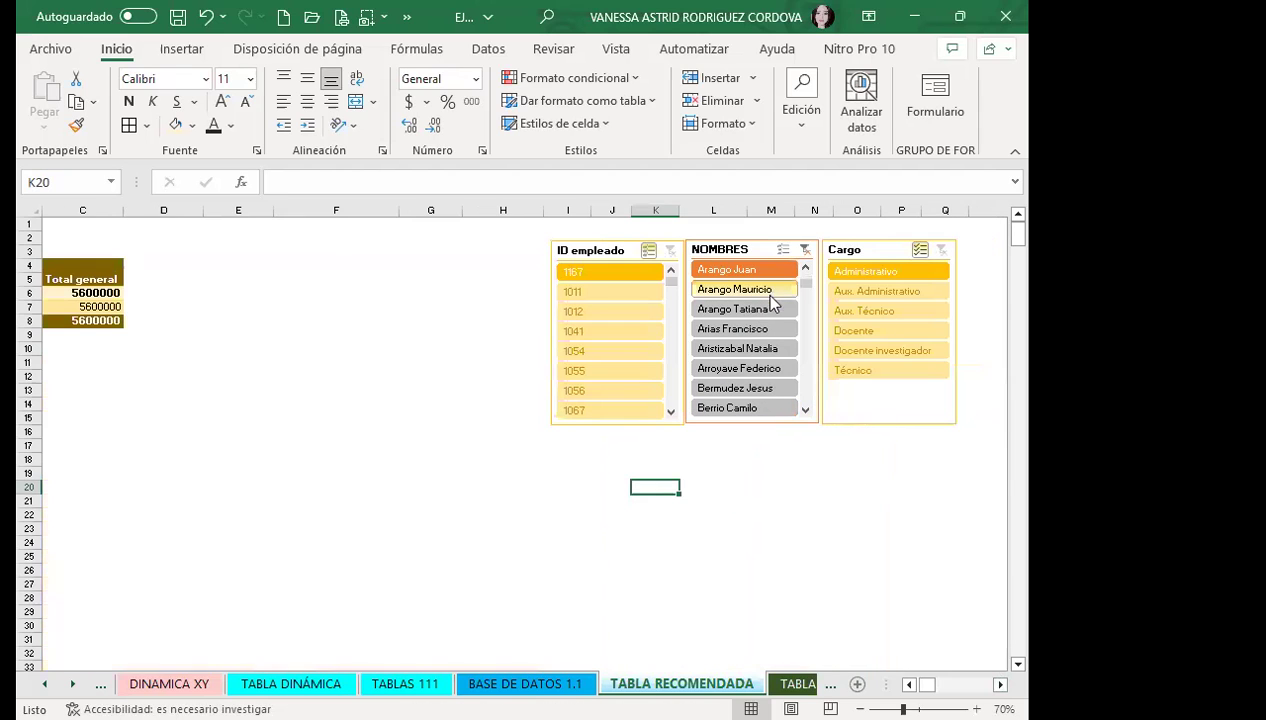
{"action": "left_click", "coordinate": [738, 309], "text": "ctrl"}
{"action": "mouse_move", "coordinate": [736, 348]}
{"action": "left_mouse_down"}
{"action": "mouse_move", "coordinate": [732, 382]}
{"action": "mouse_move", "coordinate": [815, 422]}
{"action": "left_mouse_up"}
{"action": "left_click", "coordinate": [770, 411]}
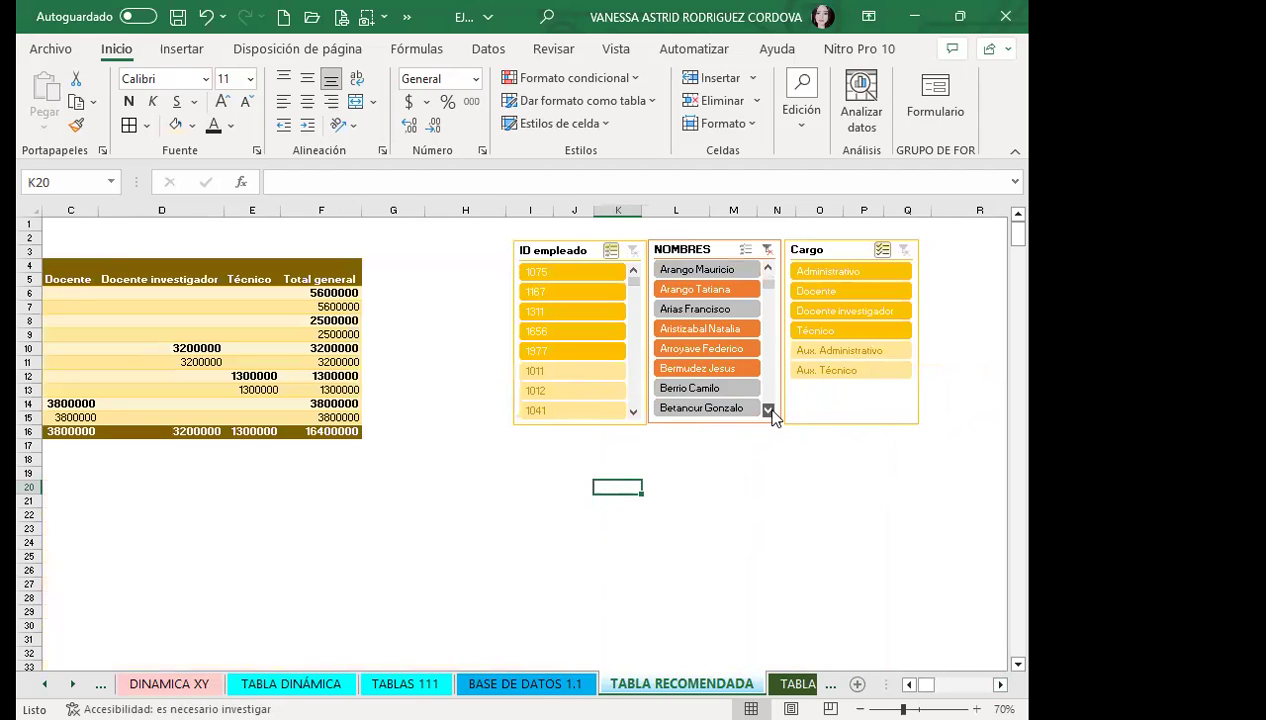
{"action": "left_click", "coordinate": [770, 411]}
{"action": "left_click", "coordinate": [770, 411]}
{"action": "left_click", "coordinate": [770, 411]}
{"action": "left_click", "coordinate": [770, 411]}
{"action": "left_click", "coordinate": [770, 411]}
{"action": "left_click", "coordinate": [770, 411]}
{"action": "left_click", "coordinate": [692, 310]}
{"action": "left_click", "coordinate": [693, 348], "text": "ctrl"}
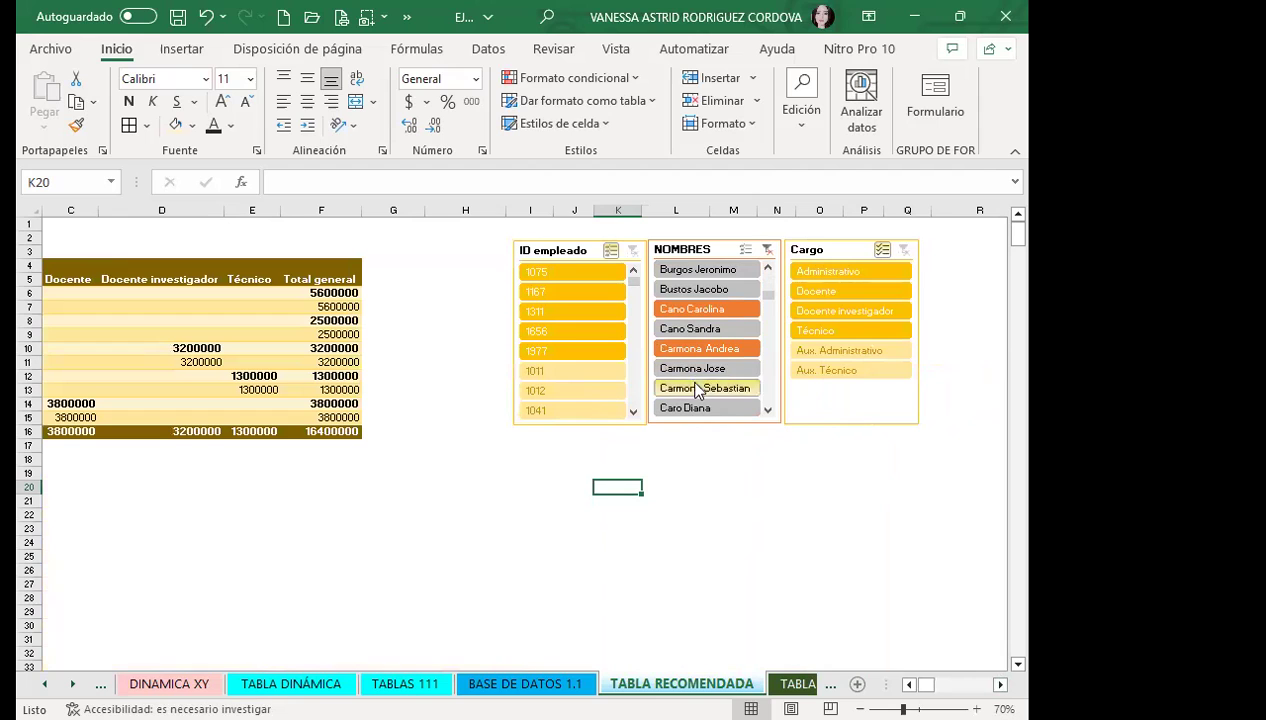
{"action": "left_click", "coordinate": [774, 409]}
{"action": "left_click", "coordinate": [774, 409]}
{"action": "left_click", "coordinate": [774, 409]}
{"action": "left_click", "coordinate": [774, 409]}
{"action": "left_click", "coordinate": [774, 409]}
Step: Add more names until about a dozen employees are selected, totalling 36050000
{"action": "left_click", "coordinate": [718, 329], "text": "ctrl"}
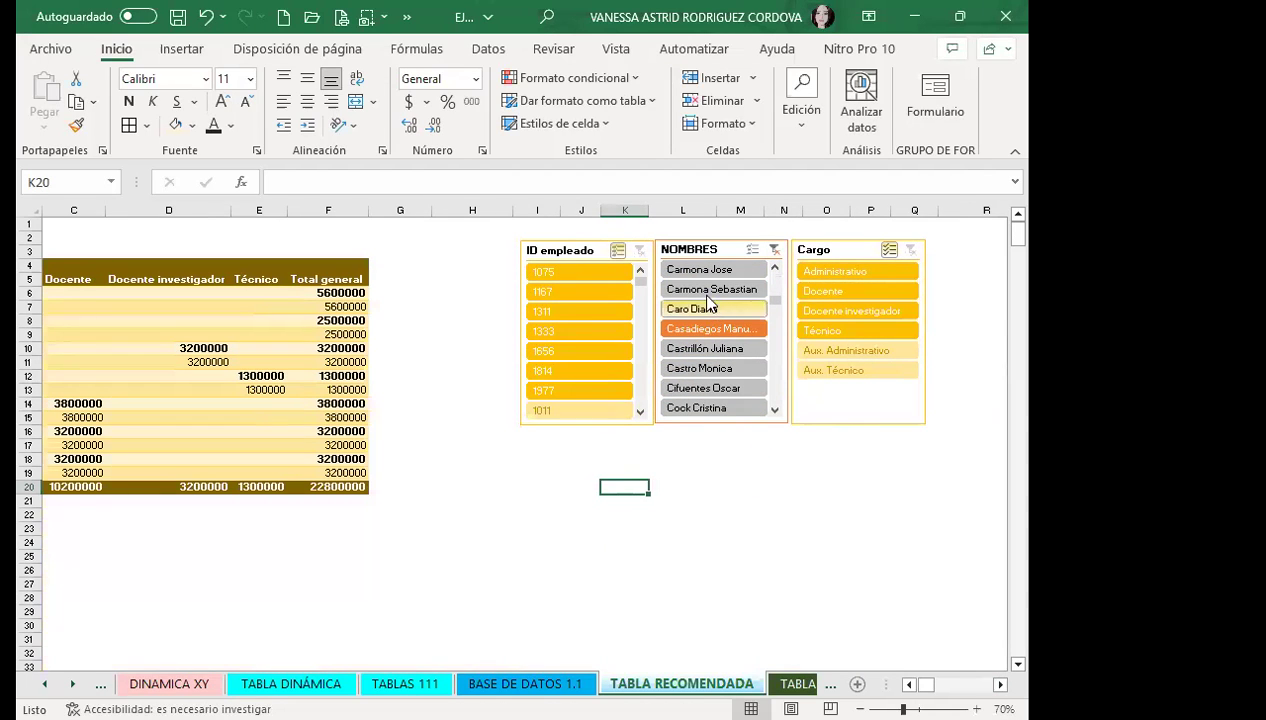
{"action": "left_click", "coordinate": [711, 289], "text": "ctrl"}
{"action": "left_click", "coordinate": [700, 368], "text": "ctrl"}
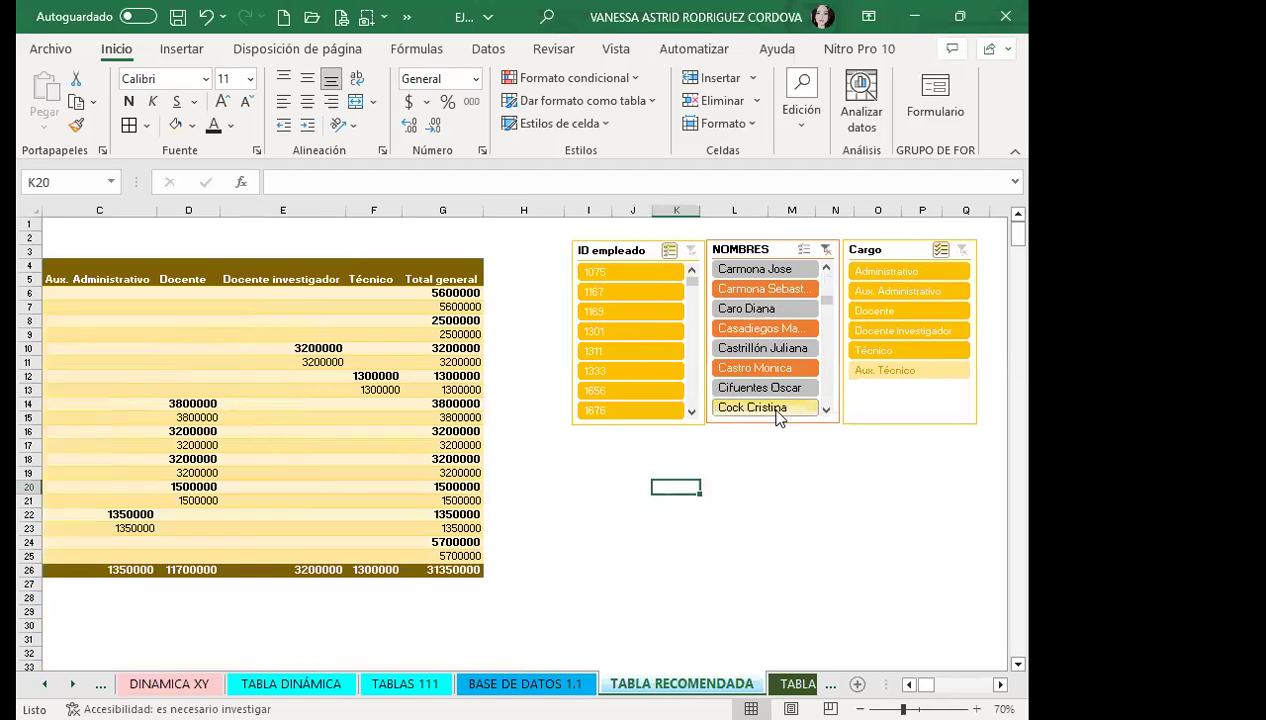
{"action": "left_click", "coordinate": [826, 411]}
{"action": "left_click", "coordinate": [826, 411]}
{"action": "left_click", "coordinate": [826, 411]}
{"action": "left_click", "coordinate": [826, 411]}
{"action": "left_click", "coordinate": [826, 411]}
{"action": "left_click", "coordinate": [826, 411]}
{"action": "left_click", "coordinate": [826, 411]}
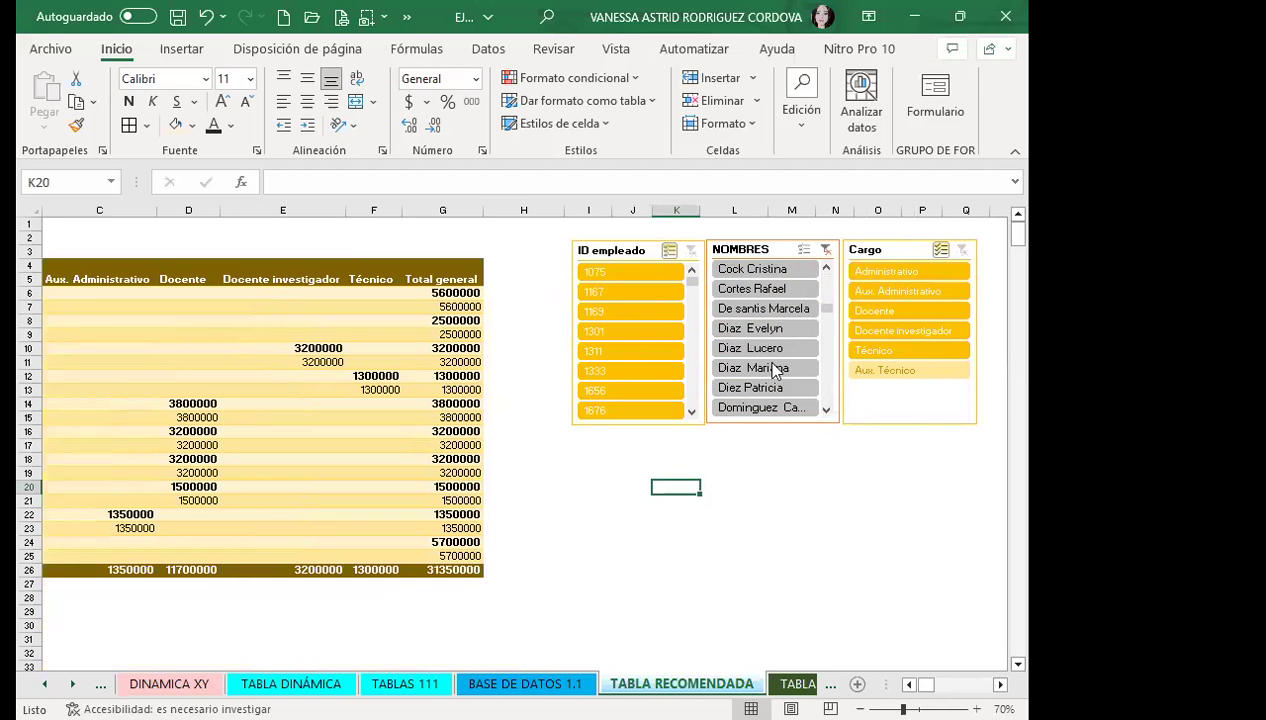
{"action": "left_click", "coordinate": [770, 347], "text": "ctrl"}
{"action": "left_click", "coordinate": [762, 310], "text": "ctrl"}
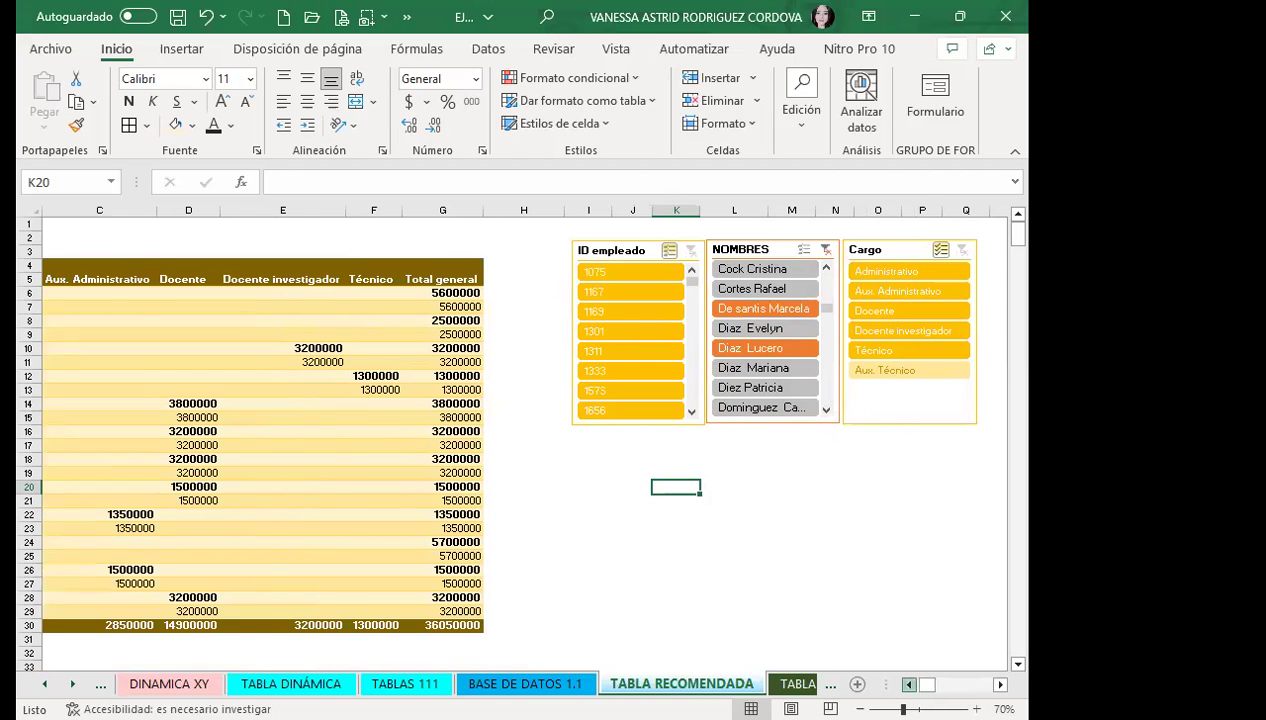
{"action": "scroll", "coordinate": [895, 675], "scroll_direction": "left", "scroll_amount": 2}
{"action": "scroll", "coordinate": [278, 520], "scroll_direction": "down", "scroll_amount": 2}
Step: Re-add one employee to the NOMBRES selection
{"action": "scroll", "coordinate": [285, 497], "scroll_direction": "down", "scroll_amount": 2}
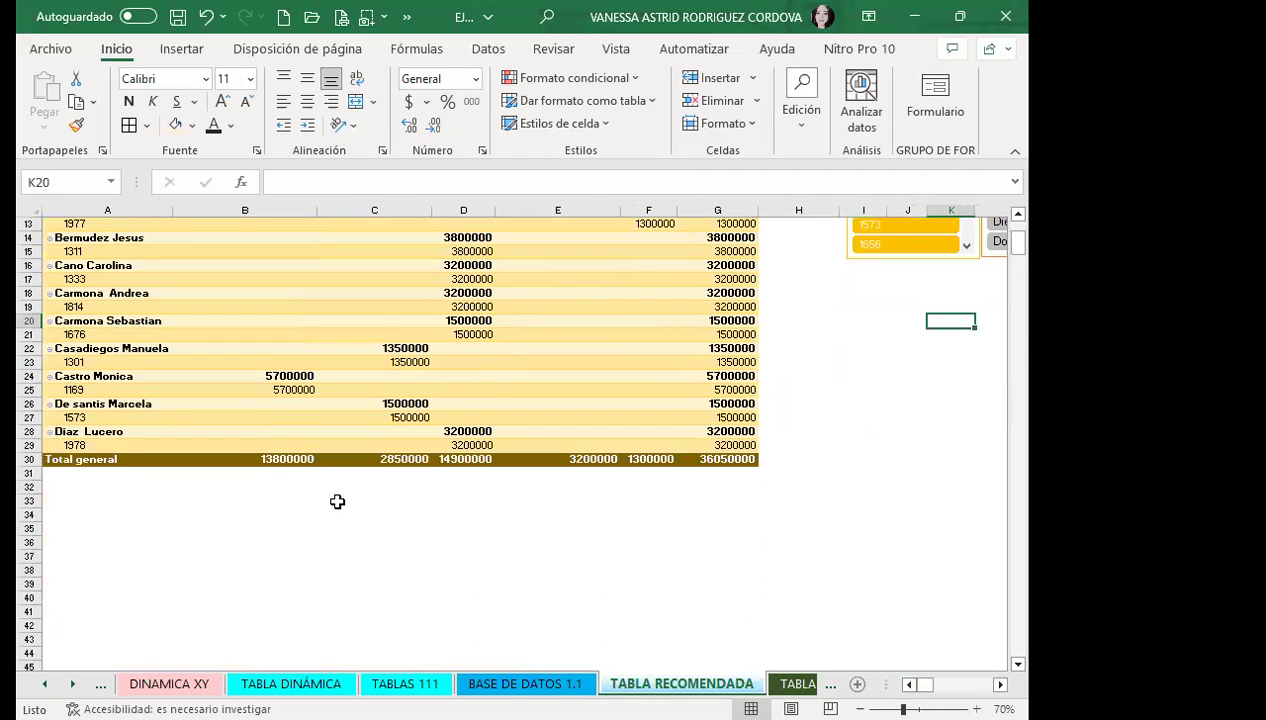
{"action": "scroll", "coordinate": [381, 507], "scroll_direction": "up", "scroll_amount": 4}
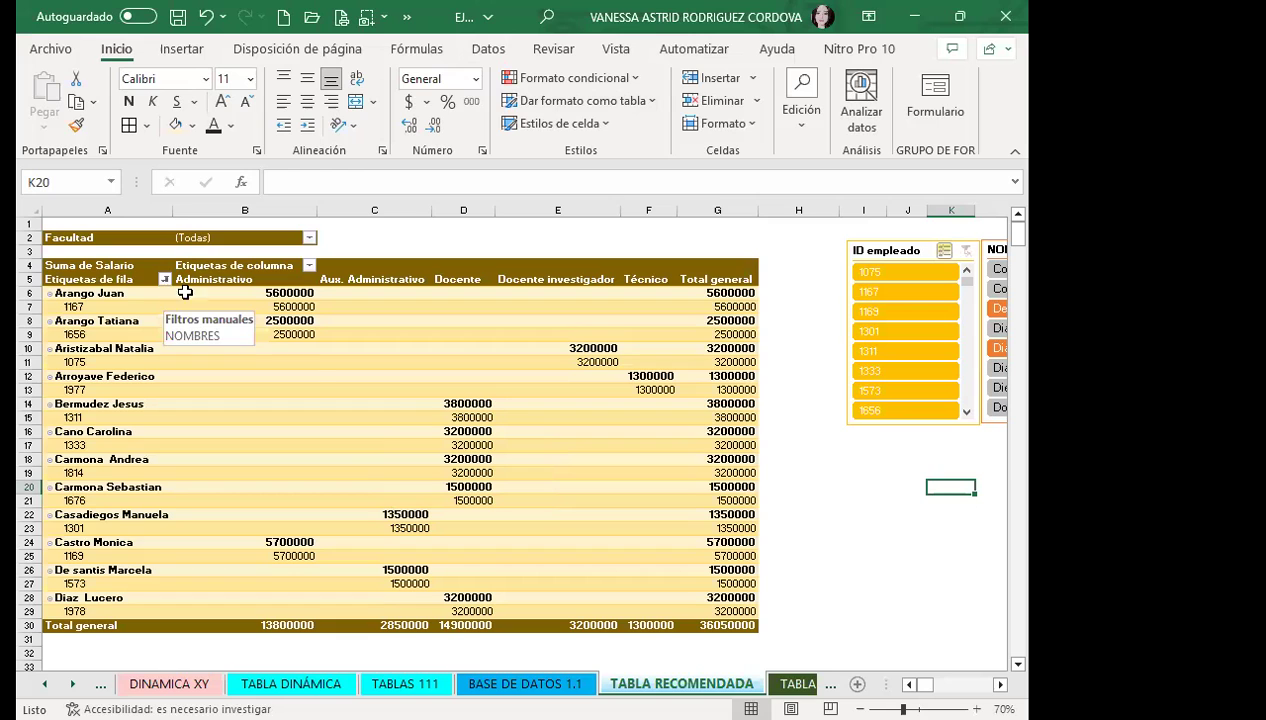
{"action": "scroll", "coordinate": [510, 420], "scroll_direction": "right", "scroll_amount": 3}
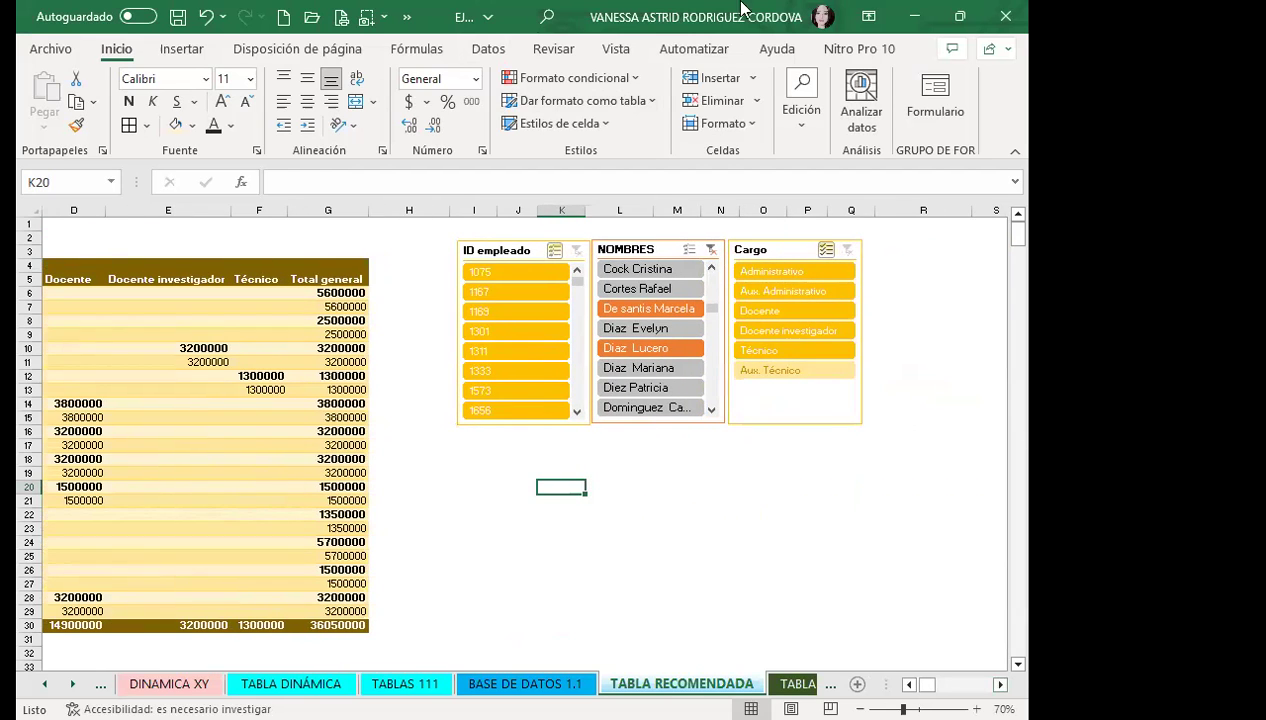
{"action": "left_click", "coordinate": [630, 348], "text": "ctrl"}
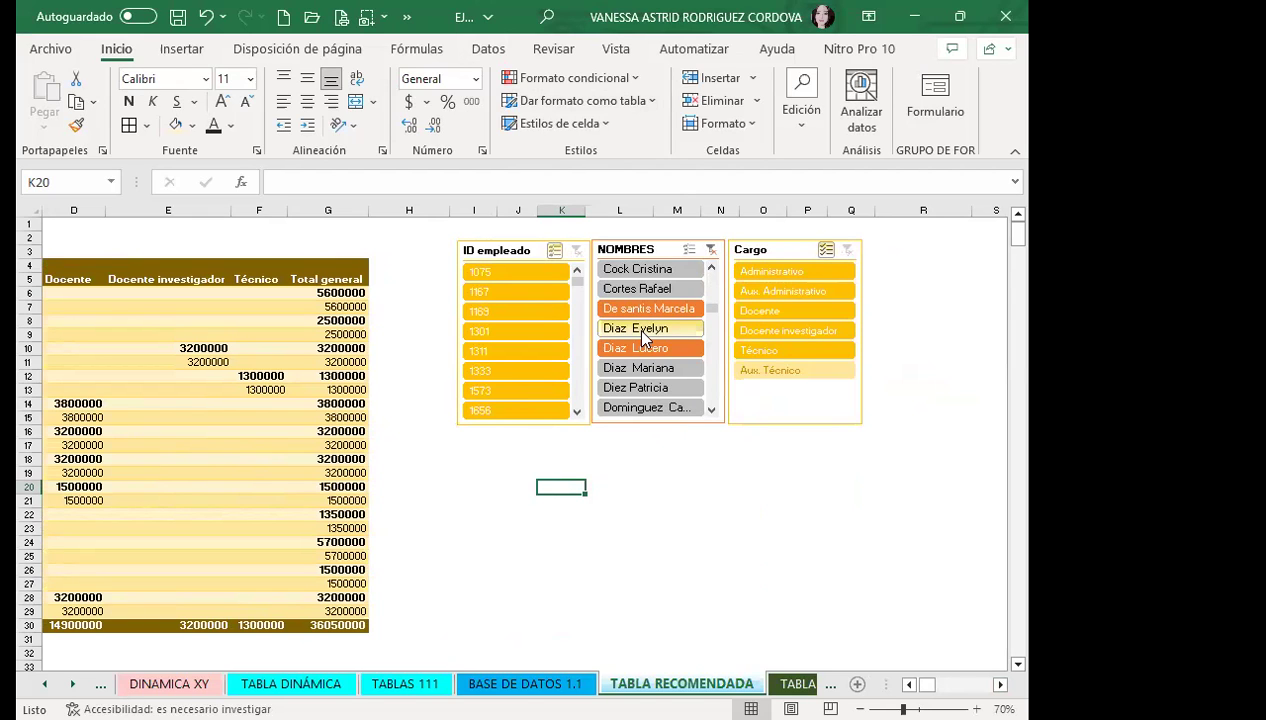
Step: Deselect Administrativo, Docente and Técnico in the Cargo slicer, leaving a 6050000 total
{"action": "left_click", "coordinate": [780, 272]}
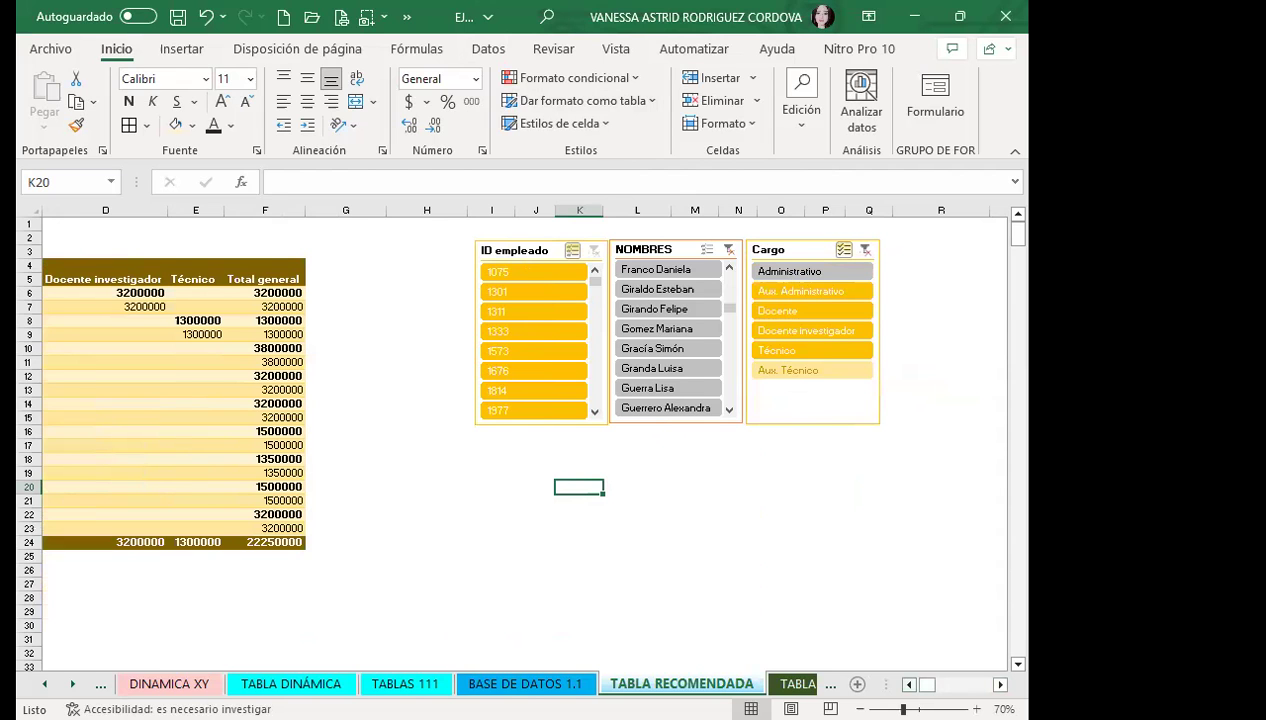
{"action": "scroll", "coordinate": [510, 400], "scroll_direction": "left", "scroll_amount": 2}
{"action": "scroll", "coordinate": [510, 400], "scroll_direction": "left", "scroll_amount": 2}
{"action": "scroll", "coordinate": [510, 400], "scroll_direction": "left", "scroll_amount": 2}
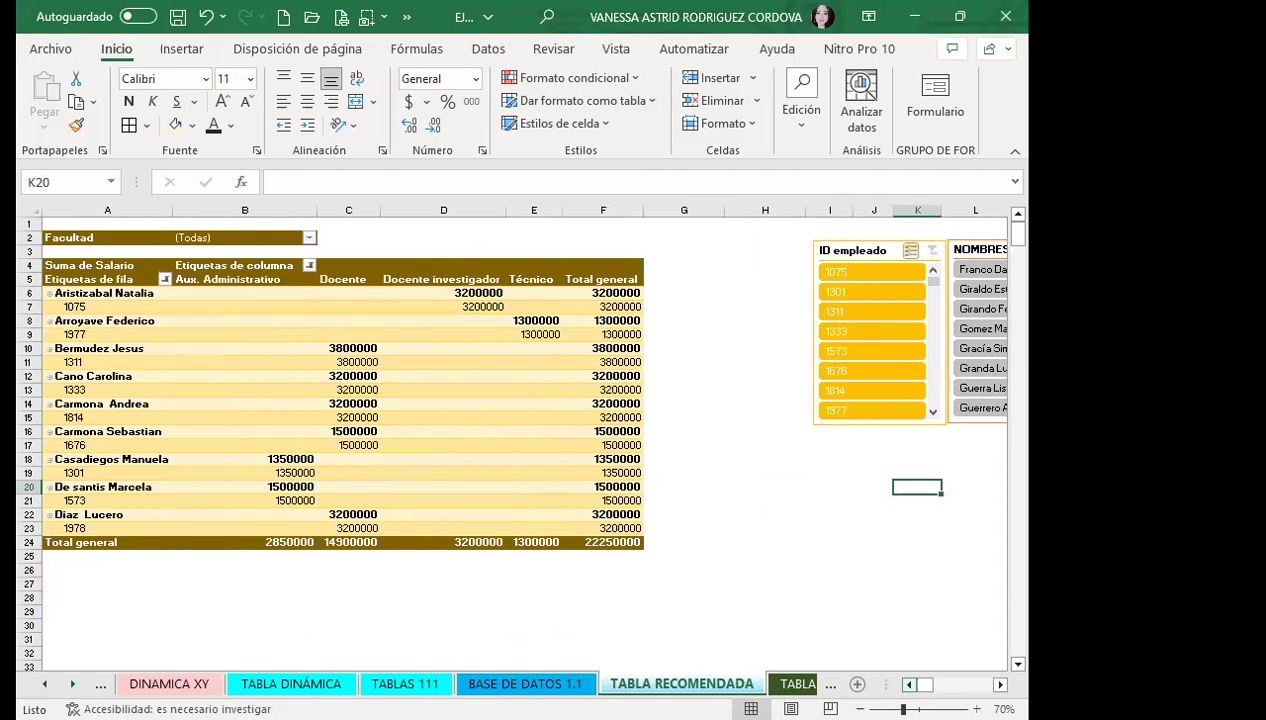
{"action": "scroll", "coordinate": [879, 412], "scroll_direction": "right", "scroll_amount": 2}
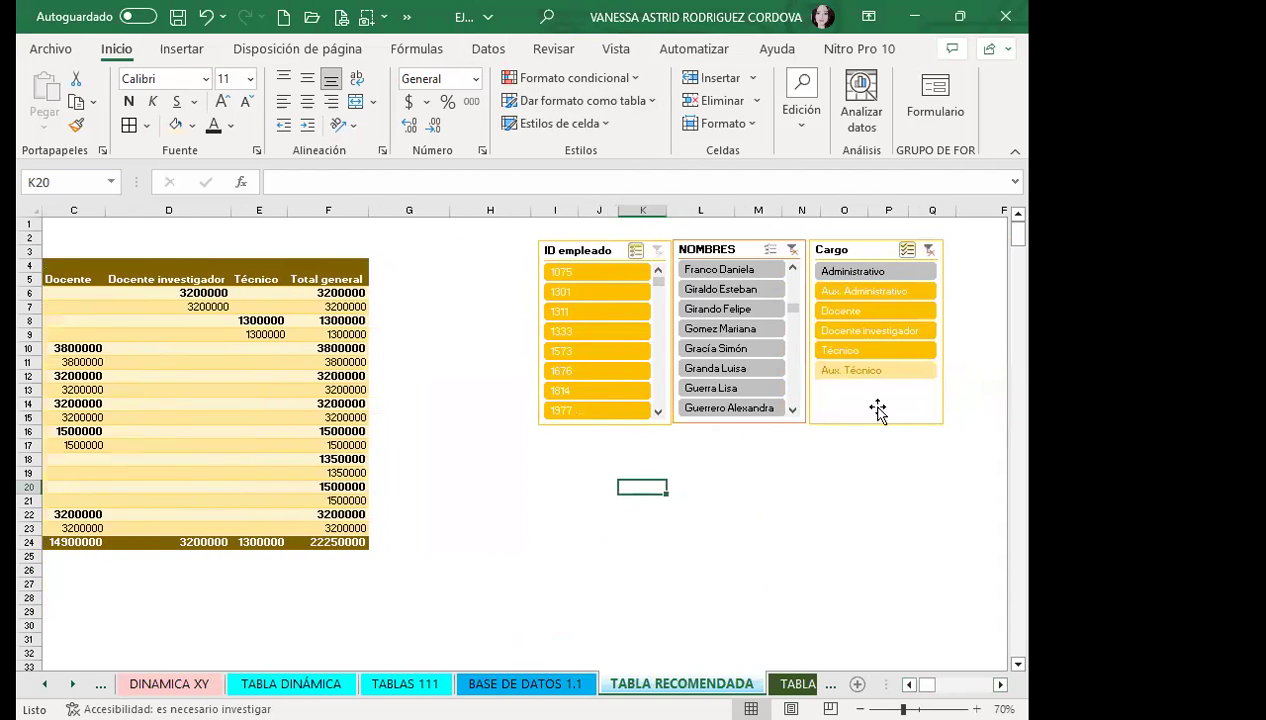
{"action": "left_click", "coordinate": [850, 311]}
{"action": "left_click", "coordinate": [862, 350]}
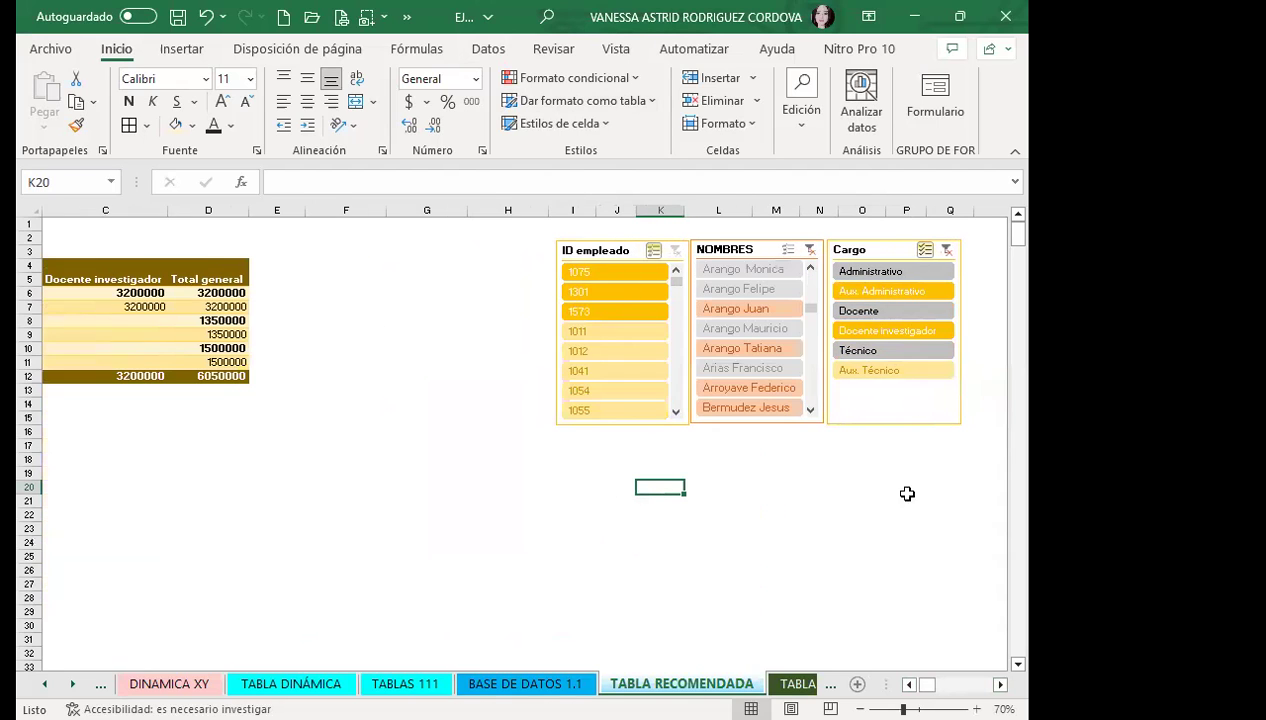
{"action": "left_click", "coordinate": [908, 684]}
{"action": "left_click", "coordinate": [908, 684]}
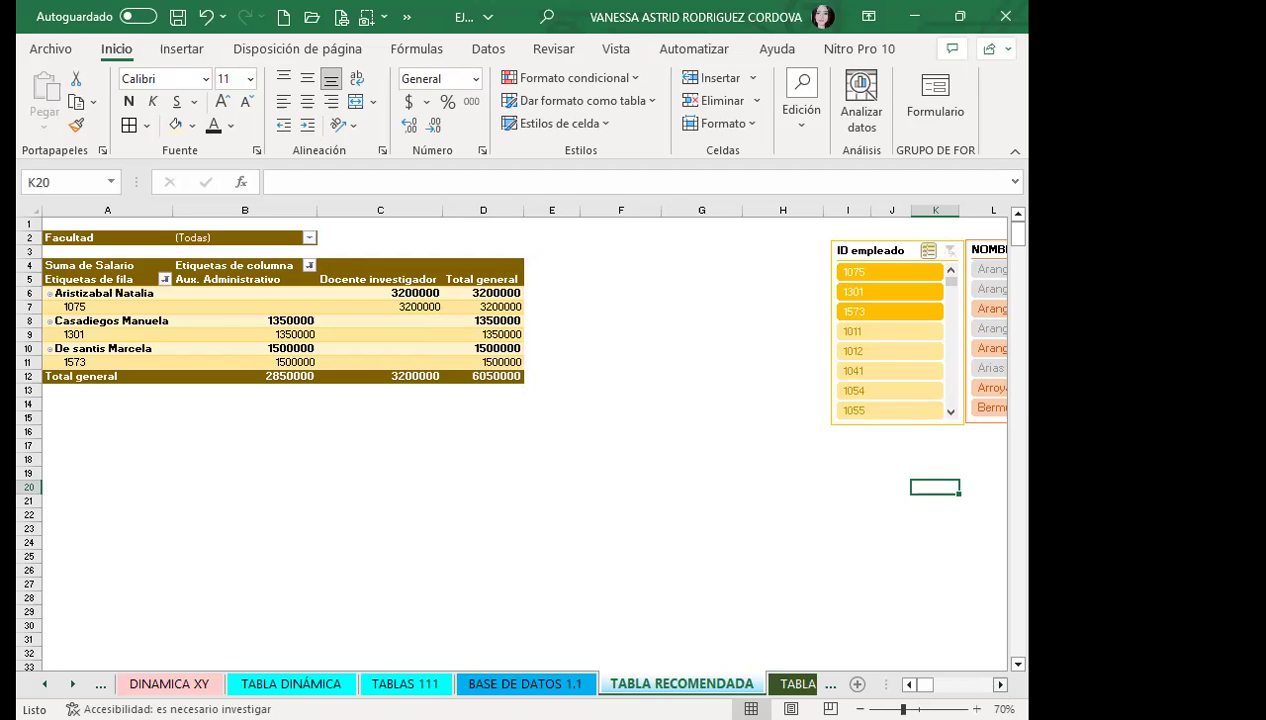
Step: Clear the Cargo and NOMBRES slicer filters
{"action": "left_click", "coordinate": [999, 684]}
{"action": "scroll", "coordinate": [707, 345], "scroll_direction": "right", "scroll_amount": 2}
{"action": "left_click", "coordinate": [684, 250]}
{"action": "left_click", "coordinate": [884, 248]}
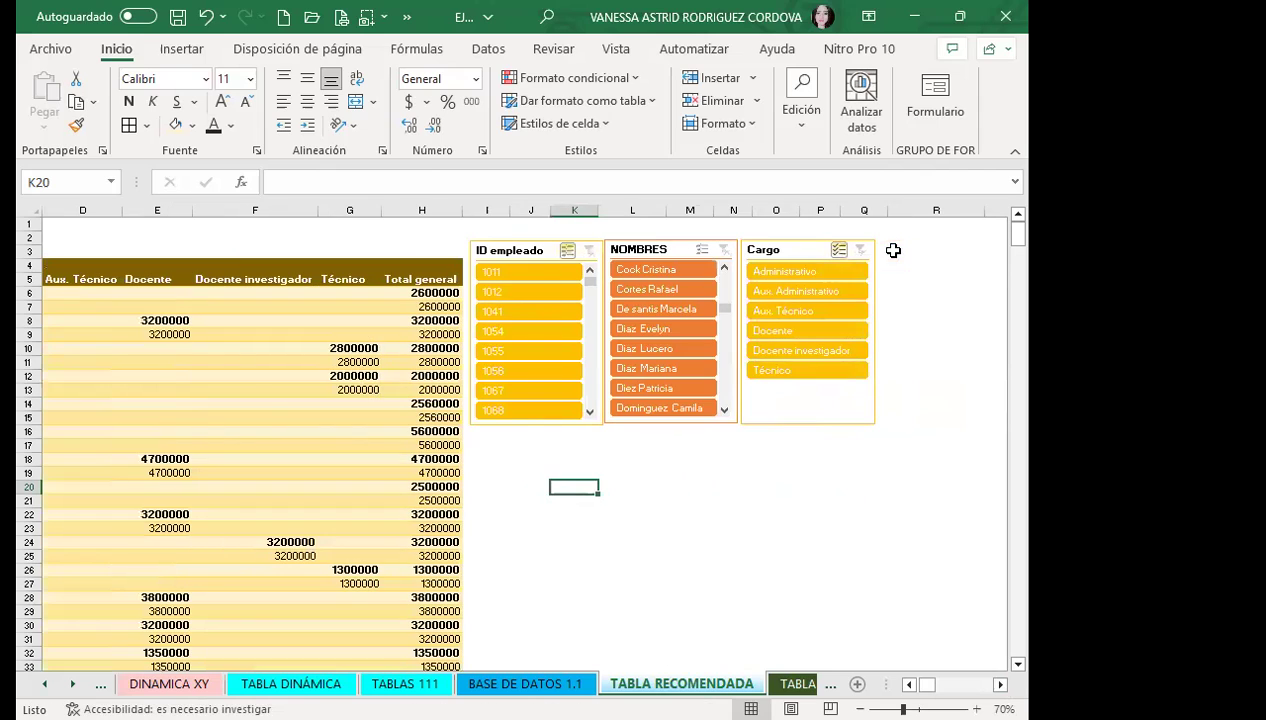
{"action": "left_click", "coordinate": [908, 684]}
{"action": "left_click", "coordinate": [908, 684]}
{"action": "left_click", "coordinate": [908, 684]}
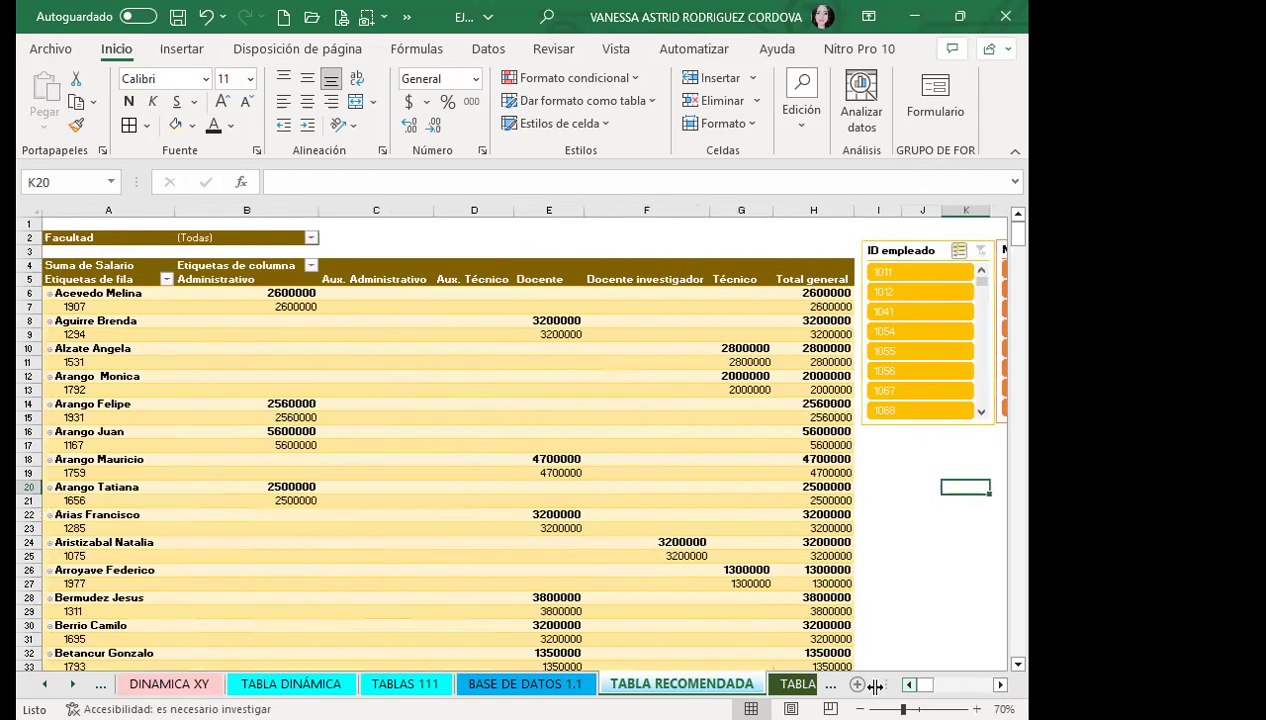
Step: Review the full unfiltered pivot, totalling 338050000, and select a cell inside it
{"action": "scroll", "coordinate": [250, 519], "scroll_direction": "down", "scroll_amount": 13}
{"action": "scroll", "coordinate": [262, 523], "scroll_direction": "down", "scroll_amount": 13}
{"action": "scroll", "coordinate": [262, 523], "scroll_direction": "down", "scroll_amount": 13}
{"action": "scroll", "coordinate": [262, 523], "scroll_direction": "down", "scroll_amount": 7}
{"action": "scroll", "coordinate": [262, 523], "scroll_direction": "down", "scroll_amount": 12}
{"action": "scroll", "coordinate": [262, 523], "scroll_direction": "down", "scroll_amount": 7}
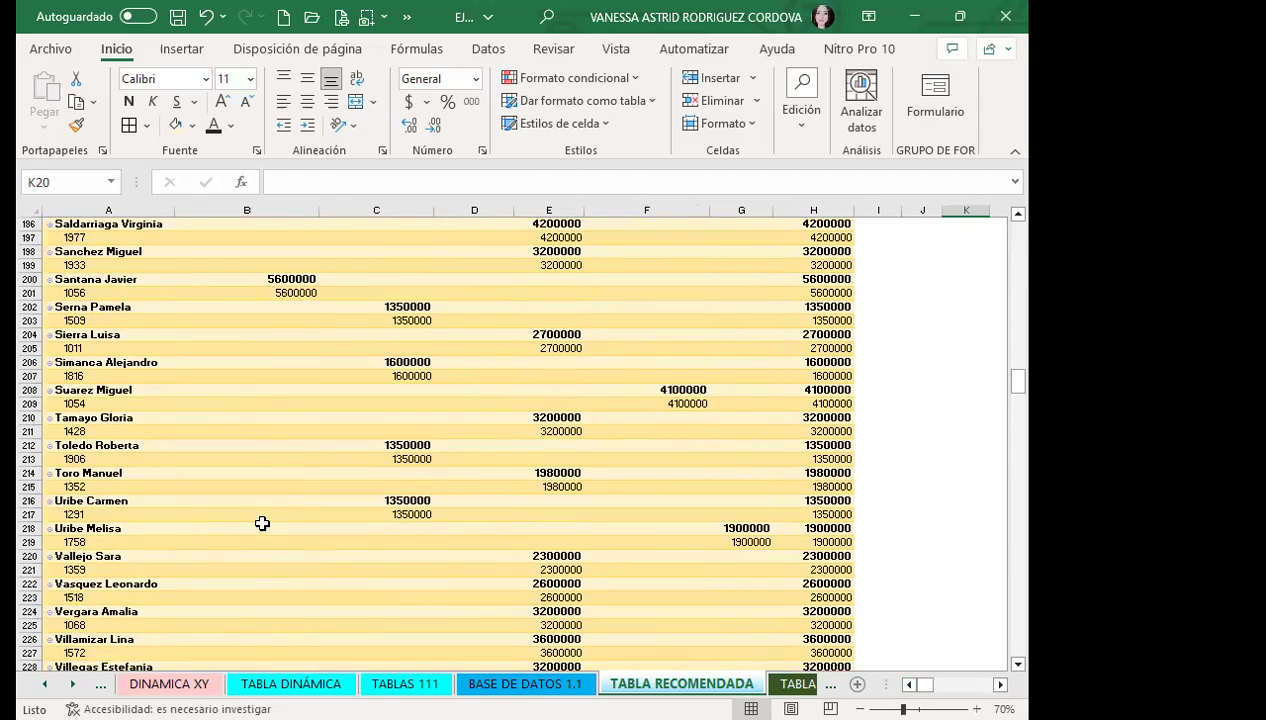
{"action": "scroll", "coordinate": [262, 523], "scroll_direction": "down", "scroll_amount": 13}
{"action": "scroll", "coordinate": [262, 523], "scroll_direction": "up", "scroll_amount": 5}
{"action": "scroll", "coordinate": [262, 523], "scroll_direction": "up", "scroll_amount": 2}
{"action": "scroll", "coordinate": [262, 523], "scroll_direction": "up", "scroll_amount": 1}
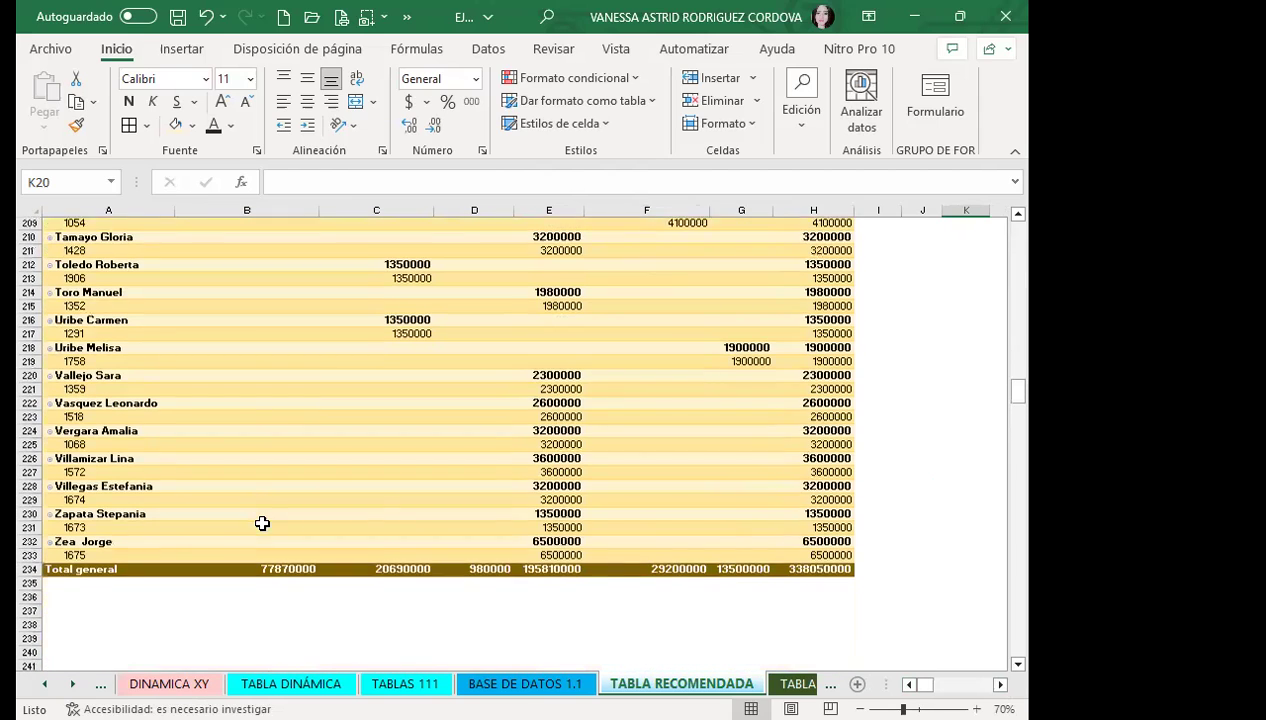
{"action": "scroll", "coordinate": [262, 523], "scroll_direction": "up", "scroll_amount": 6}
{"action": "scroll", "coordinate": [262, 523], "scroll_direction": "up", "scroll_amount": 10}
{"action": "scroll", "coordinate": [262, 523], "scroll_direction": "up", "scroll_amount": 10}
{"action": "scroll", "coordinate": [262, 523], "scroll_direction": "up", "scroll_amount": 9}
{"action": "scroll", "coordinate": [262, 523], "scroll_direction": "up", "scroll_amount": 7}
{"action": "scroll", "coordinate": [262, 523], "scroll_direction": "up", "scroll_amount": 5}
{"action": "scroll", "coordinate": [262, 523], "scroll_direction": "up", "scroll_amount": 10}
{"action": "scroll", "coordinate": [262, 523], "scroll_direction": "up", "scroll_amount": 11}
{"action": "scroll", "coordinate": [262, 523], "scroll_direction": "up", "scroll_amount": 2}
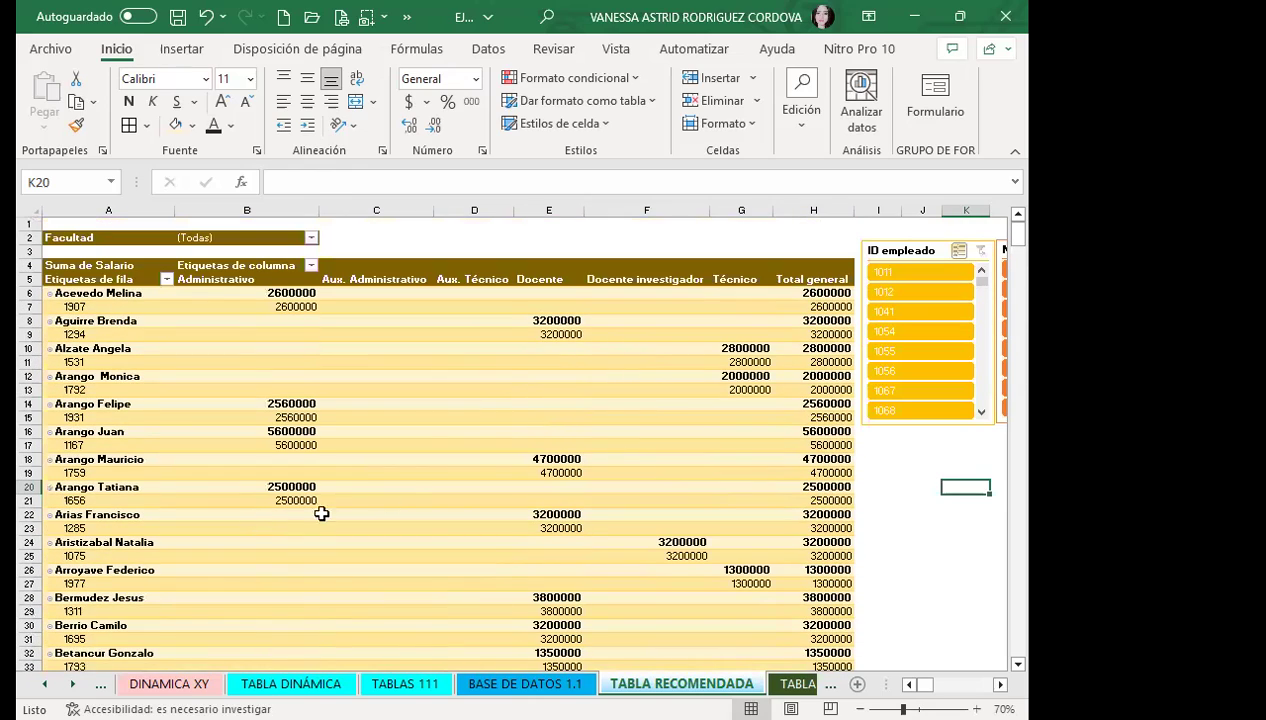
{"action": "left_click", "coordinate": [437, 391]}
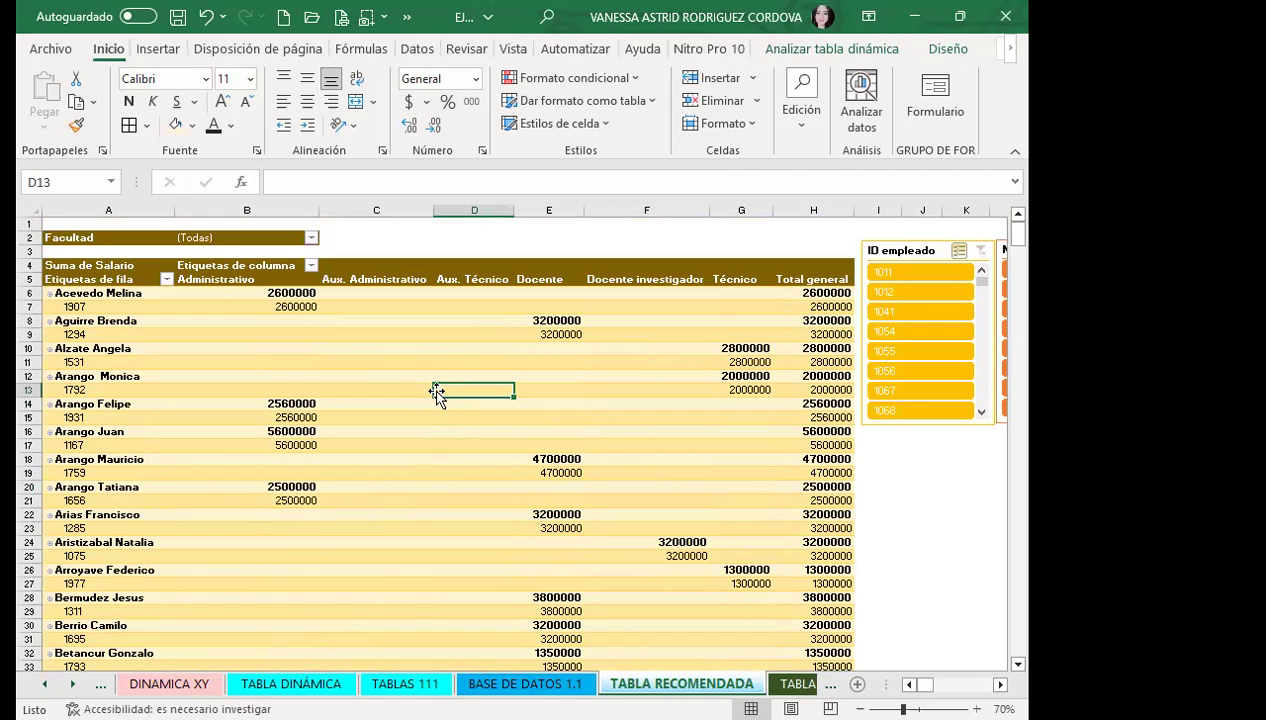
Step: Inspect the pivot's row labels, collapsing two employee rows and then undoing it
{"action": "left_click", "coordinate": [150, 278]}
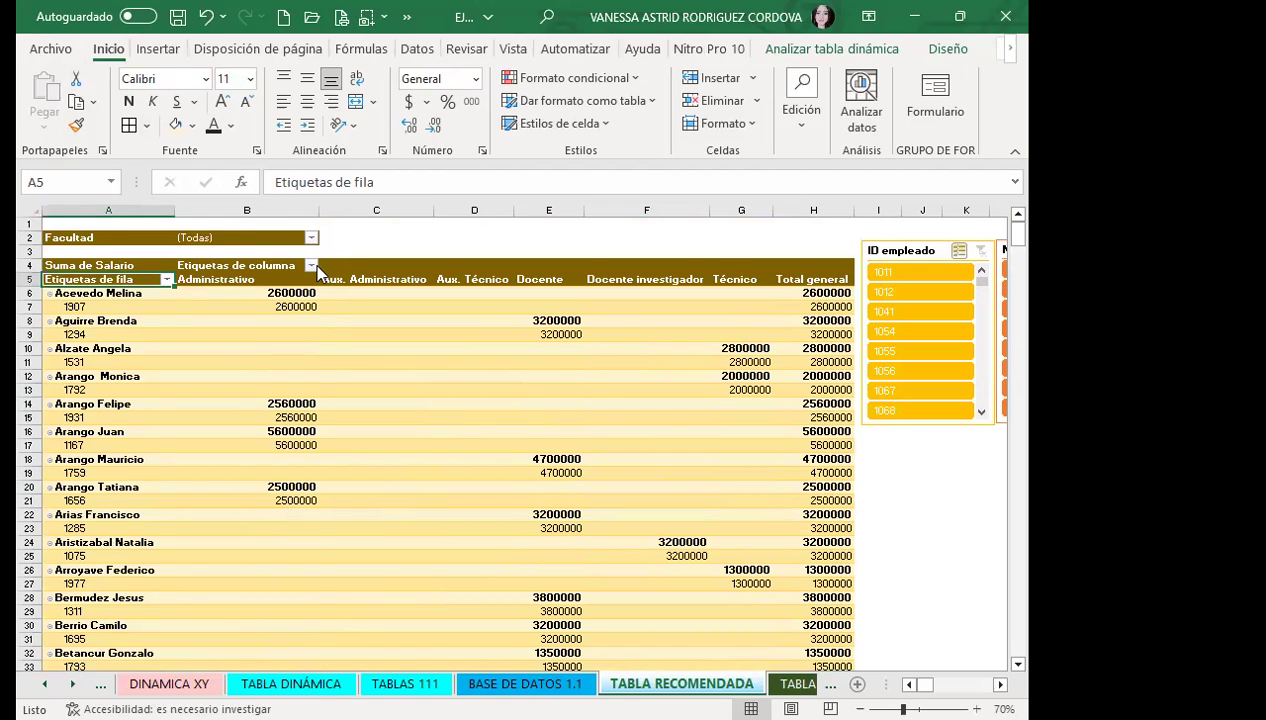
{"action": "left_click", "coordinate": [311, 265]}
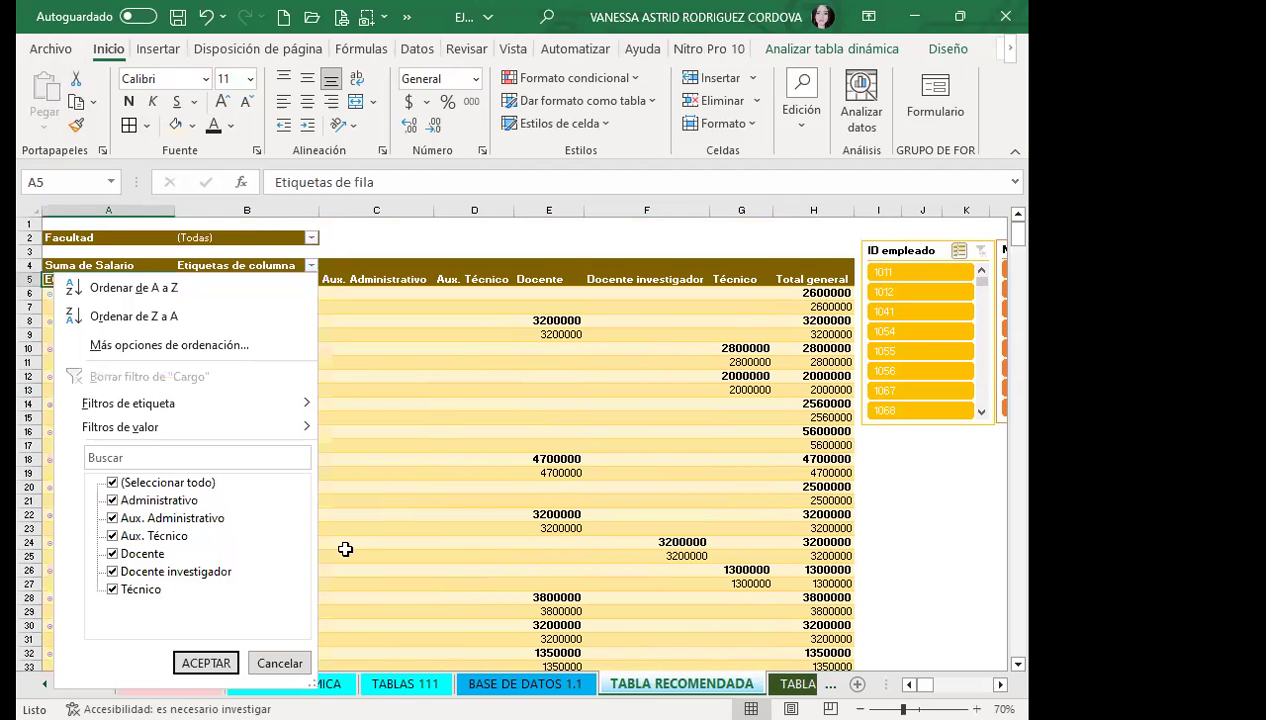
{"action": "scroll", "coordinate": [339, 545], "scroll_direction": "right", "scroll_amount": 5}
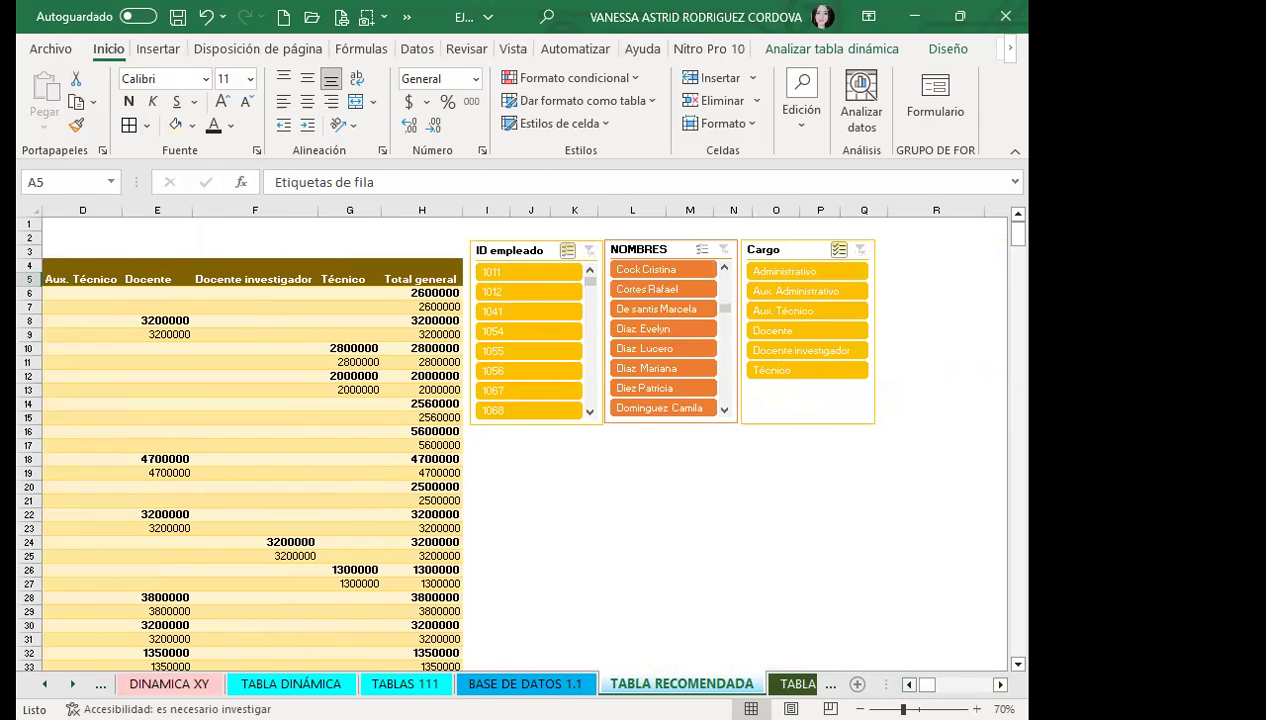
{"action": "scroll", "coordinate": [656, 537], "scroll_direction": "left", "scroll_amount": 3}
{"action": "left_click", "coordinate": [98, 294]}
{"action": "left_click", "coordinate": [68, 320]}
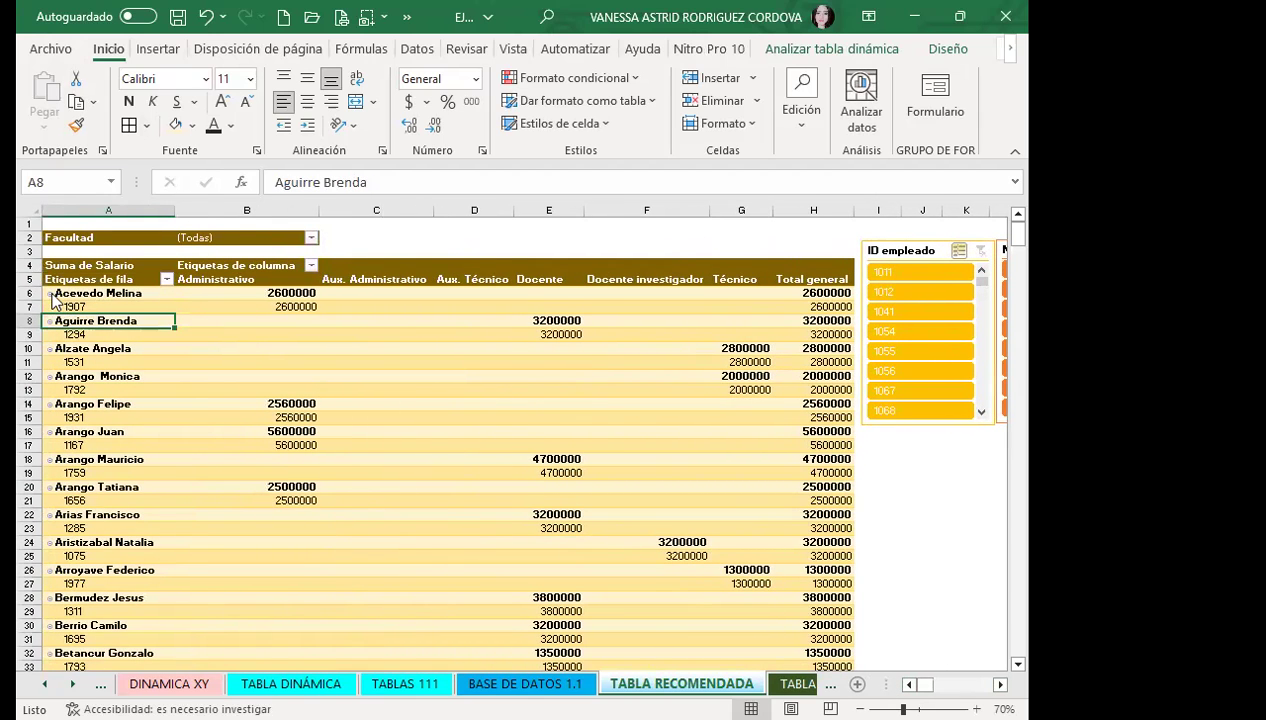
{"action": "left_click", "coordinate": [50, 293]}
{"action": "left_click", "coordinate": [50, 307]}
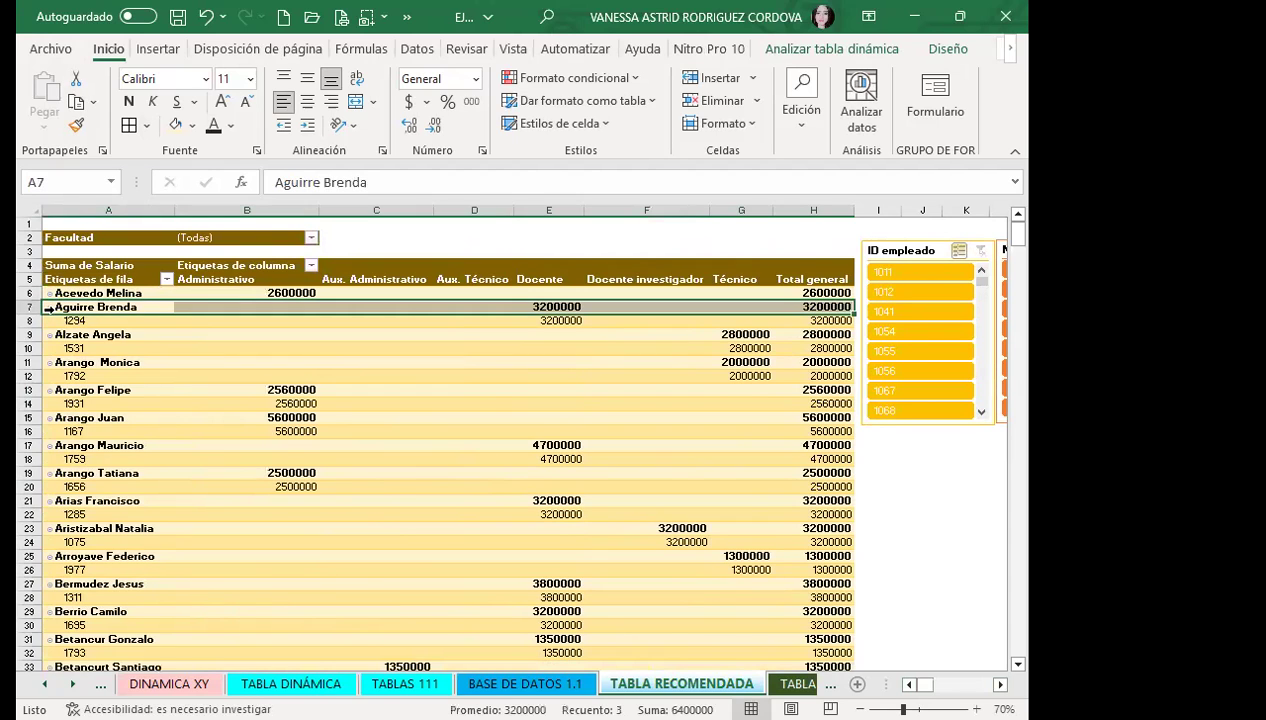
{"action": "key", "text": "ctrl+z"}
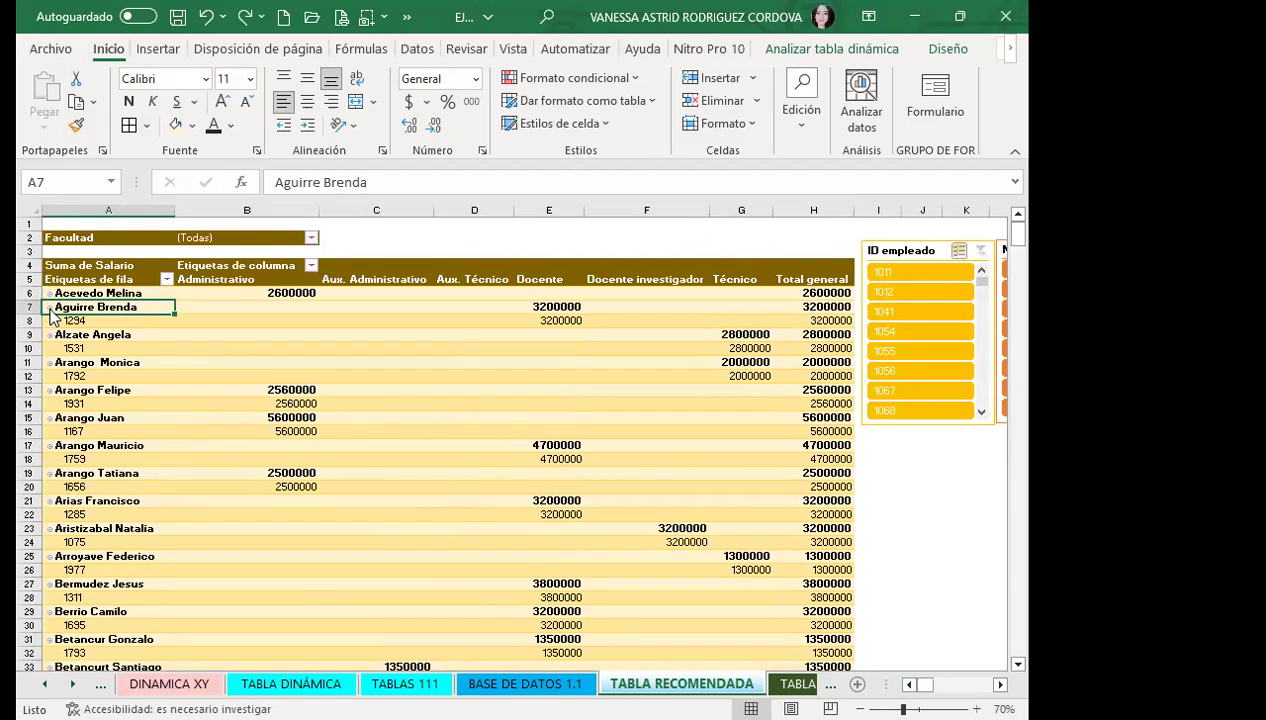
{"action": "key", "text": "ctrl+z"}
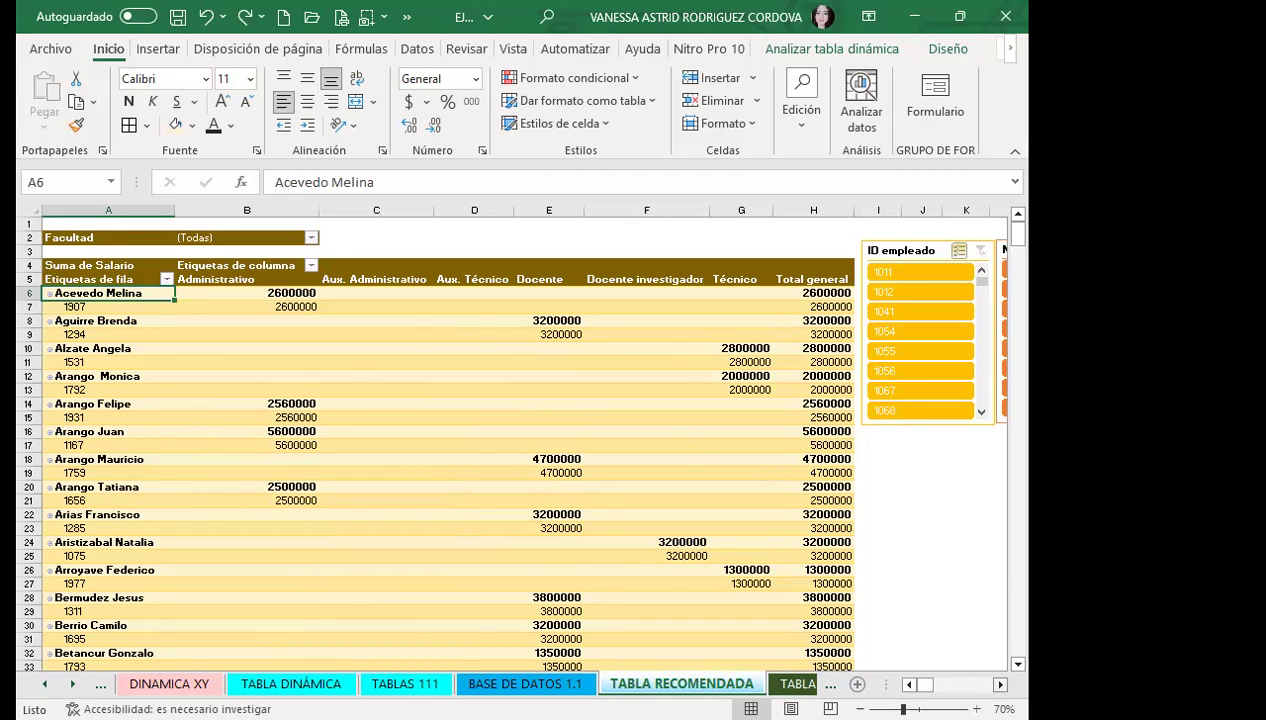
Step: Pick four names in NOMBRES and keep Administrativo and Docente investigador in Cargo, totalling 7800000
{"action": "left_click", "coordinate": [999, 684]}
{"action": "left_click", "coordinate": [999, 684]}
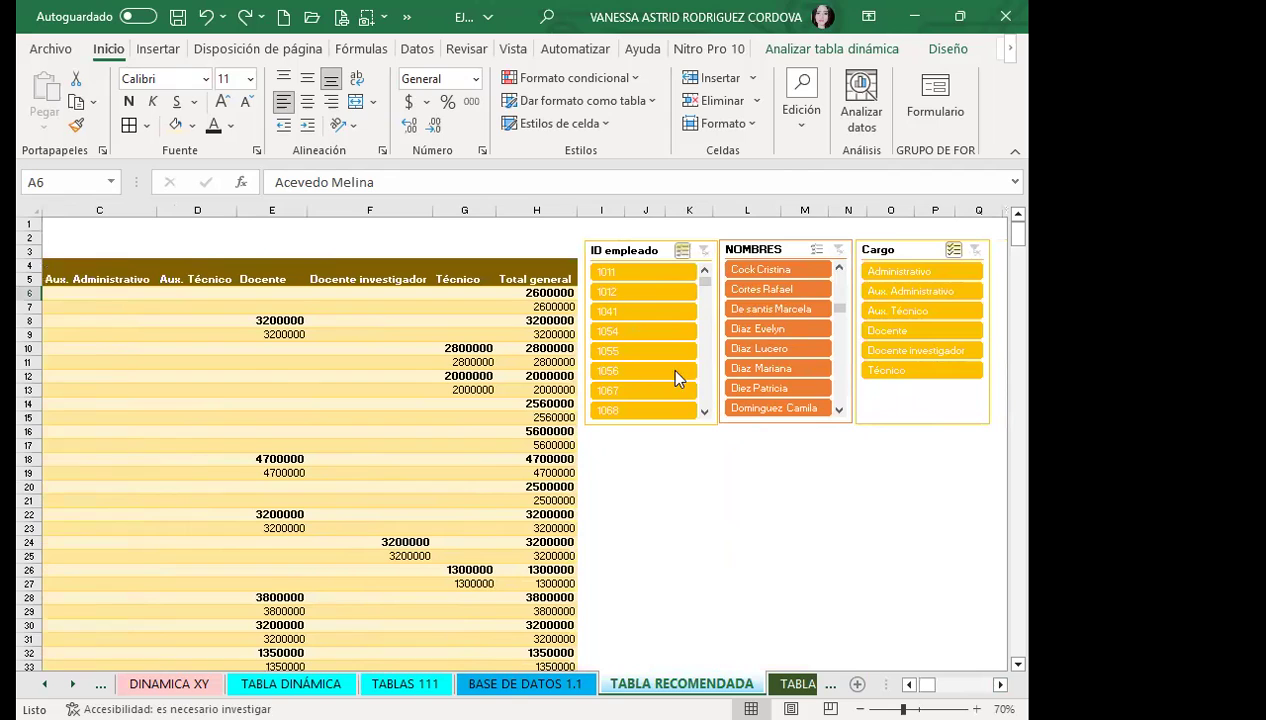
{"action": "left_click", "coordinate": [782, 289]}
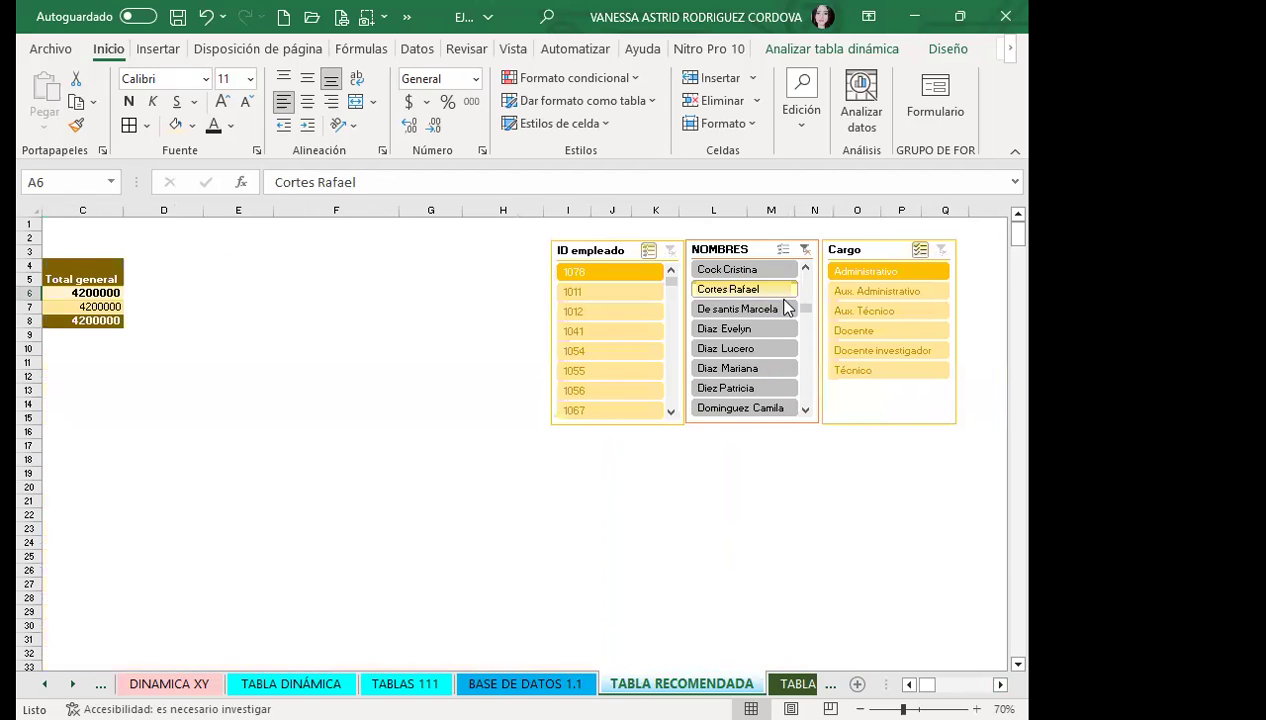
{"action": "left_click", "coordinate": [744, 309], "text": "ctrl"}
{"action": "left_click", "coordinate": [740, 328], "text": "ctrl"}
{"action": "left_click", "coordinate": [745, 368], "text": "ctrl"}
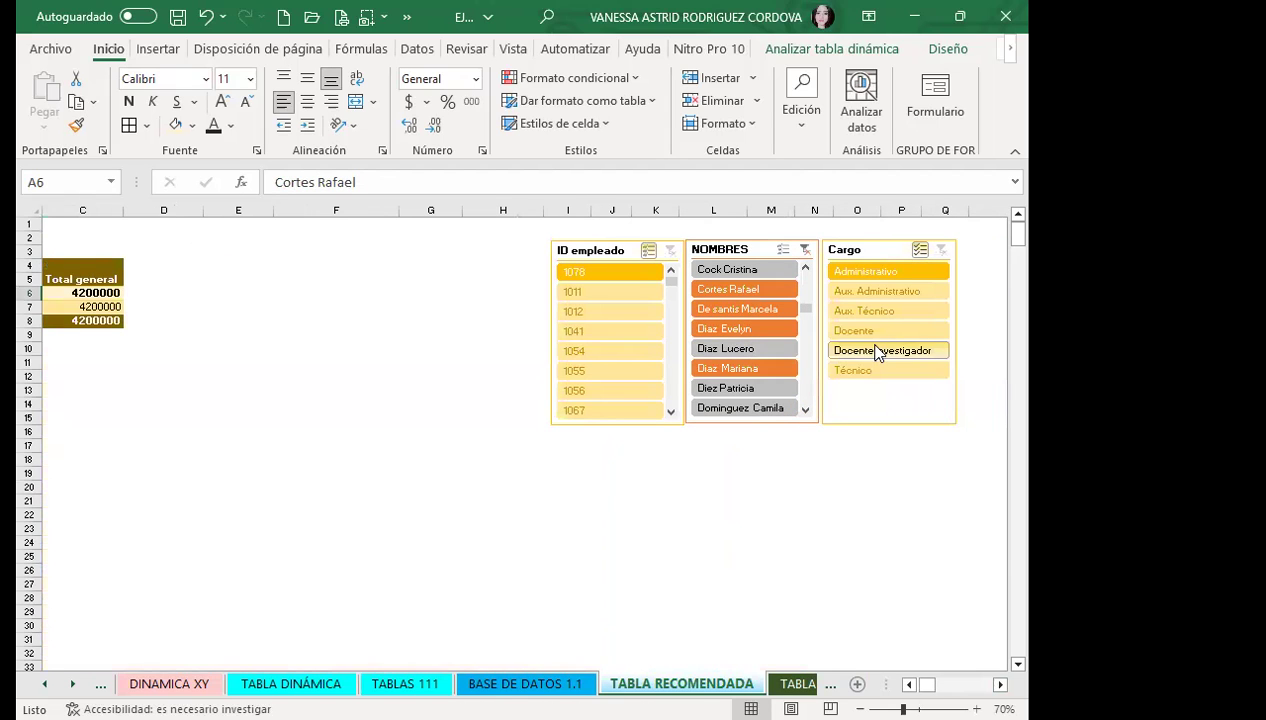
{"action": "left_click", "coordinate": [876, 331]}
{"action": "left_click", "coordinate": [885, 271], "text": "ctrl"}
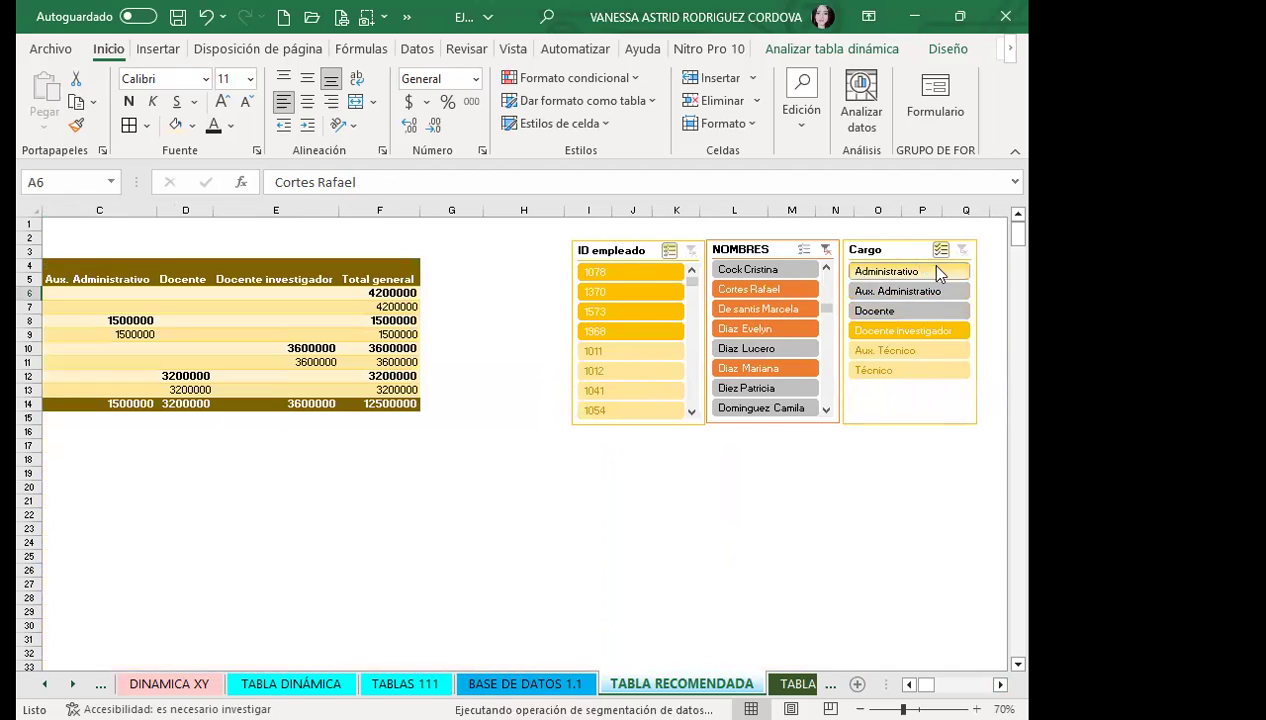
{"action": "left_click", "coordinate": [908, 684]}
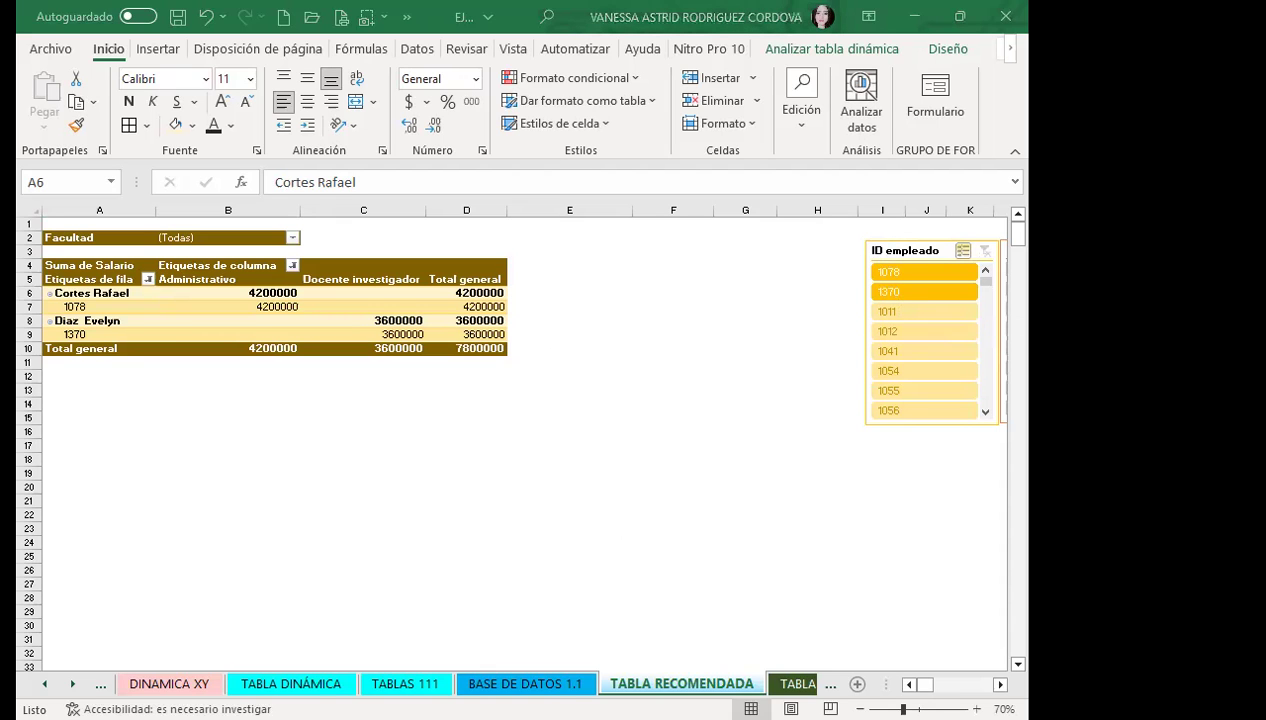
Step: Adjust the ID empleado selection, then clear the NOMBRES and Cargo slicer filters
{"action": "scroll", "coordinate": [969, 660], "scroll_direction": "right", "scroll_amount": 3}
{"action": "left_click", "coordinate": [480, 322]}
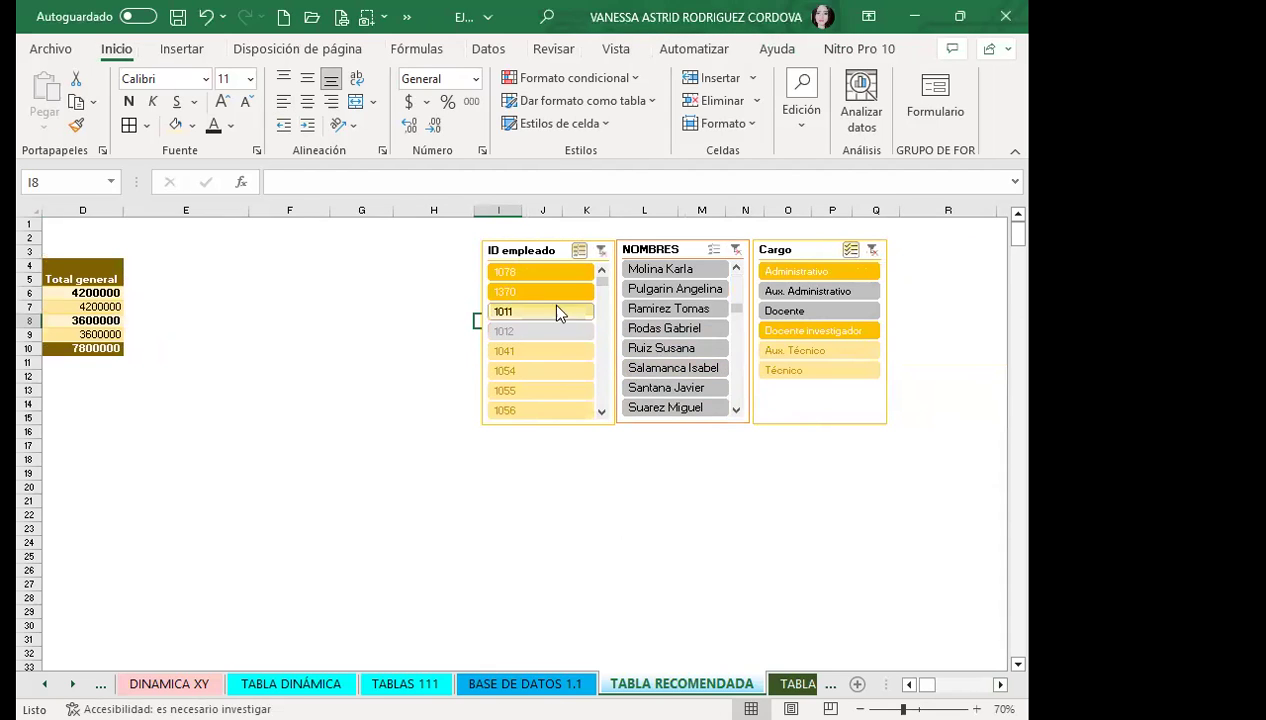
{"action": "left_click", "coordinate": [529, 276]}
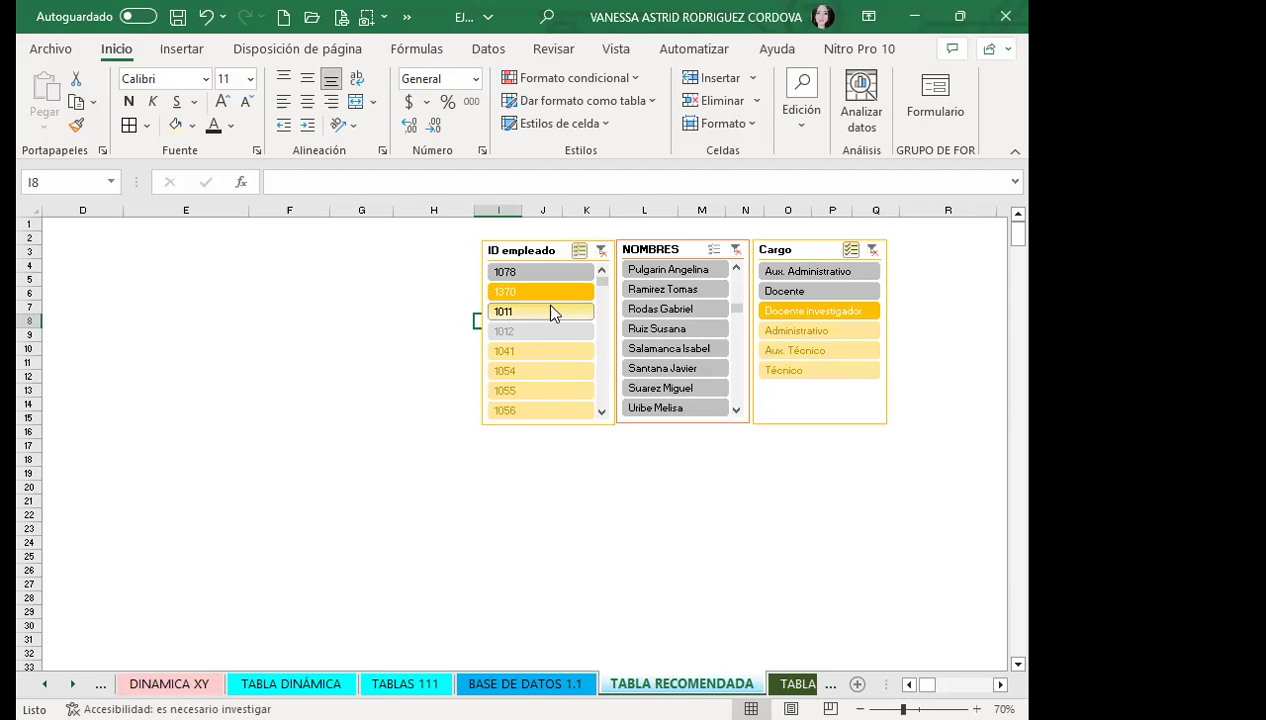
{"action": "left_click", "coordinate": [537, 290]}
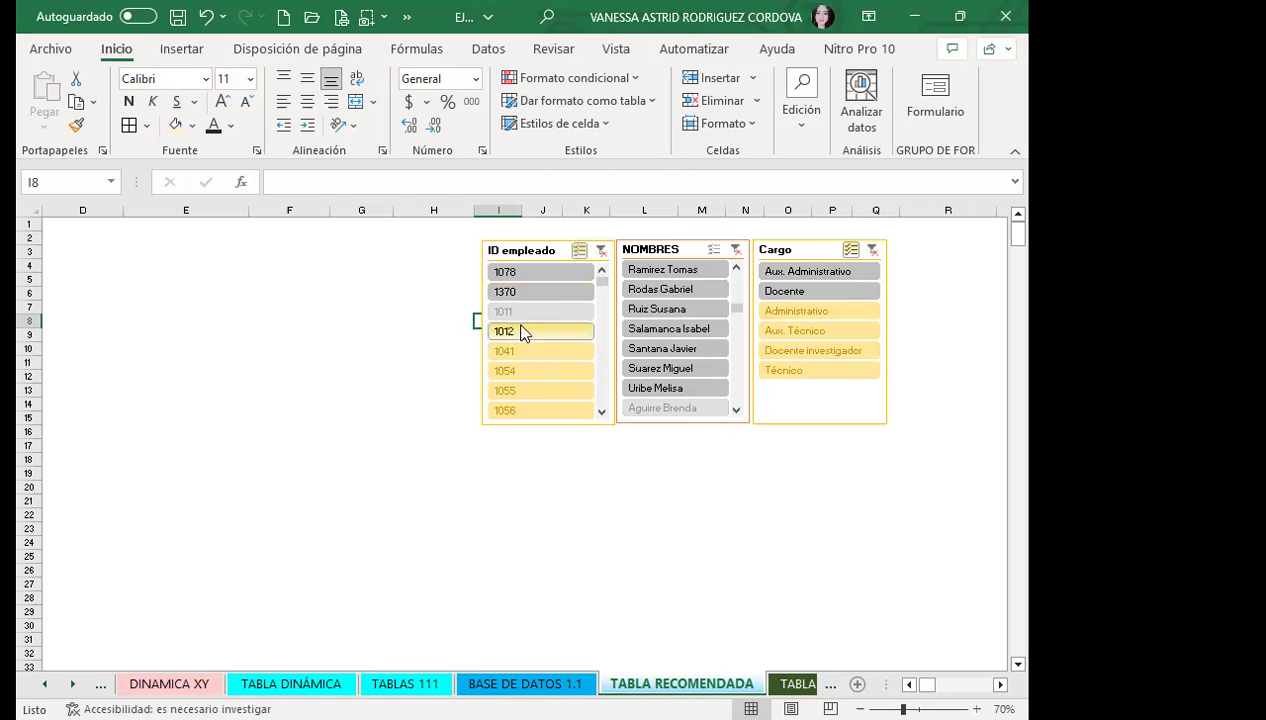
{"action": "left_click", "coordinate": [735, 249]}
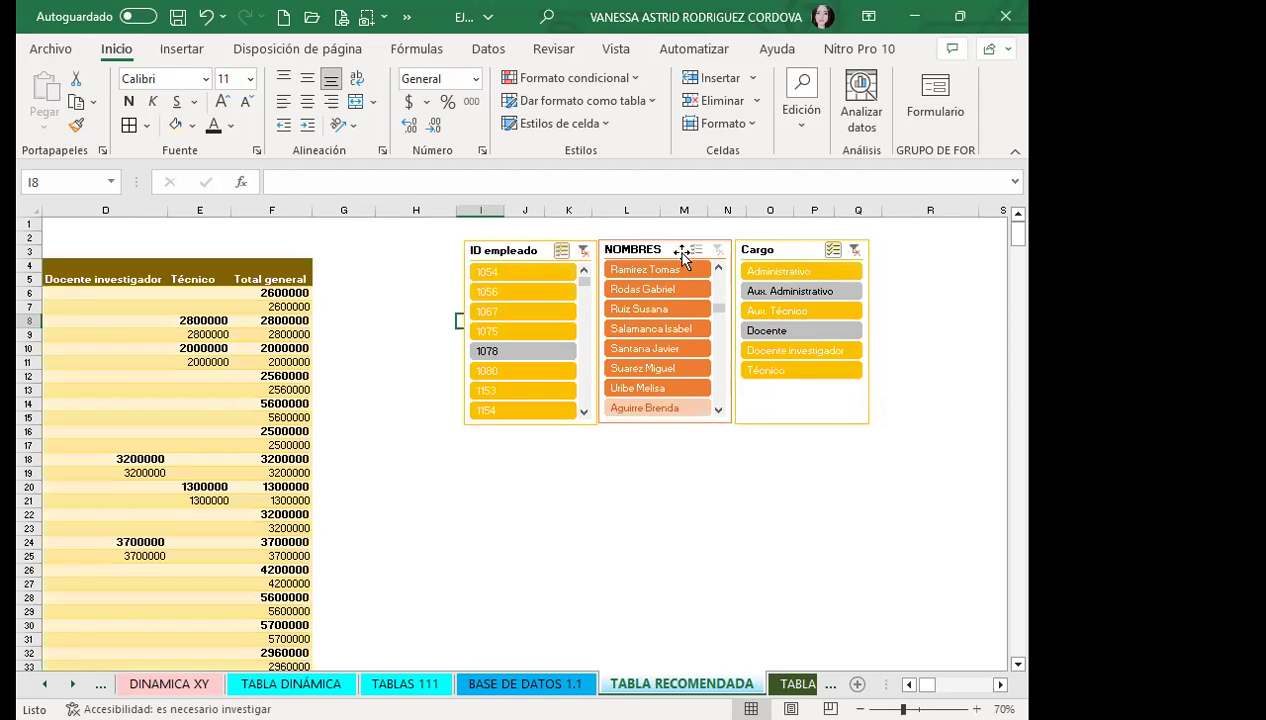
{"action": "left_click", "coordinate": [854, 249]}
Step: Deselect about a dozen employee IDs in the ID empleado slicer
{"action": "left_click", "coordinate": [508, 292]}
{"action": "left_click", "coordinate": [495, 330]}
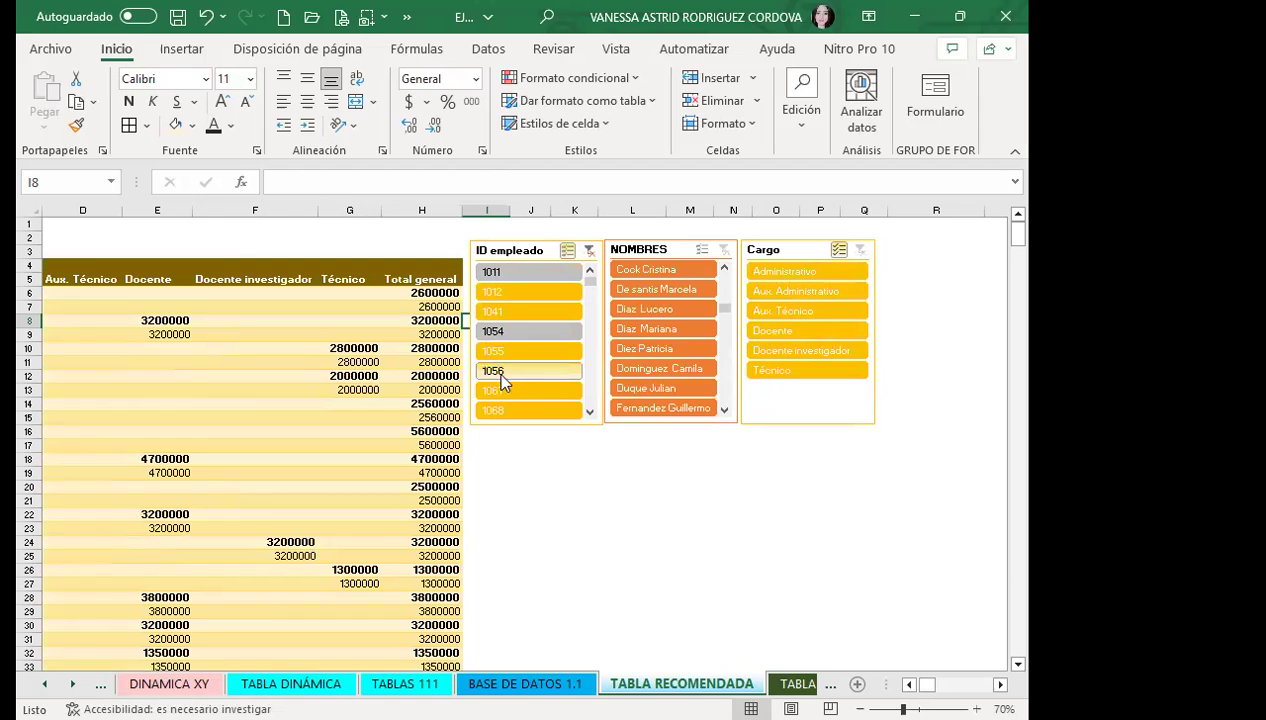
{"action": "left_click", "coordinate": [568, 411]}
{"action": "left_click", "coordinate": [589, 412]}
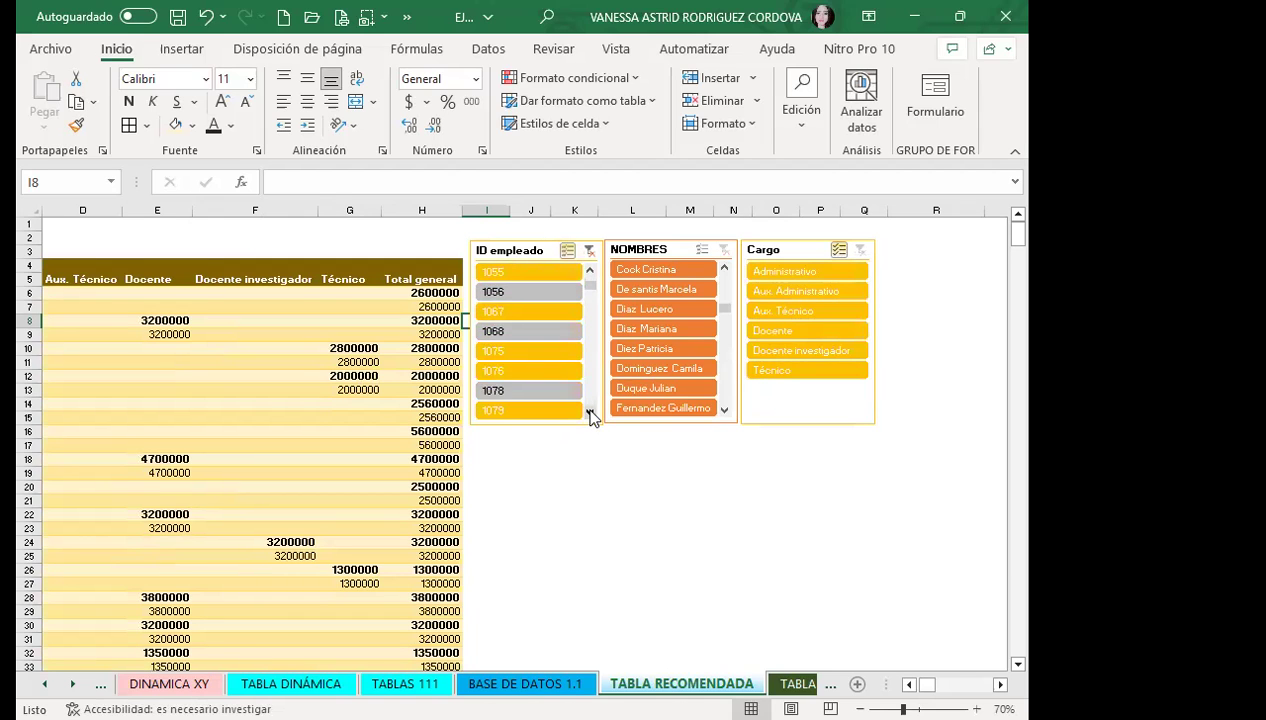
{"action": "left_click", "coordinate": [560, 370]}
{"action": "left_click", "coordinate": [589, 412]}
{"action": "left_click", "coordinate": [589, 412]}
{"action": "left_click", "coordinate": [520, 352]}
{"action": "left_click", "coordinate": [515, 391]}
{"action": "left_click", "coordinate": [589, 412]}
{"action": "left_click", "coordinate": [589, 412]}
{"action": "left_click", "coordinate": [589, 412]}
{"action": "left_click", "coordinate": [520, 410]}
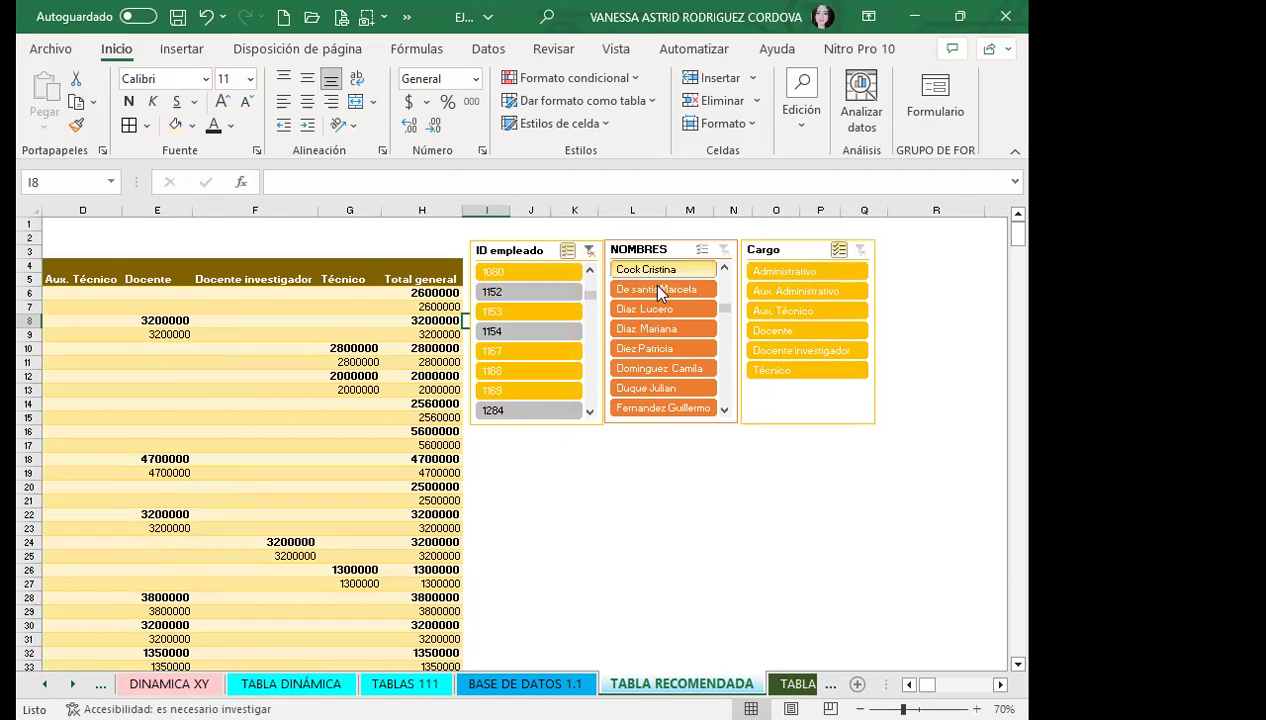
Step: Exclude Aux. Administrativo, Docente and Técnico from the Cargo slicer
{"action": "left_click", "coordinate": [785, 292]}
{"action": "left_click", "coordinate": [794, 331]}
{"action": "left_click", "coordinate": [790, 370]}
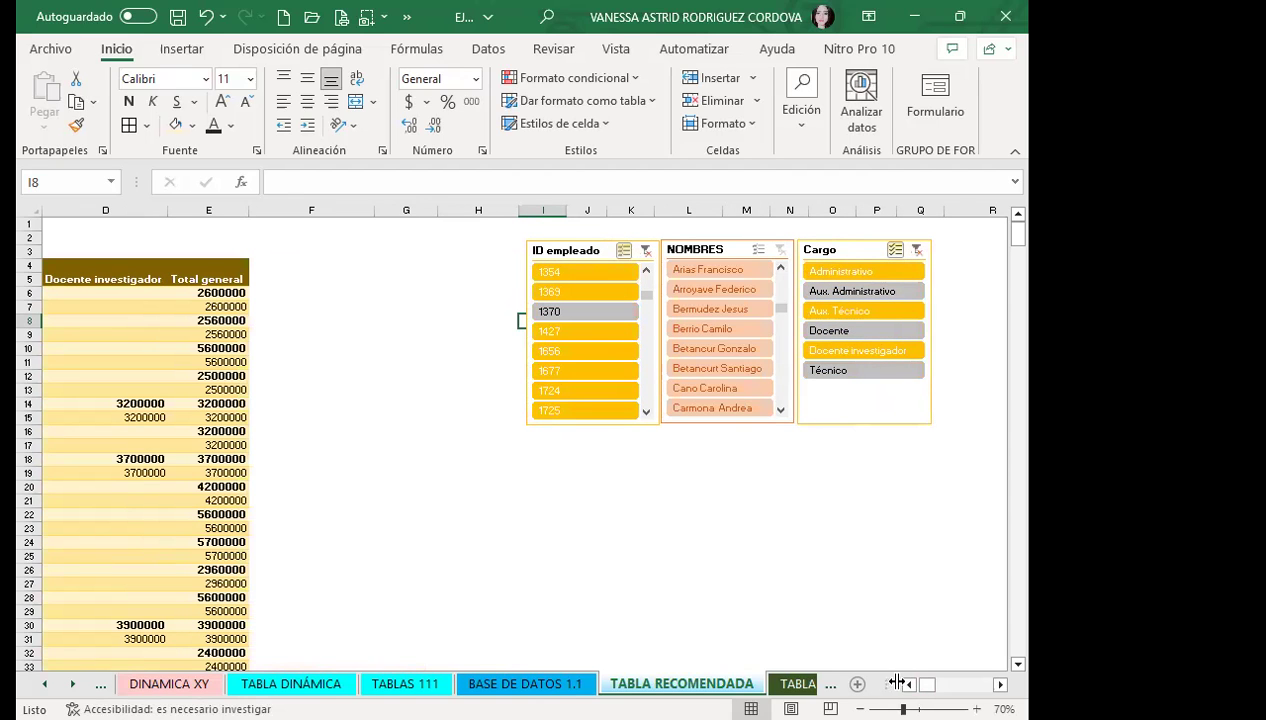
{"action": "scroll", "coordinate": [896, 683], "scroll_direction": "left", "scroll_amount": 1}
{"action": "scroll", "coordinate": [896, 683], "scroll_direction": "left", "scroll_amount": 3}
{"action": "scroll", "coordinate": [896, 683], "scroll_direction": "left", "scroll_amount": 1}
{"action": "scroll", "coordinate": [93, 459], "scroll_direction": "down", "scroll_amount": 2}
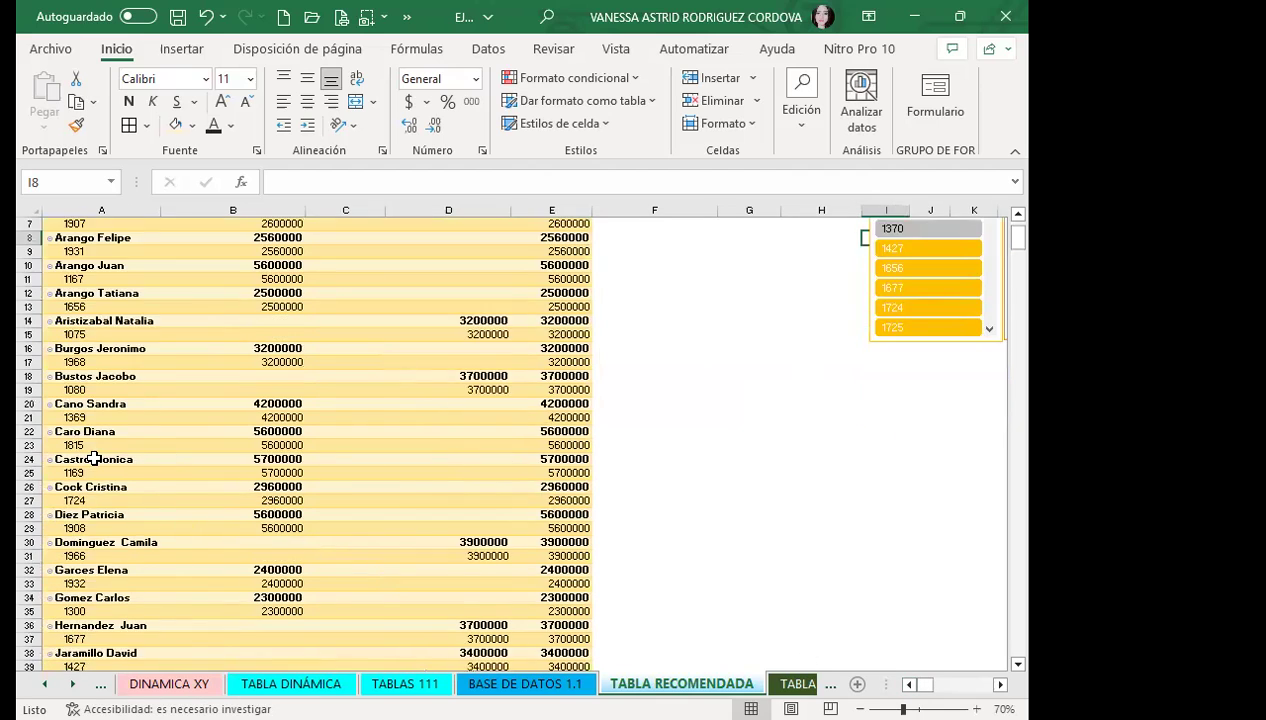
{"action": "scroll", "coordinate": [93, 459], "scroll_direction": "down", "scroll_amount": 3}
{"action": "scroll", "coordinate": [178, 457], "scroll_direction": "down", "scroll_amount": 4}
{"action": "scroll", "coordinate": [155, 429], "scroll_direction": "down", "scroll_amount": 5}
{"action": "scroll", "coordinate": [155, 427], "scroll_direction": "up", "scroll_amount": 3}
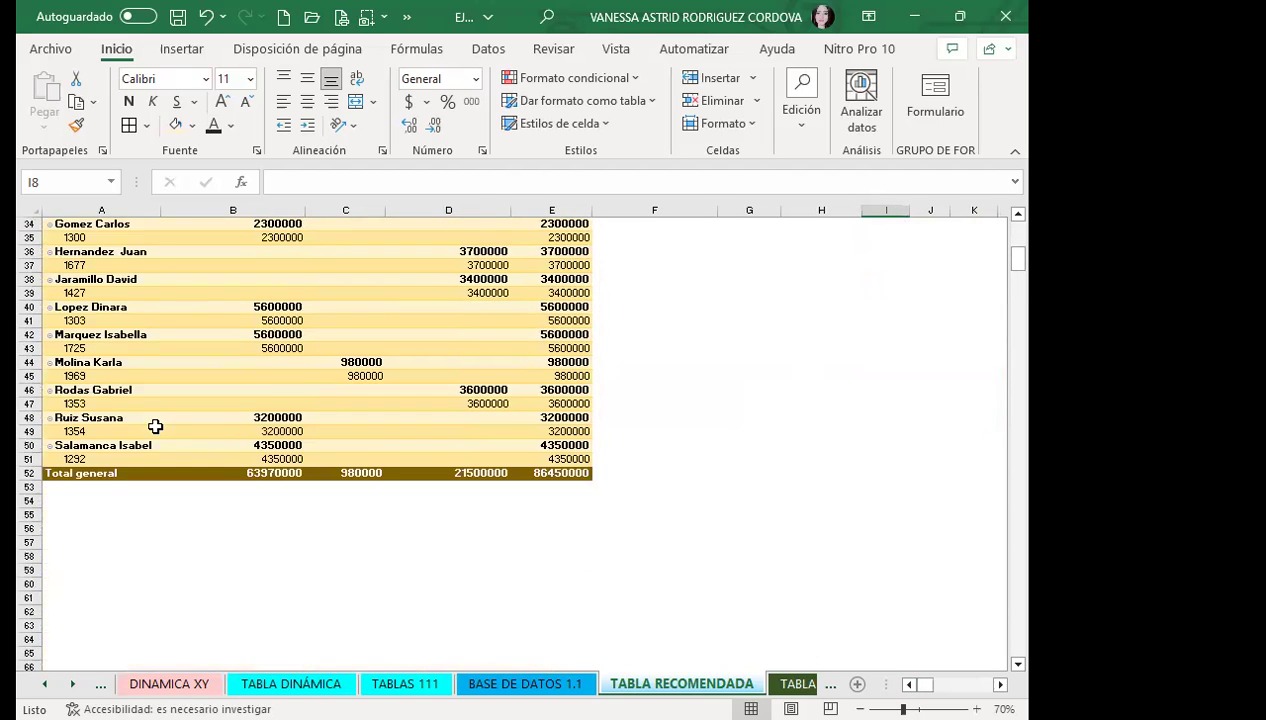
{"action": "scroll", "coordinate": [155, 425], "scroll_direction": "up", "scroll_amount": 7}
{"action": "scroll", "coordinate": [130, 390], "scroll_direction": "up", "scroll_amount": 4}
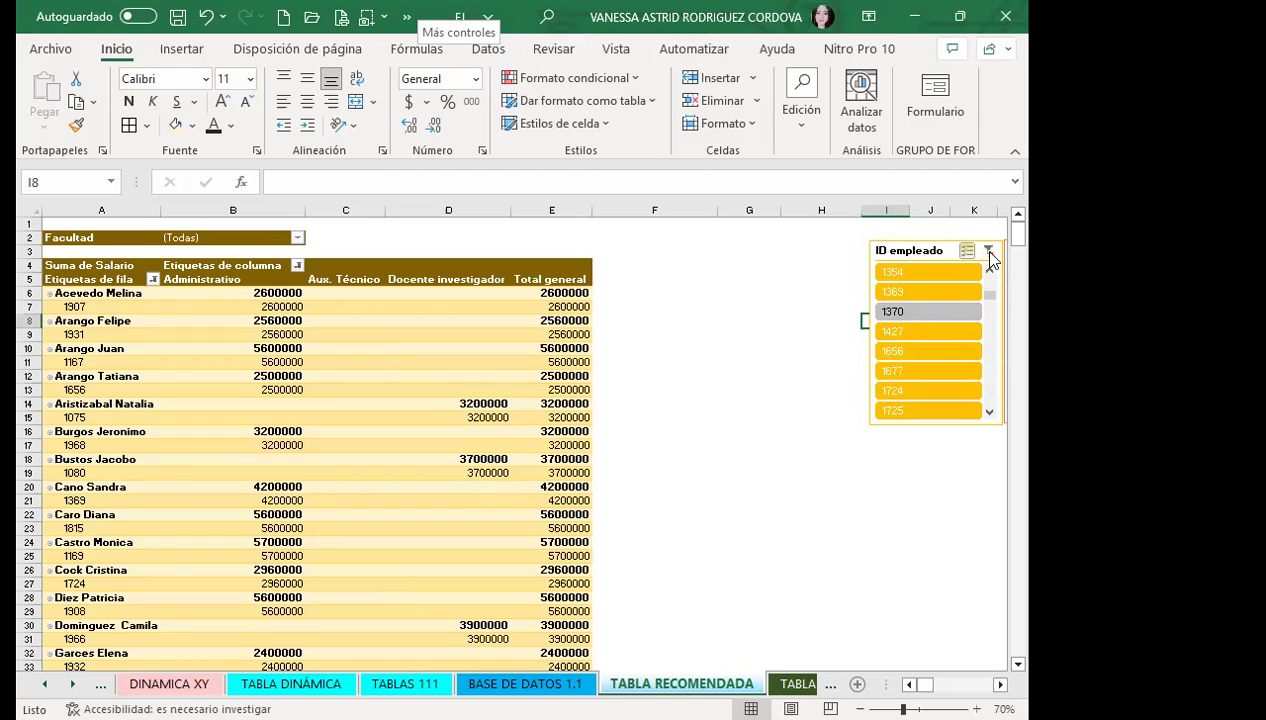
Step: Clear the ID empleado filter and deselect only employee ID 1354
{"action": "left_click", "coordinate": [988, 250]}
{"action": "left_click", "coordinate": [911, 274]}
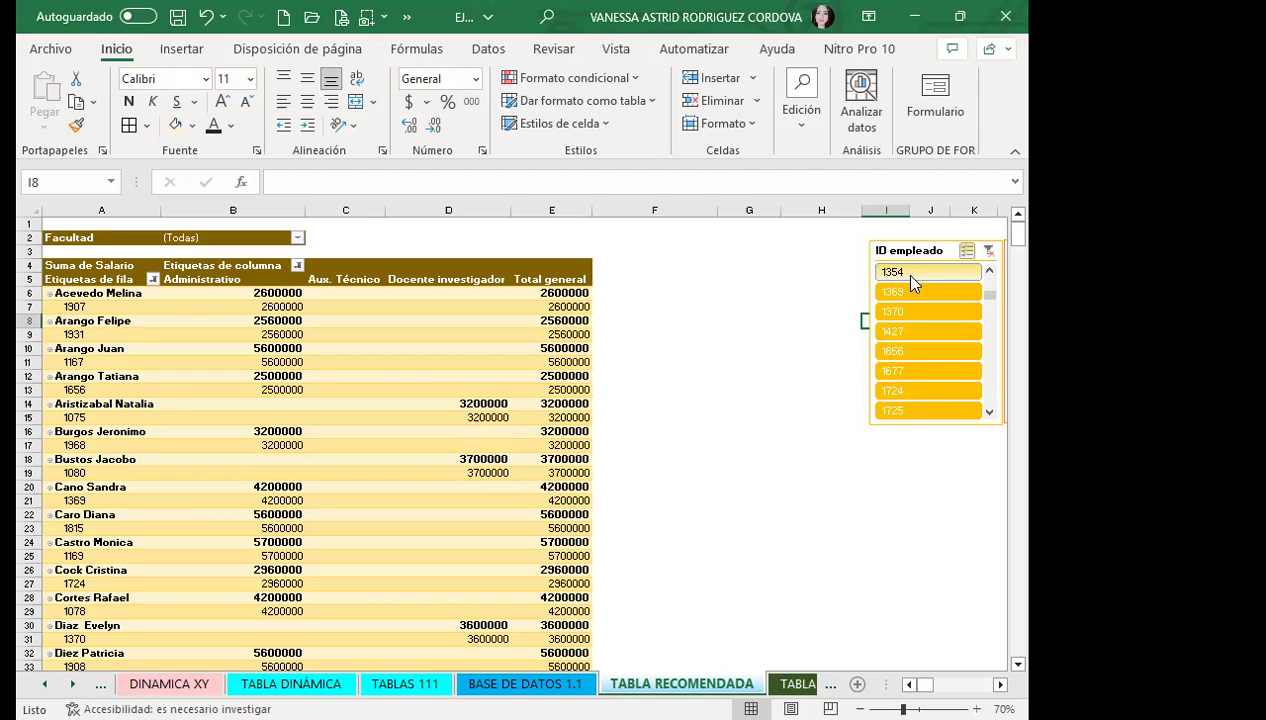
{"action": "left_click_drag", "start_coordinate": [750, 362], "coordinate": [680, 362]}
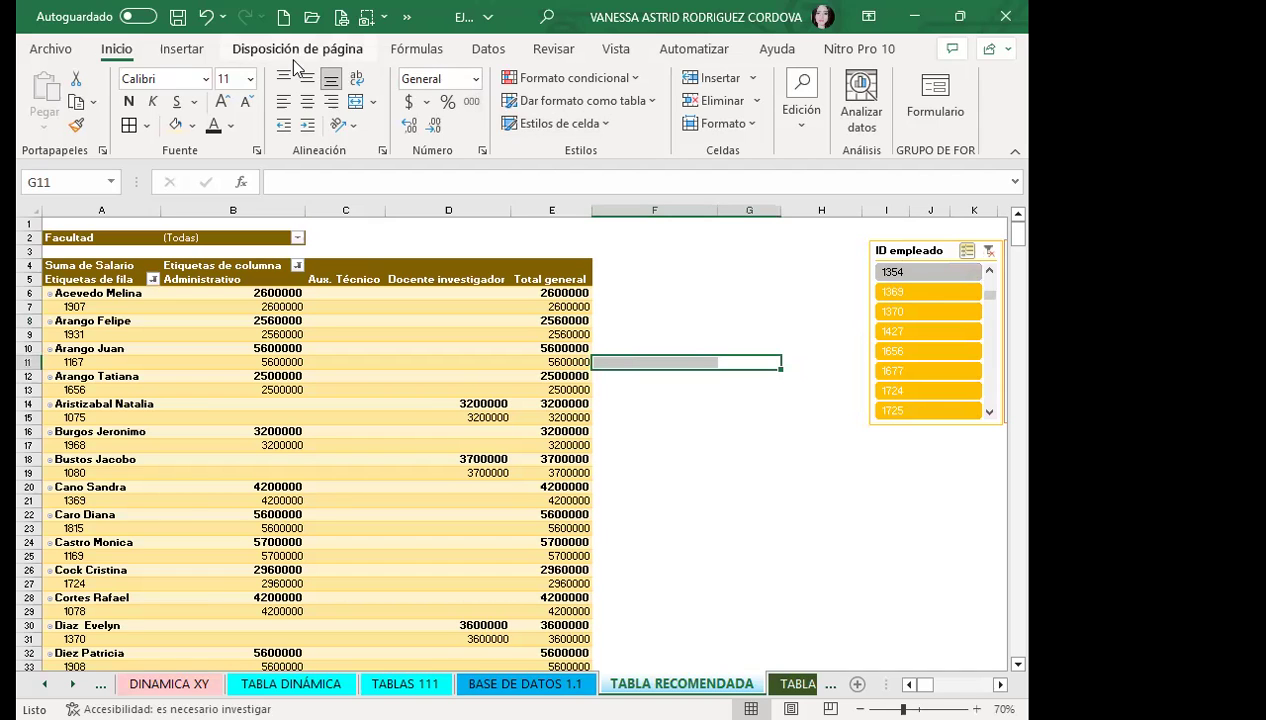
Step: Open the Fondo de hoja picture browser from Disposición de página and navigate to Este equipo
{"action": "left_click", "coordinate": [180, 48]}
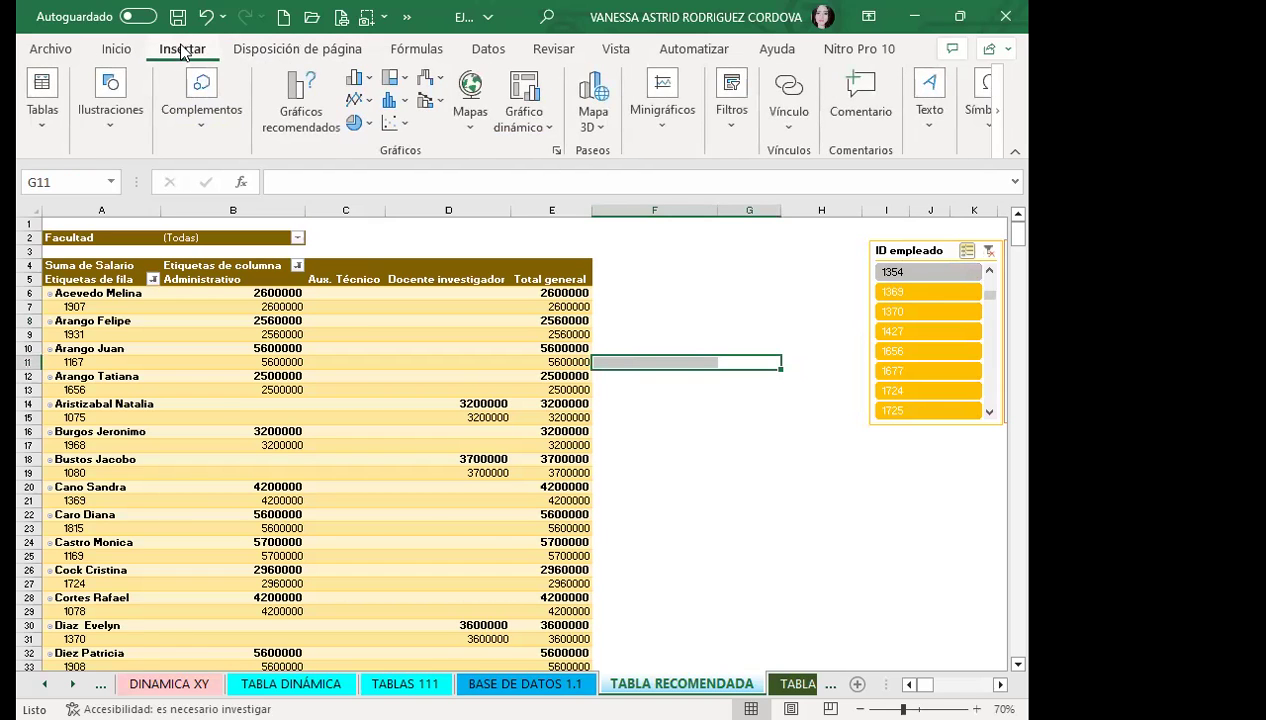
{"action": "left_click", "coordinate": [318, 50]}
{"action": "left_click", "coordinate": [461, 95]}
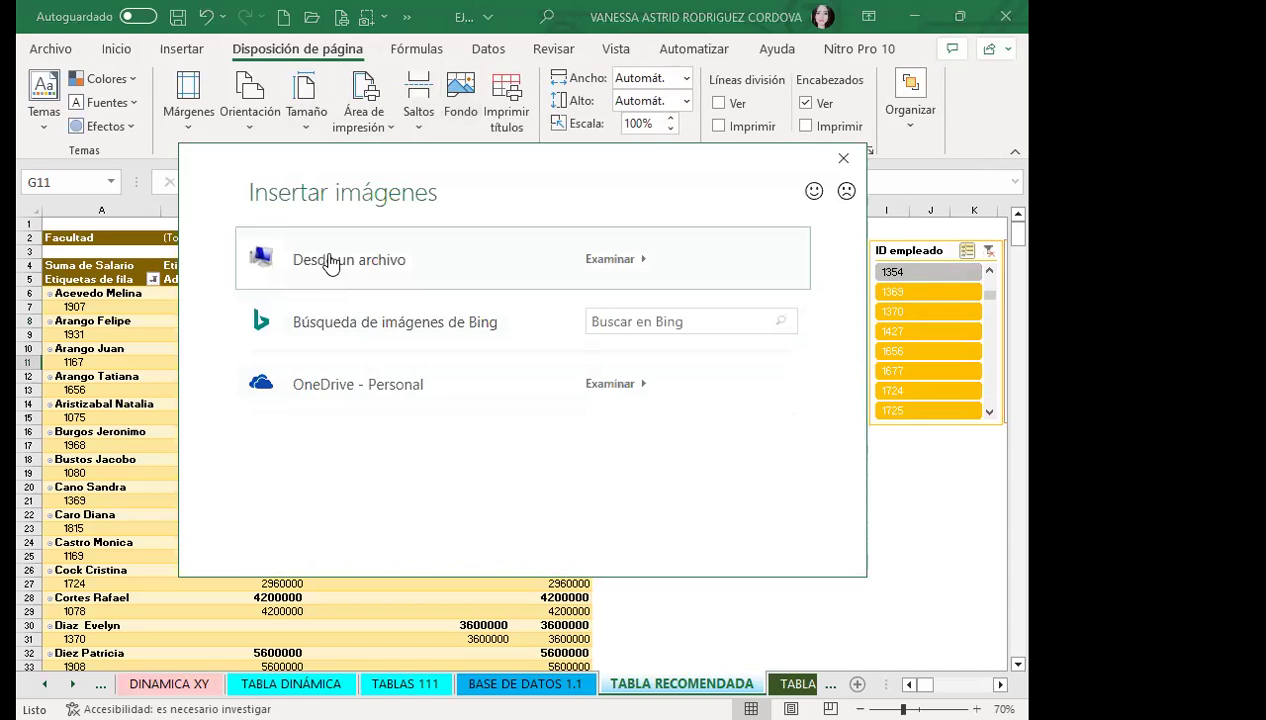
{"action": "key", "text": "Escape"}
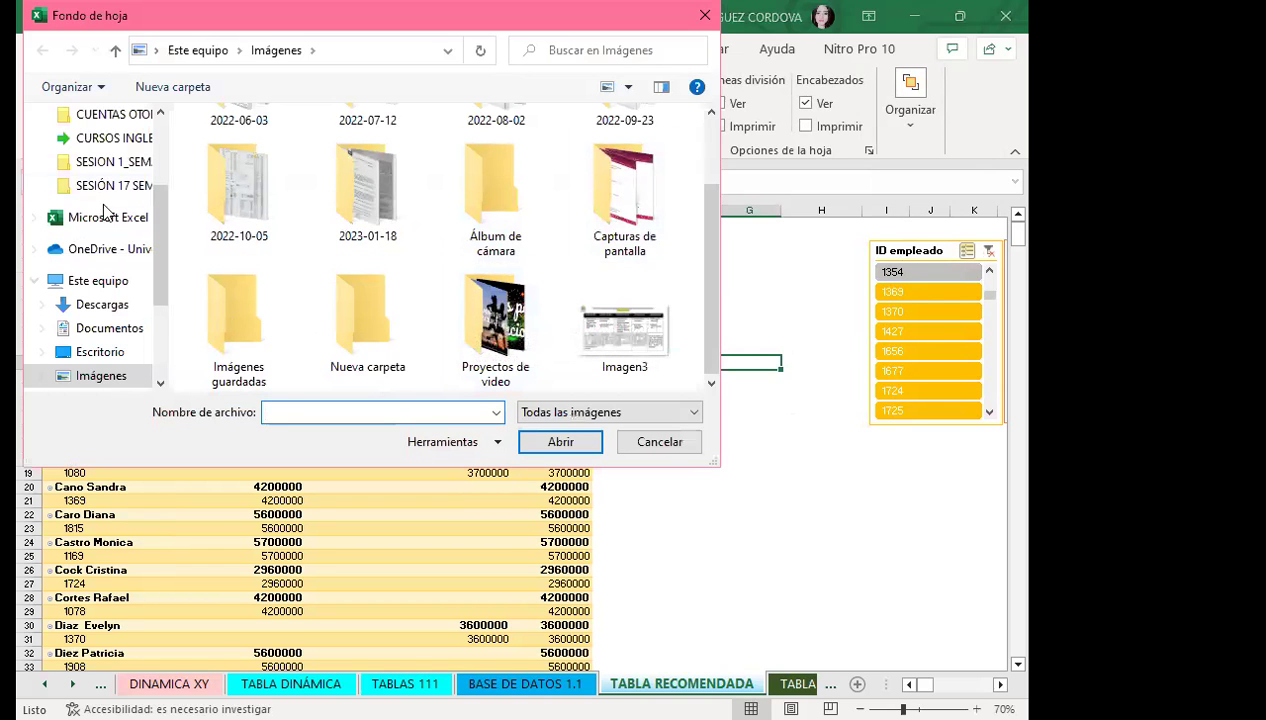
{"action": "left_click", "coordinate": [110, 138]}
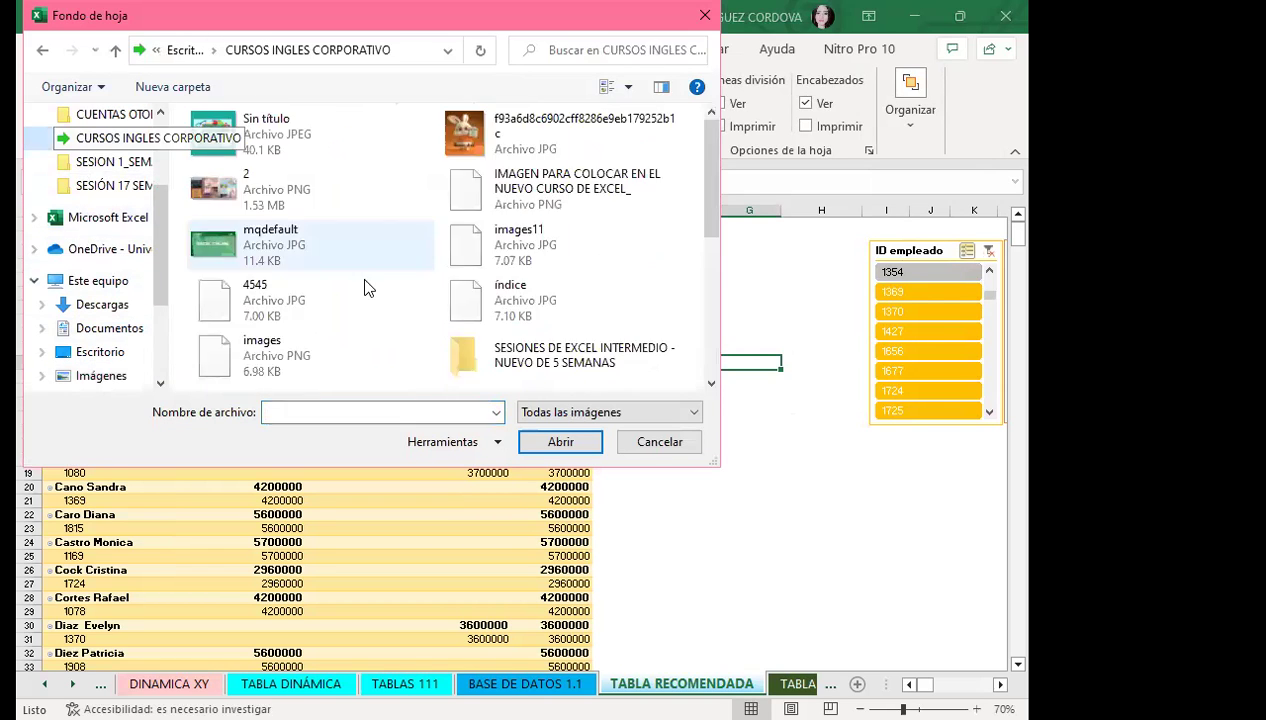
{"action": "scroll", "coordinate": [333, 282], "scroll_direction": "down", "scroll_amount": 5}
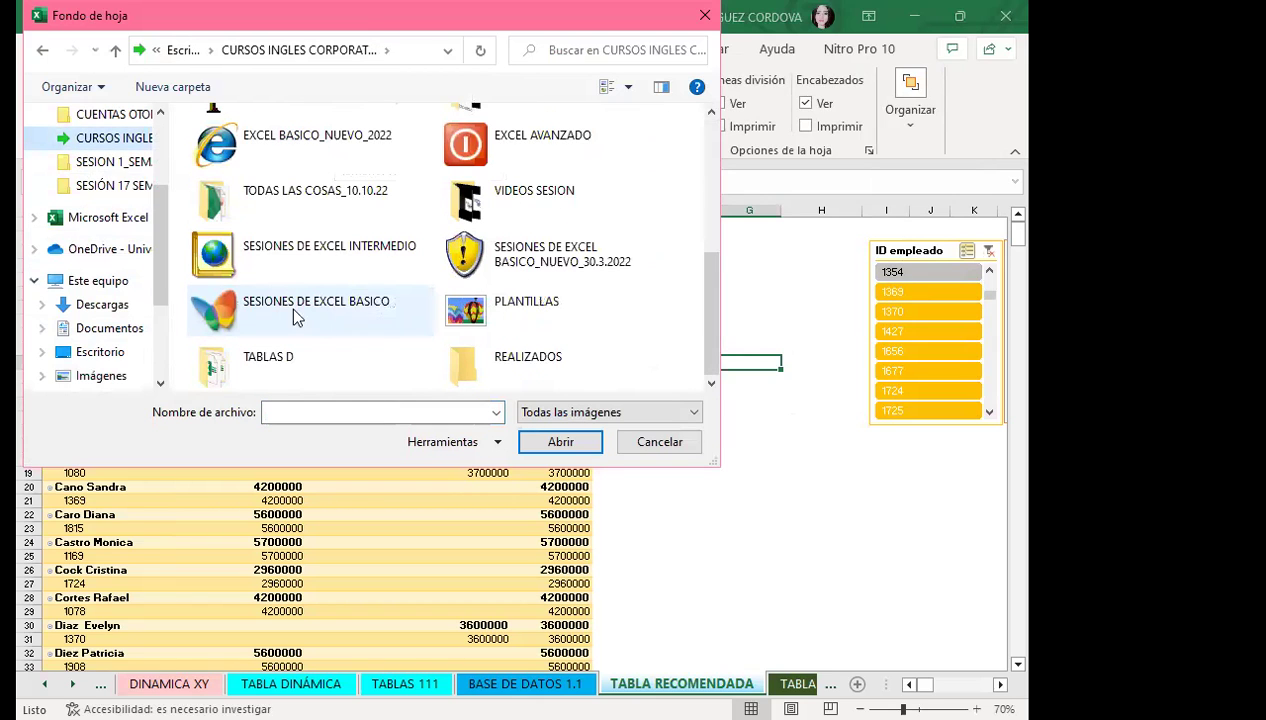
{"action": "scroll", "coordinate": [333, 335], "scroll_direction": "up", "scroll_amount": 5}
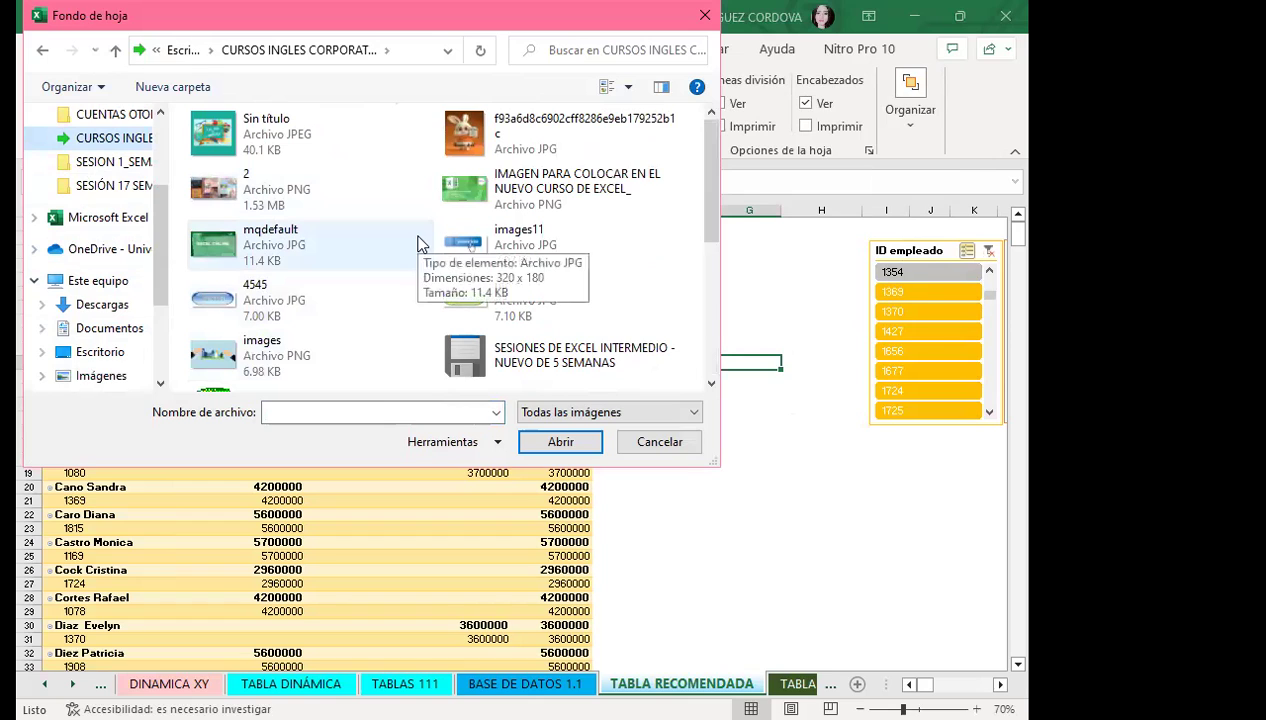
{"action": "left_click", "coordinate": [86, 288]}
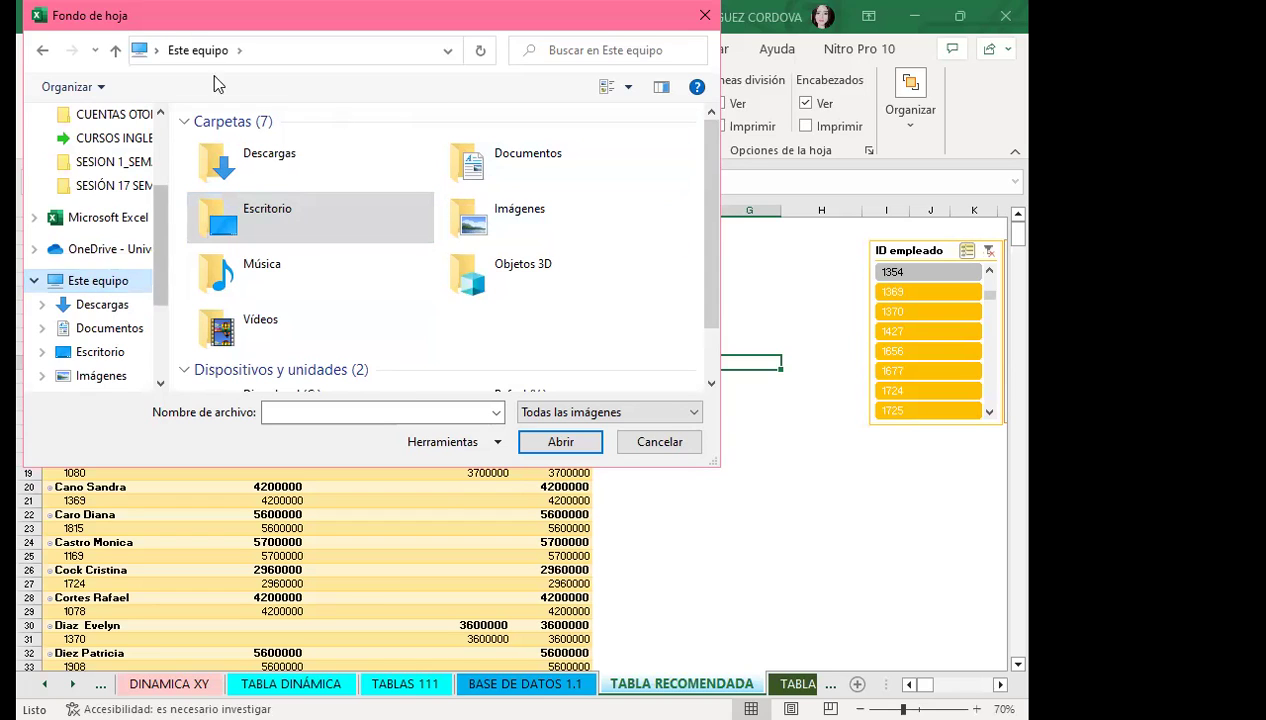
Step: Browse to Program Files > Microsoft Office > root > CLIPART > PUB60COR in the background picker
{"action": "scroll", "coordinate": [309, 290], "scroll_direction": "down", "scroll_amount": 1}
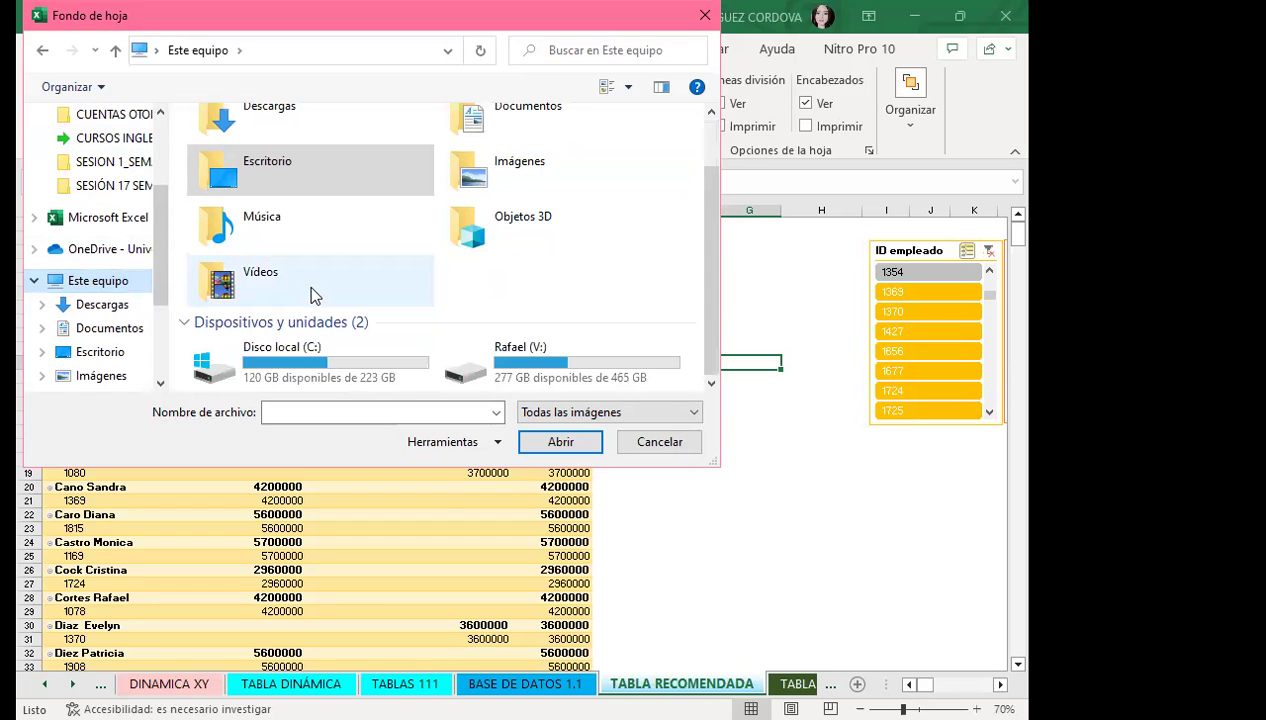
{"action": "double_click", "coordinate": [278, 352]}
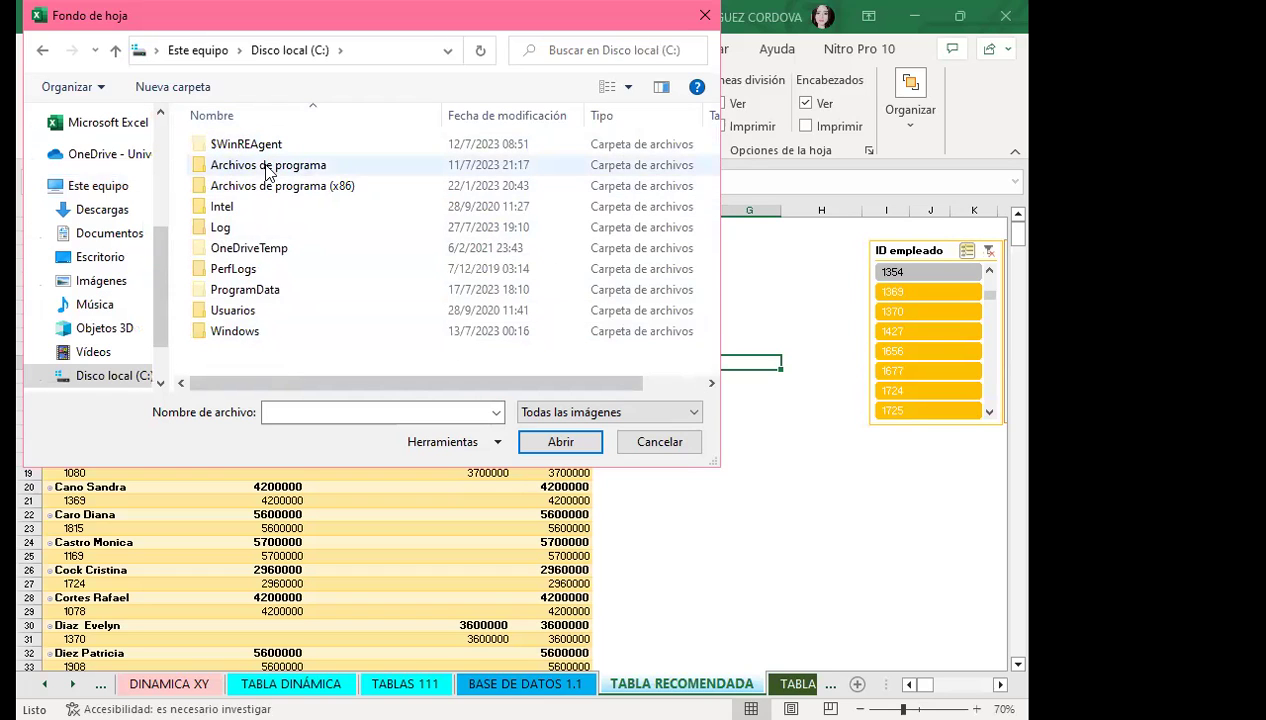
{"action": "double_click", "coordinate": [276, 190]}
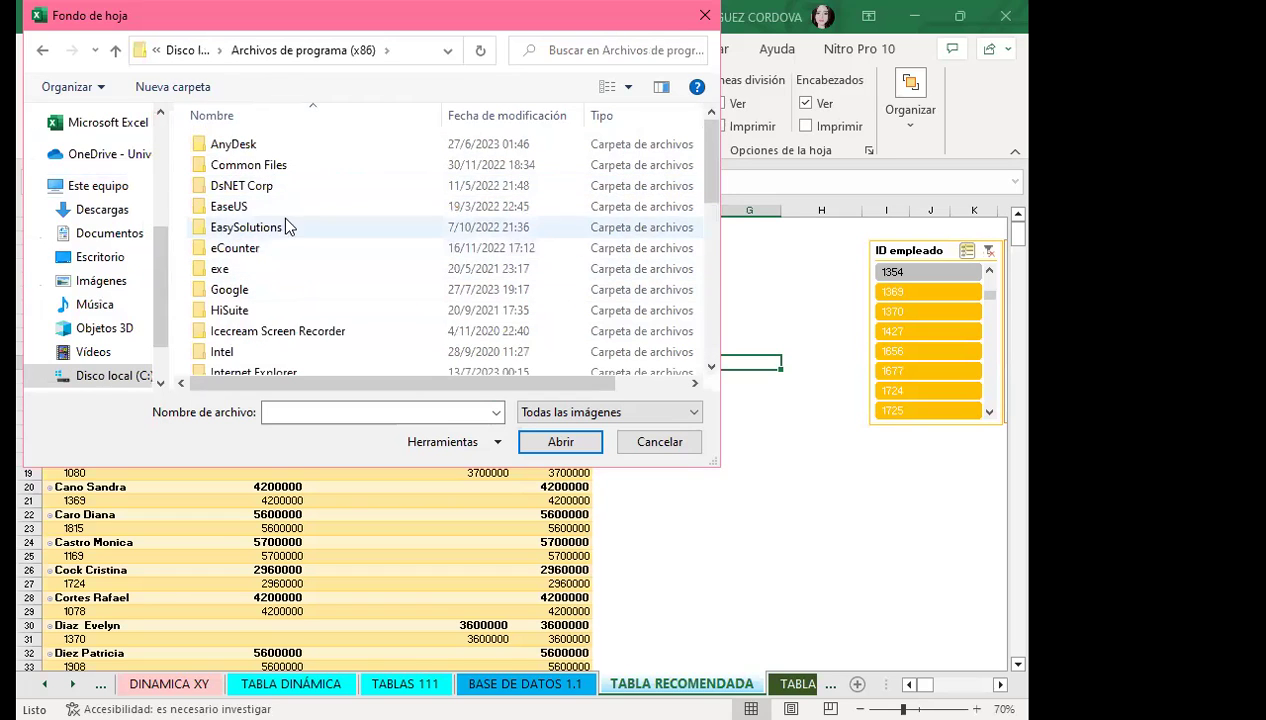
{"action": "scroll", "coordinate": [285, 250], "scroll_direction": "down", "scroll_amount": 1}
{"action": "scroll", "coordinate": [285, 250], "scroll_direction": "down", "scroll_amount": 2}
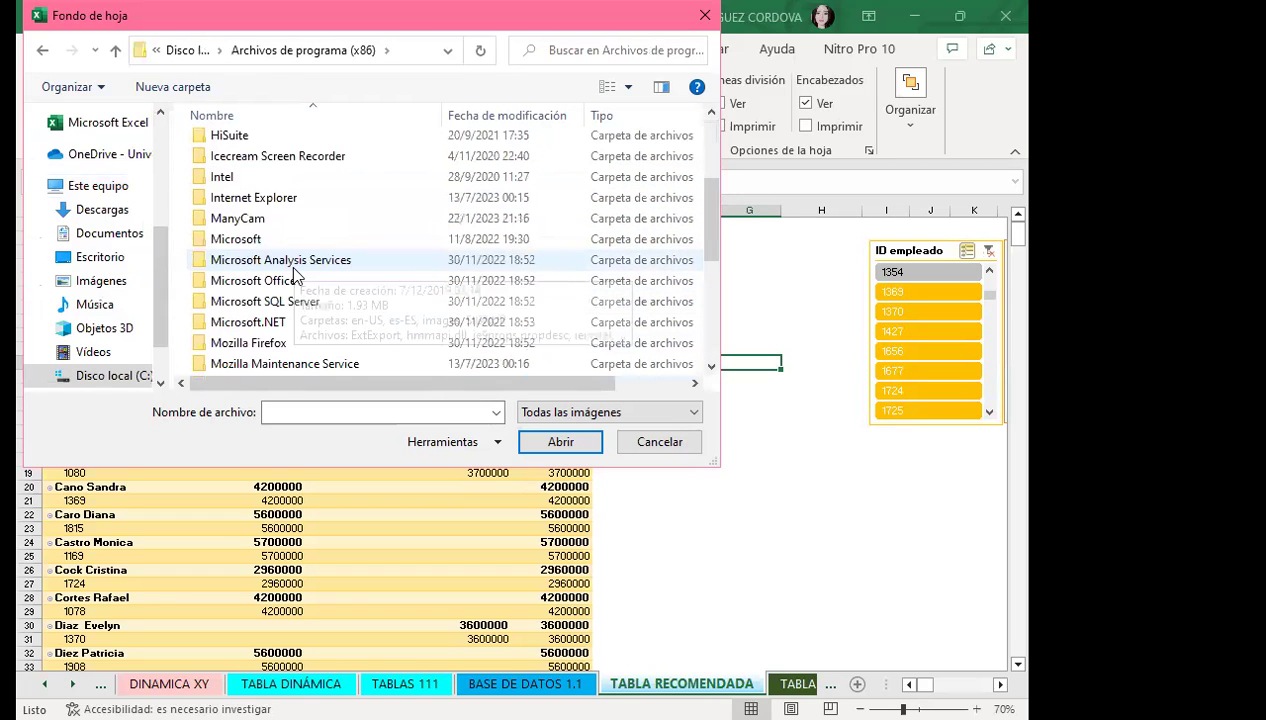
{"action": "double_click", "coordinate": [215, 283]}
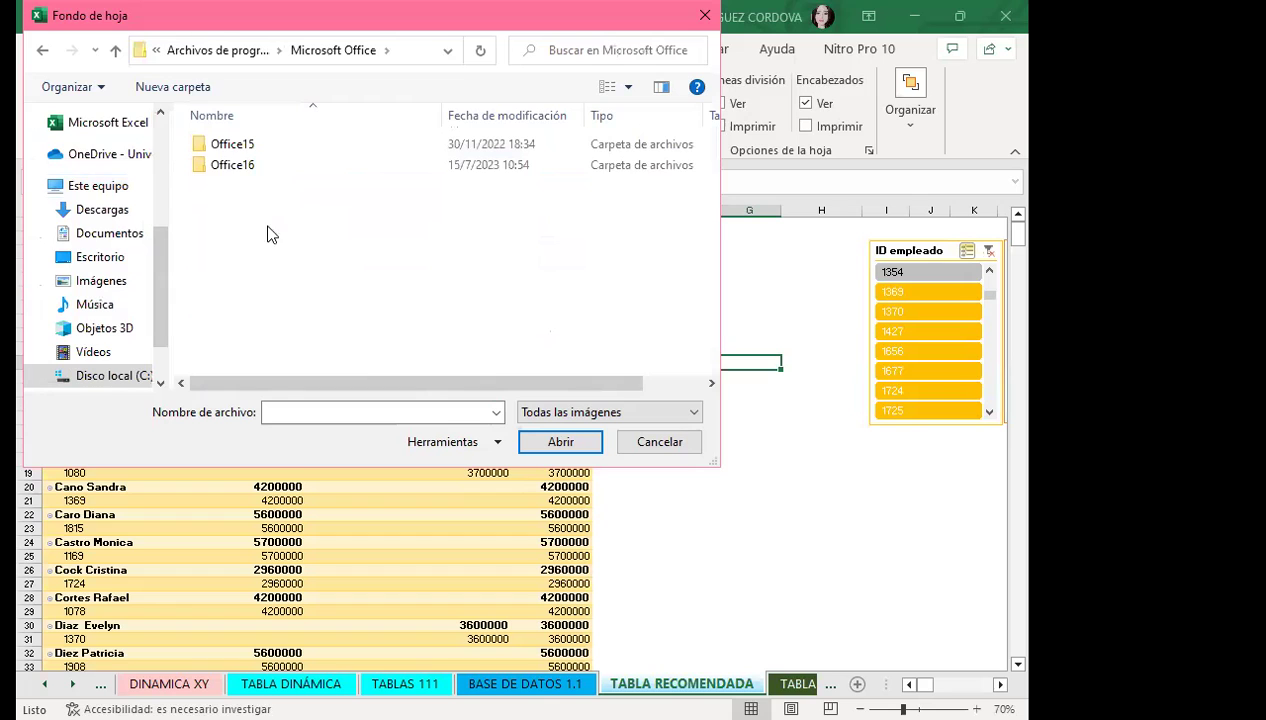
{"action": "double_click", "coordinate": [43, 52]}
{"action": "double_click", "coordinate": [215, 166]}
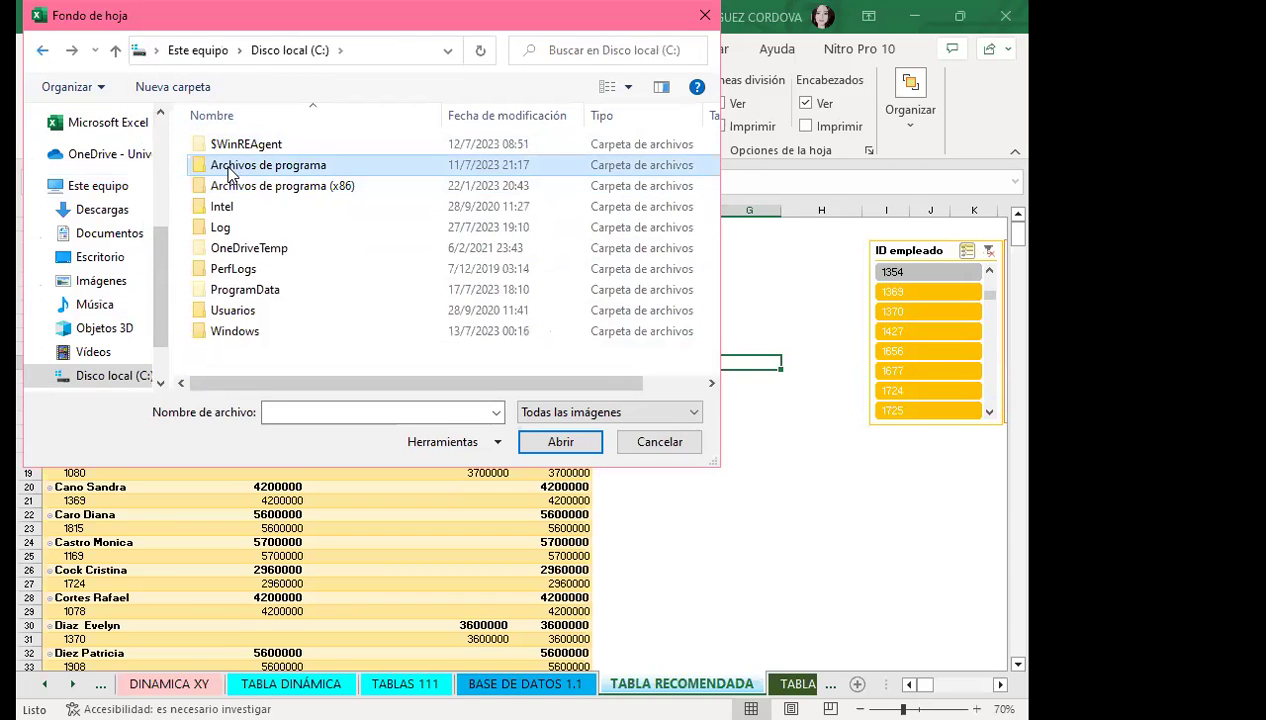
{"action": "scroll", "coordinate": [277, 331], "scroll_direction": "down", "scroll_amount": 1}
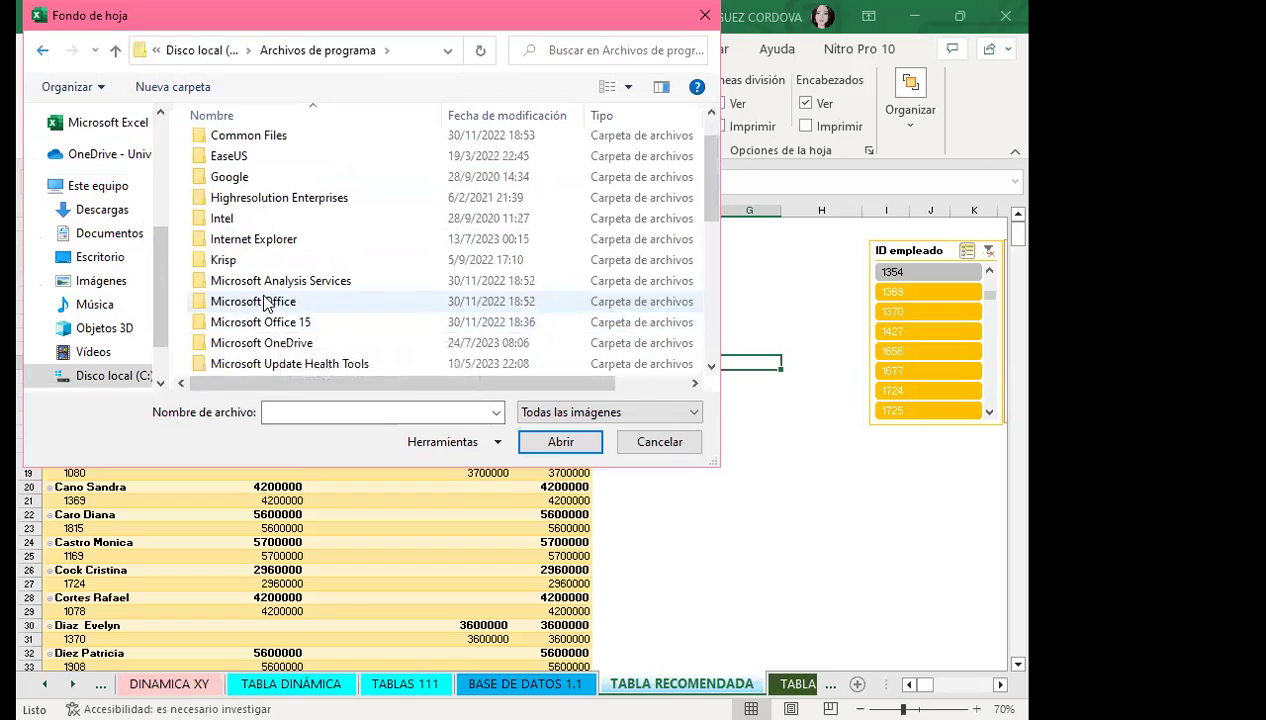
{"action": "double_click", "coordinate": [266, 298]}
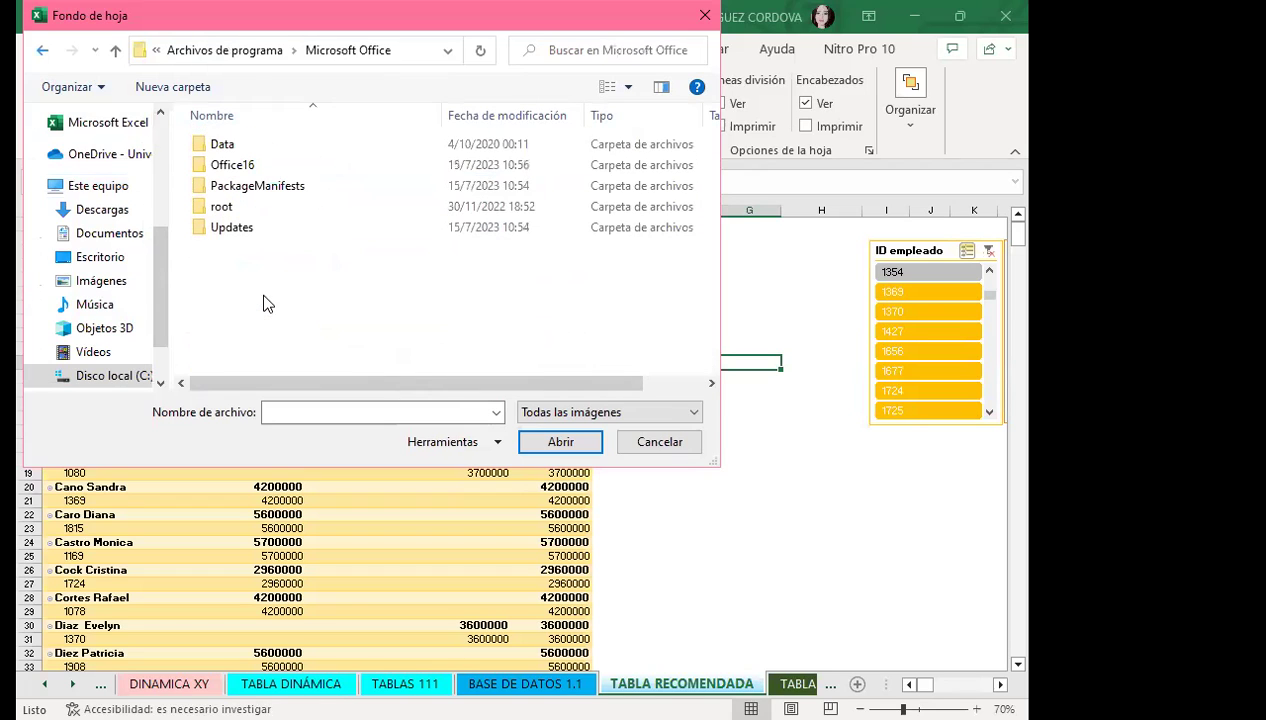
{"action": "double_click", "coordinate": [238, 207]}
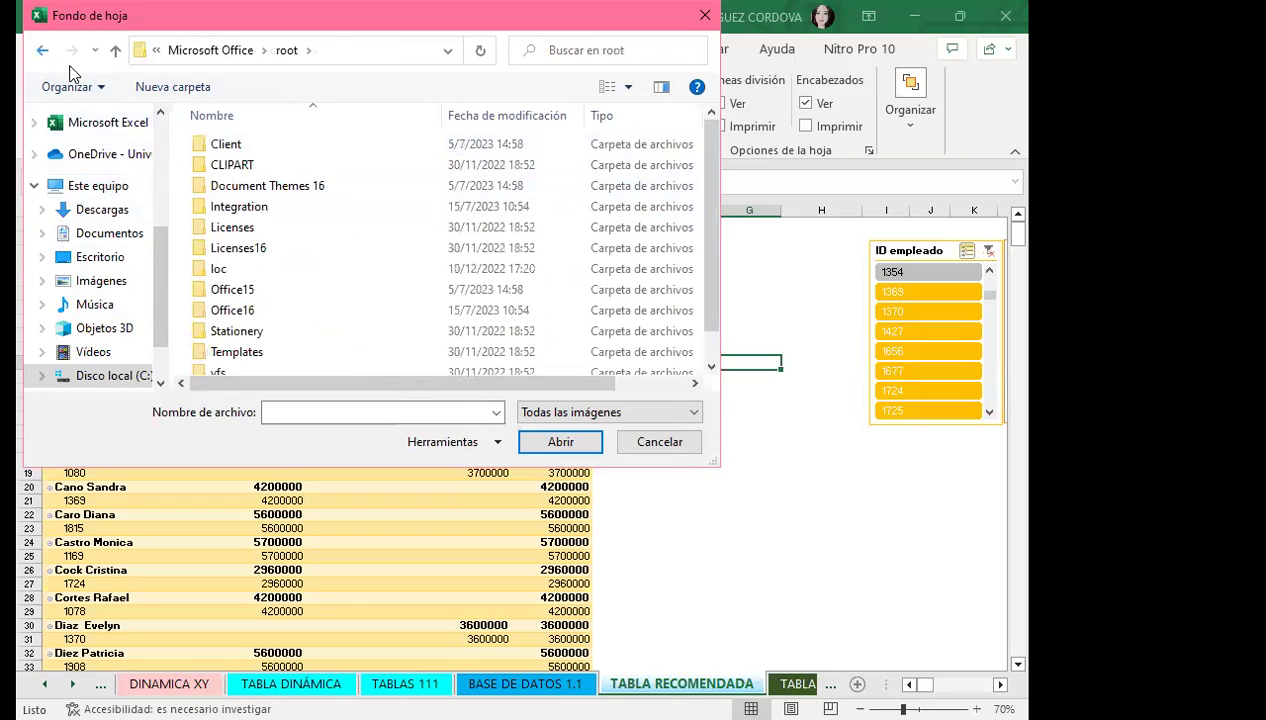
{"action": "left_click", "coordinate": [43, 51]}
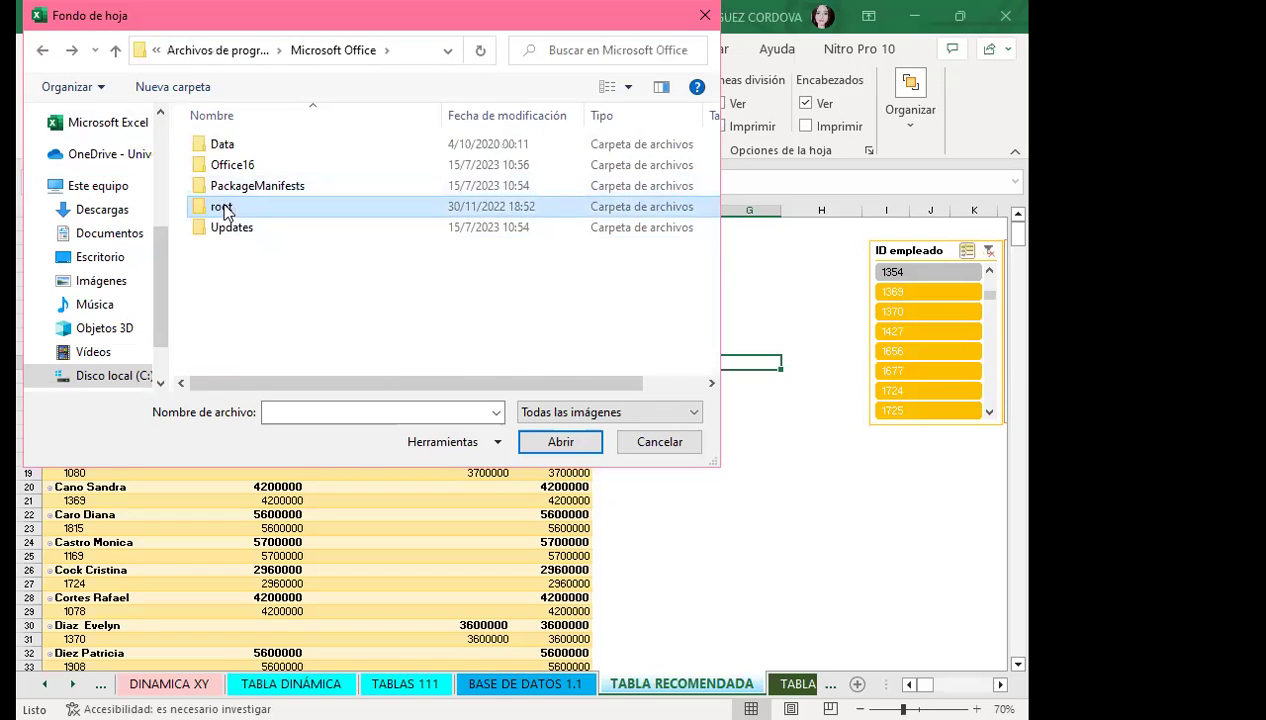
{"action": "double_click", "coordinate": [220, 206]}
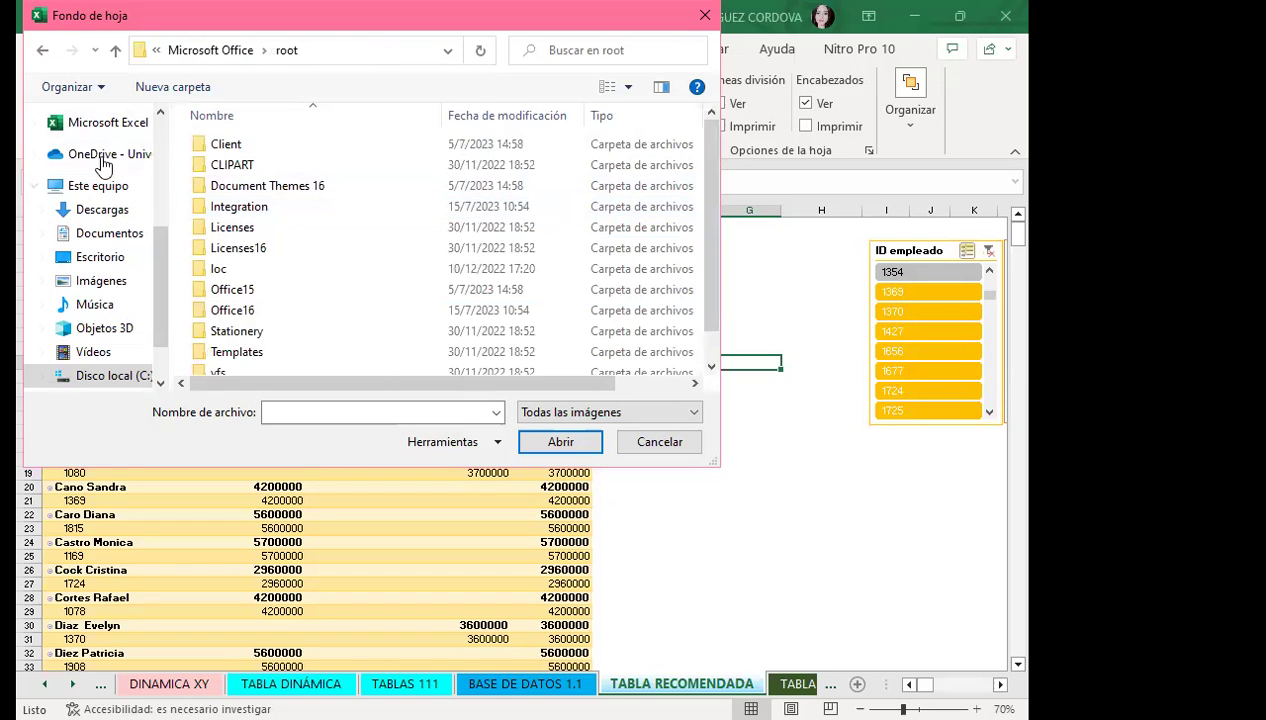
{"action": "double_click", "coordinate": [232, 165]}
{"action": "double_click", "coordinate": [232, 148]}
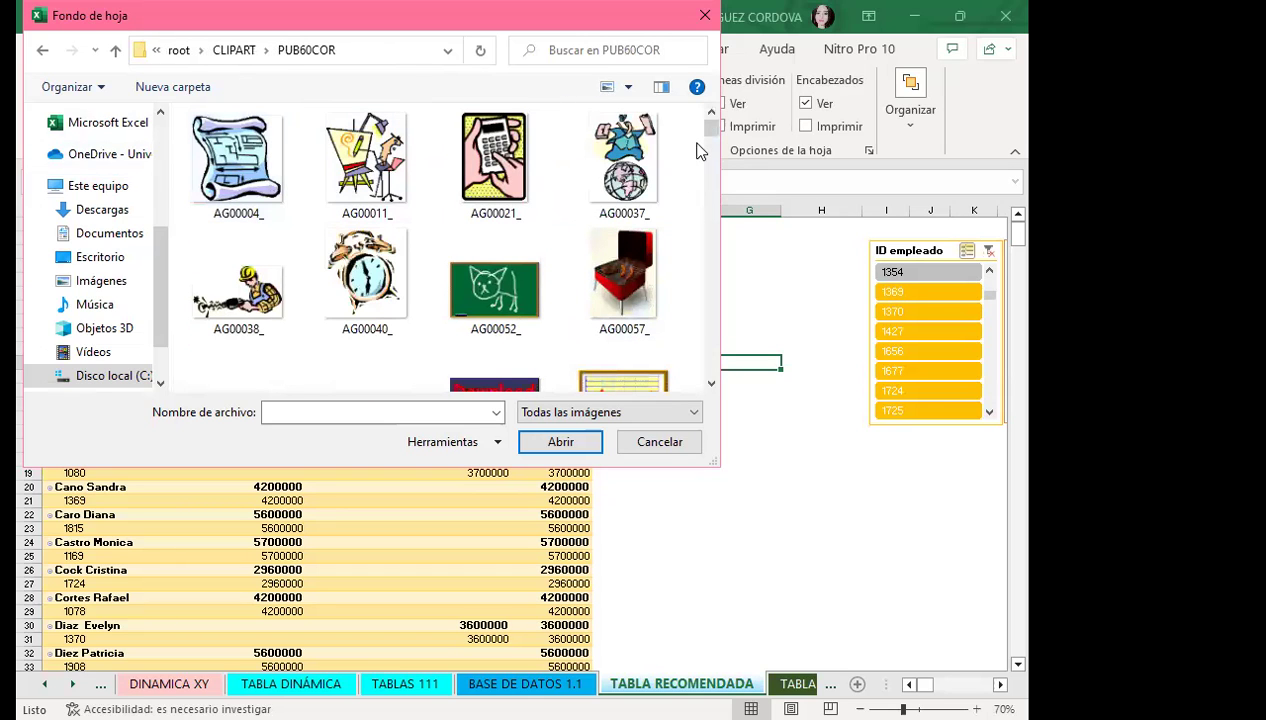
Step: Insert the Eiffel Tower night photo PH02040U as the sheet's tiled background
{"action": "left_click_drag", "start_coordinate": [709, 127], "coordinate": [711, 162]}
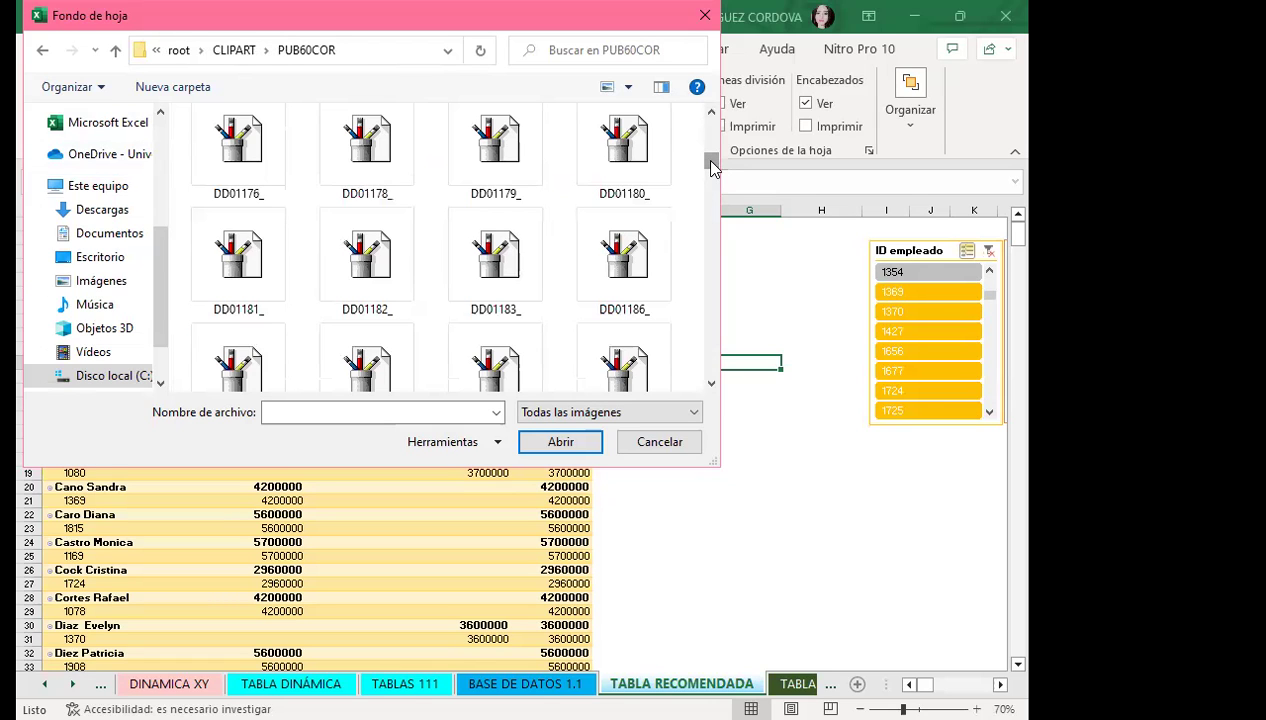
{"action": "left_click_drag", "start_coordinate": [711, 167], "coordinate": [718, 275]}
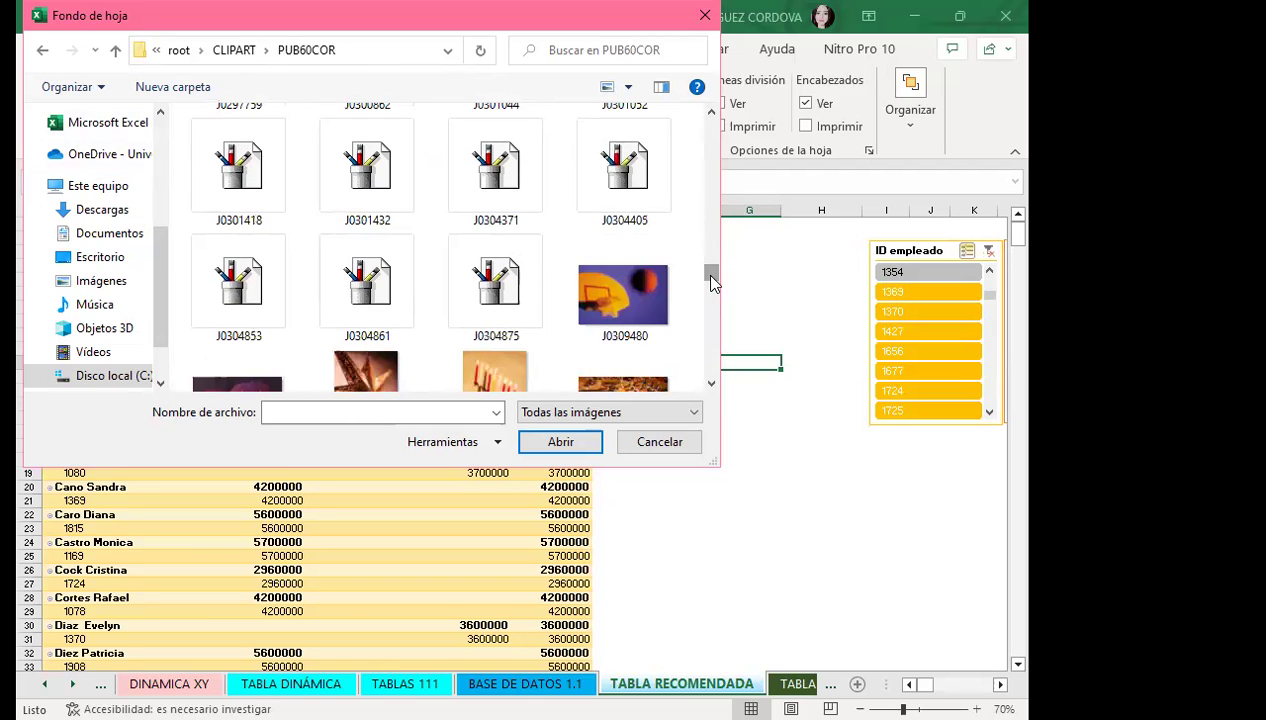
{"action": "left_click_drag", "start_coordinate": [714, 283], "coordinate": [712, 284]}
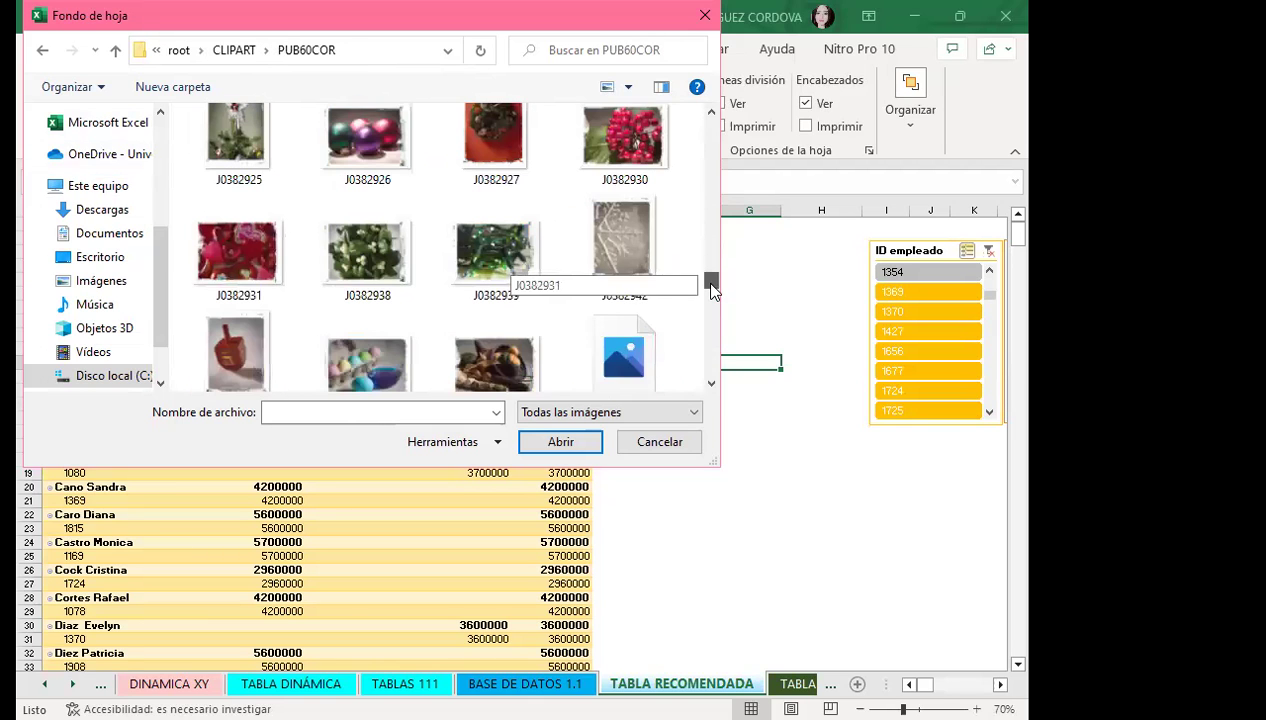
{"action": "left_click", "coordinate": [712, 117]}
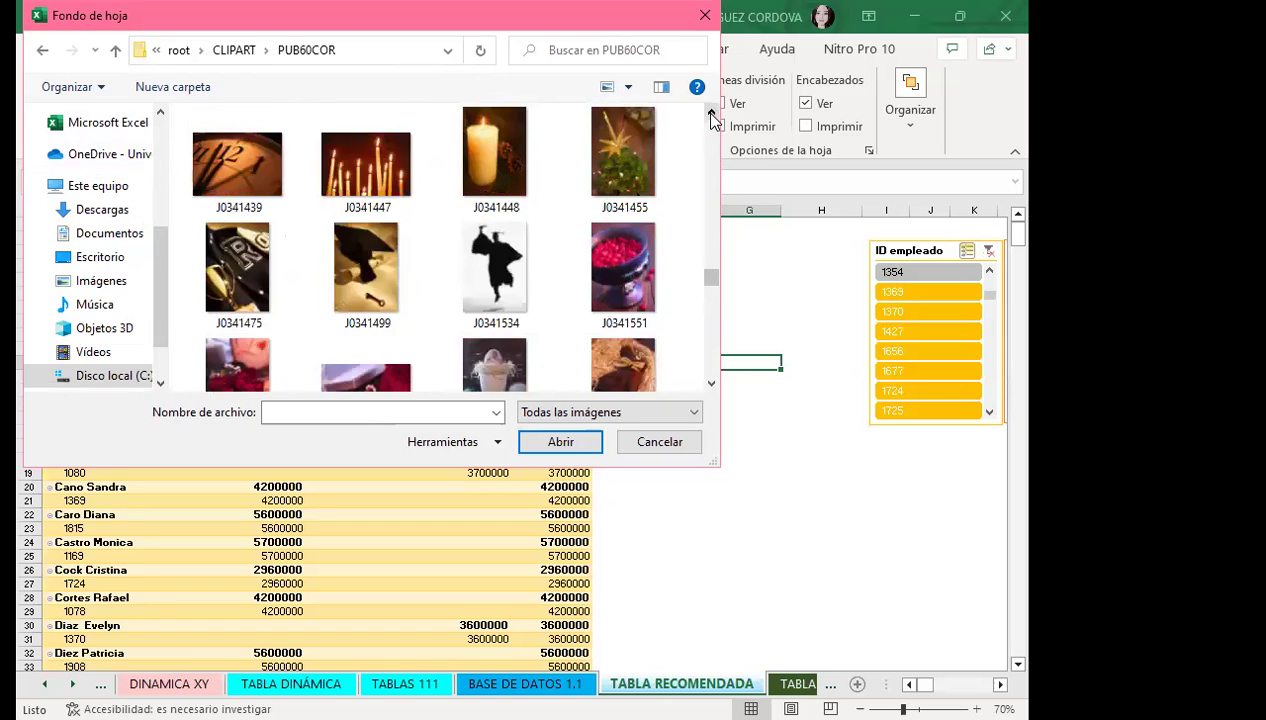
{"action": "left_click", "coordinate": [712, 117]}
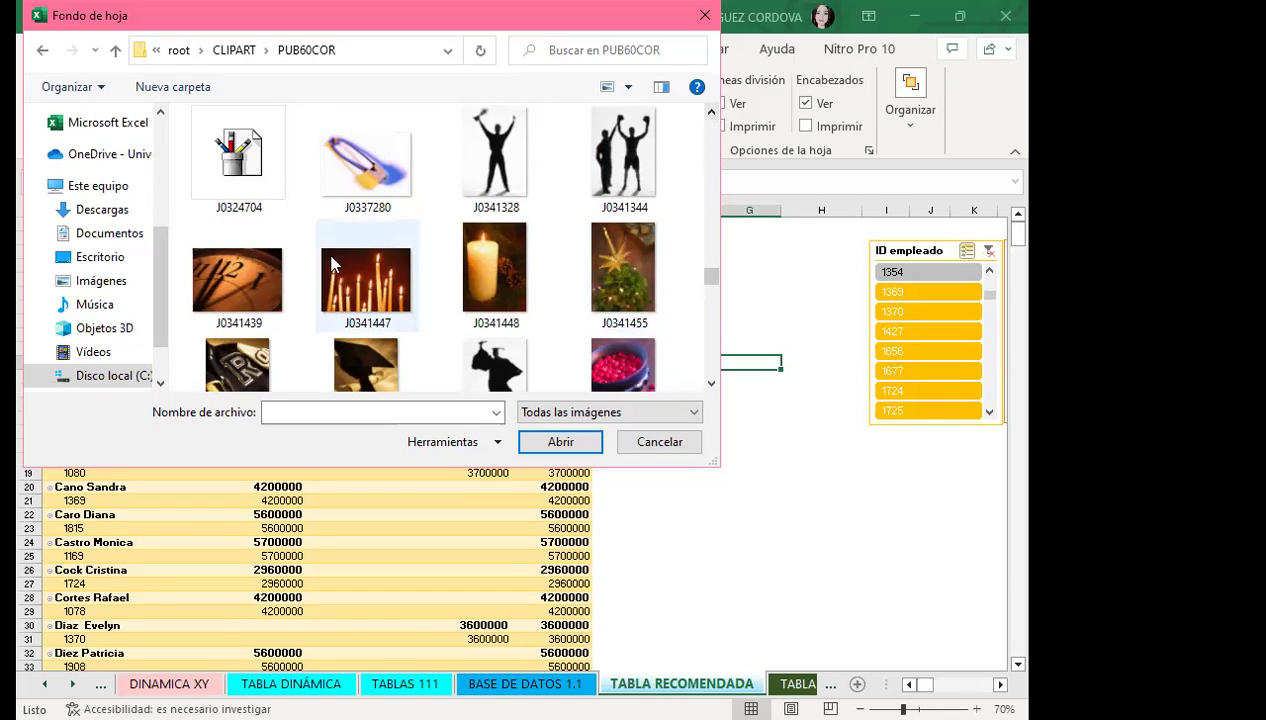
{"action": "left_click", "coordinate": [711, 384]}
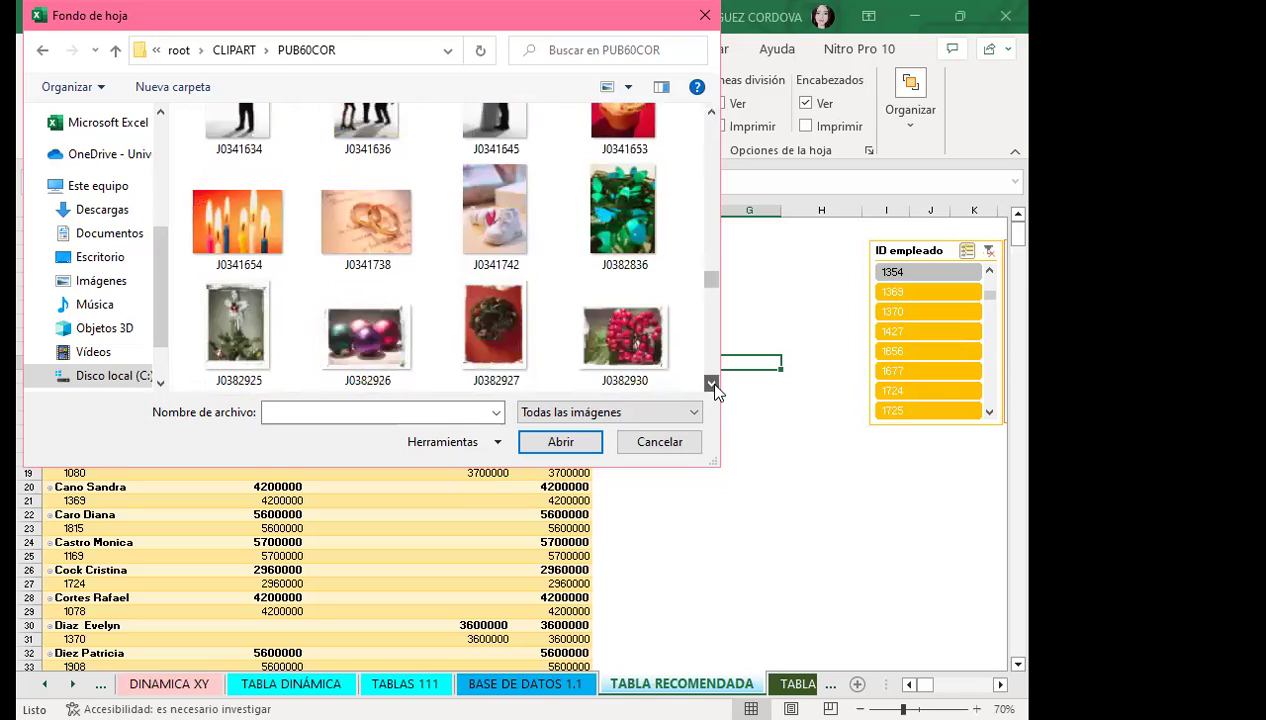
{"action": "left_click_drag", "start_coordinate": [713, 385], "coordinate": [713, 385]}
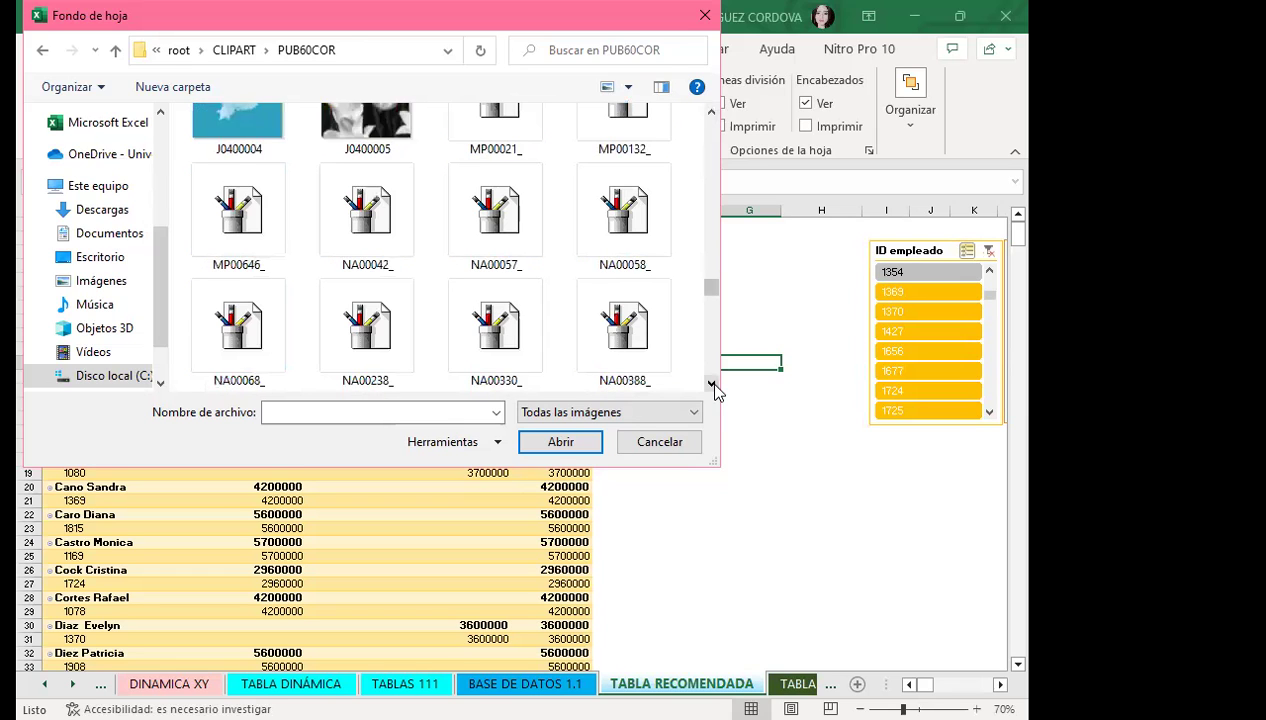
{"action": "left_click_drag", "start_coordinate": [711, 292], "coordinate": [713, 368]}
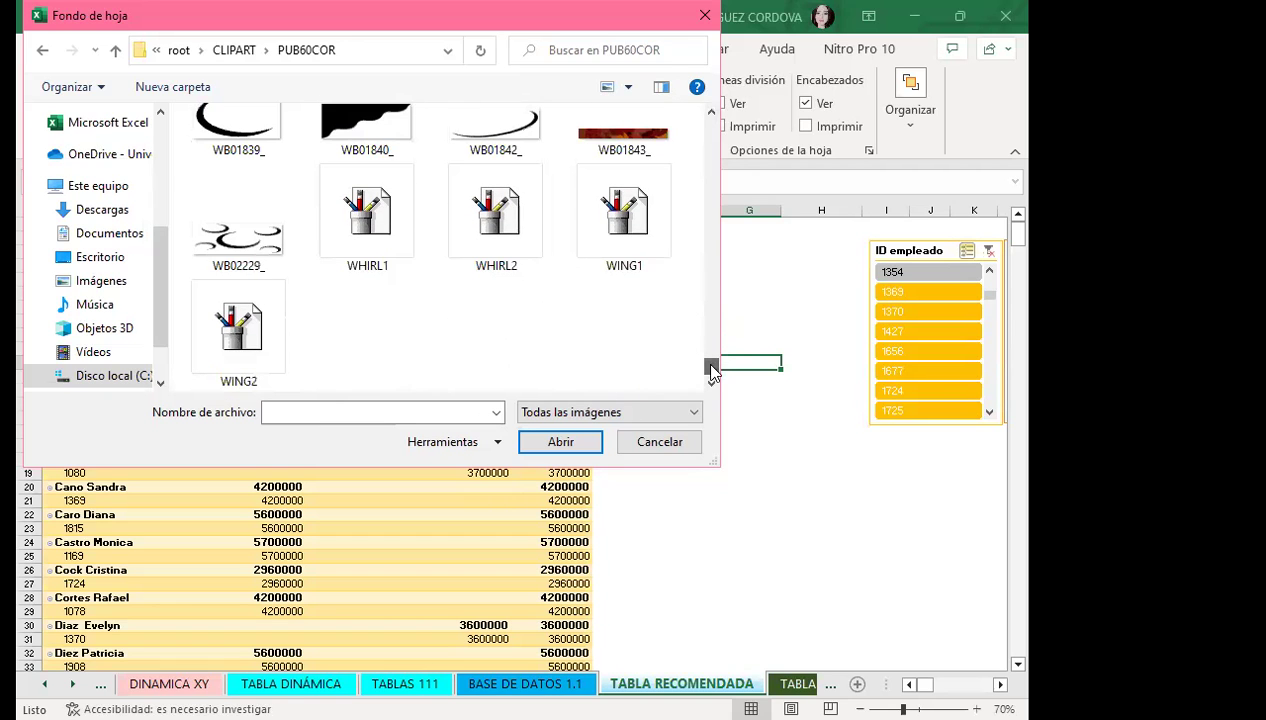
{"action": "left_click_drag", "start_coordinate": [713, 368], "coordinate": [713, 318]}
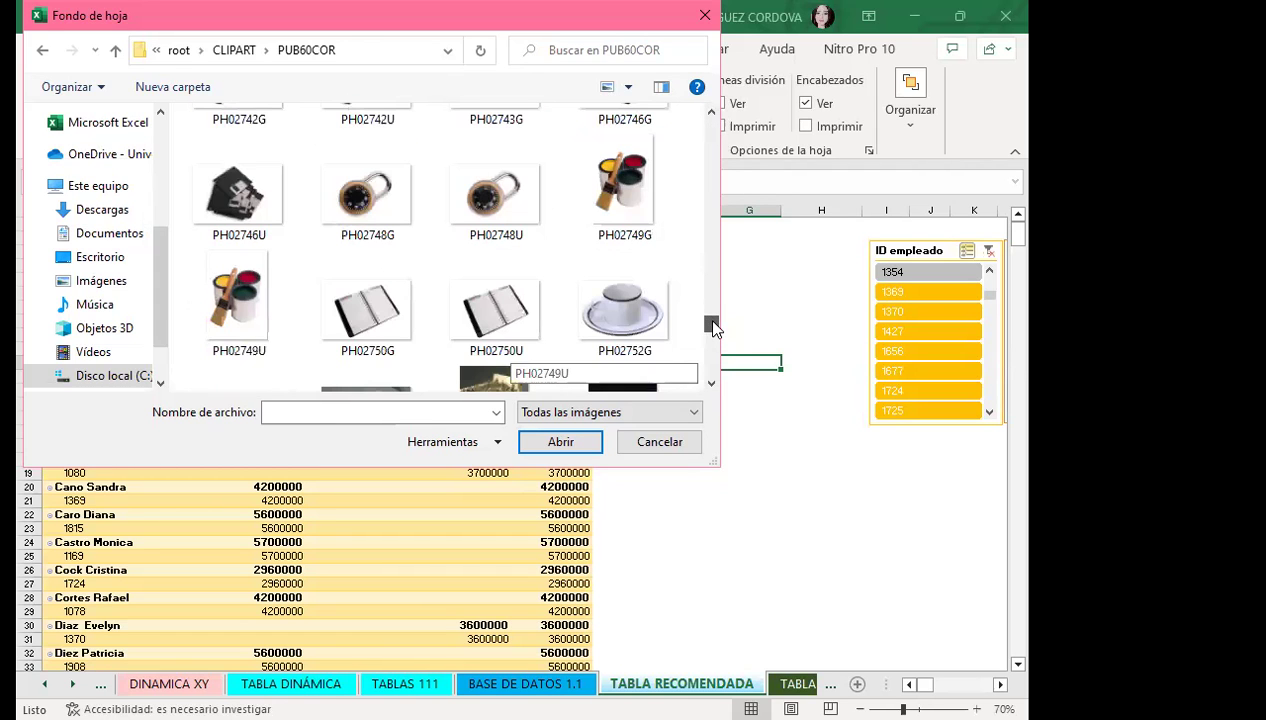
{"action": "left_click", "coordinate": [711, 115]}
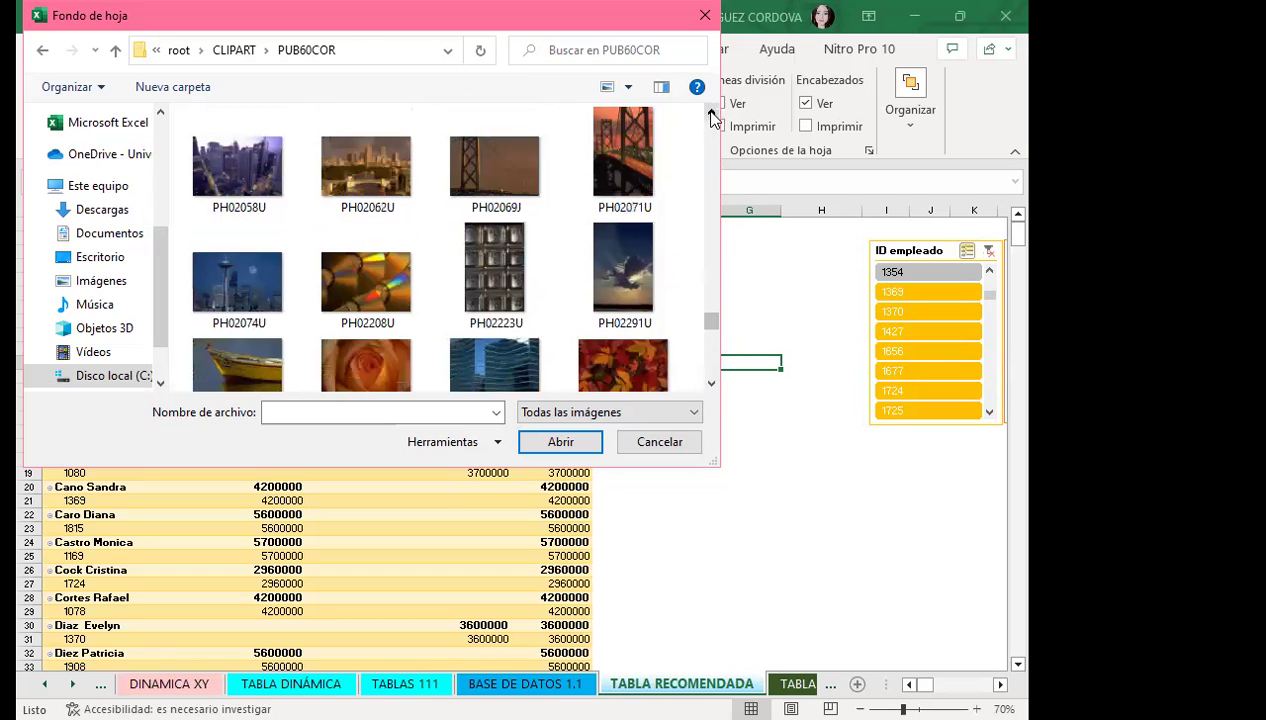
{"action": "left_click", "coordinate": [711, 115]}
{"action": "left_click", "coordinate": [492, 140]}
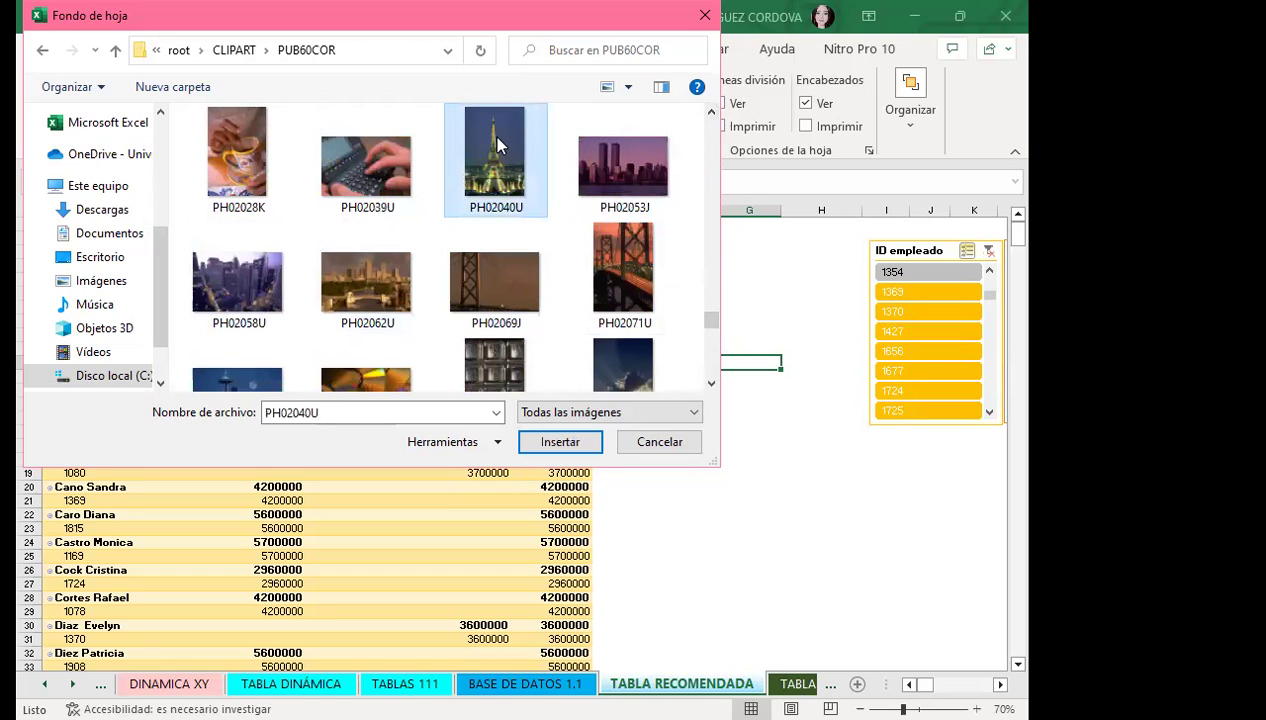
{"action": "key", "text": "Return"}
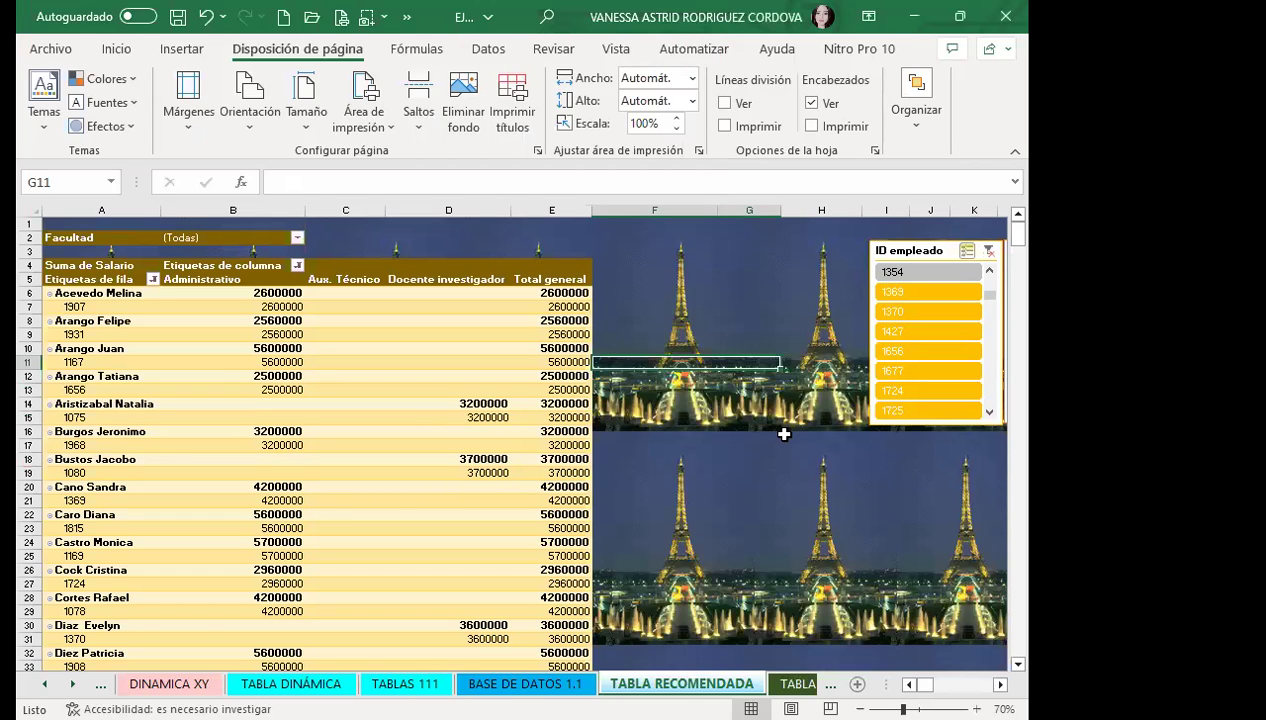
Step: Delete the Eiffel Tower background and insert candle photo J0341447 from PUB60COR instead
{"action": "left_click", "coordinate": [463, 100]}
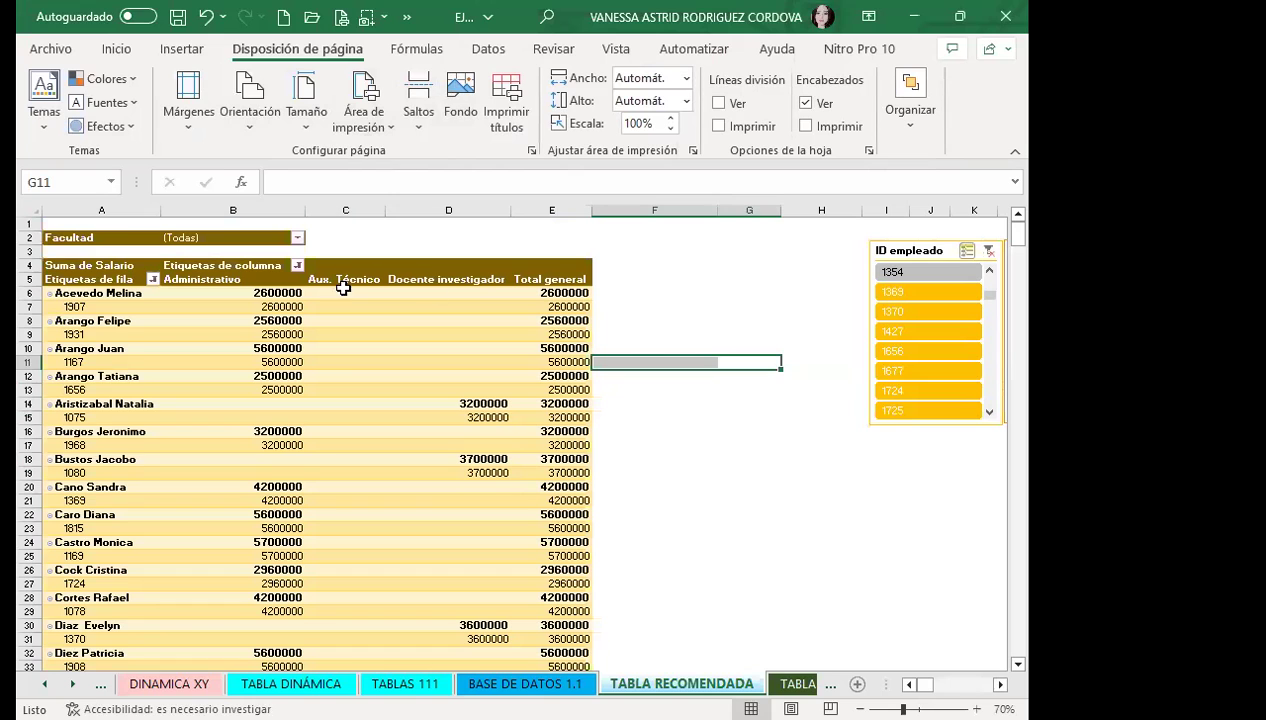
{"action": "left_click", "coordinate": [461, 100]}
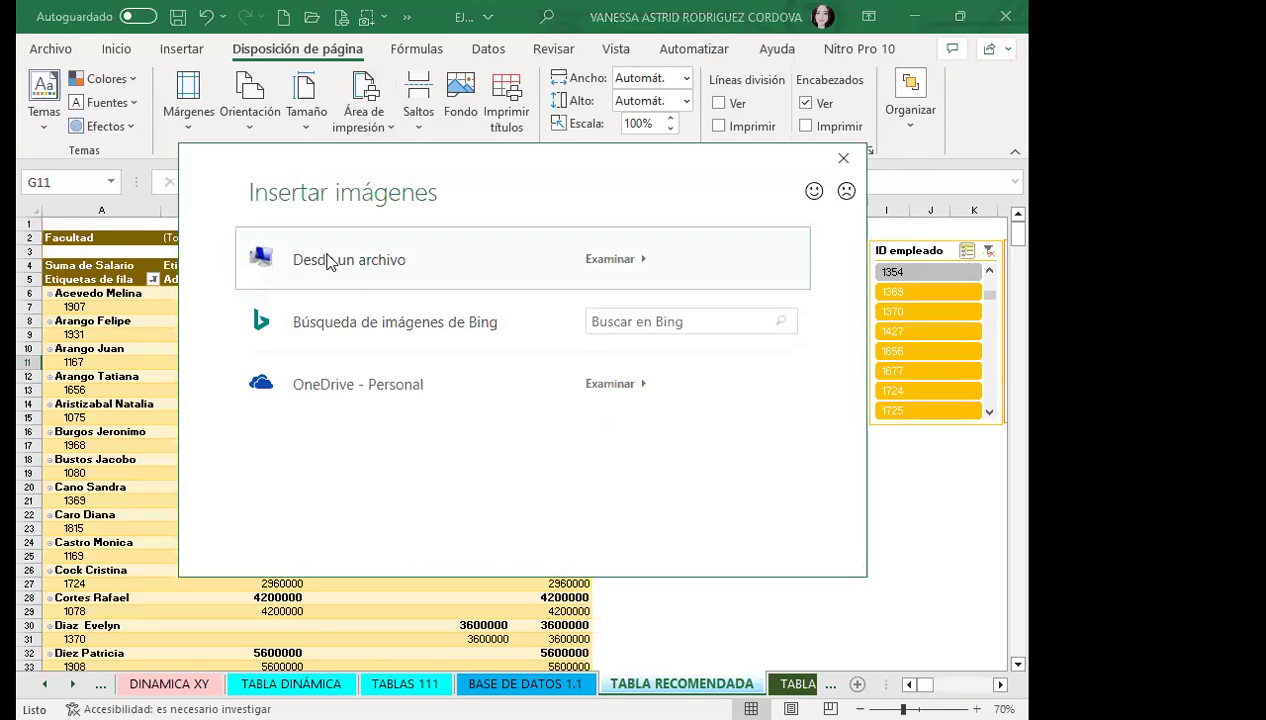
{"action": "left_click", "coordinate": [330, 261]}
{"action": "scroll", "coordinate": [497, 291], "scroll_direction": "down", "scroll_amount": 3}
{"action": "scroll", "coordinate": [497, 285], "scroll_direction": "down", "scroll_amount": 3}
{"action": "scroll", "coordinate": [503, 286], "scroll_direction": "down", "scroll_amount": 3}
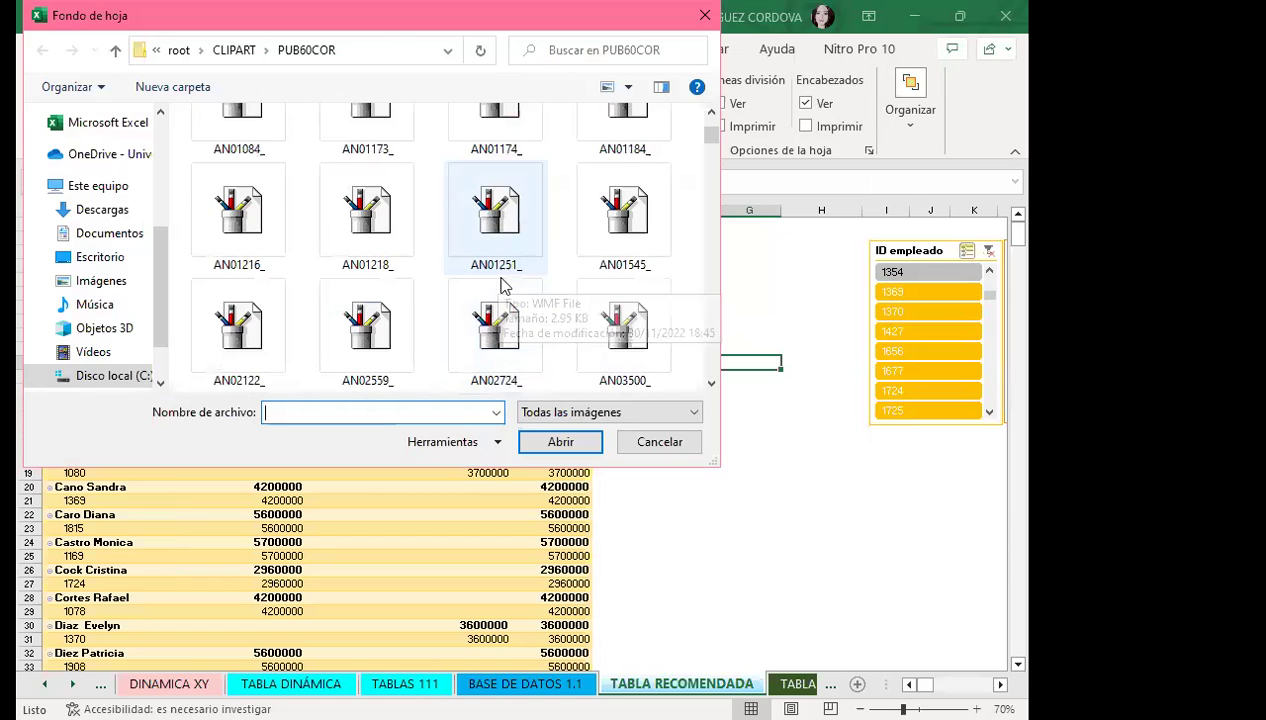
{"action": "left_click_drag", "start_coordinate": [710, 135], "coordinate": [711, 276]}
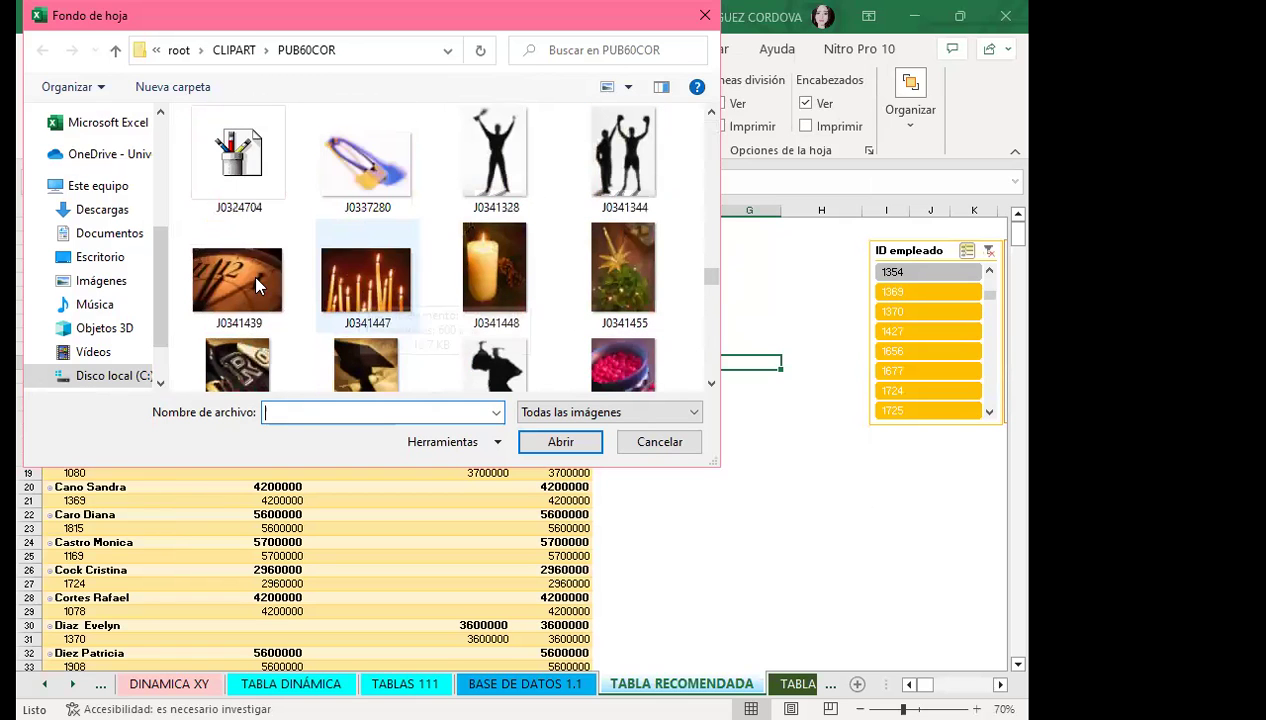
{"action": "left_click", "coordinate": [366, 280]}
{"action": "left_click", "coordinate": [553, 441]}
Step: Look over the sheet with its new candle background and select cell F7
{"action": "scroll", "coordinate": [757, 429], "scroll_direction": "down", "scroll_amount": 3}
{"action": "scroll", "coordinate": [788, 470], "scroll_direction": "down", "scroll_amount": 4}
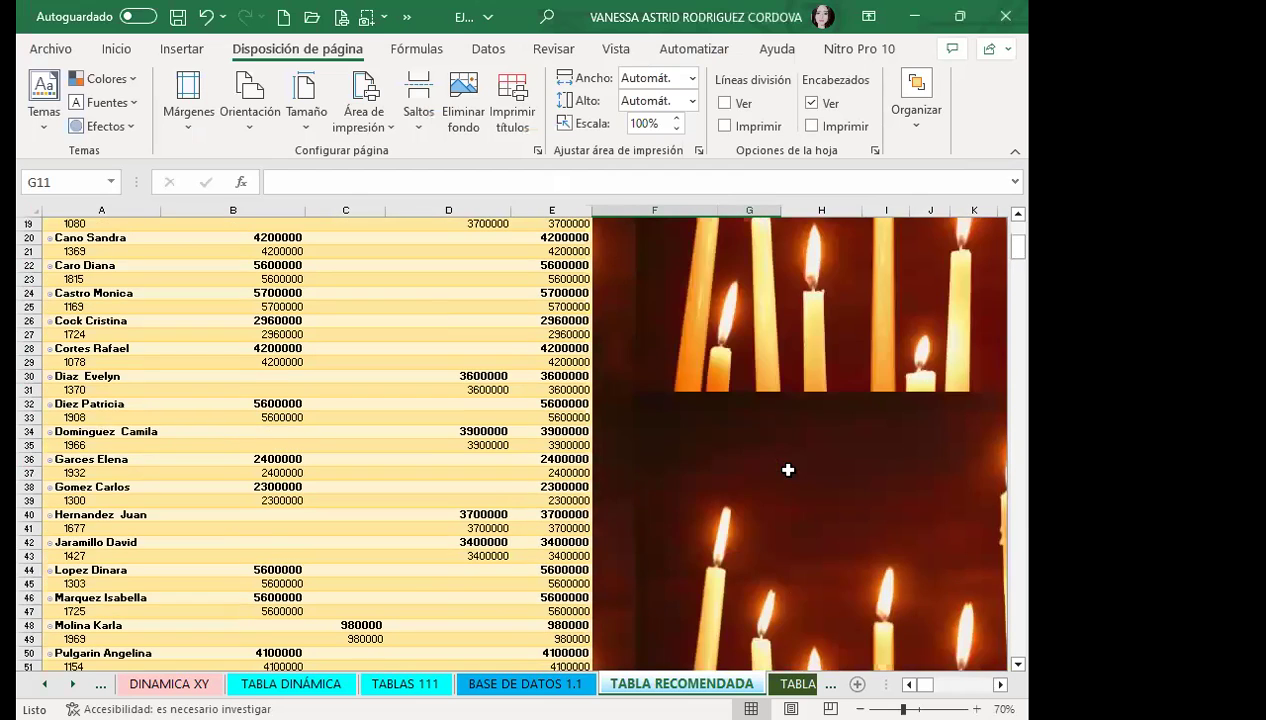
{"action": "scroll", "coordinate": [712, 480], "scroll_direction": "up", "scroll_amount": 5}
{"action": "scroll", "coordinate": [680, 400], "scroll_direction": "up", "scroll_amount": 1}
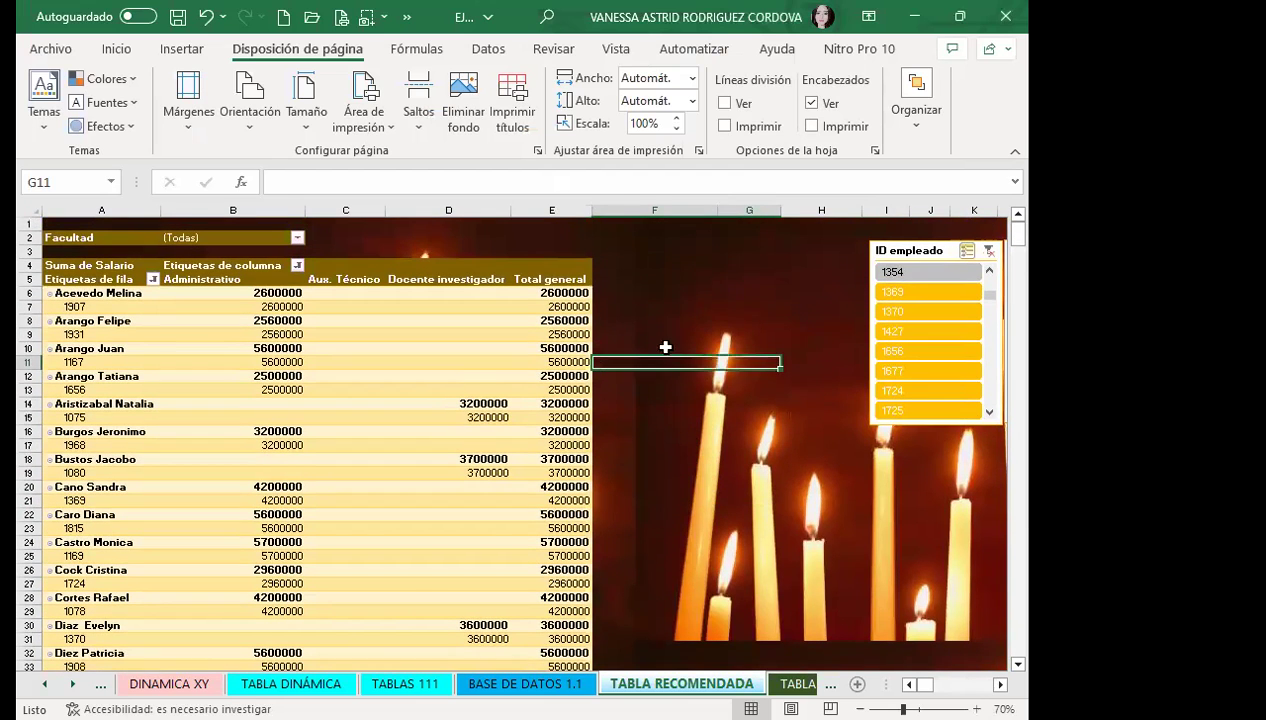
{"action": "left_click", "coordinate": [661, 310]}
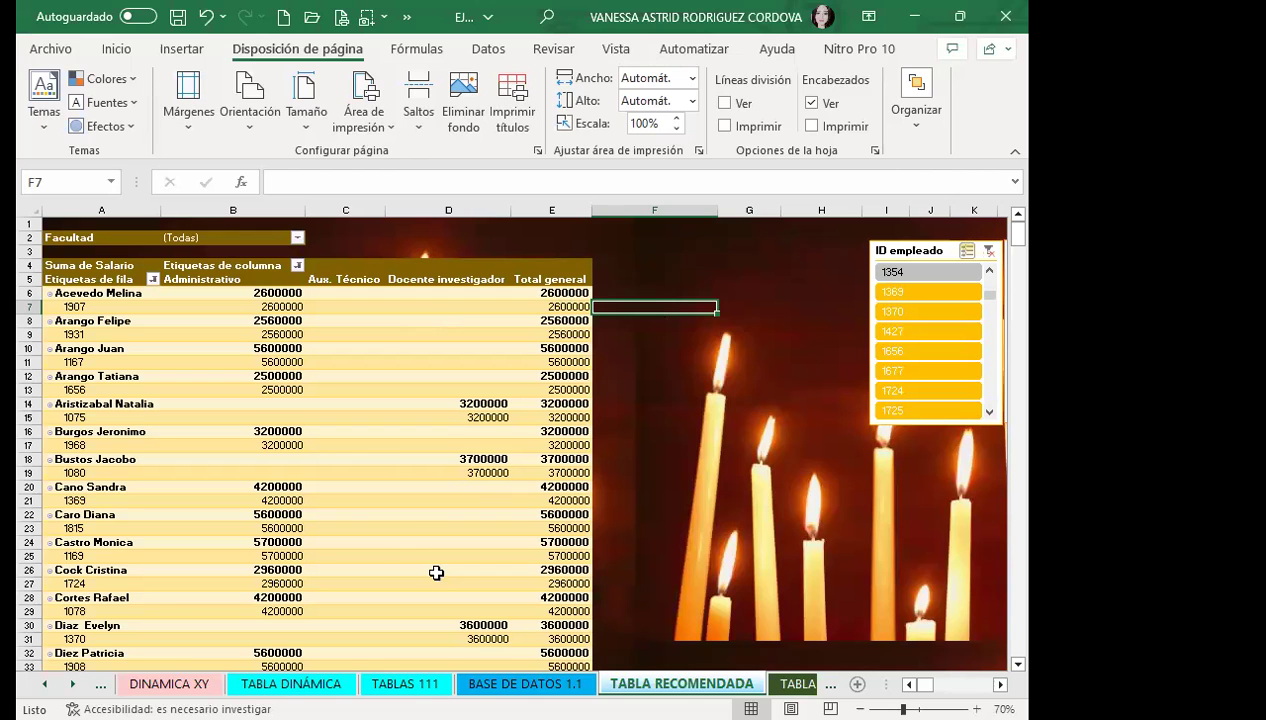
Step: Review the pivot down to its 104850000 total, then switch to the Firefox course forum
{"action": "left_click", "coordinate": [604, 444]}
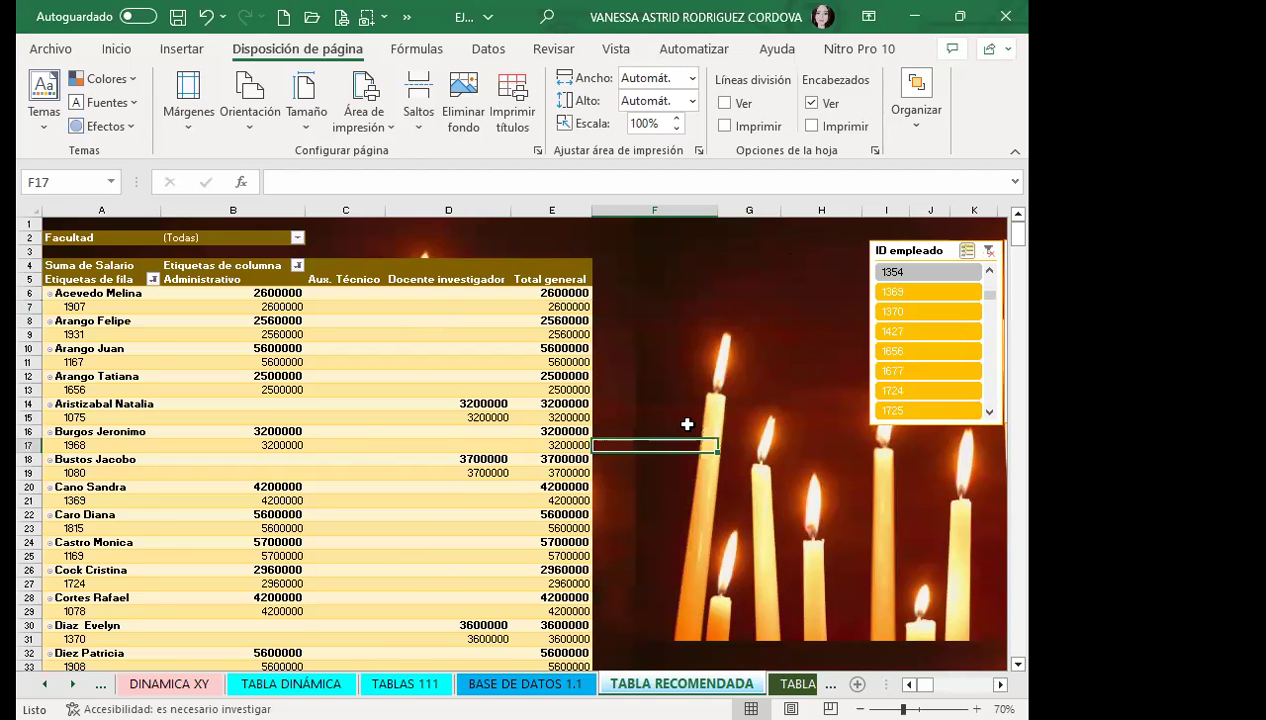
{"action": "scroll", "coordinate": [687, 424], "scroll_direction": "down", "scroll_amount": 2}
{"action": "scroll", "coordinate": [687, 424], "scroll_direction": "down", "scroll_amount": 10}
{"action": "scroll", "coordinate": [687, 424], "scroll_direction": "down", "scroll_amount": 3}
{"action": "scroll", "coordinate": [687, 424], "scroll_direction": "down", "scroll_amount": 2}
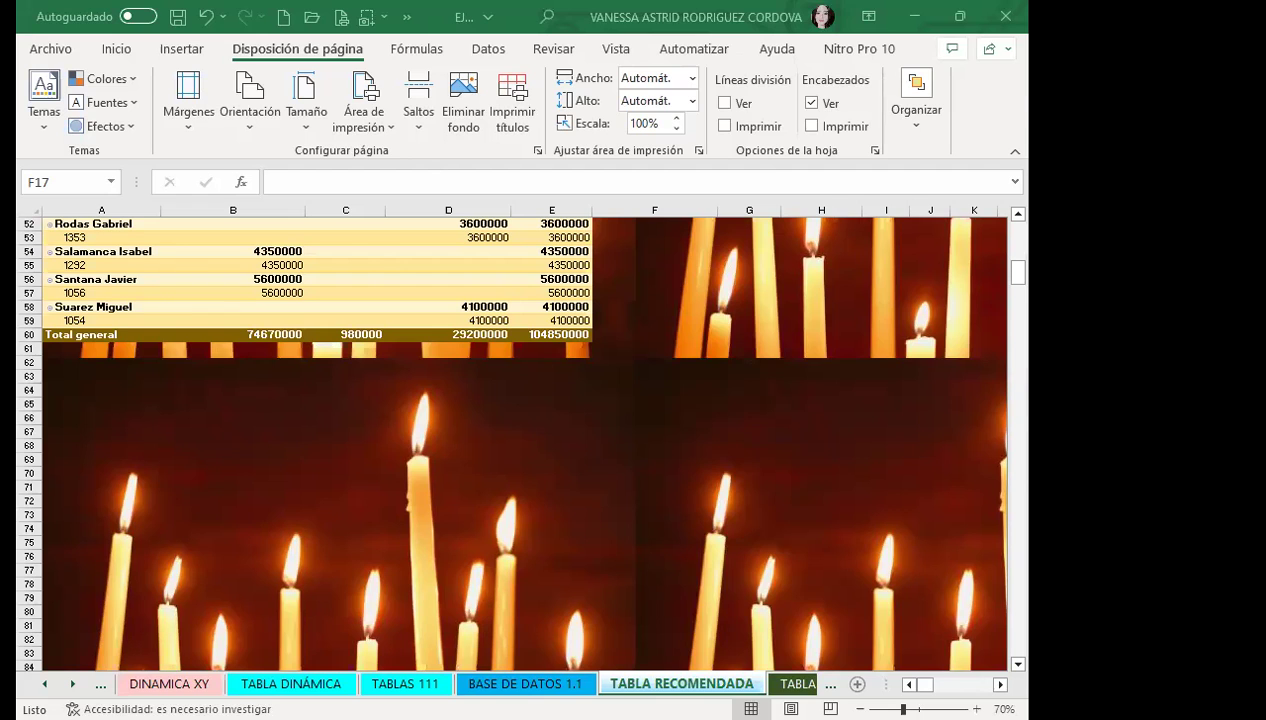
{"action": "key", "text": "alt+Tab"}
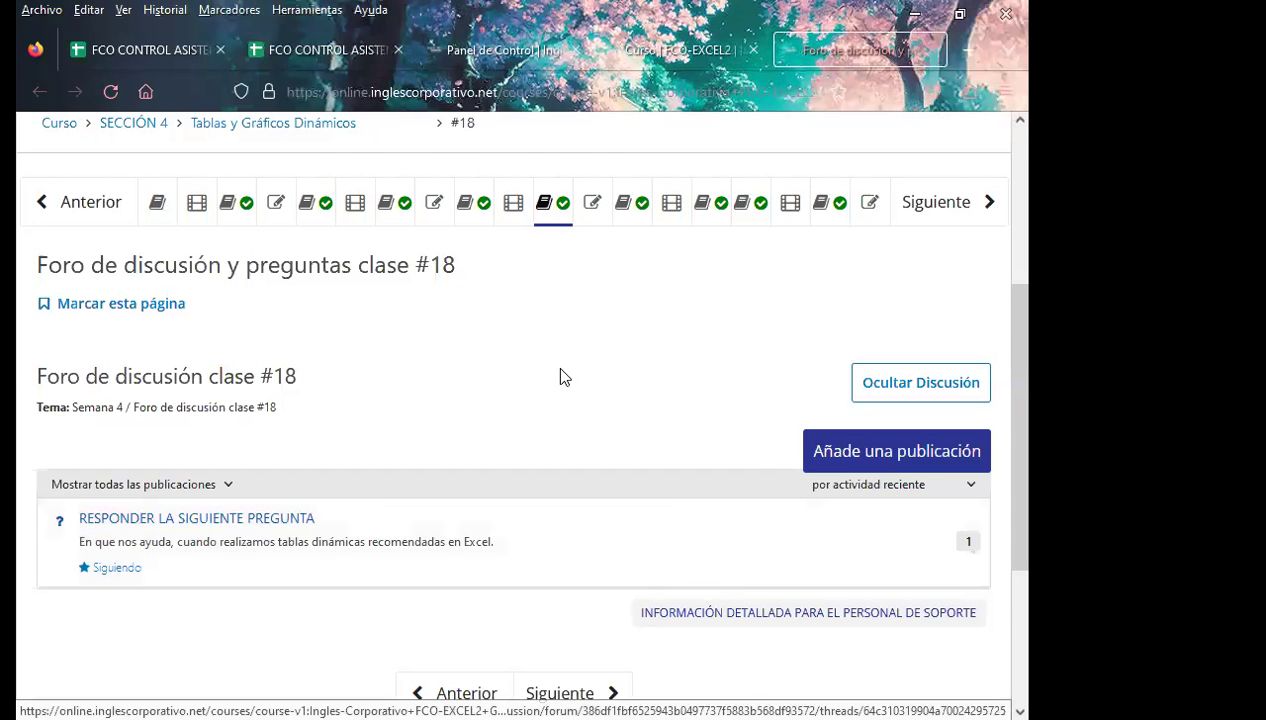
{"action": "scroll", "coordinate": [570, 340], "scroll_direction": "down", "scroll_amount": 2}
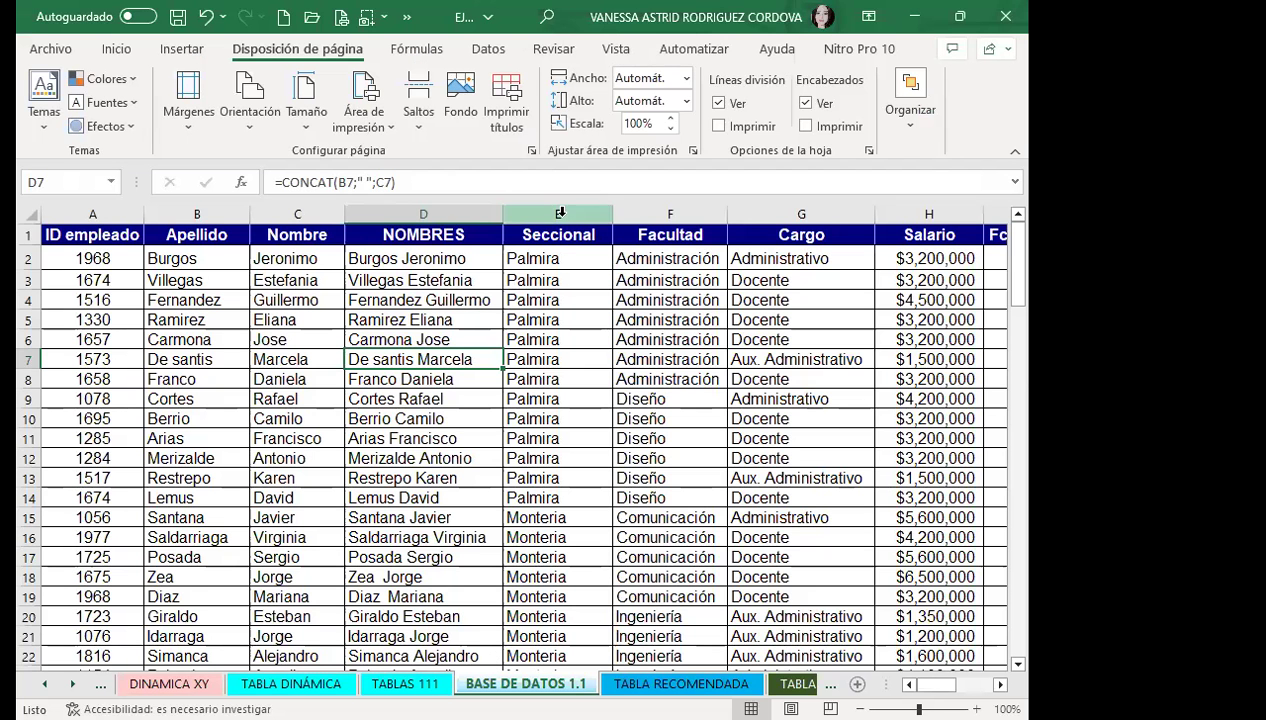
Step: Insert two blank columns before Seccional, headed MIERCOLES and JUEVES
{"action": "left_click", "coordinate": [557, 214]}
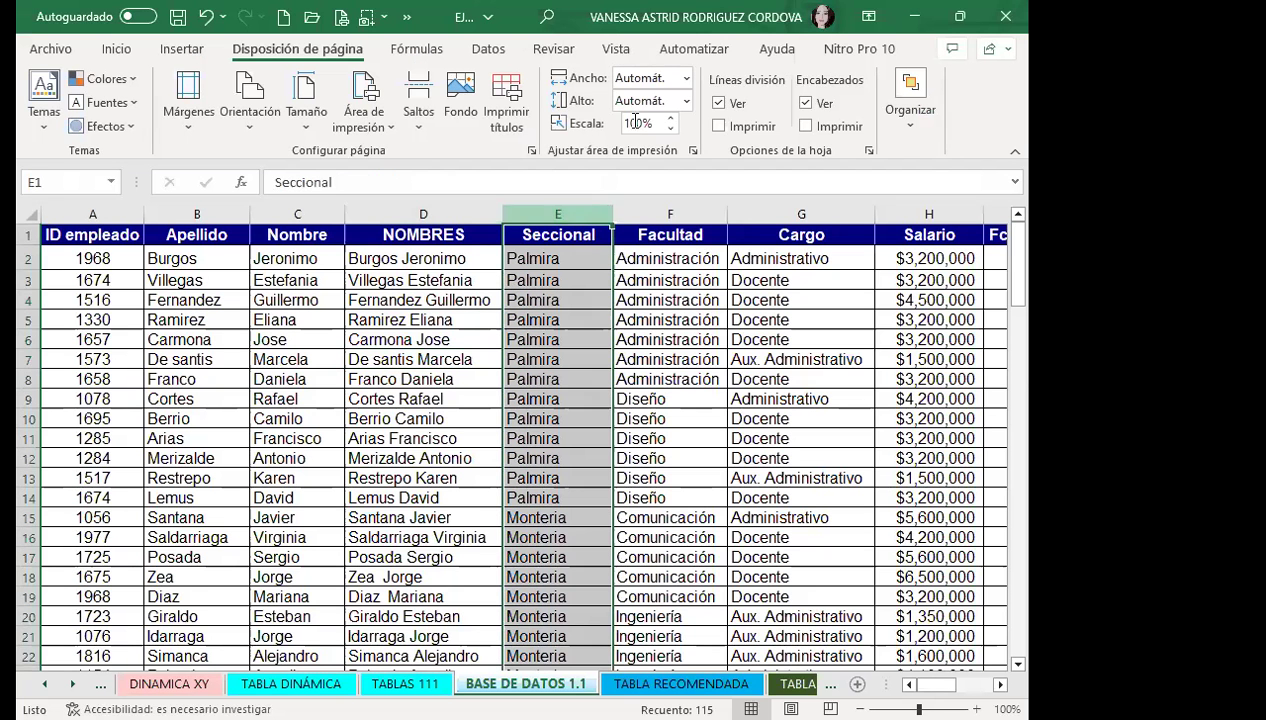
{"action": "left_click", "coordinate": [116, 48]}
{"action": "left_click", "coordinate": [716, 78]}
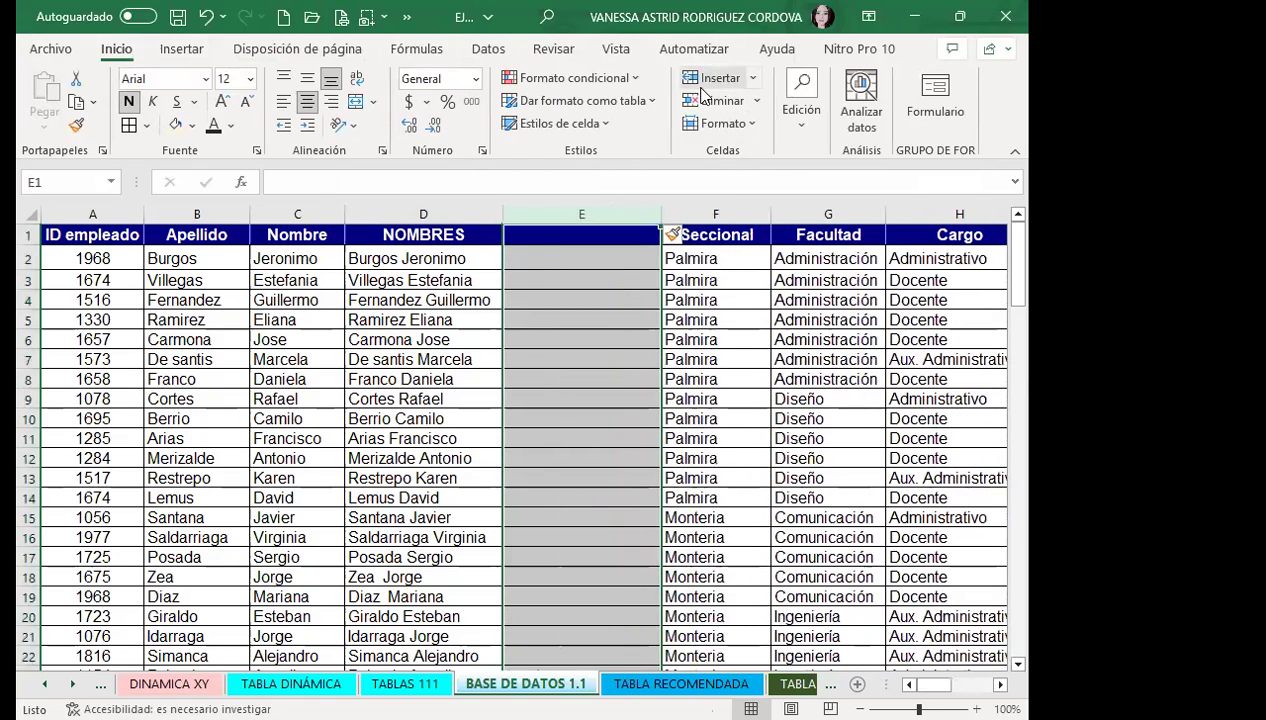
{"action": "left_click", "coordinate": [716, 78]}
{"action": "left_click", "coordinate": [545, 238]}
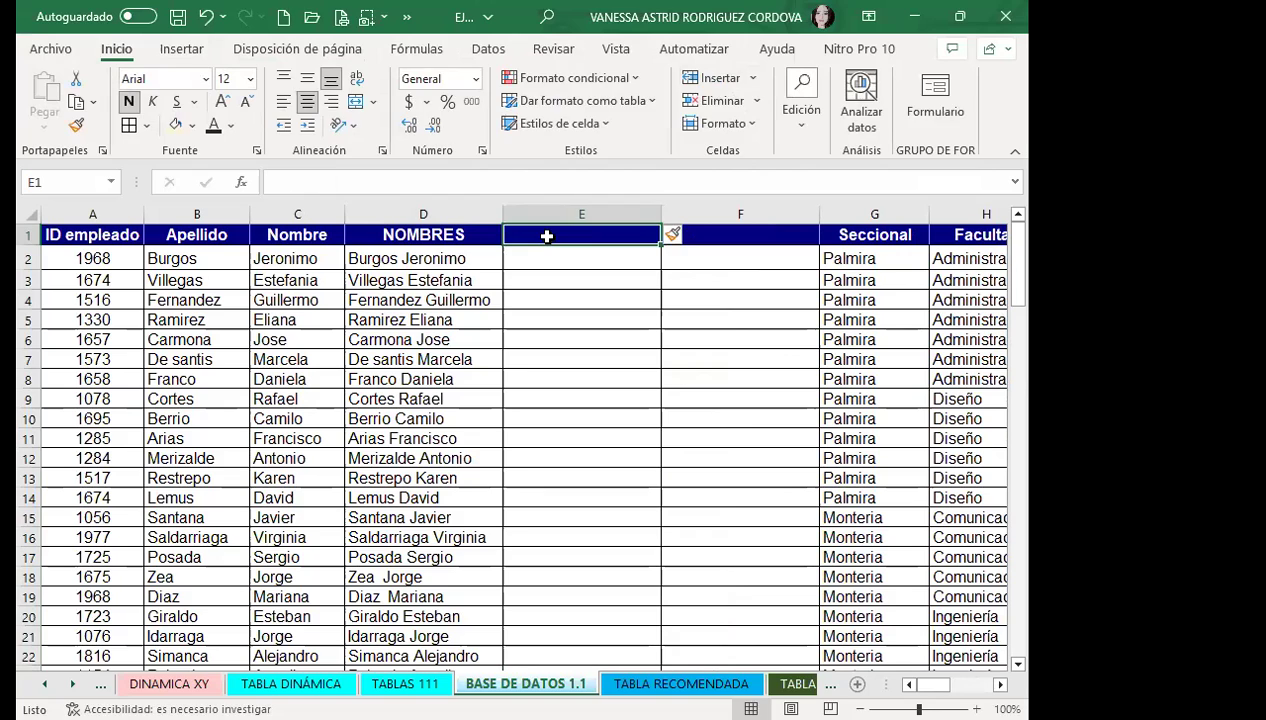
{"action": "type", "text": "MIERCOLES"}
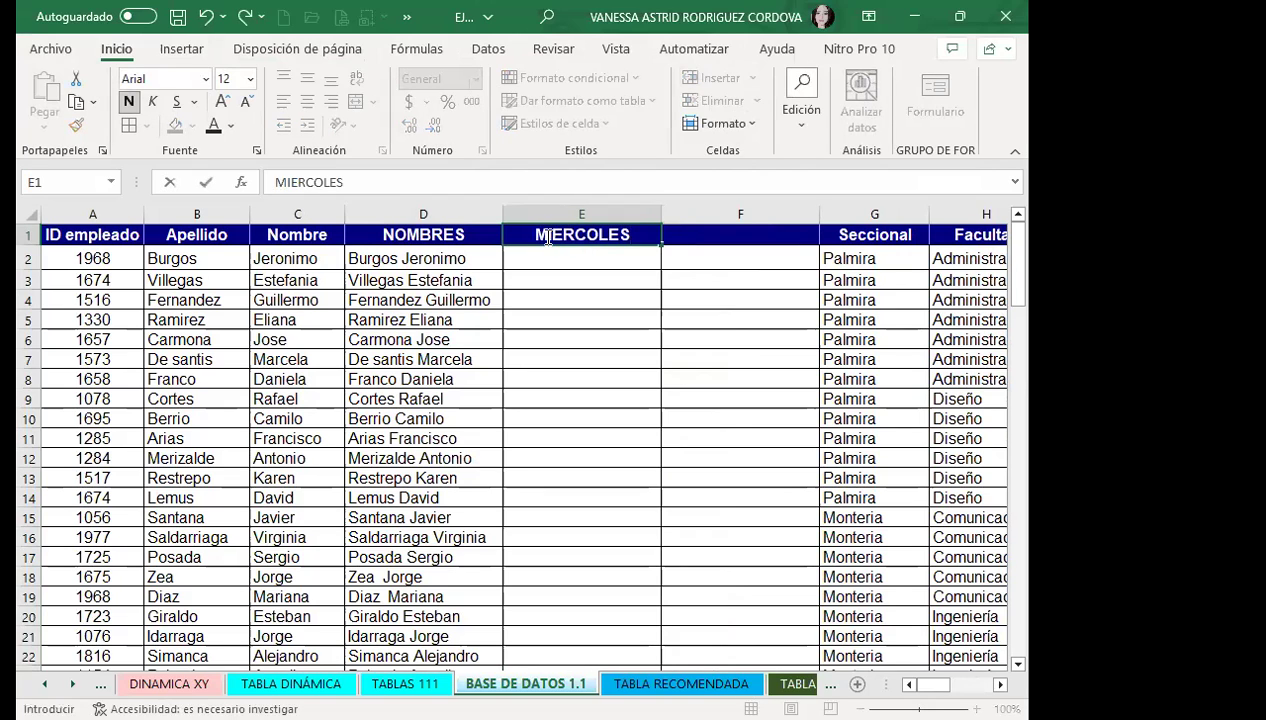
{"action": "key", "text": "Tab"}
{"action": "type", "text": "JUEVES"}
{"action": "left_click", "coordinate": [567, 363]}
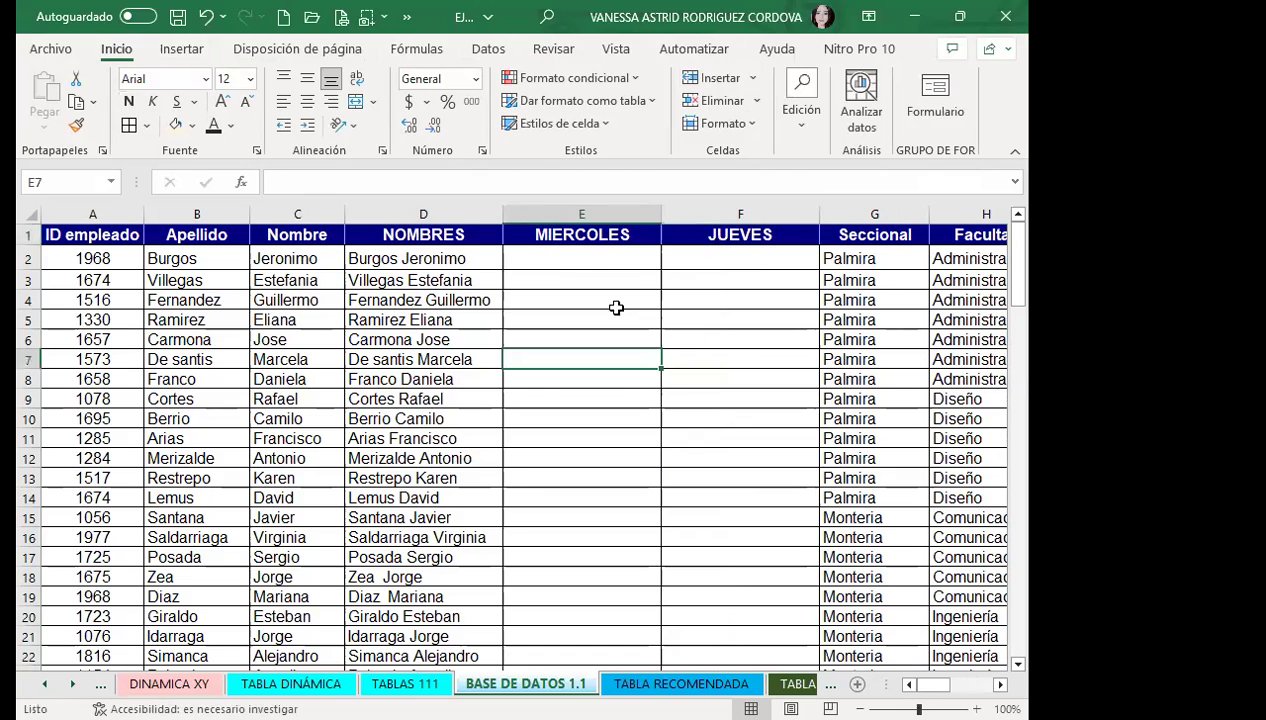
Step: Enter 1/2/2023 in E2, fill consecutive dates down column E, and return to TABLA RECOMENDADA
{"action": "left_click", "coordinate": [588, 253]}
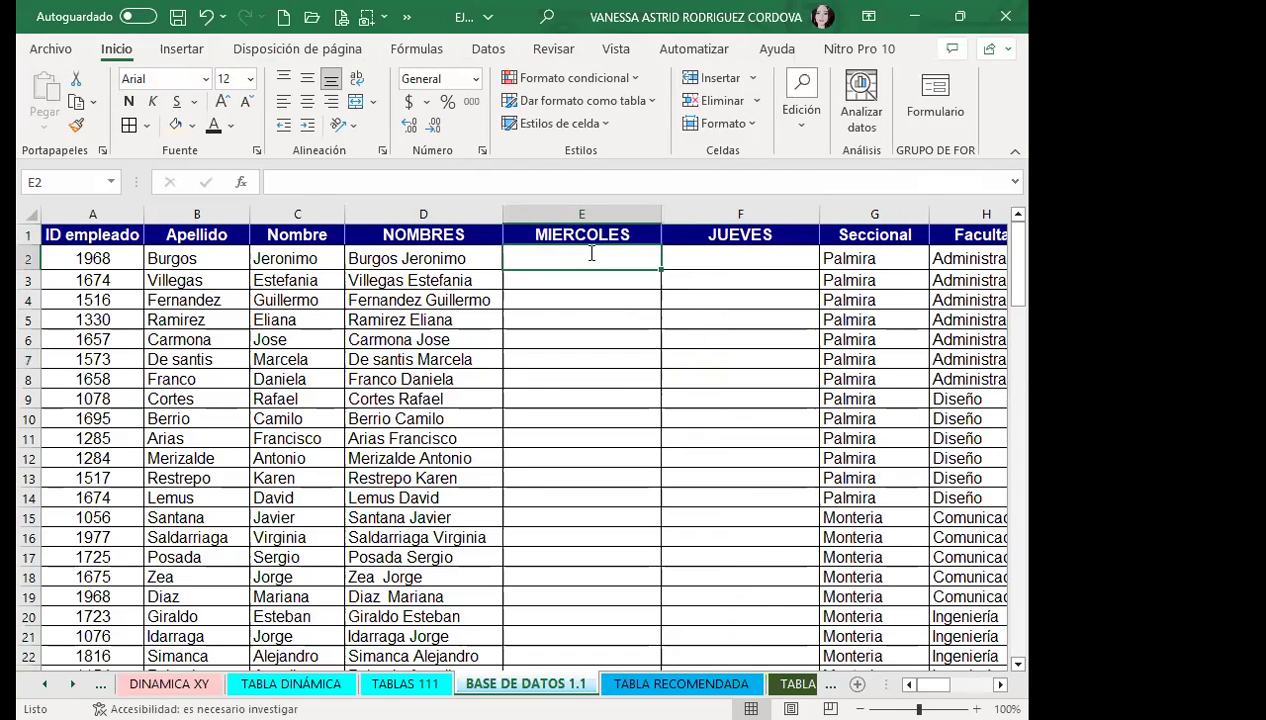
{"action": "type", "text": "1/2/2023"}
{"action": "left_click", "coordinate": [588, 253]}
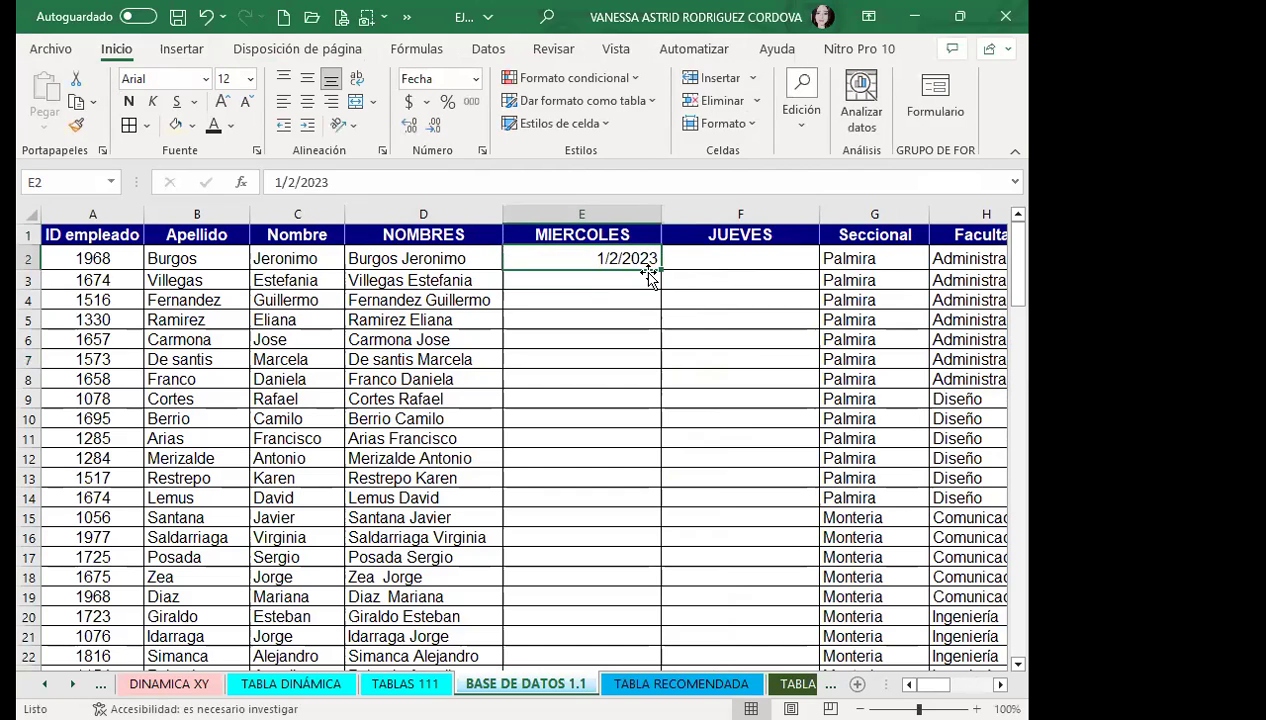
{"action": "double_click", "coordinate": [659, 269]}
{"action": "left_click", "coordinate": [580, 295]}
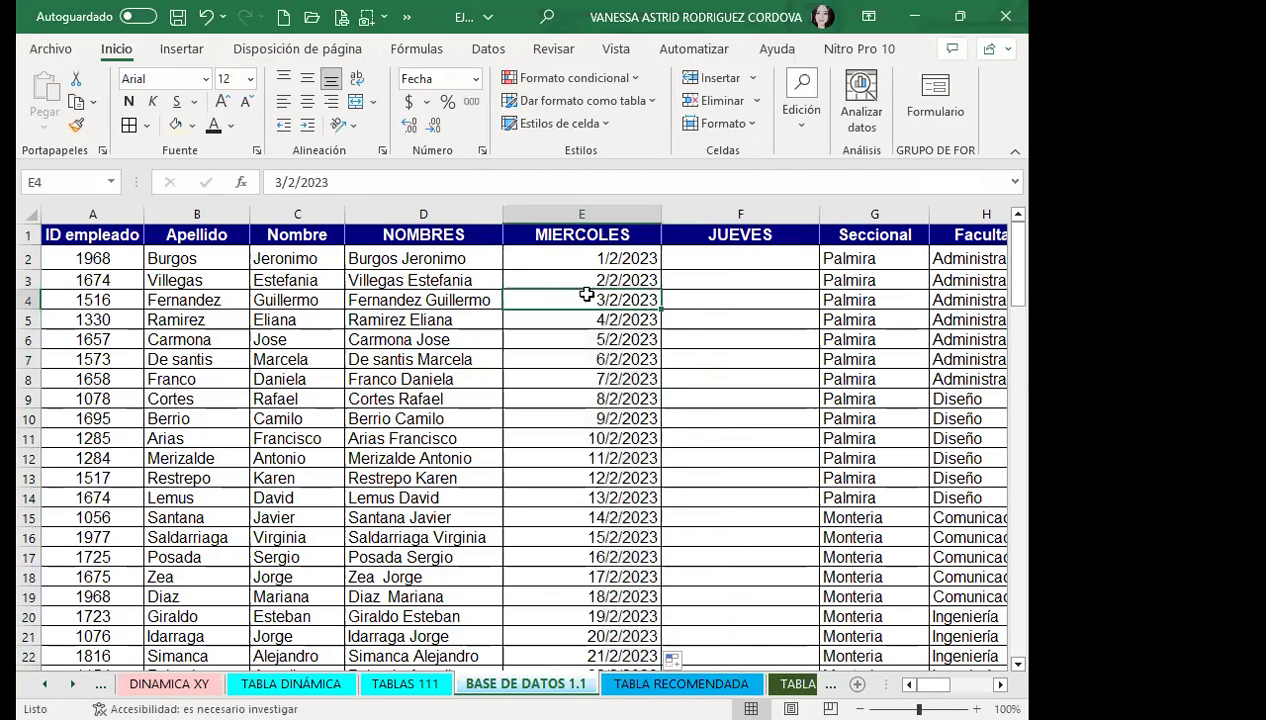
{"action": "left_click", "coordinate": [650, 684]}
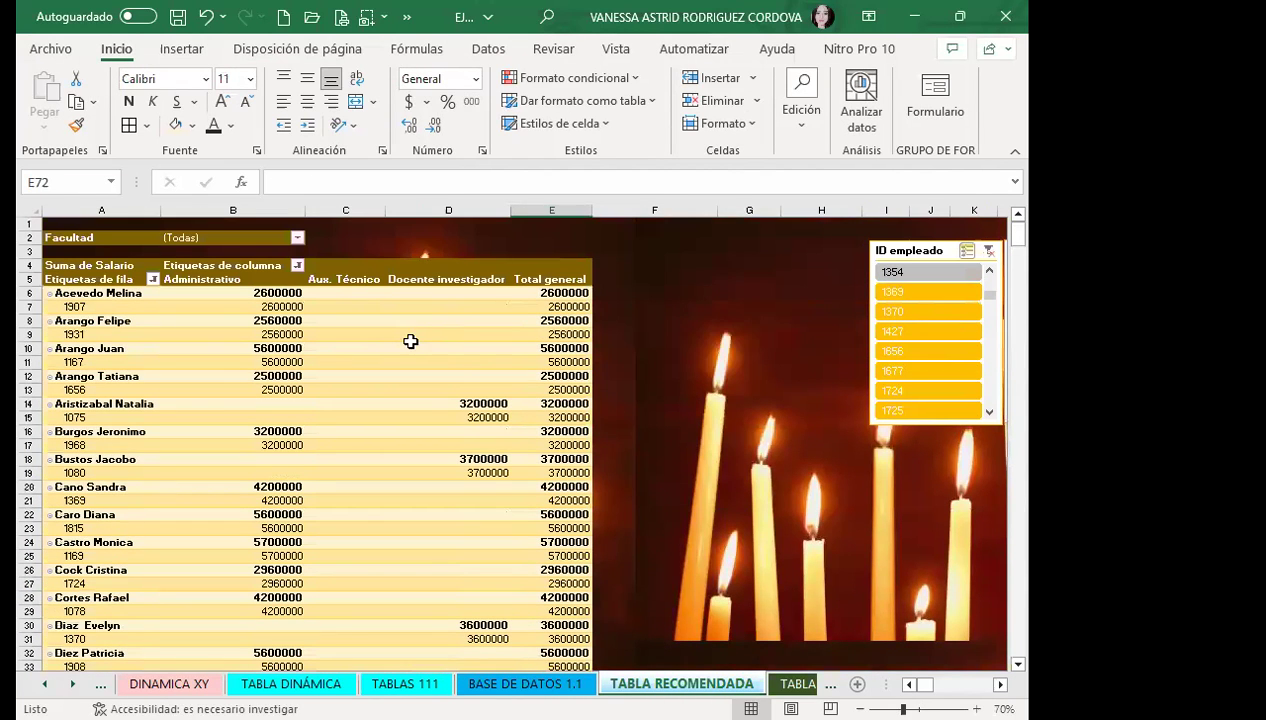
Step: Refresh the pivot table and add the new MIERCOLES field to its rows
{"action": "left_click", "coordinate": [408, 345]}
{"action": "left_click", "coordinate": [949, 50]}
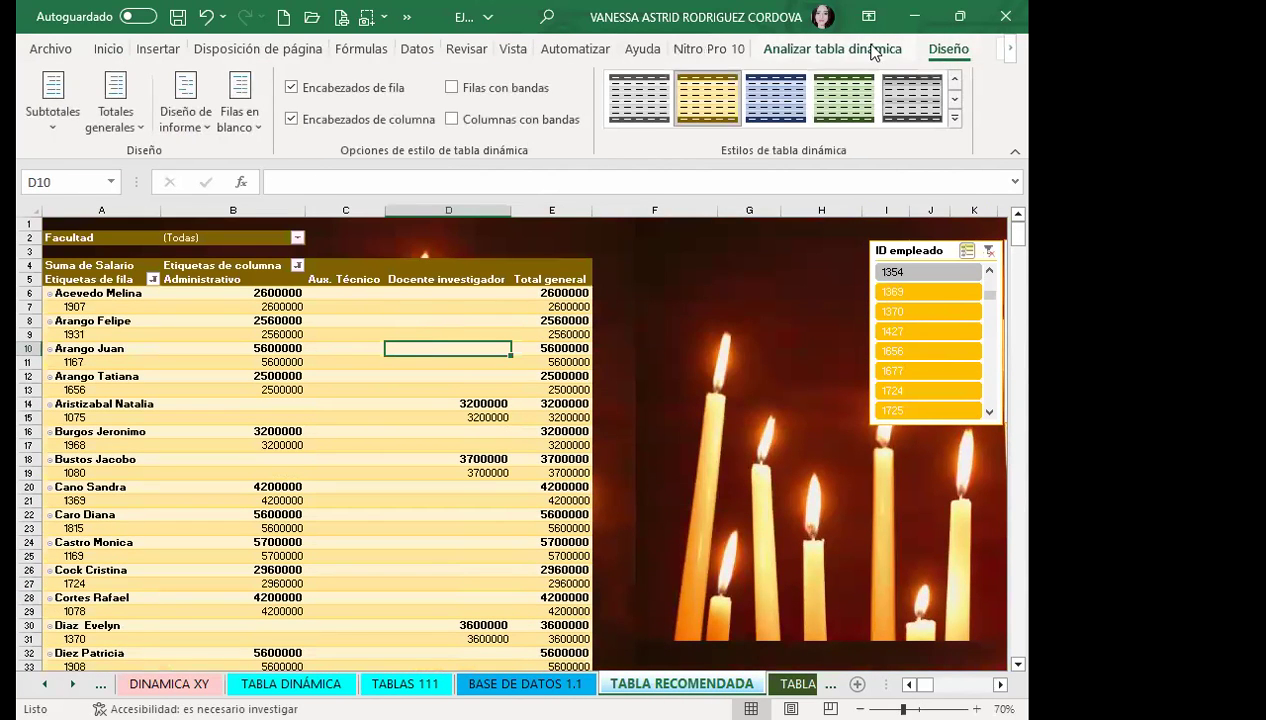
{"action": "left_click", "coordinate": [870, 48]}
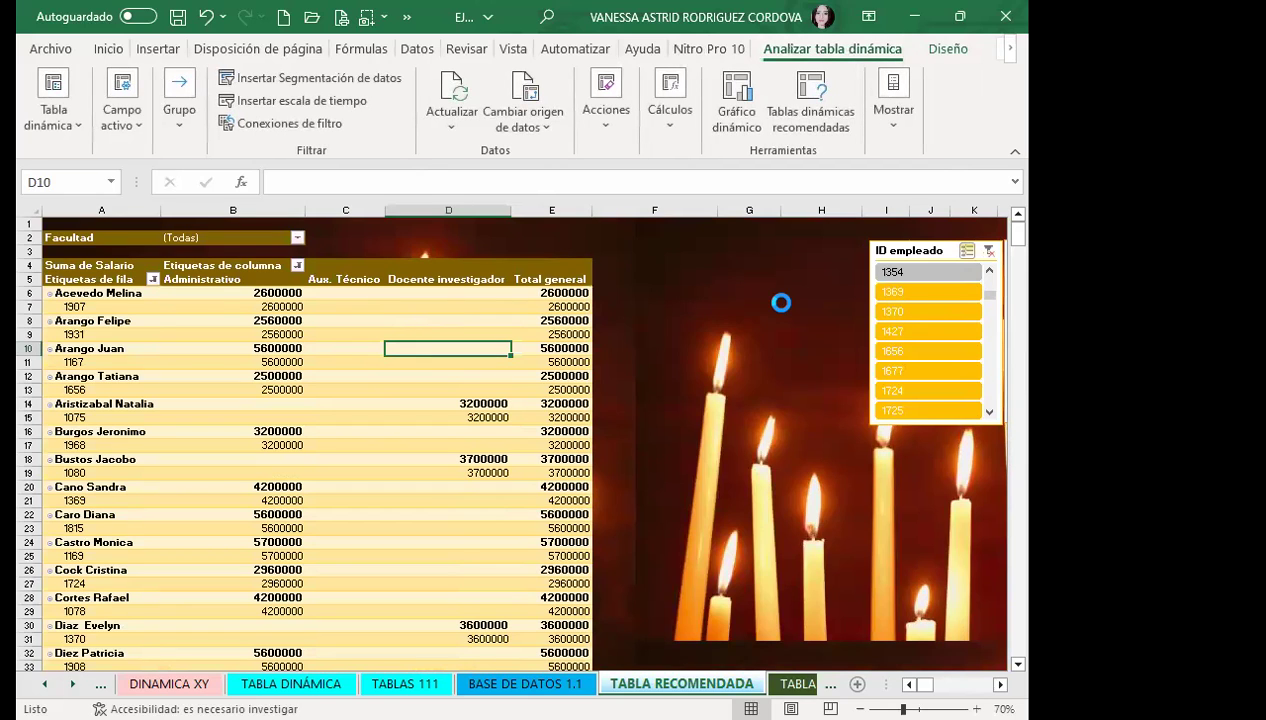
{"action": "scroll", "coordinate": [805, 387], "scroll_direction": "down", "scroll_amount": 3}
{"action": "scroll", "coordinate": [803, 420], "scroll_direction": "down", "scroll_amount": 3}
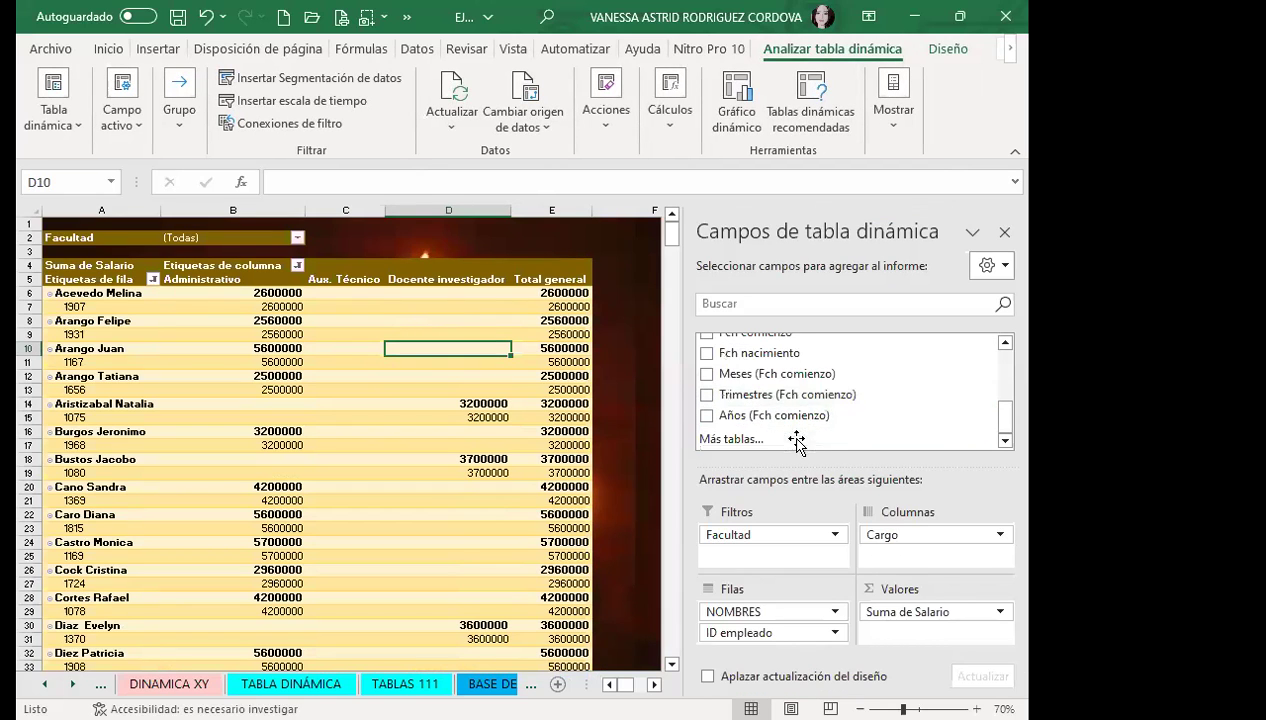
{"action": "scroll", "coordinate": [787, 425], "scroll_direction": "up", "scroll_amount": 1}
{"action": "scroll", "coordinate": [785, 410], "scroll_direction": "up", "scroll_amount": 2}
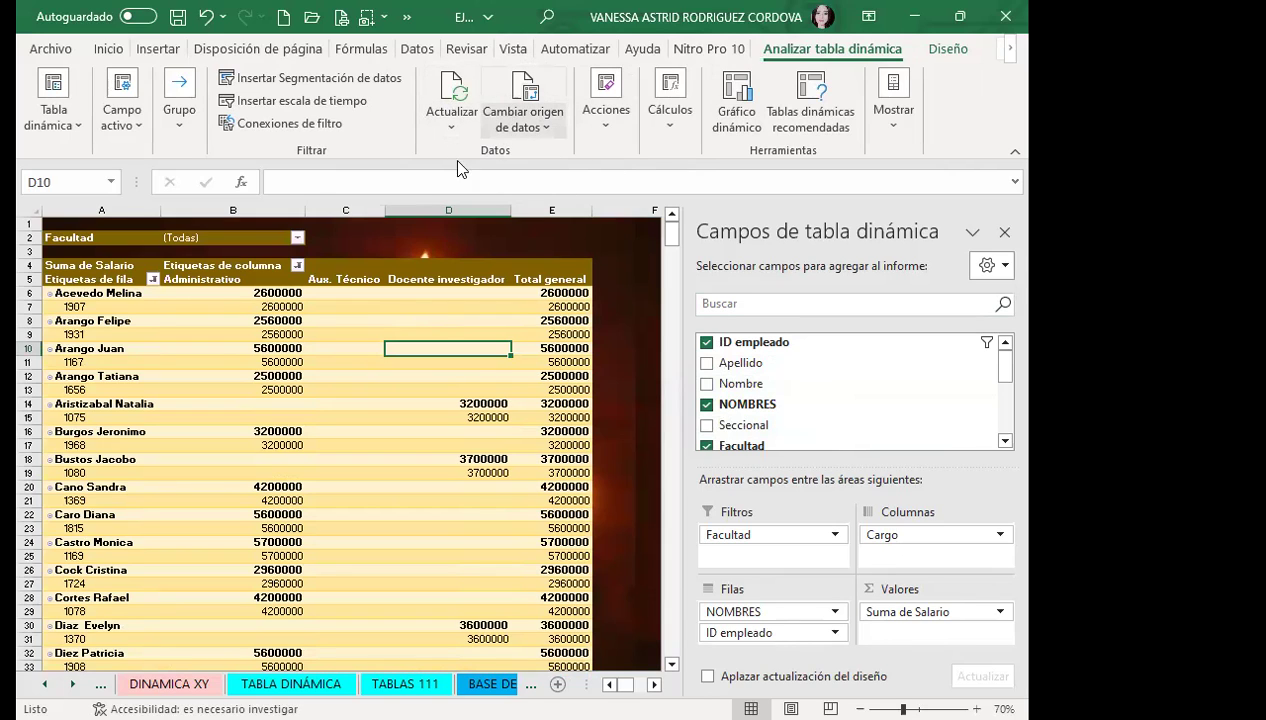
{"action": "left_click", "coordinate": [455, 117]}
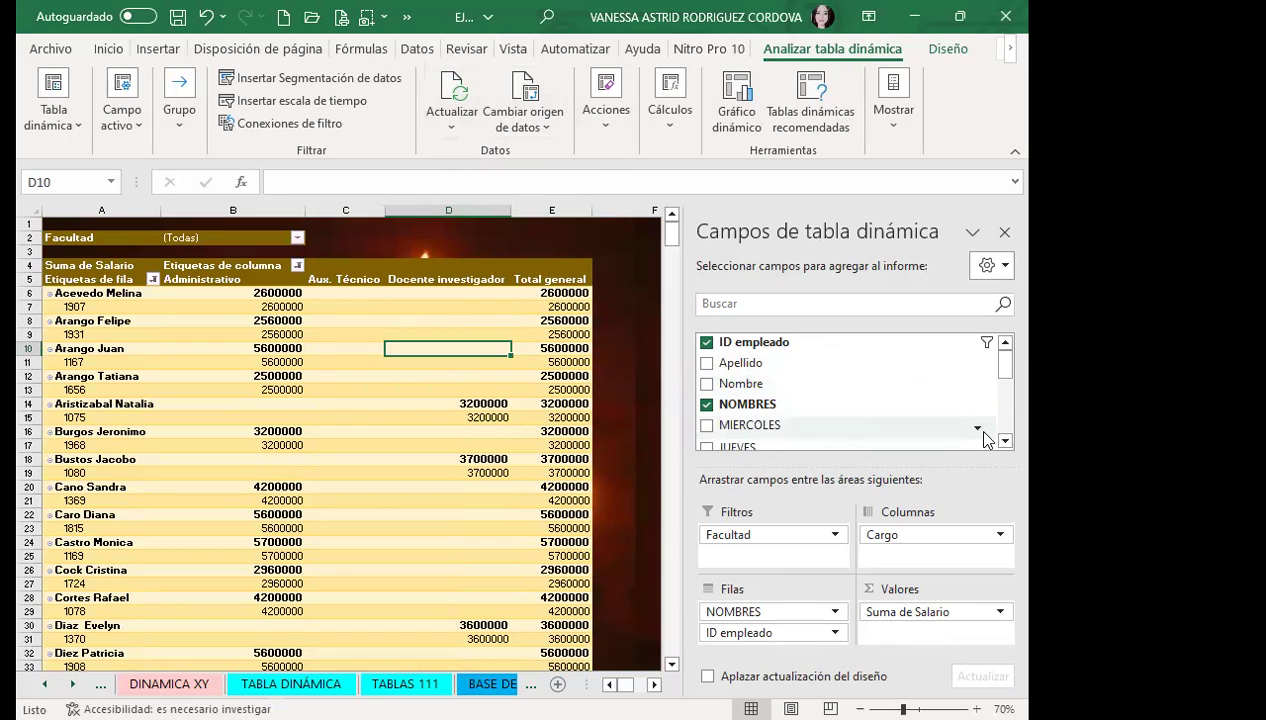
{"action": "scroll", "coordinate": [817, 395], "scroll_direction": "down", "scroll_amount": 2}
{"action": "scroll", "coordinate": [750, 364], "scroll_direction": "up", "scroll_amount": 2}
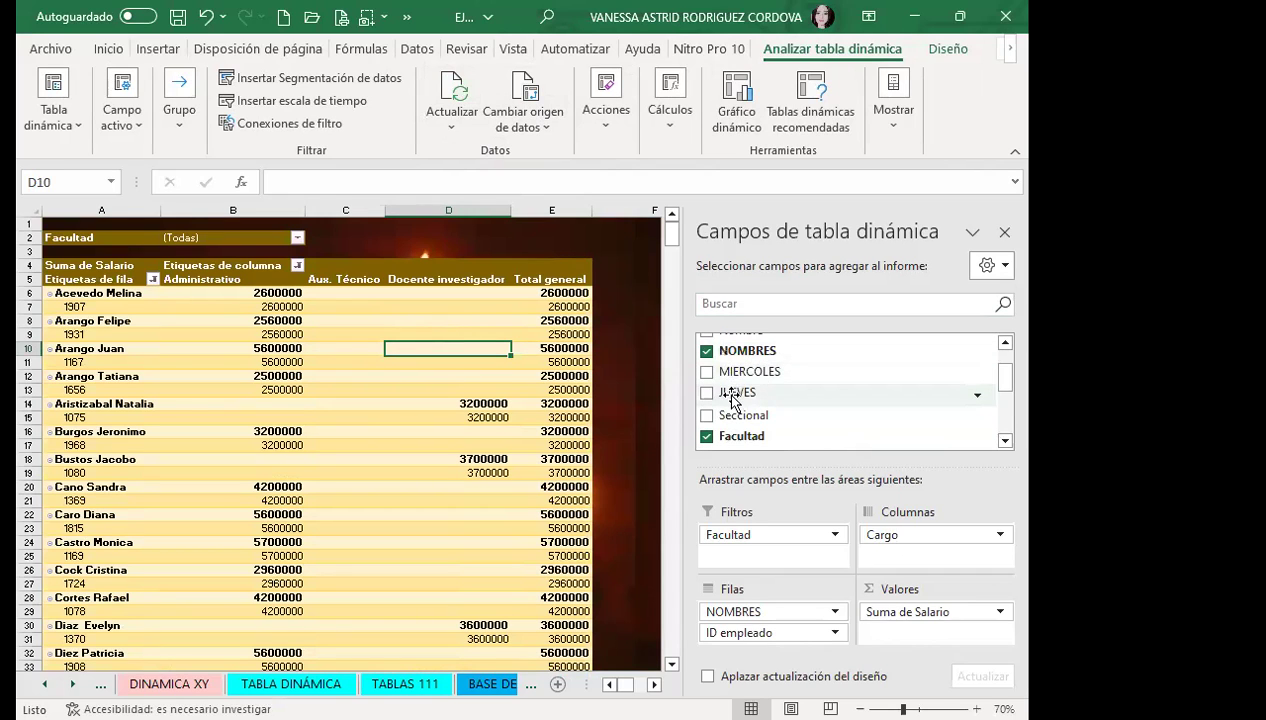
{"action": "left_click", "coordinate": [707, 372]}
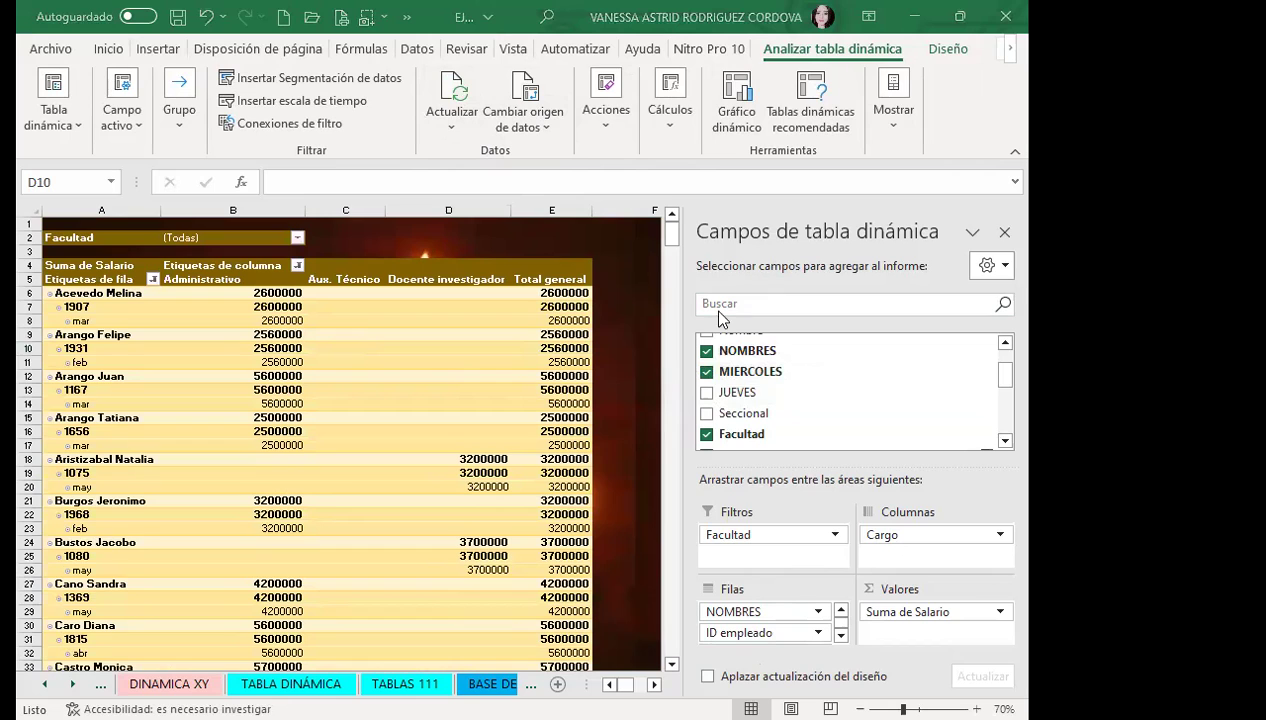
Step: Move Meses (MIERCOLES) from rows to the report filter, leaving it at (Todas)
{"action": "left_click", "coordinate": [841, 645]}
{"action": "left_click_drag", "start_coordinate": [830, 643], "coordinate": [752, 558]}
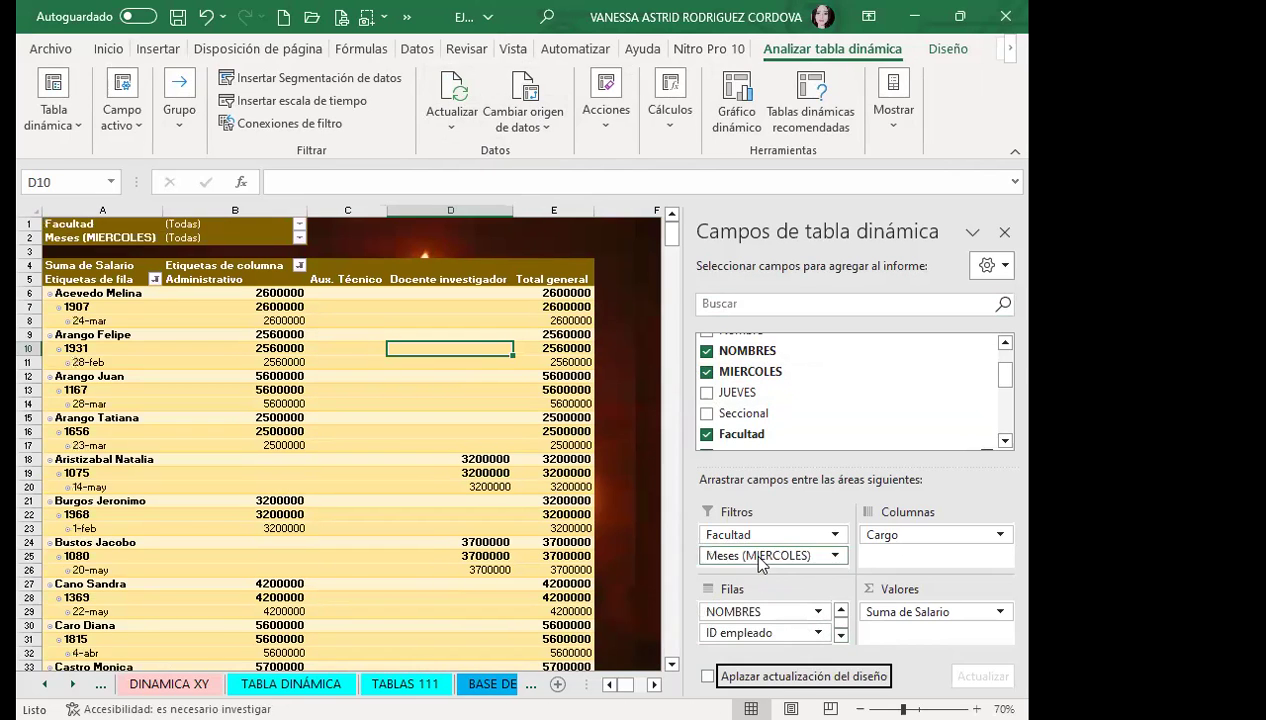
{"action": "left_click", "coordinate": [298, 237]}
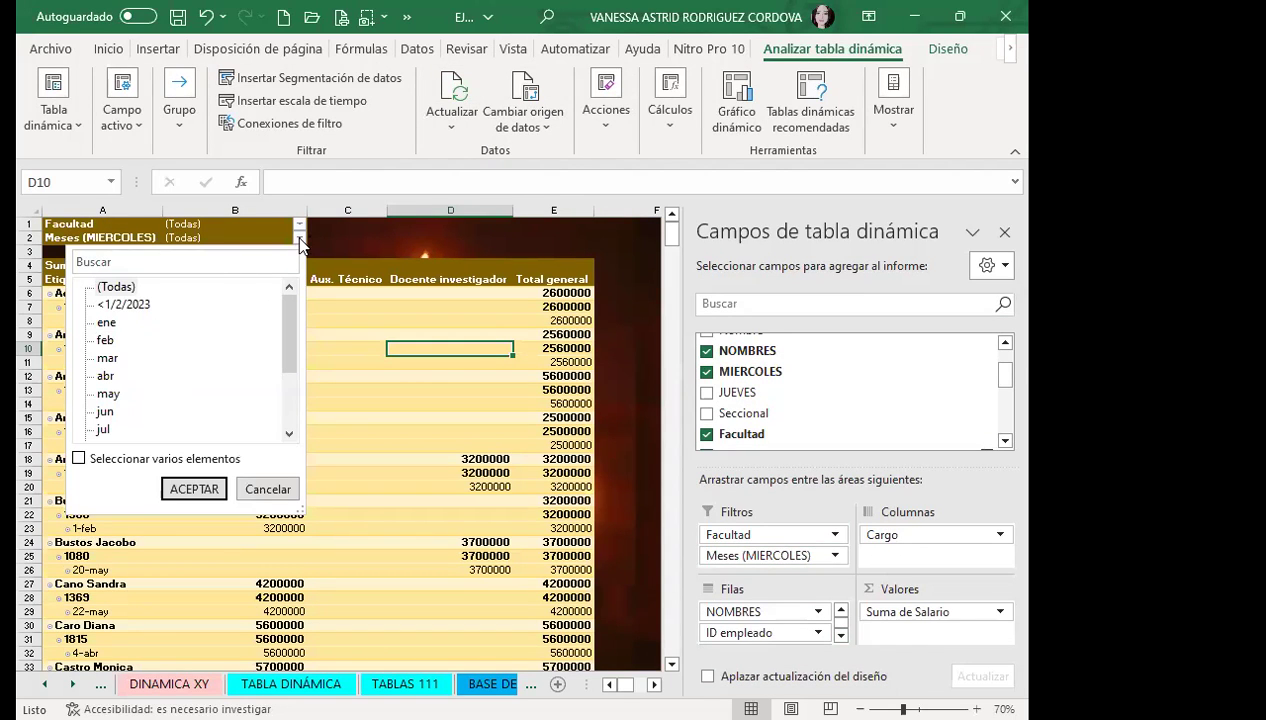
{"action": "left_click", "coordinate": [370, 270]}
{"action": "left_click", "coordinate": [240, 375]}
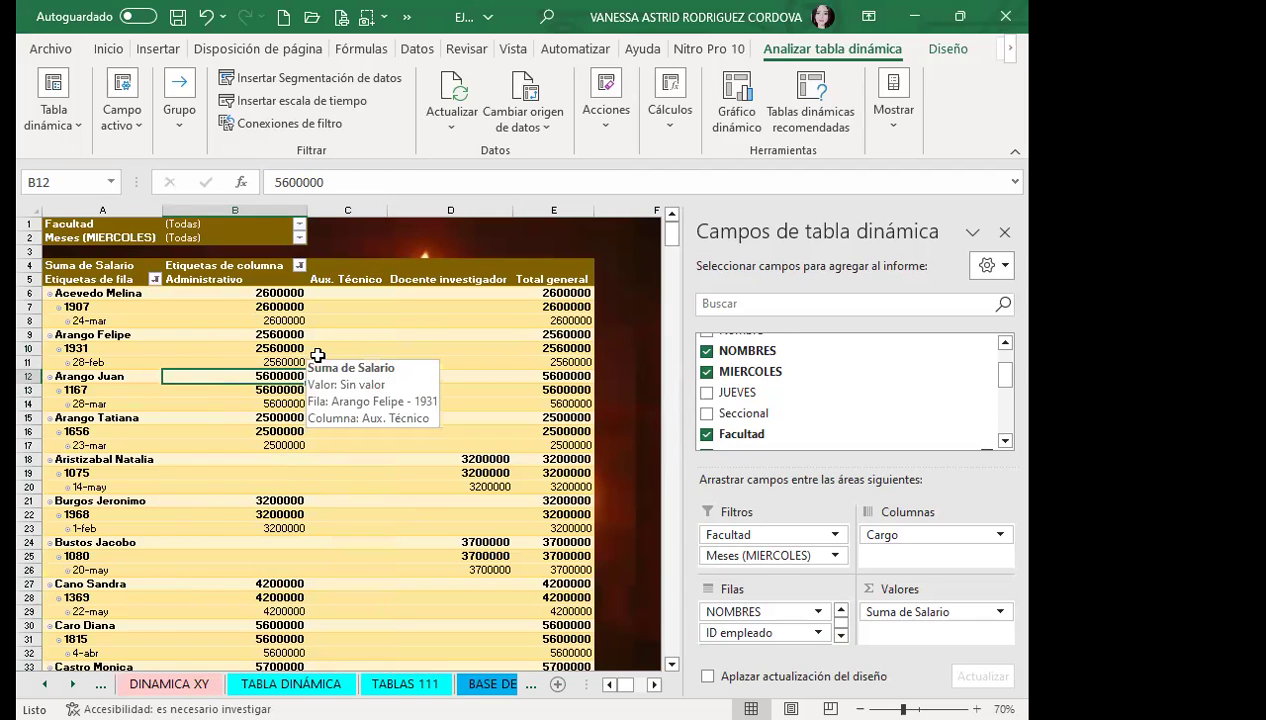
Step: Check the Actualizar options without using them, then inspect the empty Aux. Técnico cells and the 24-mar salary
{"action": "left_click", "coordinate": [447, 128]}
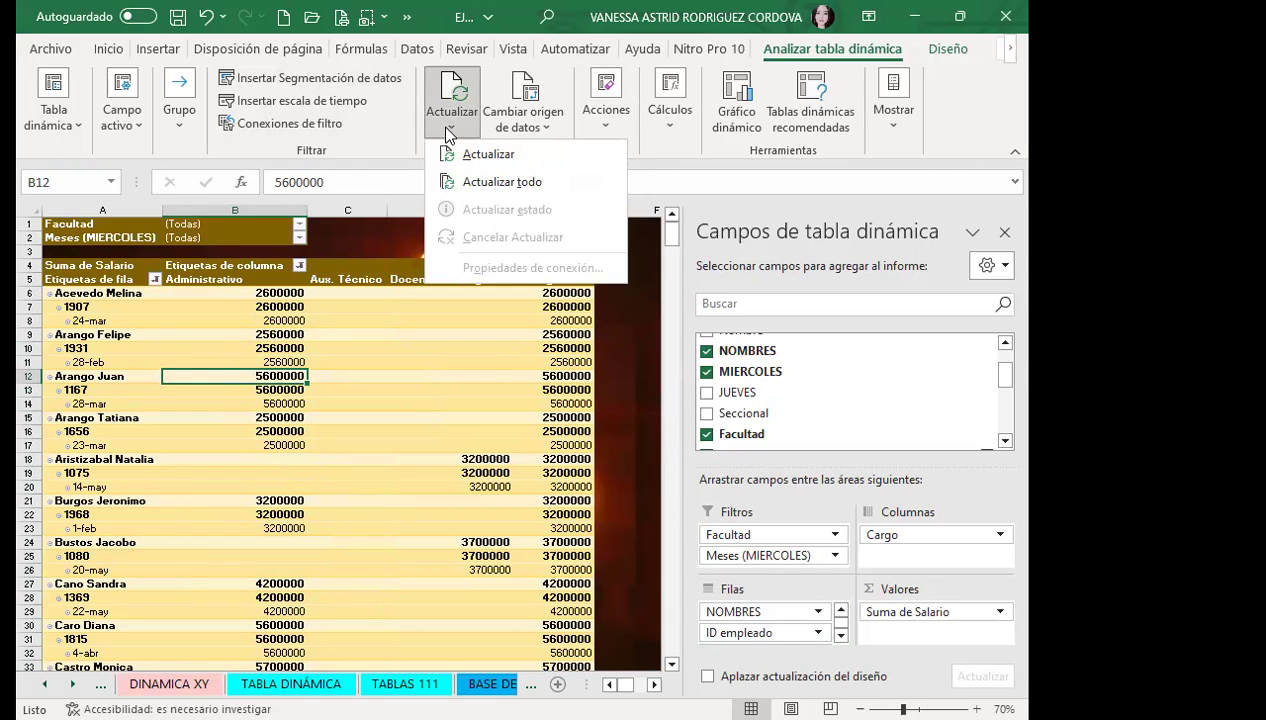
{"action": "left_click", "coordinate": [396, 366]}
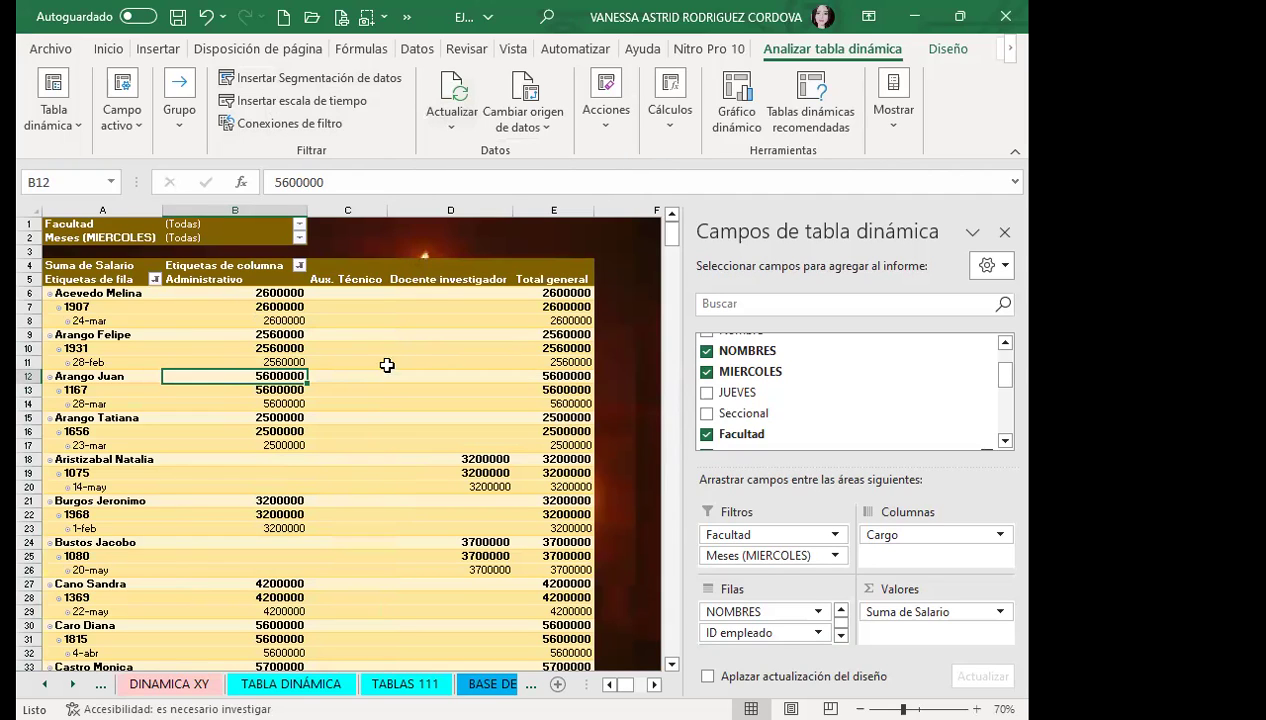
{"action": "left_click", "coordinate": [390, 293]}
{"action": "left_click", "coordinate": [355, 334]}
{"action": "left_click", "coordinate": [345, 375]}
{"action": "left_click", "coordinate": [340, 417]}
{"action": "left_click", "coordinate": [339, 459]}
{"action": "mouse_move", "coordinate": [339, 431]}
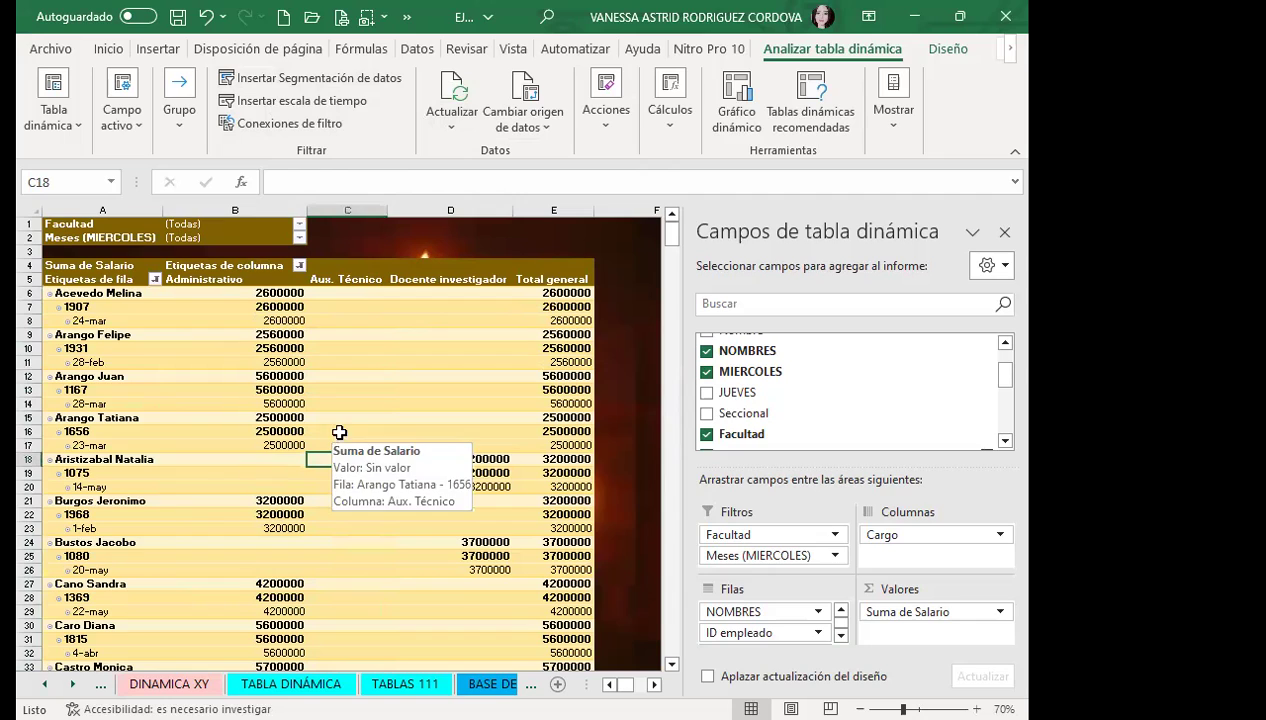
{"action": "left_click", "coordinate": [260, 321]}
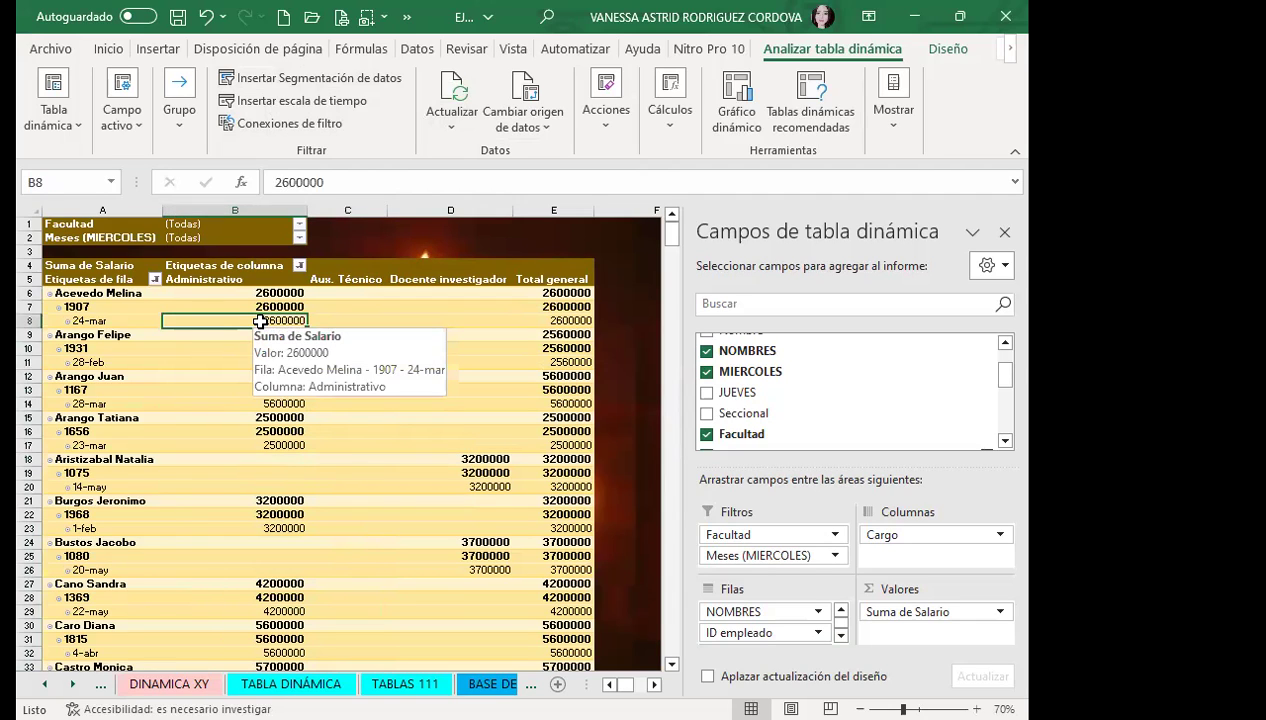